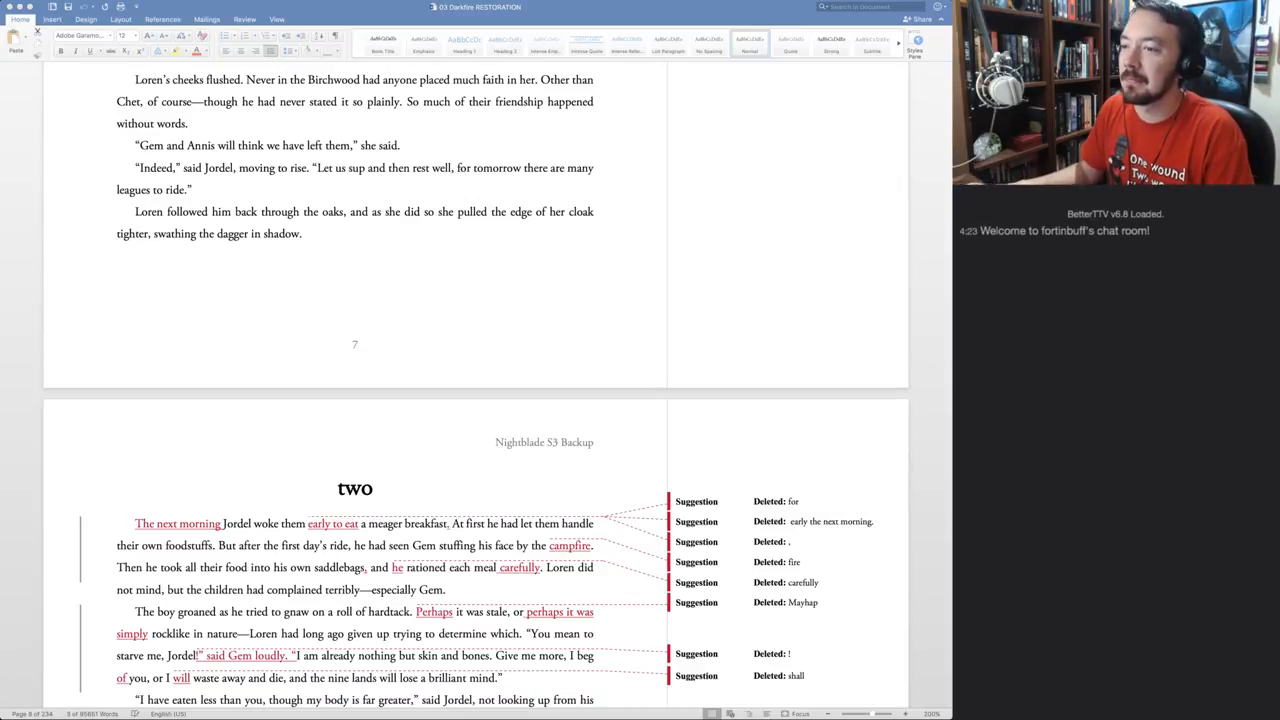
# Insert a comma after "The next morning" in the opening sentence of chapter two
pyautogui.press('super+Tab')
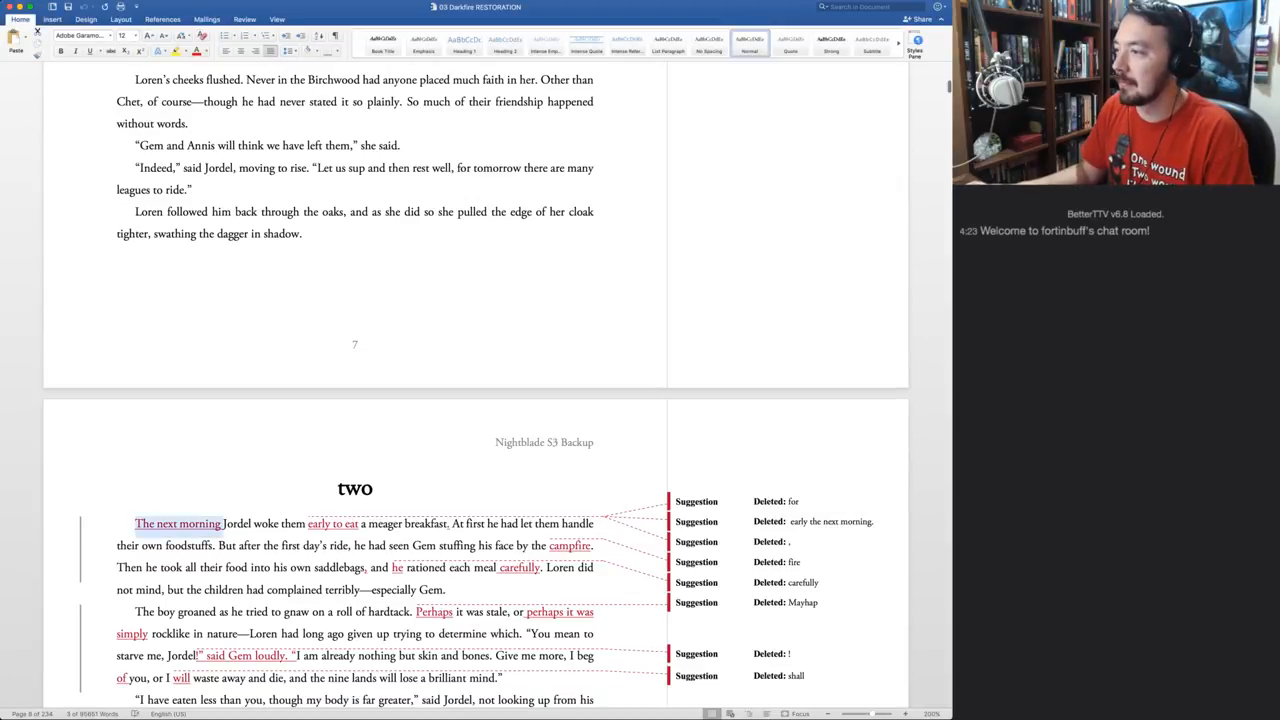
pyautogui.scroll(-4, 476, 384)
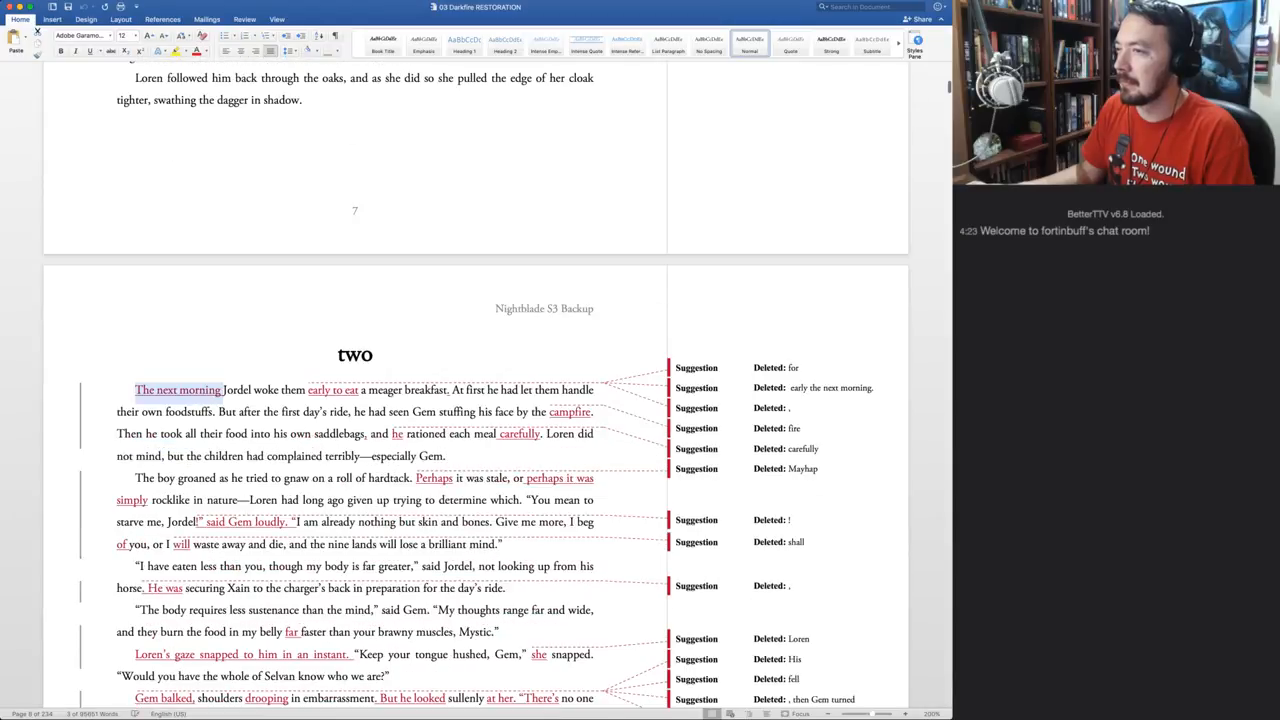
pyautogui.scroll(-1, 476, 384)
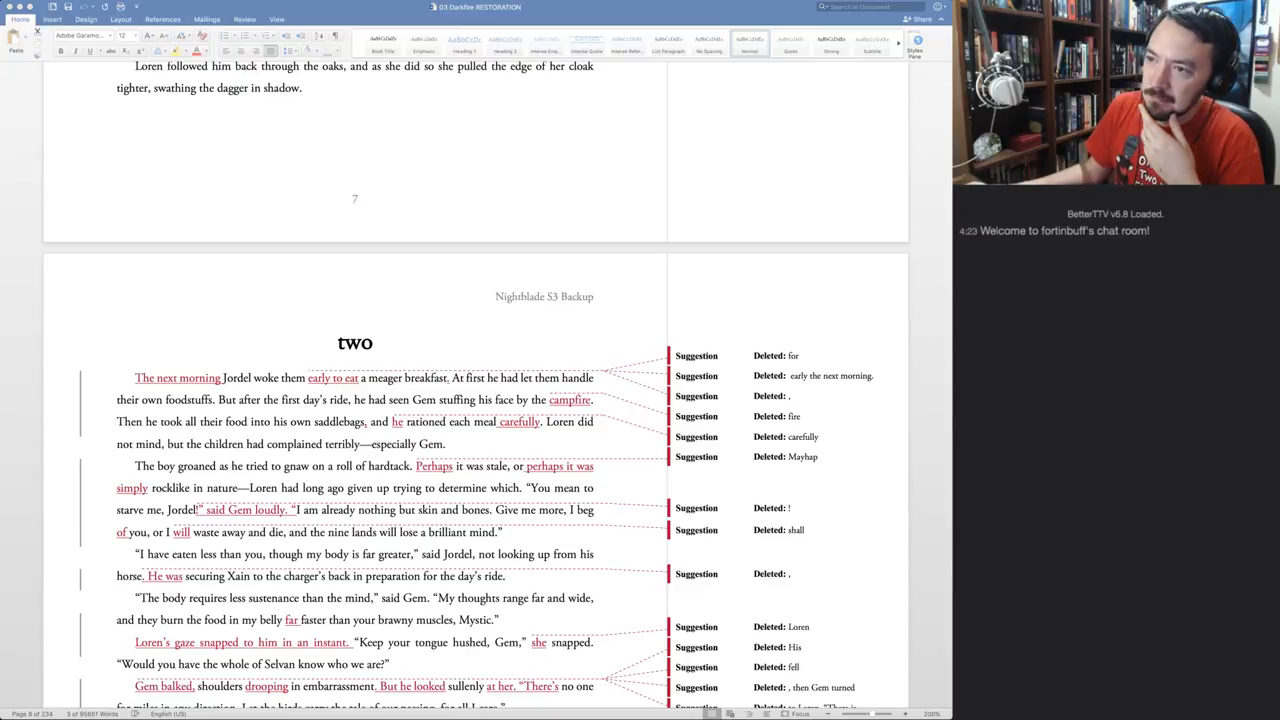
pyautogui.press('super+Tab')
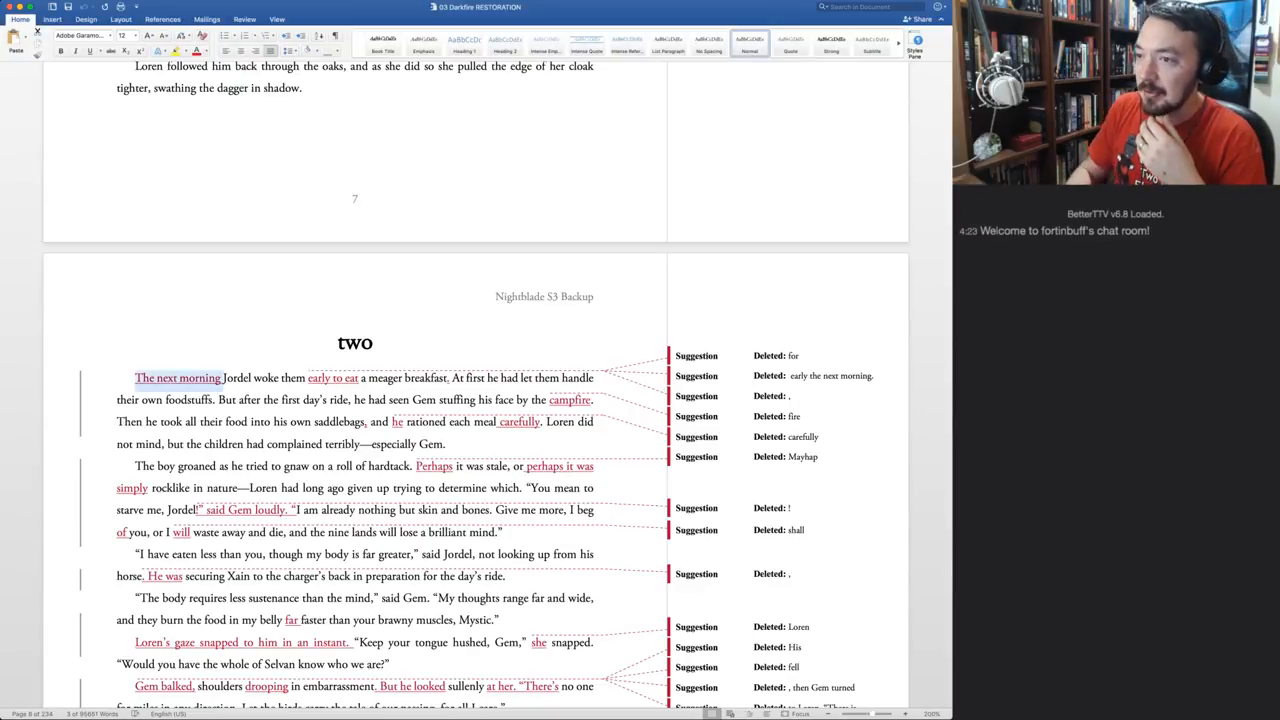
pyautogui.press('Right')
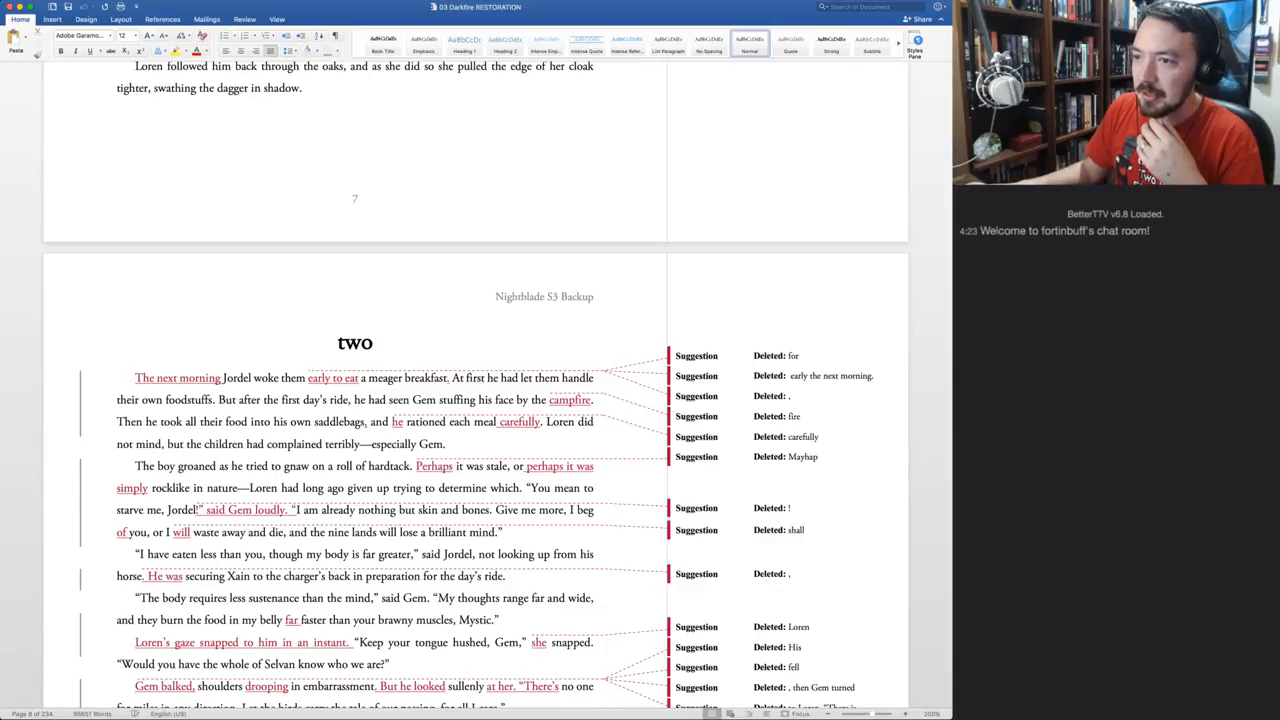
pyautogui.write(',')
# Accept the tracked changes in chapter two's opening sentence, including the deletion of "early the next morning"
pyautogui.moveTo(136, 378); pyautogui.dragTo(424, 378)
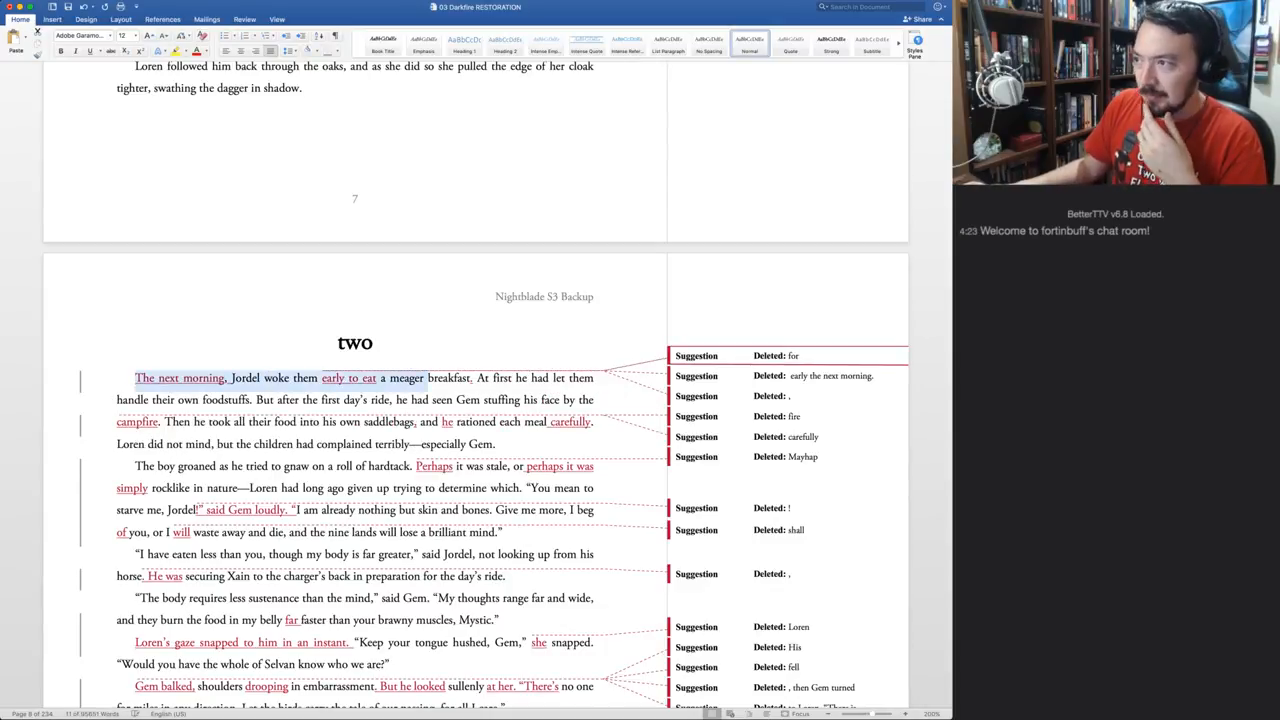
pyautogui.press('super+shift+a')
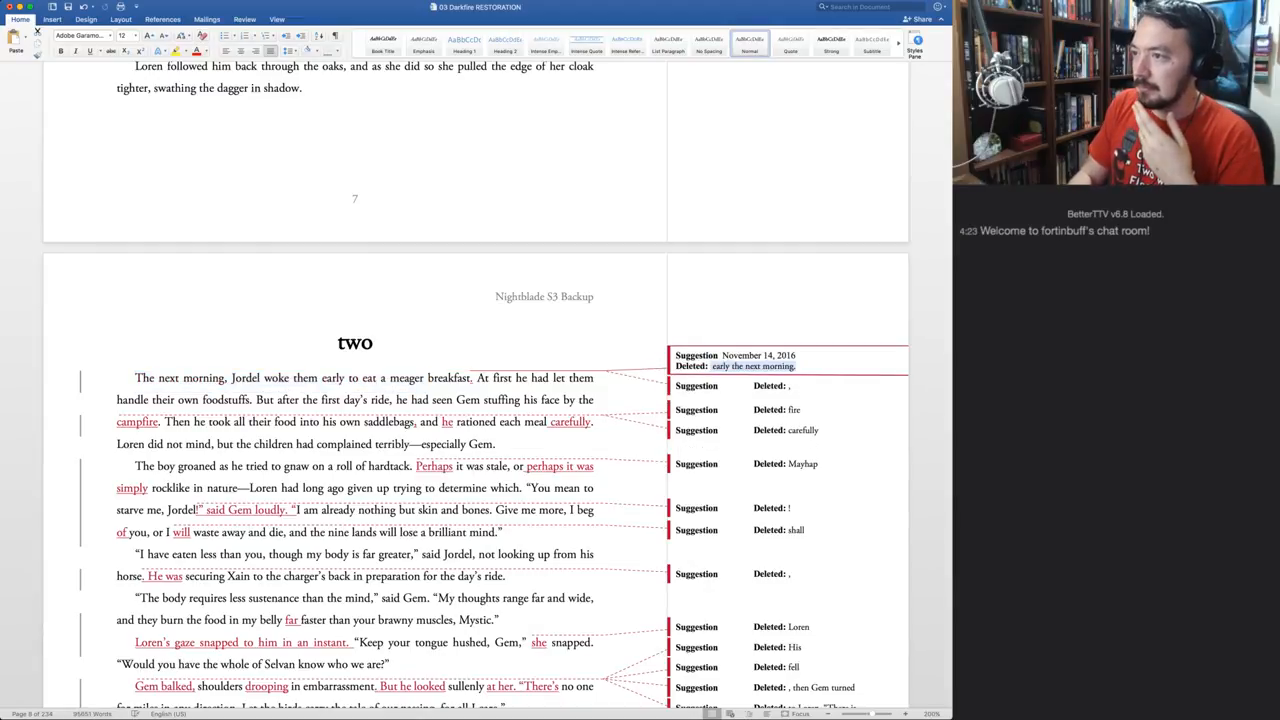
pyautogui.press('super+shift+a')
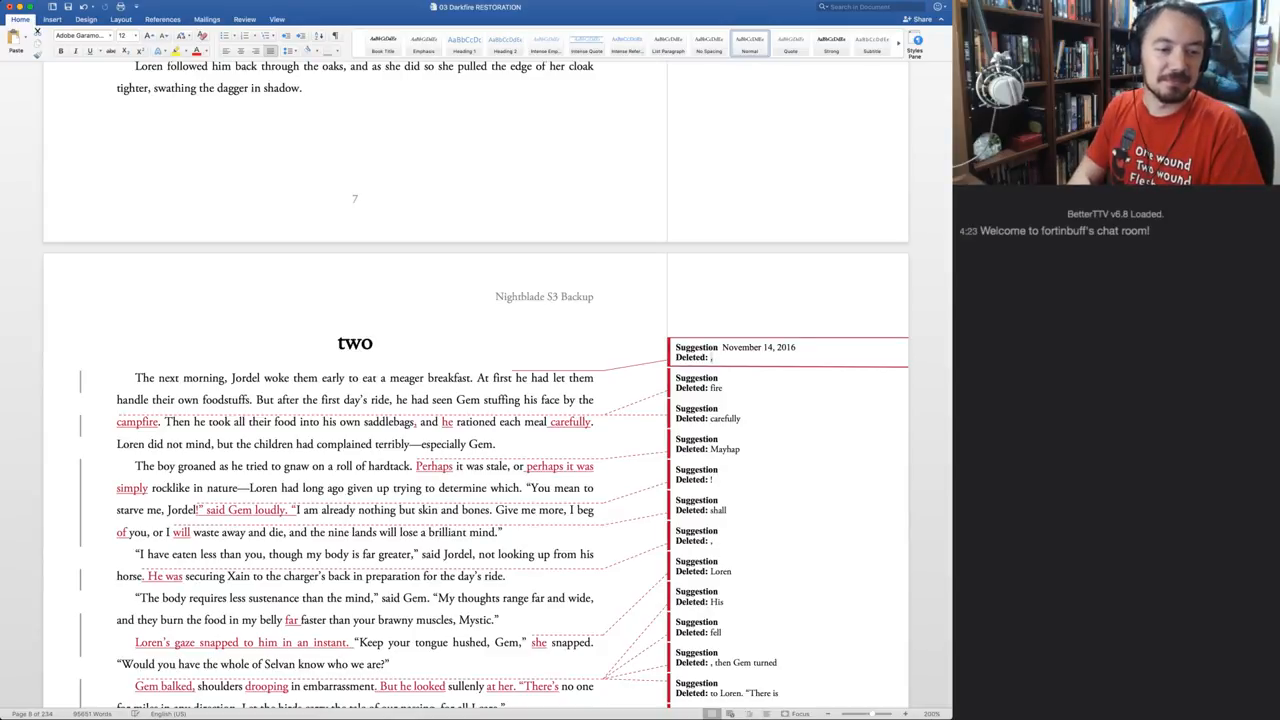
pyautogui.press('super+Tab')
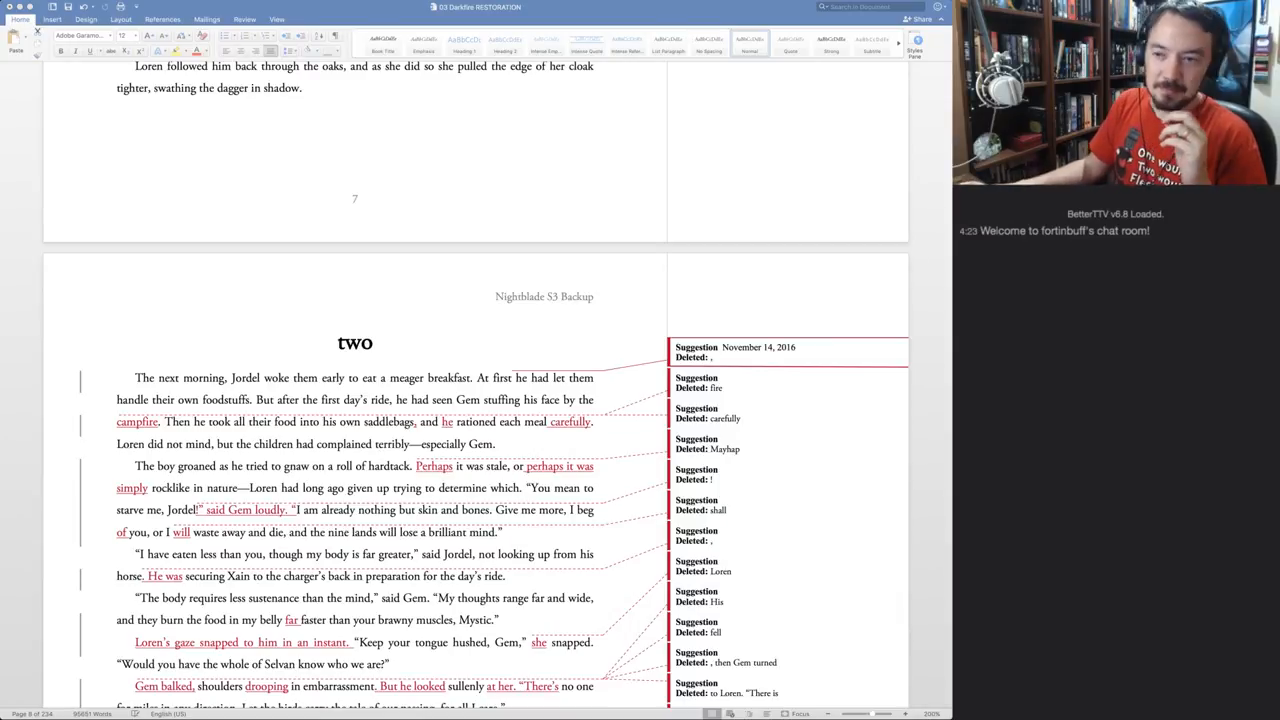
pyautogui.click(322, 378)
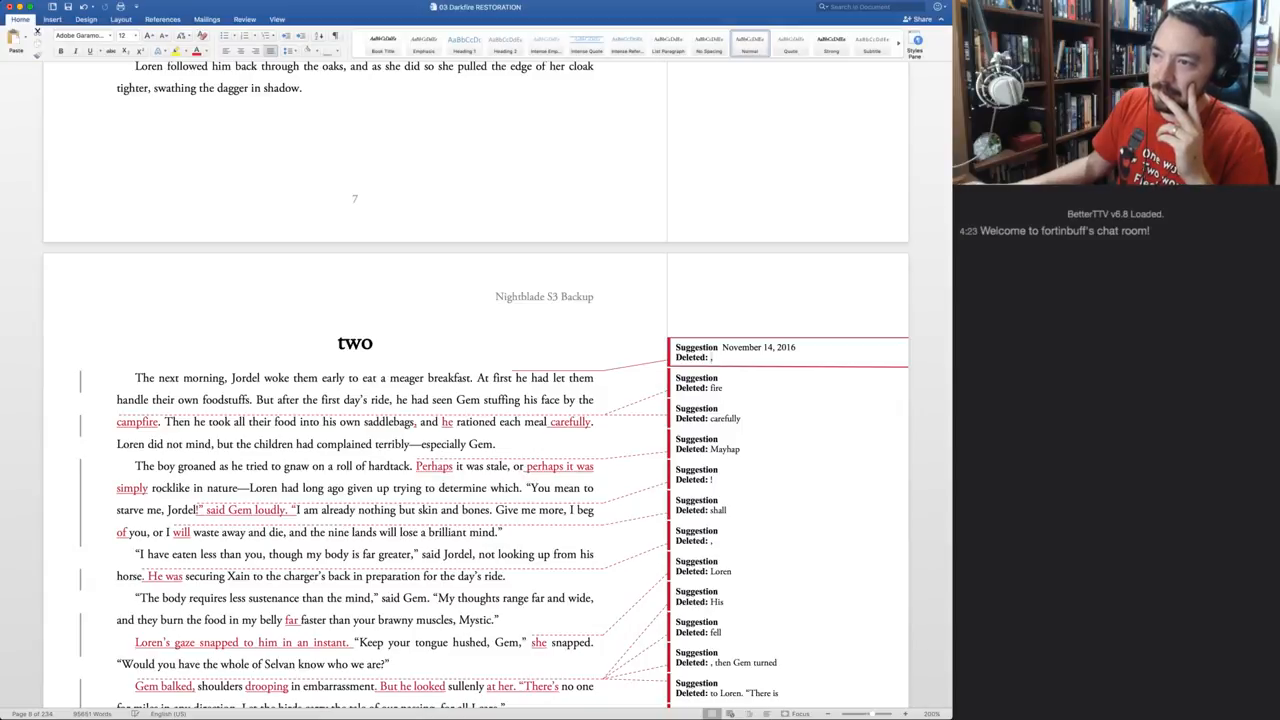
pyautogui.click(322, 378)
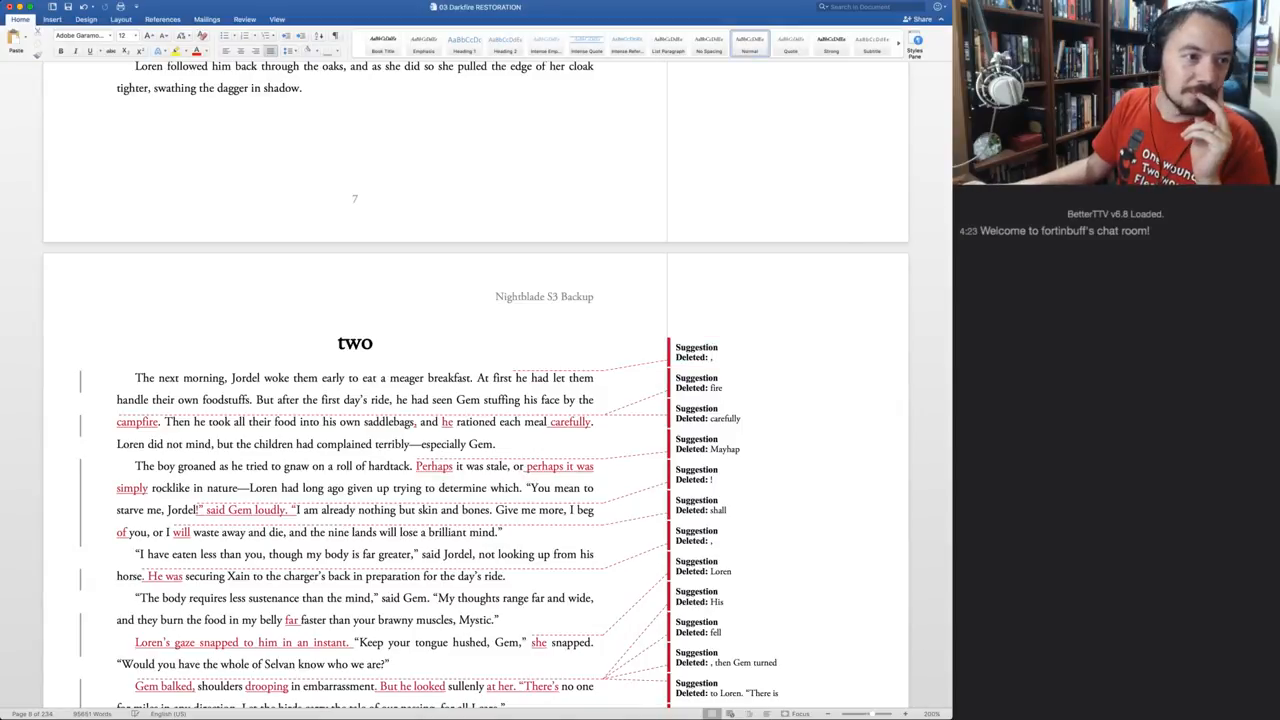
pyautogui.press('super+Tab')
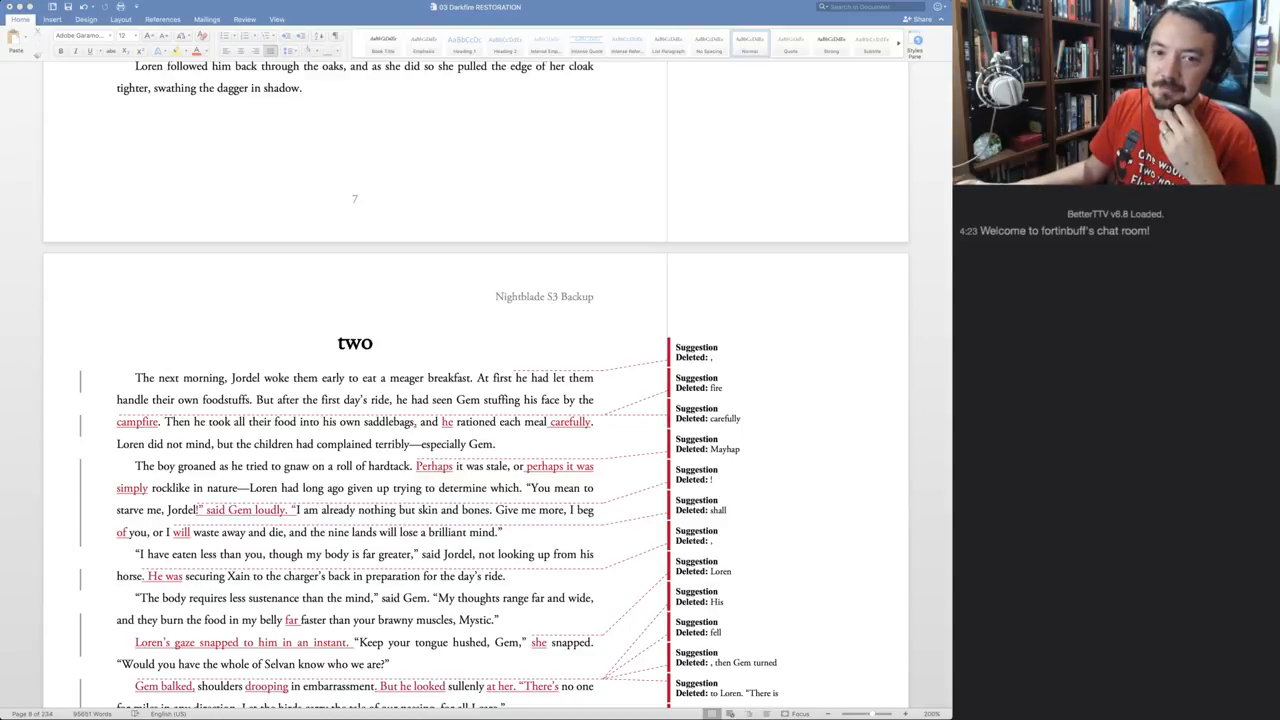
pyautogui.press('super+Tab')
pyautogui.press('super+Tab')
pyautogui.click(321, 378)
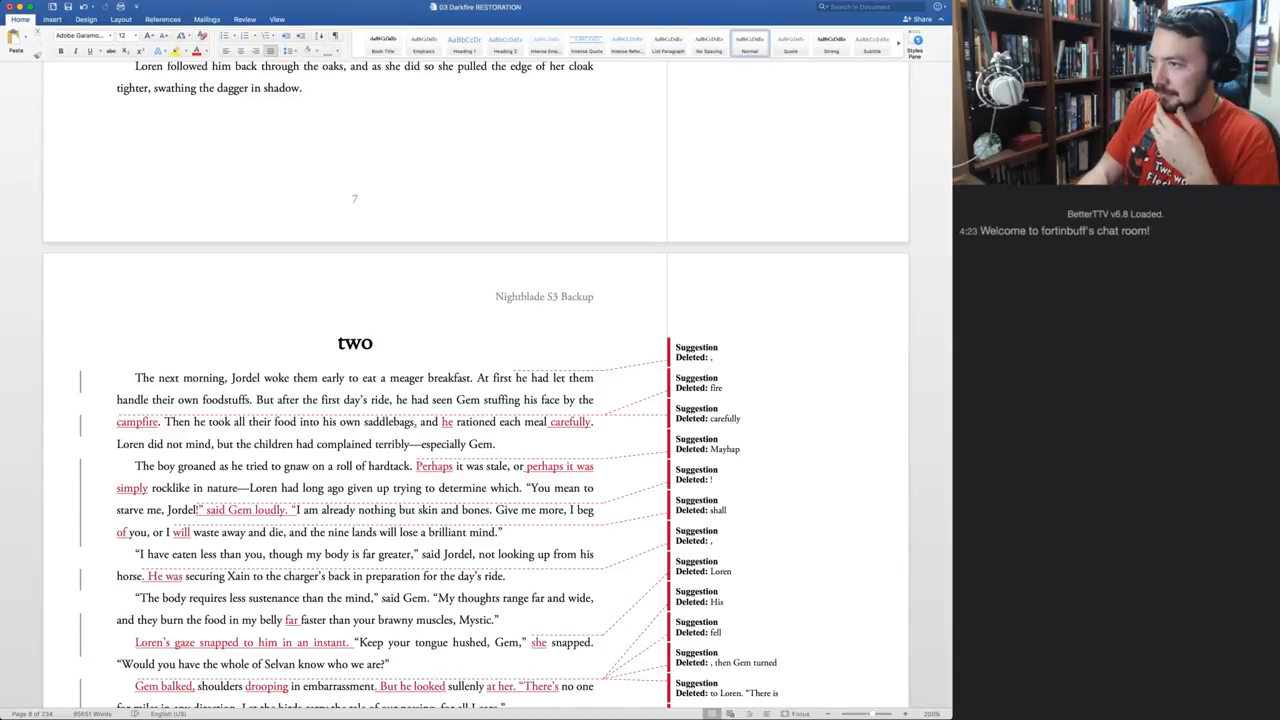
# Accept the first paragraph's tracked comma deletion, the change of "fire" to "campfire", and the comma after "saddlebags"
pyautogui.click(711, 357)
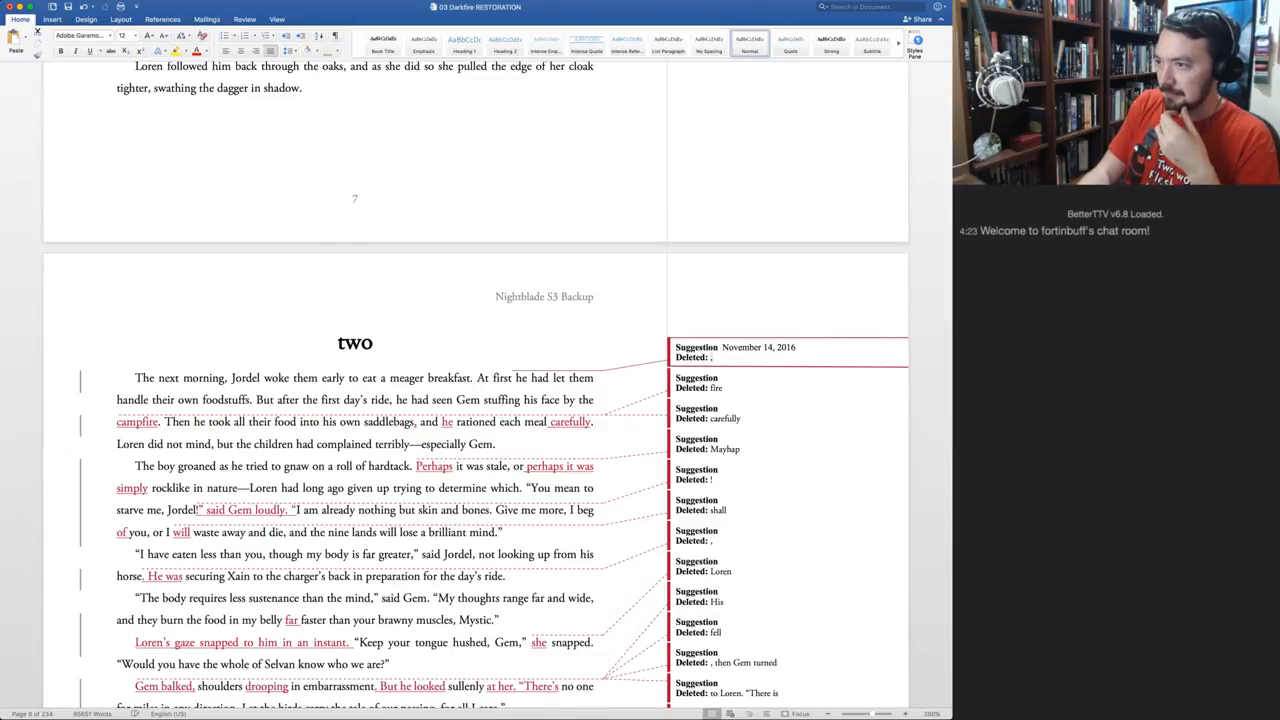
pyautogui.press('super+alt+r')
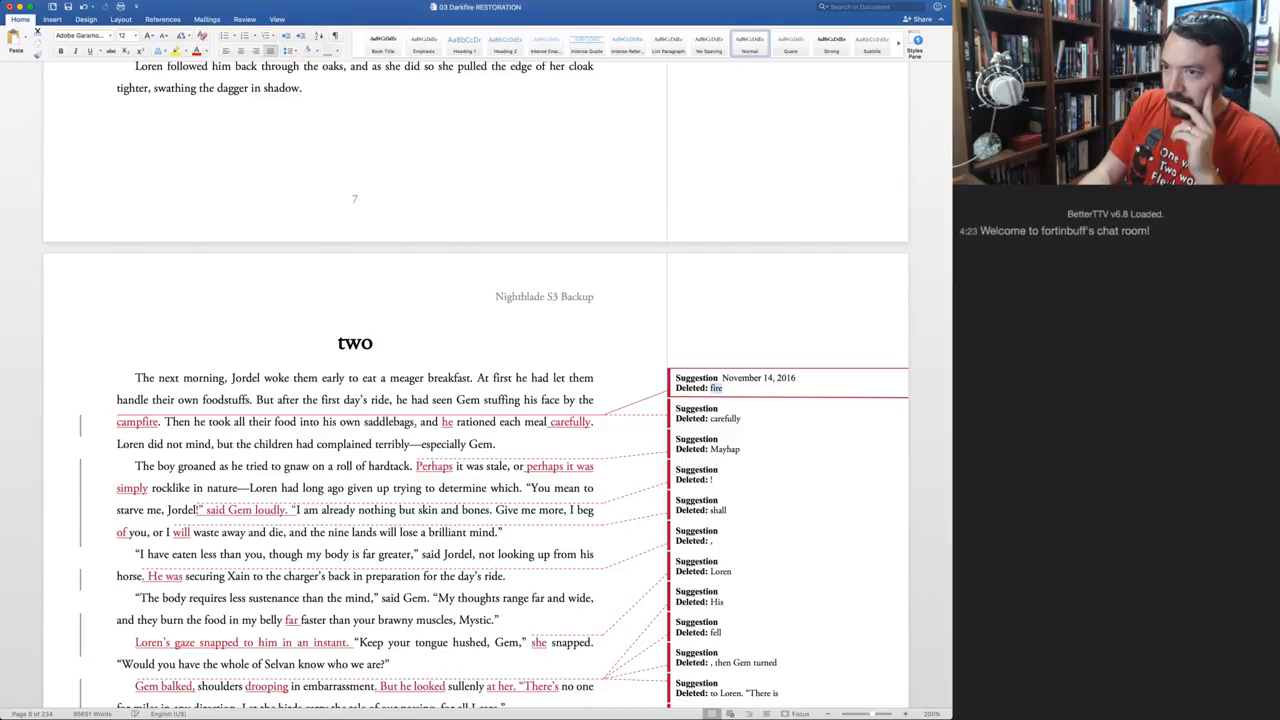
pyautogui.press('super+alt+r')
pyautogui.press('super+alt+a')
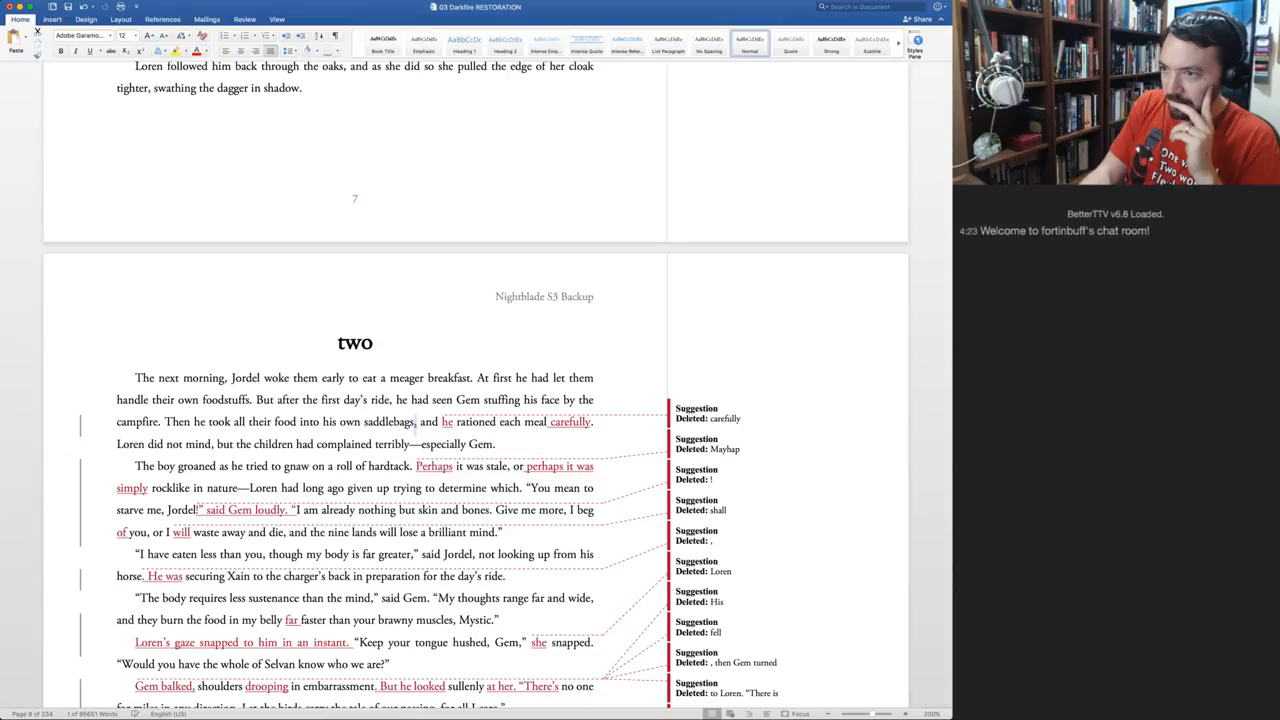
pyautogui.press('super+alt+a')
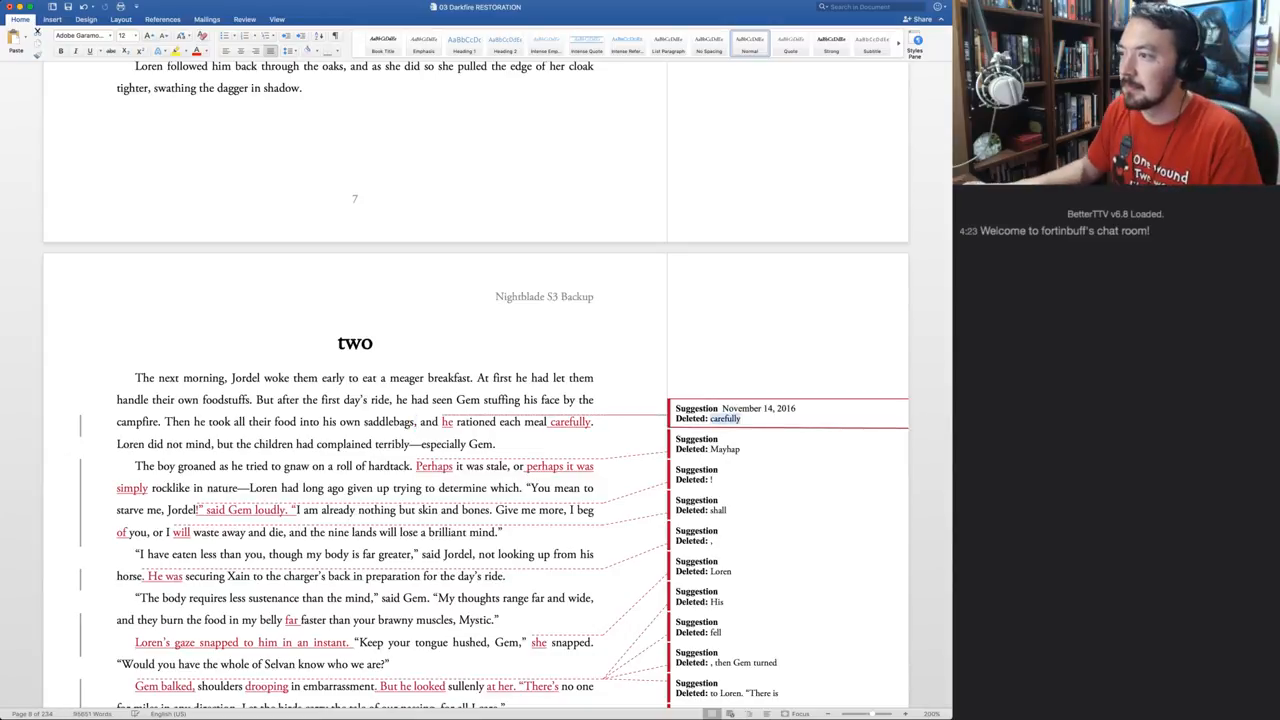
# Replace "and he rationed" with "rationing" in the first paragraph's sentence about the saddlebags
pyautogui.click(415, 424)
pyautogui.click(425, 423)
pyautogui.moveTo(420, 424); pyautogui.dragTo(496, 423)
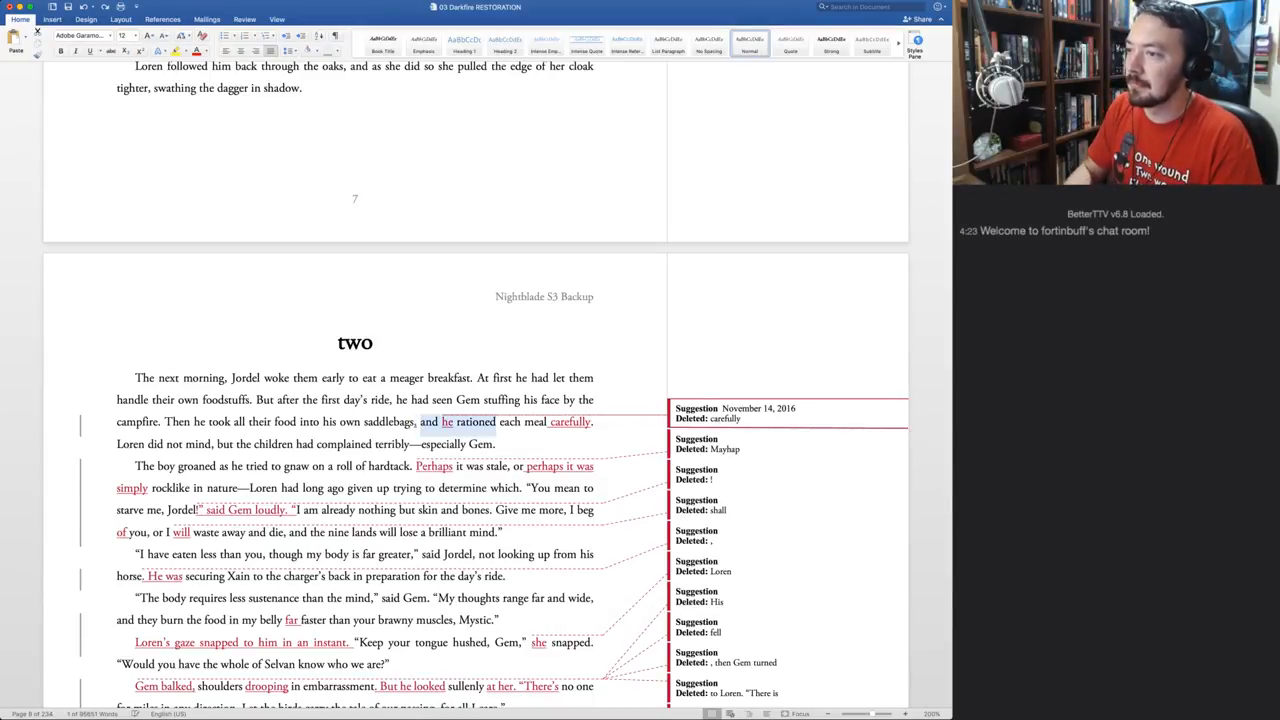
pyautogui.write('rationing')
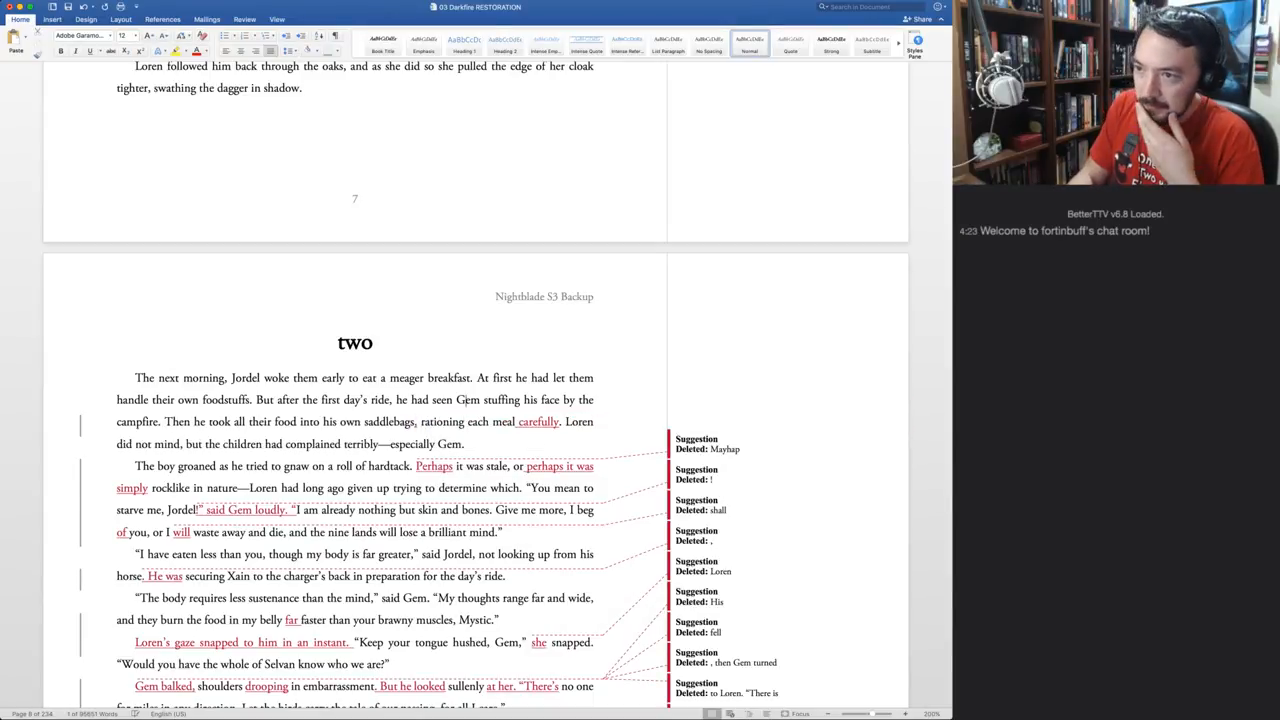
# Delete "carefully" after "rationing each meal" in the first paragraph
pyautogui.click(725, 449)
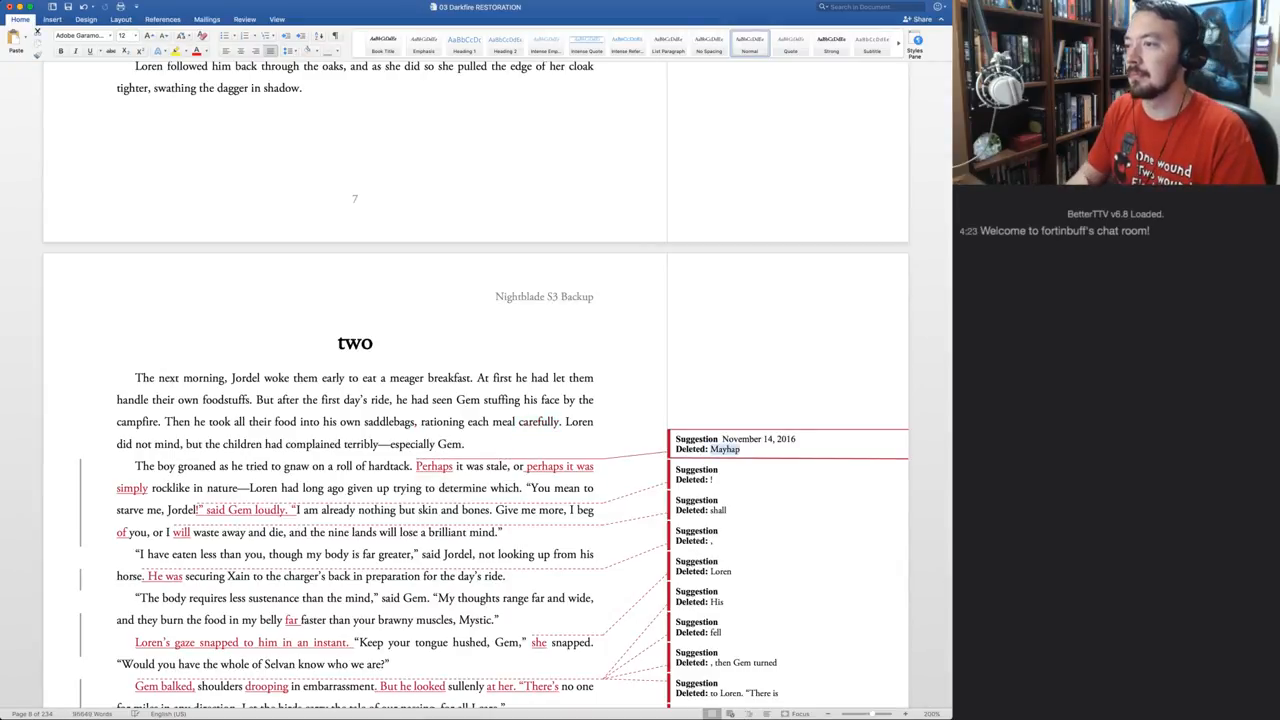
pyautogui.doubleClick(540, 422)
pyautogui.press('BackSpace')
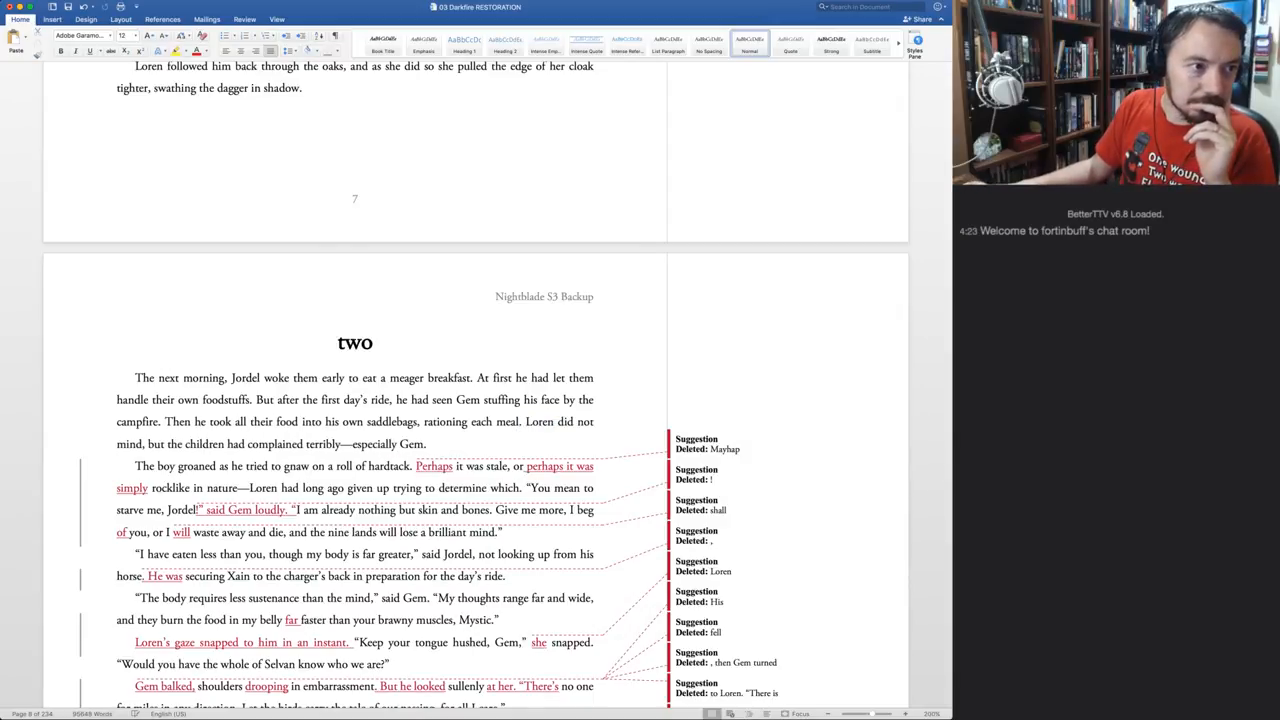
# Reject the tracked change that replaces "Mayhap" with "Perhaps" in the second paragraph
pyautogui.press('super+Tab')
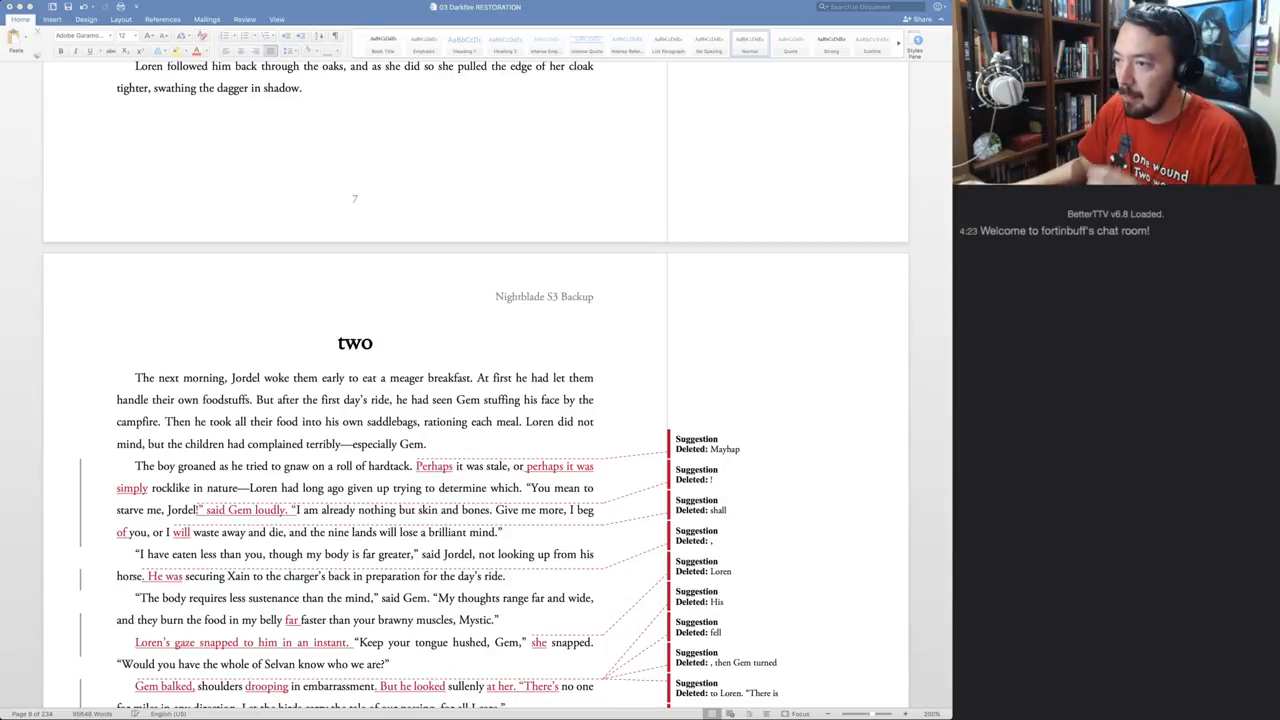
pyautogui.click(520, 421)
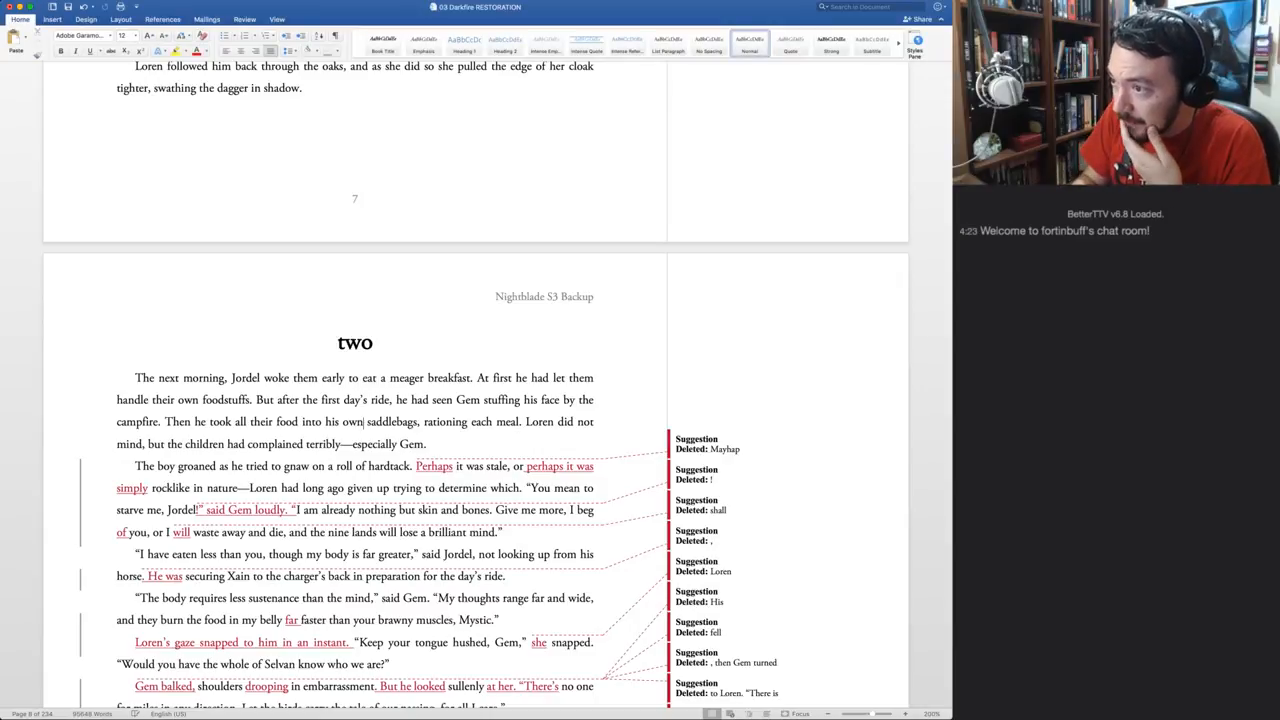
pyautogui.click(725, 448)
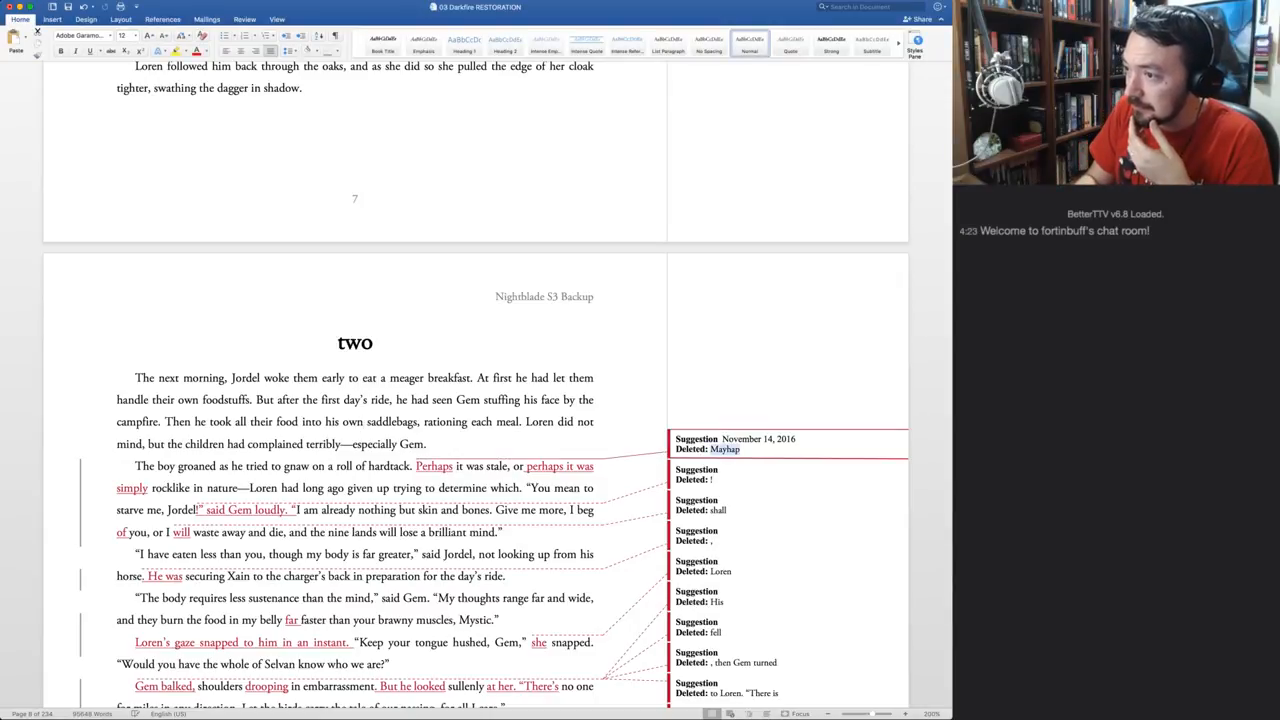
pyautogui.press('super+shift+r')
pyautogui.press('super+shift+r')
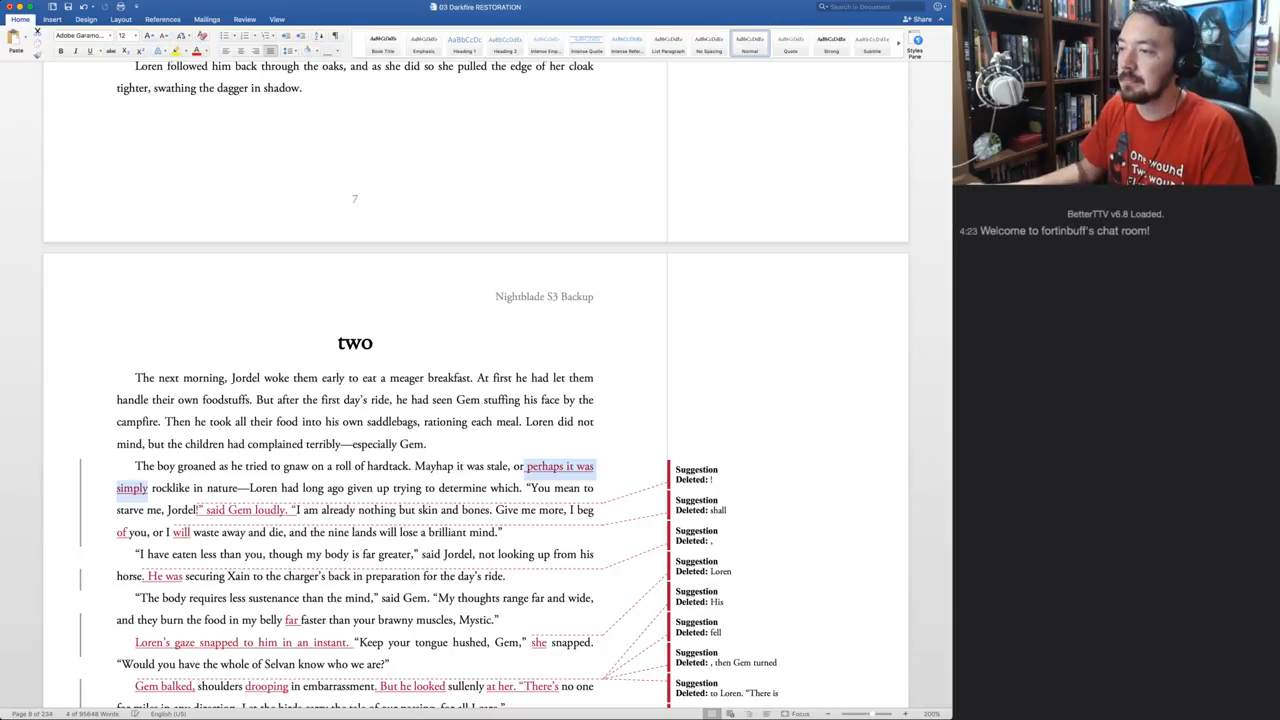
# Reword "Mayhap it was stale" in the second paragraph to "Mayhap their stock of it had gone stale"
pyautogui.click(460, 466)
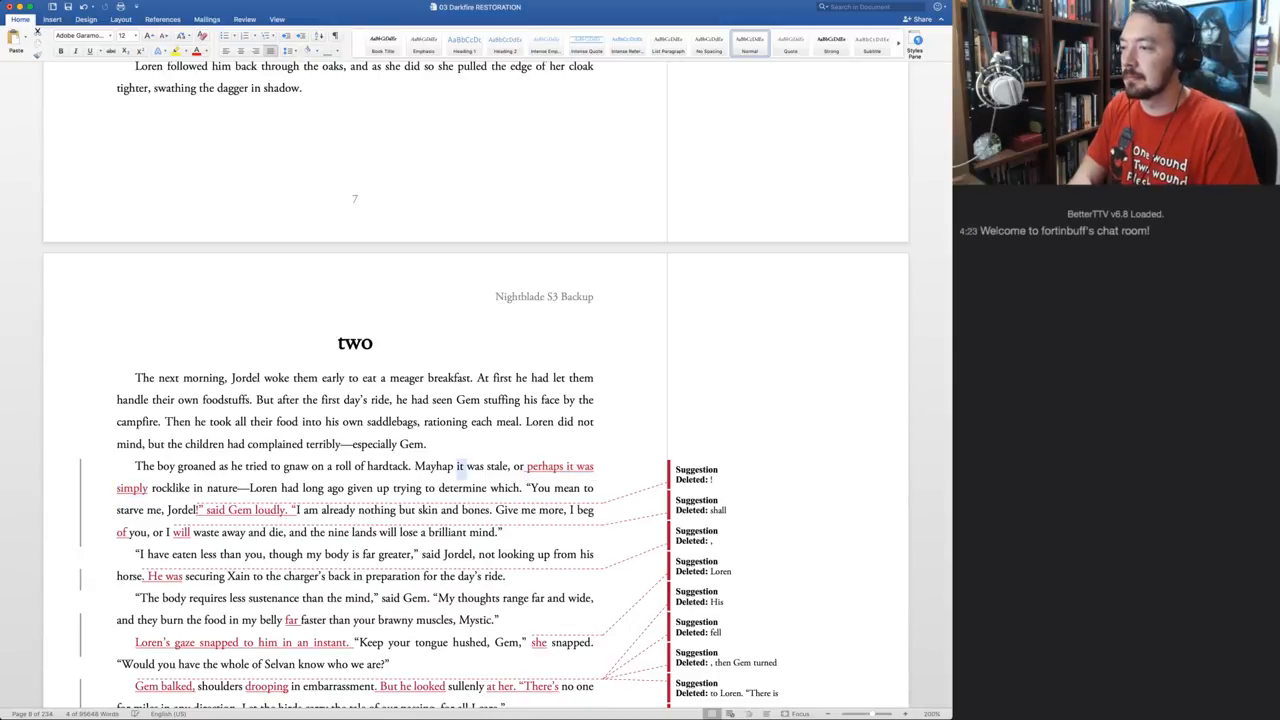
pyautogui.write('their stores')
pyautogui.press('BackSpace')
pyautogui.press('BackSpace')
pyautogui.press('BackSpace')
pyautogui.write('ck of it')
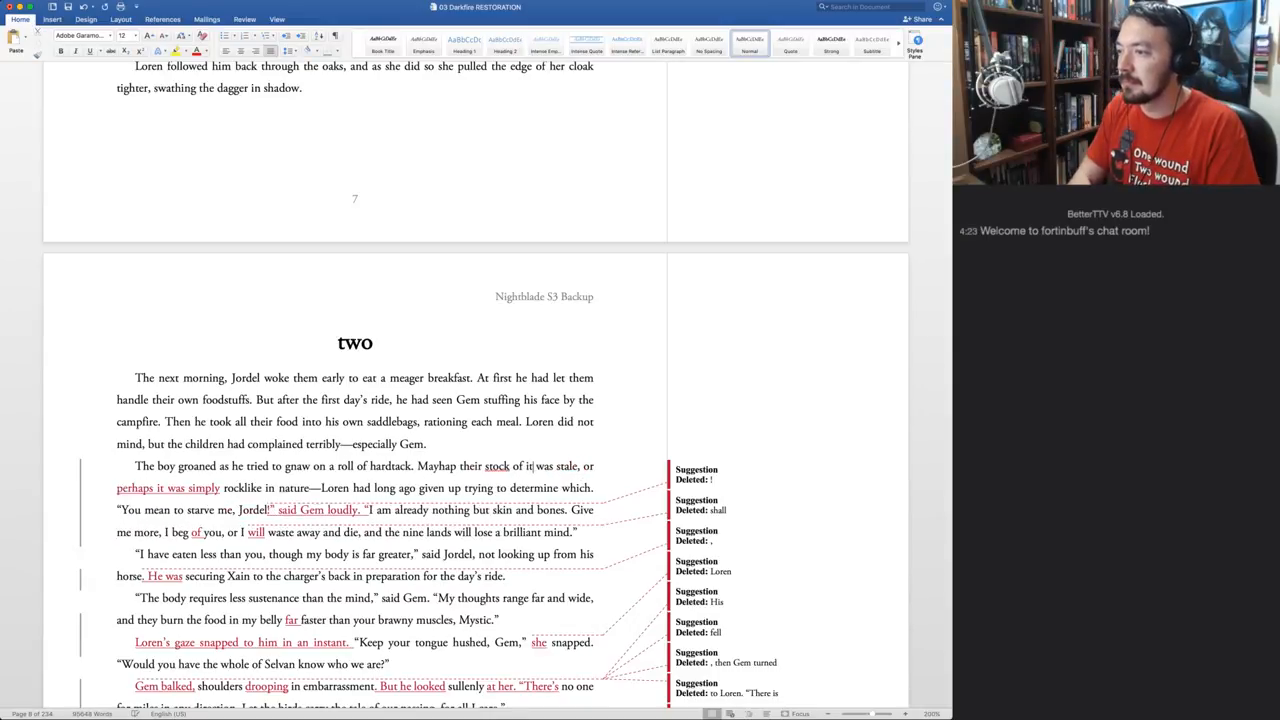
pyautogui.hotkey('alt', 'shift', 'Right')
pyautogui.write('had gone')
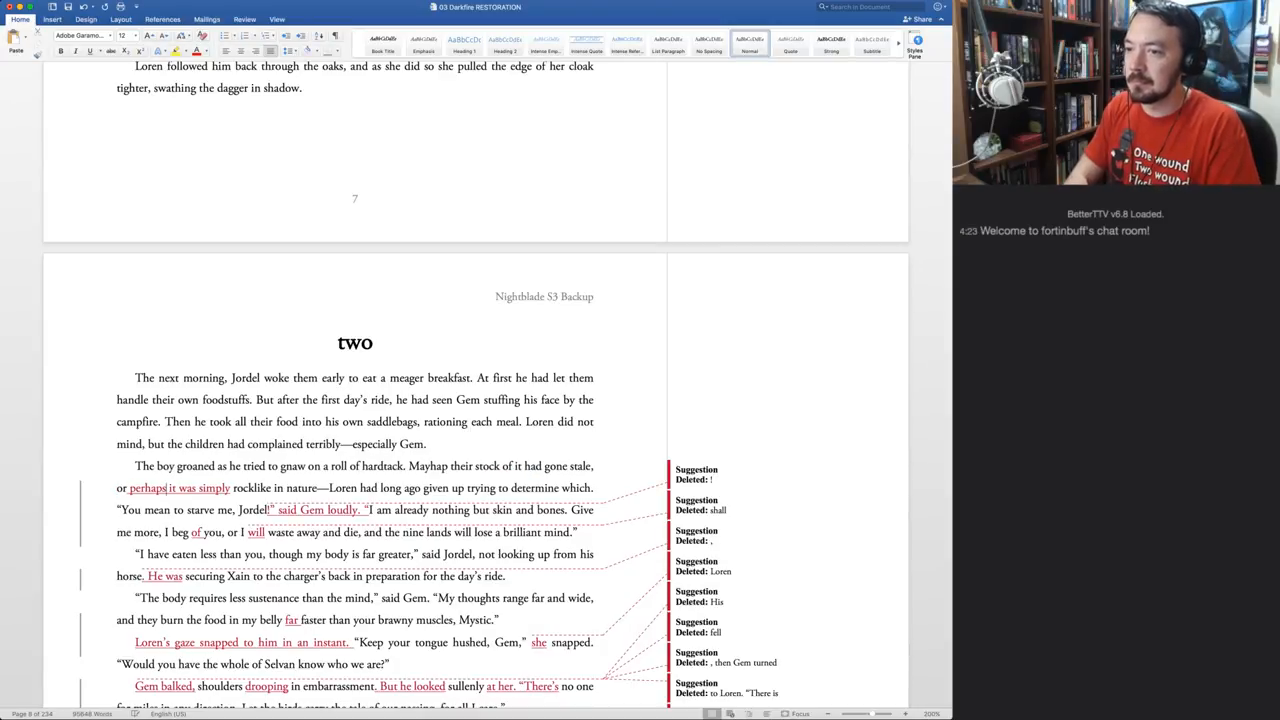
# Replace "perhaps it" with "mayhap the bread" before "was simply rocklike in nature"
pyautogui.hotkey('alt', 'shift', 'Left')
pyautogui.write('mayhap the ')
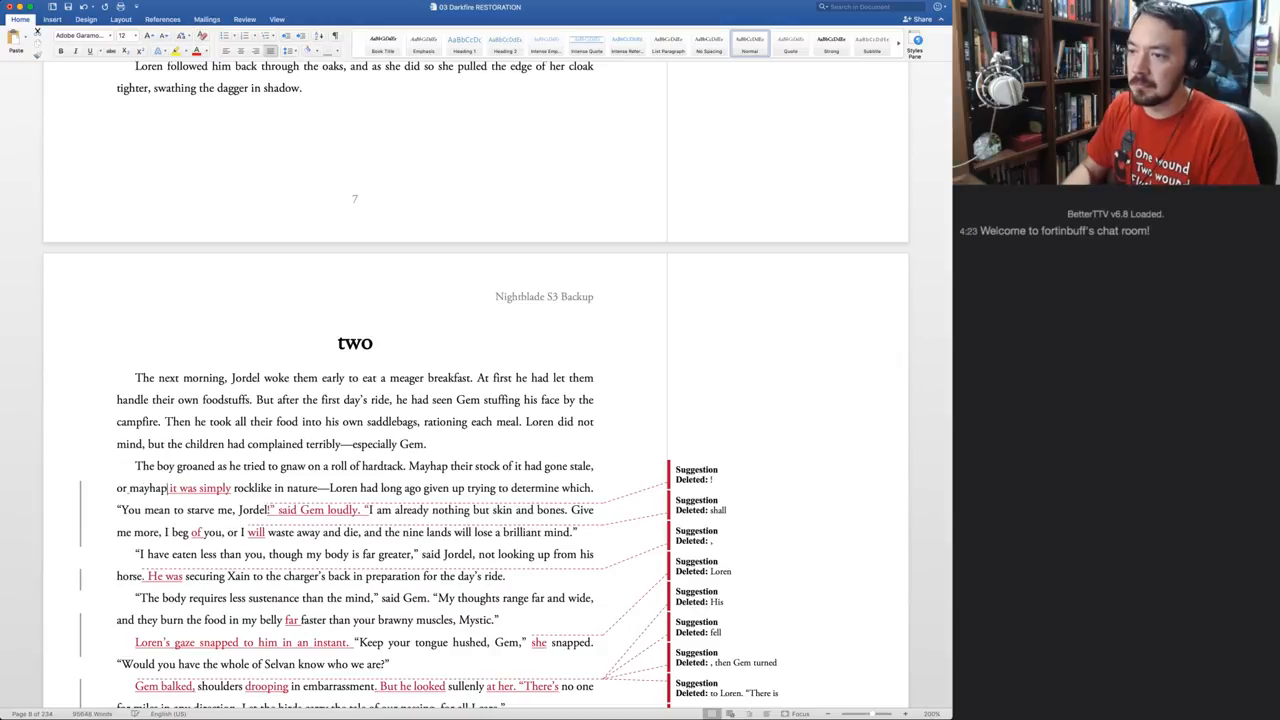
pyautogui.write('bread')
pyautogui.press('Delete')
pyautogui.press('Delete')
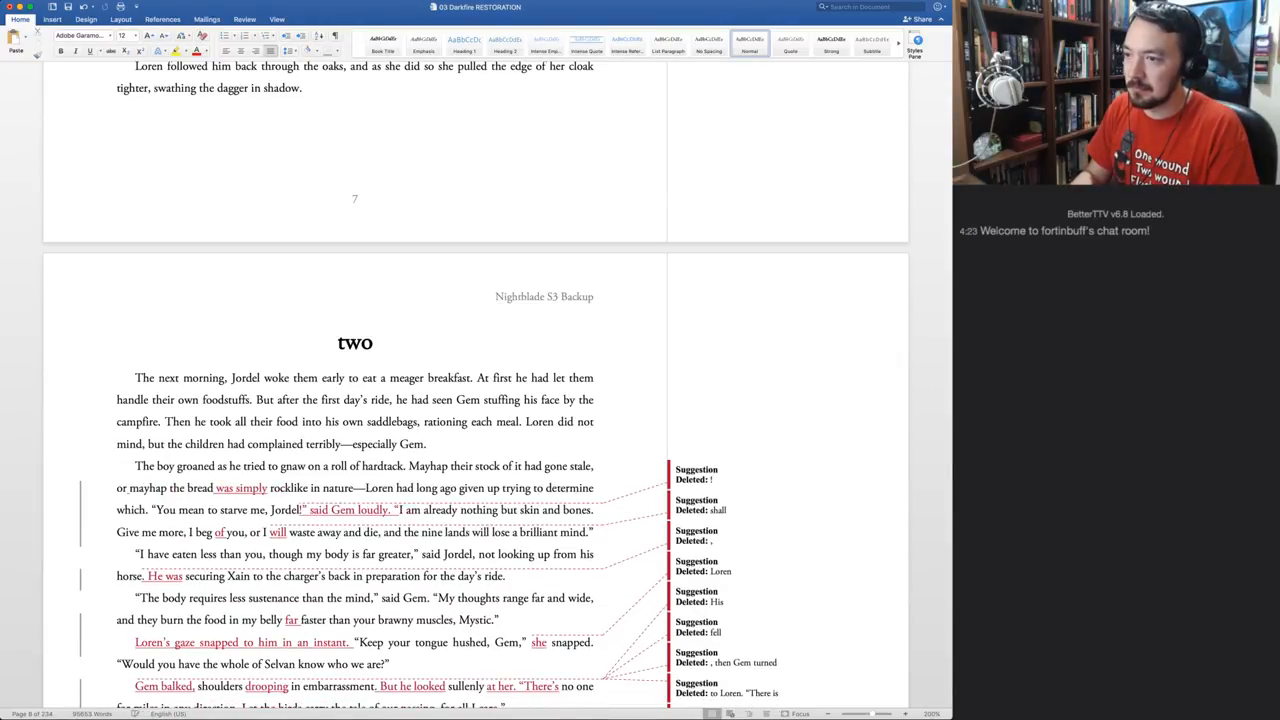
# Replace the dash after "rocklike in nature" with a period and remove "long ago" from the following sentence about Loren
pyautogui.hotkey('alt', 'Right')
pyautogui.hotkey('alt', 'Right')
pyautogui.hotkey('alt', 'Right')
pyautogui.hotkey('alt', 'Right')
pyautogui.press('Down')
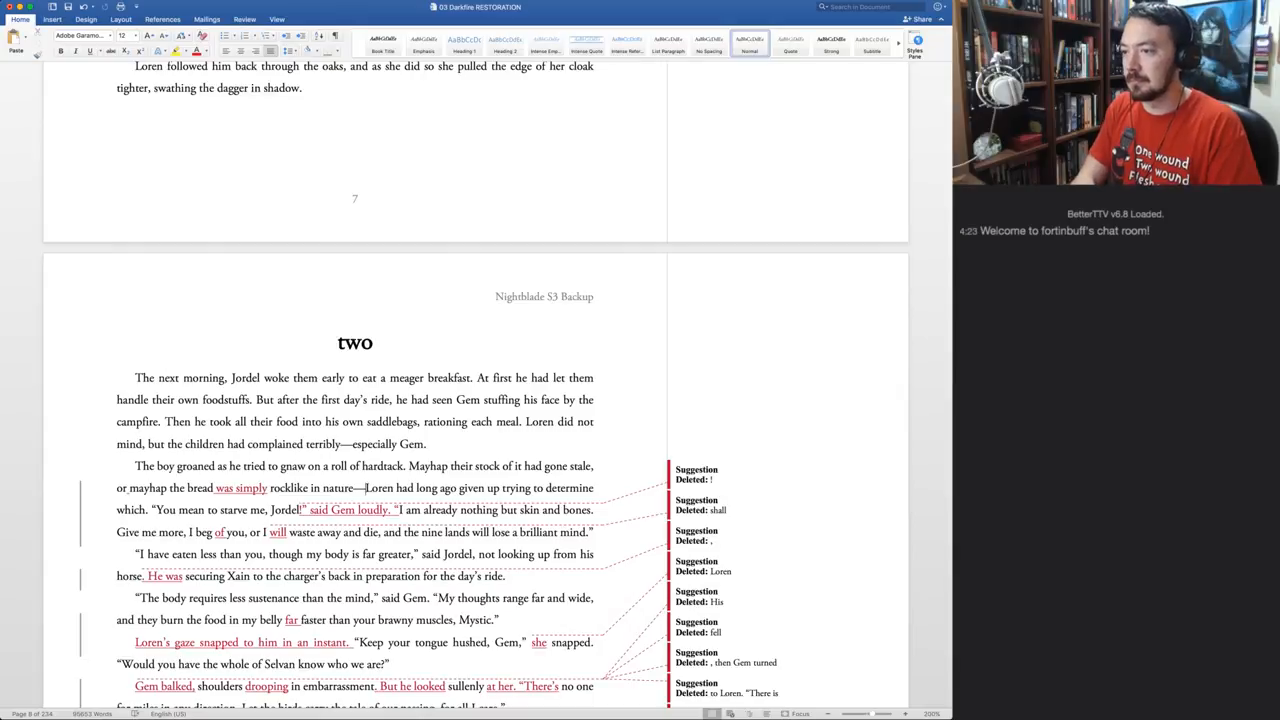
pyautogui.press('BackSpace')
pyautogui.write('. It was Jord')
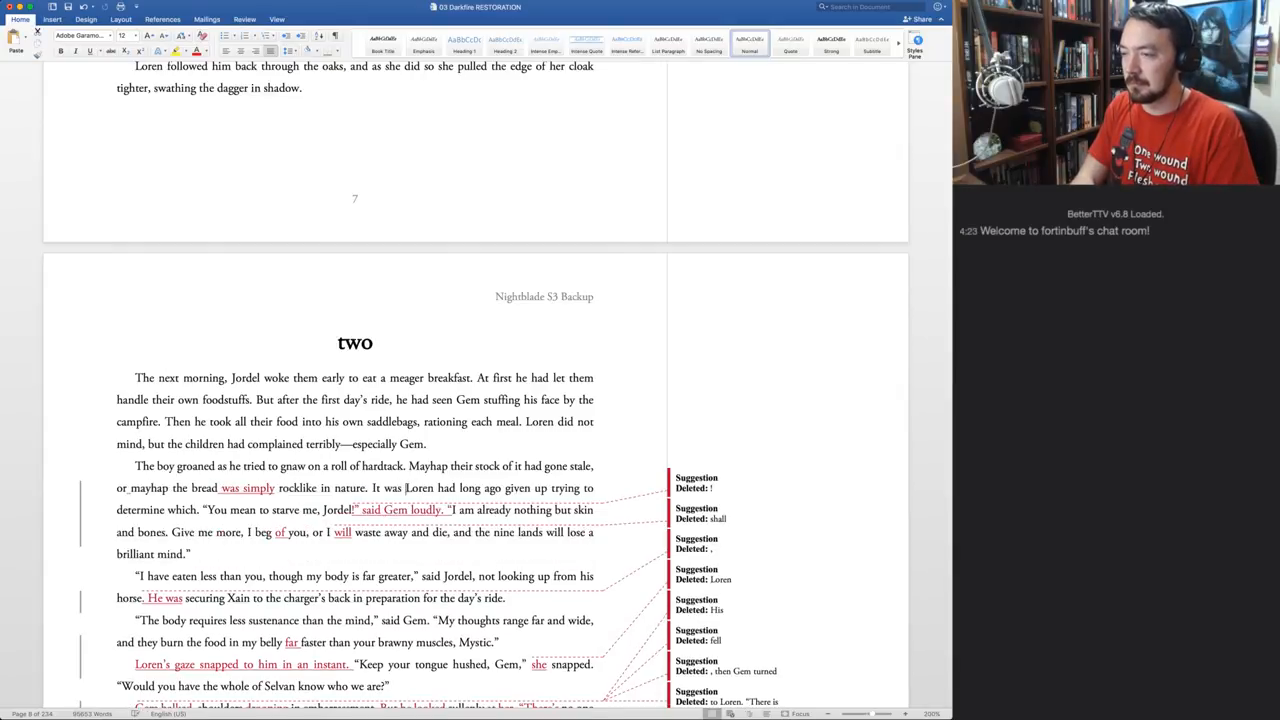
pyautogui.write("el's")
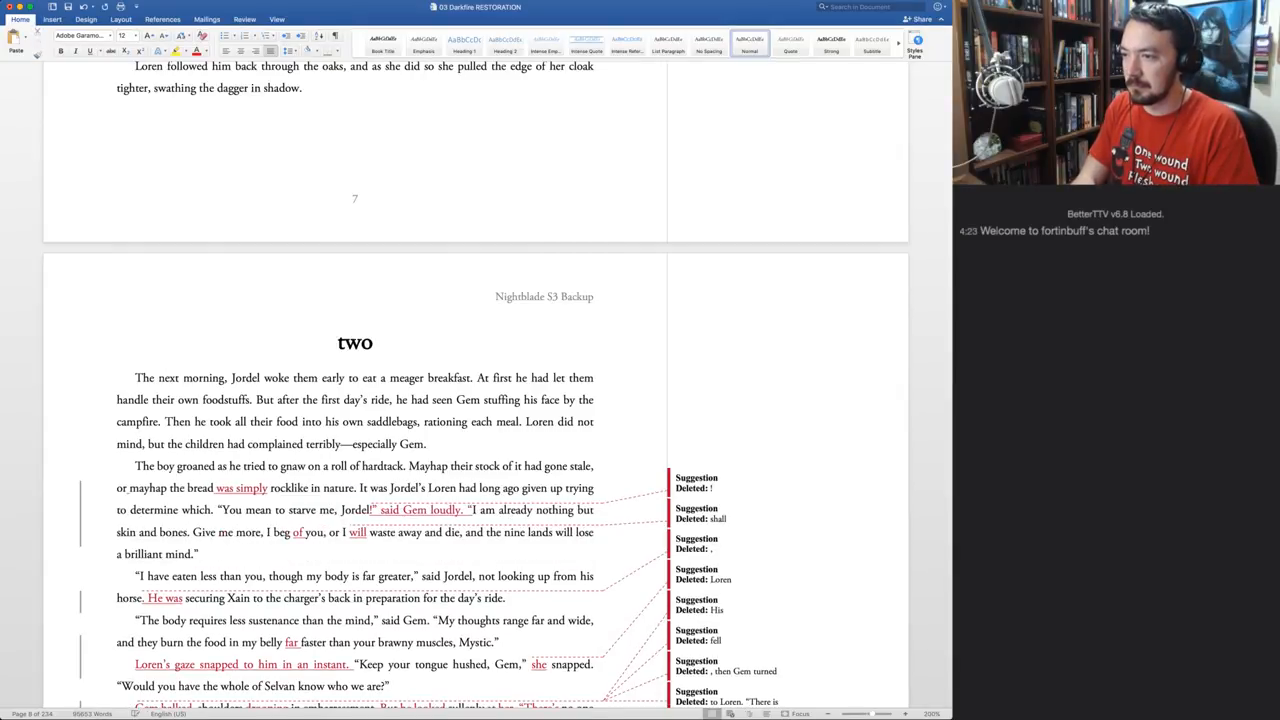
pyautogui.hotkey('alt', 'BackSpace')
pyautogui.hotkey('alt', 'BackSpace')
pyautogui.hotkey('alt', 'BackSpace')
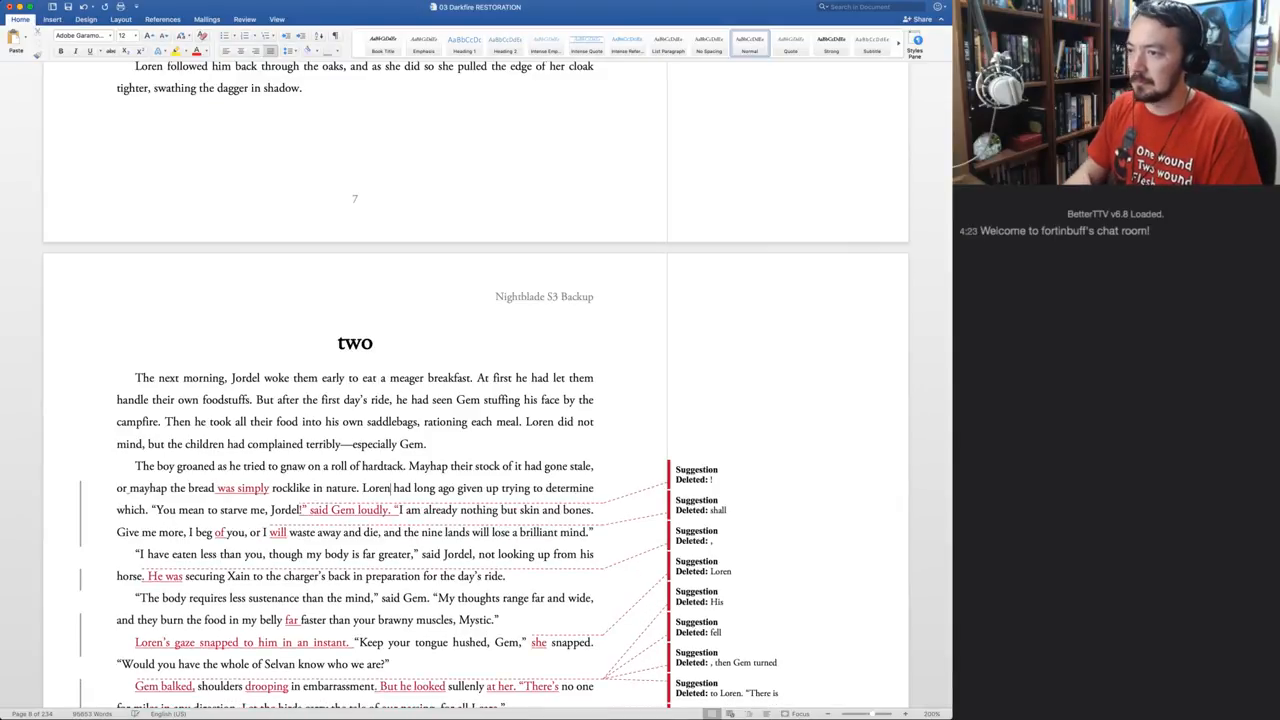
pyautogui.hotkey('alt', 'Delete')
pyautogui.hotkey('alt', 'Delete')
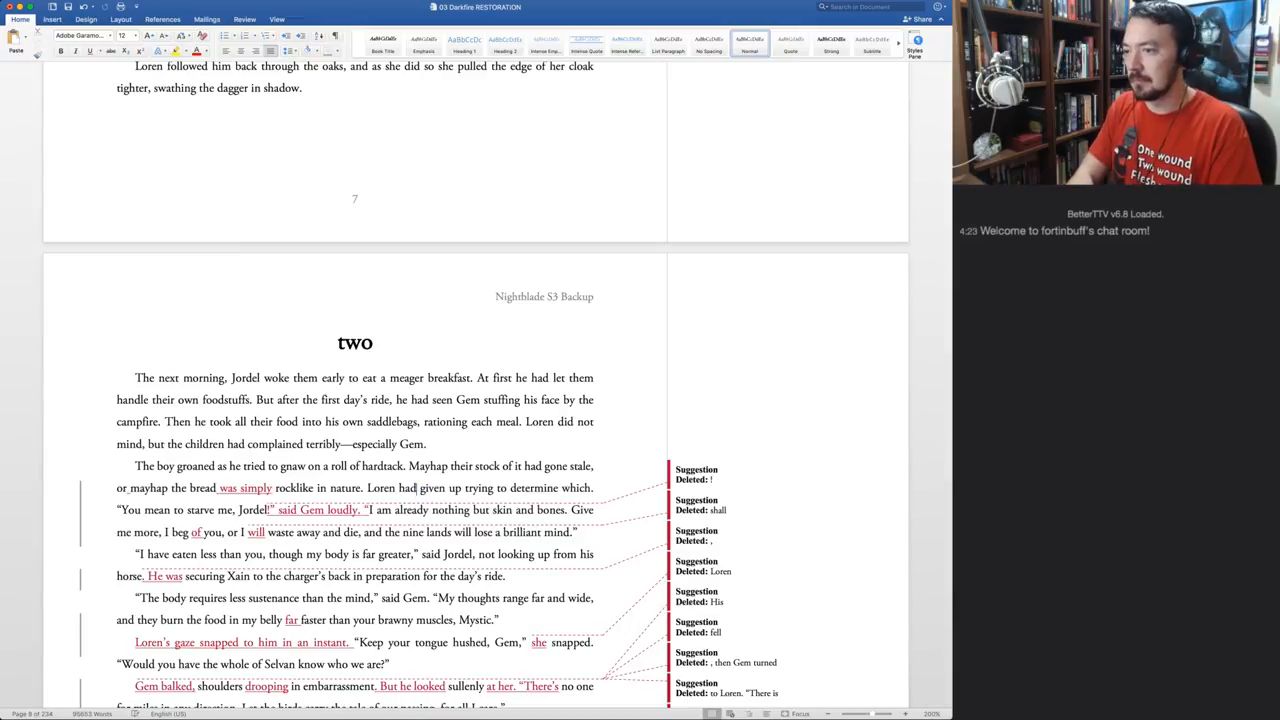
# Insert "Sometime since Jordel had revealed that it was the primary foodstuff he had packed in his saddlebags," before "Loren had given up trying"
pyautogui.write('Sometimes')
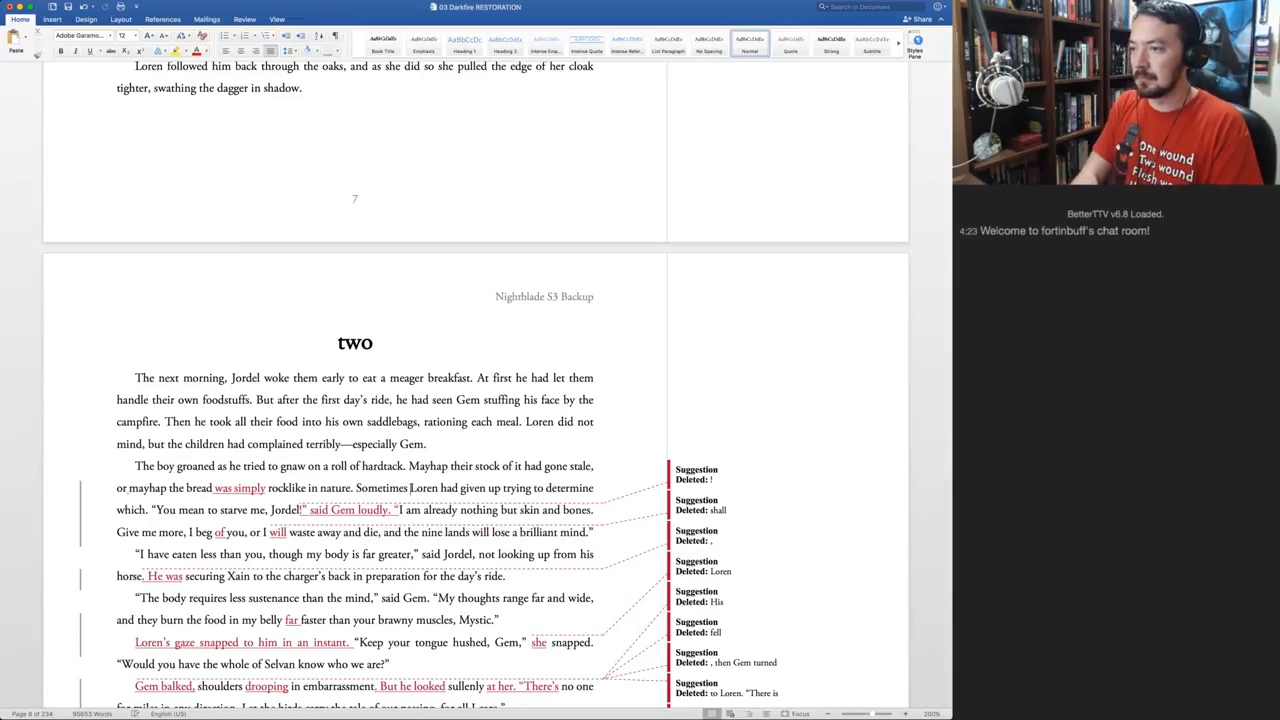
pyautogui.press('BackSpace')
pyautogui.press('BackSpace')
pyautogui.write('since Jordel ')
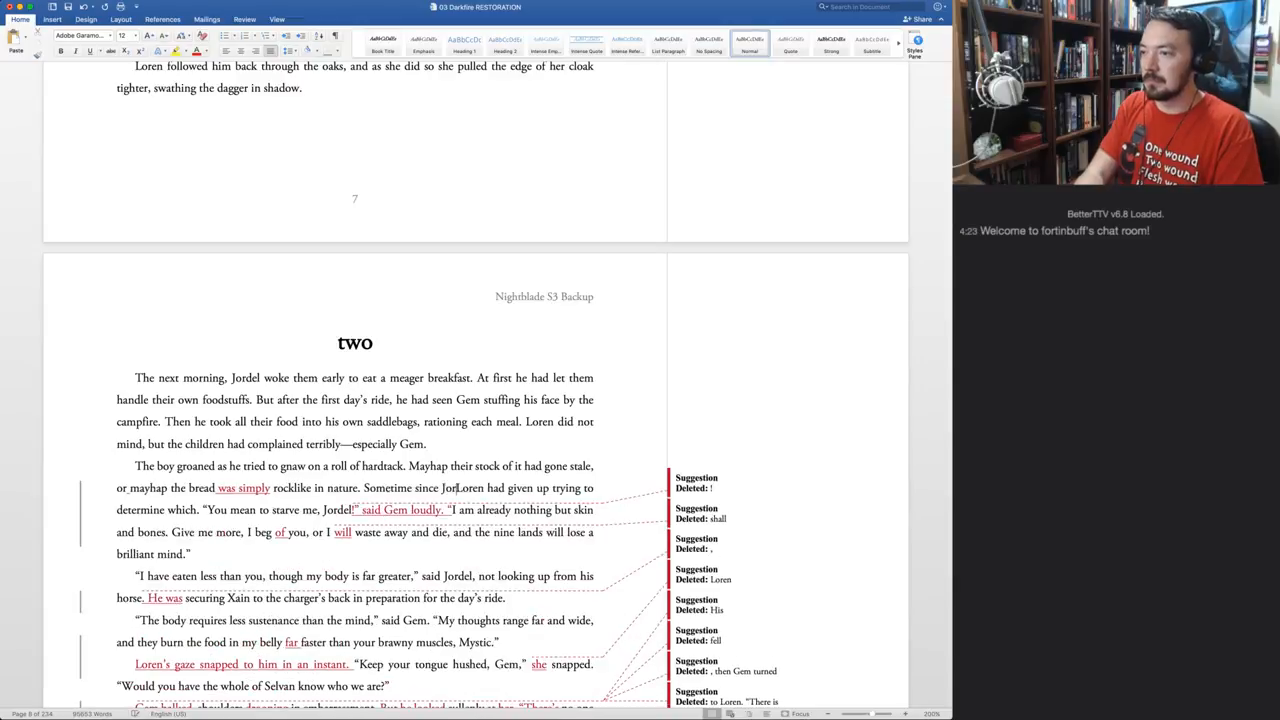
pyautogui.write('had')
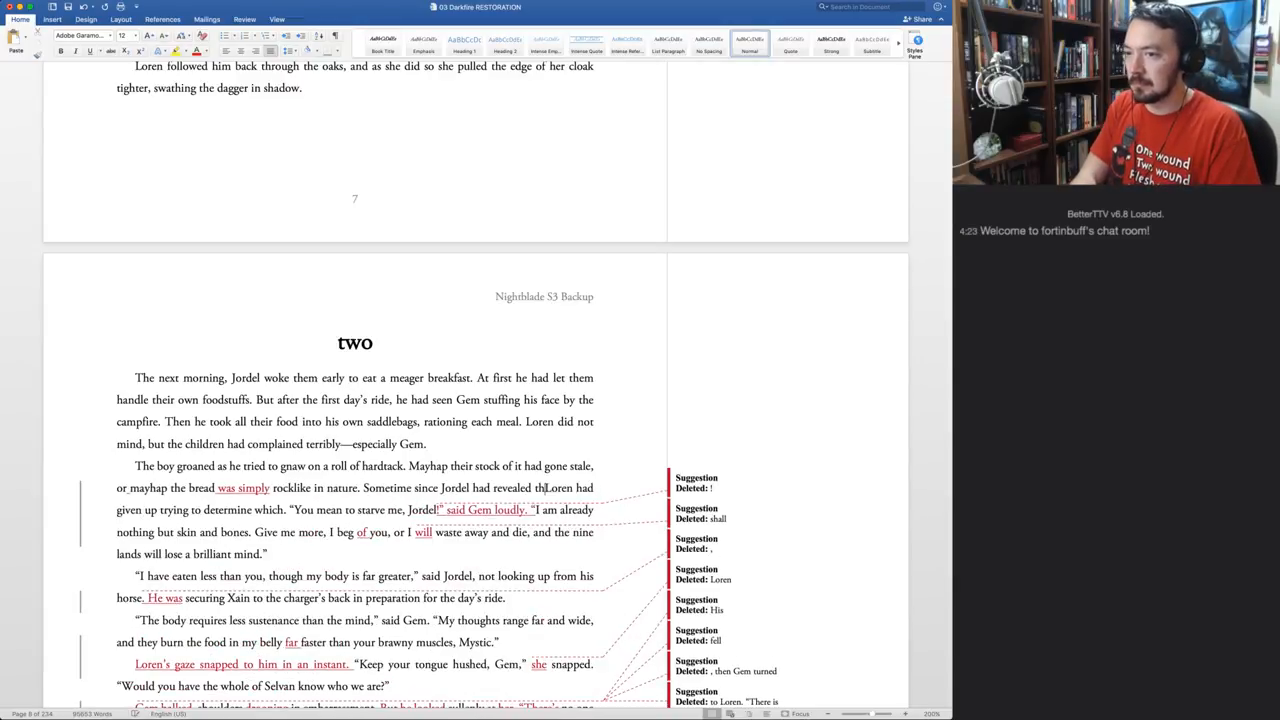
pyautogui.write(' revealed that it was his primary')
pyautogui.hotkey('alt', 'BackSpace')
pyautogui.hotkey('alt', 'BackSpace')
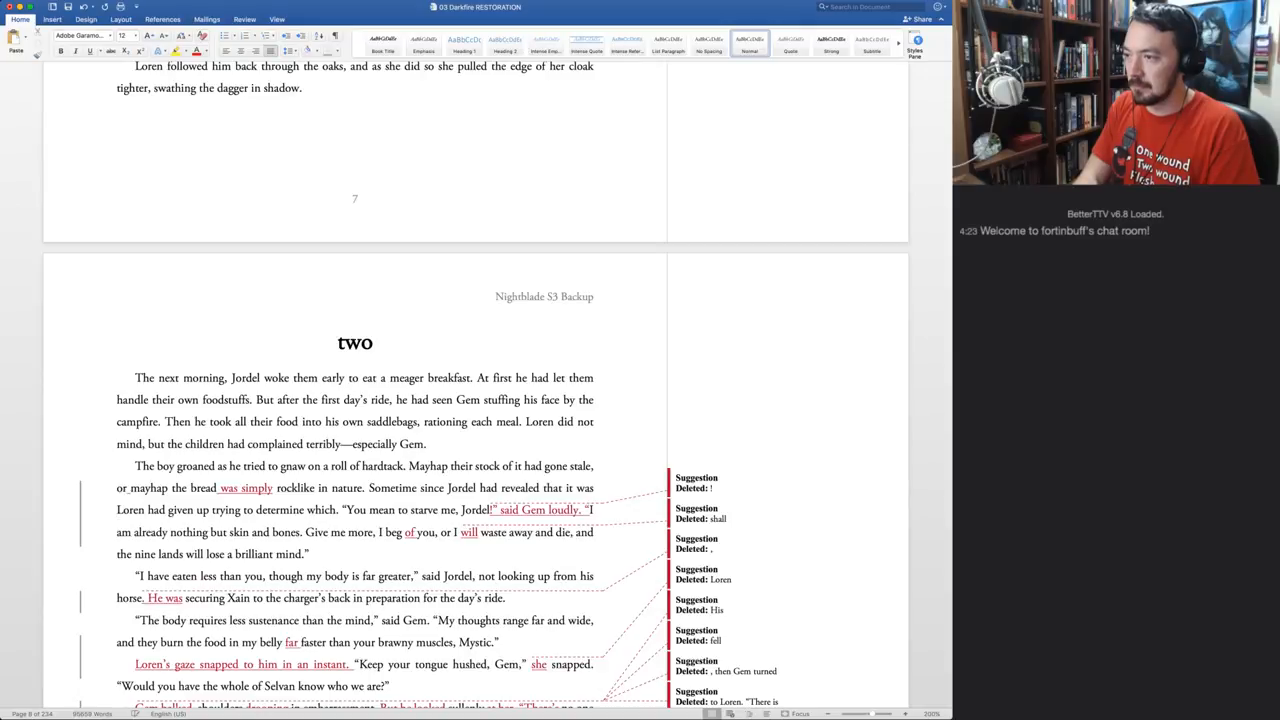
pyautogui.hotkey('alt', 'BackSpace')
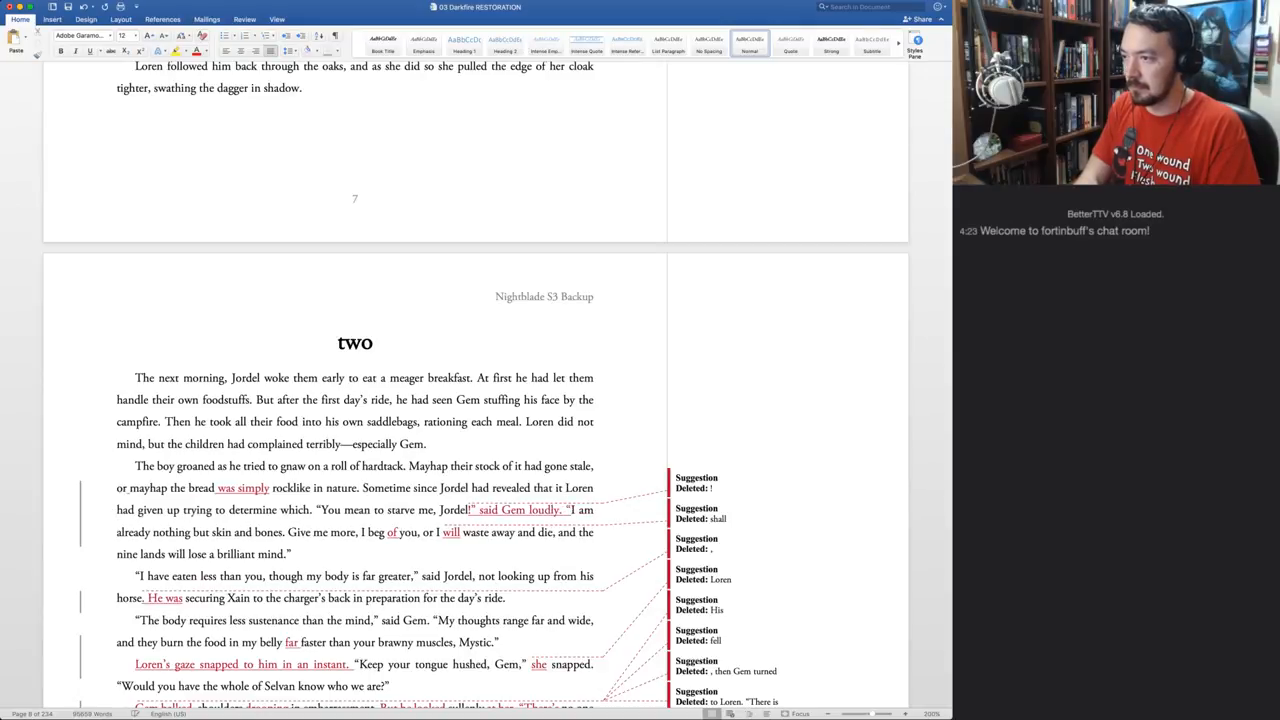
pyautogui.write('was the primary f')
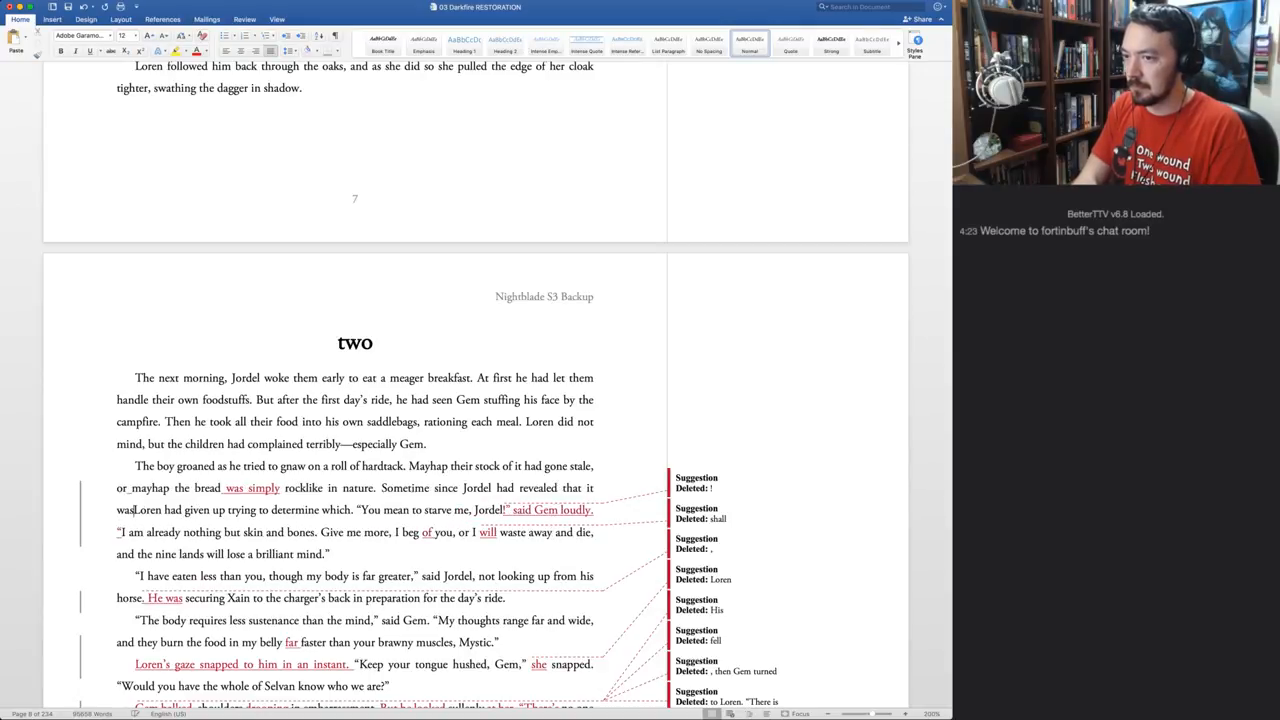
pyautogui.write('oodstuff he had pa')
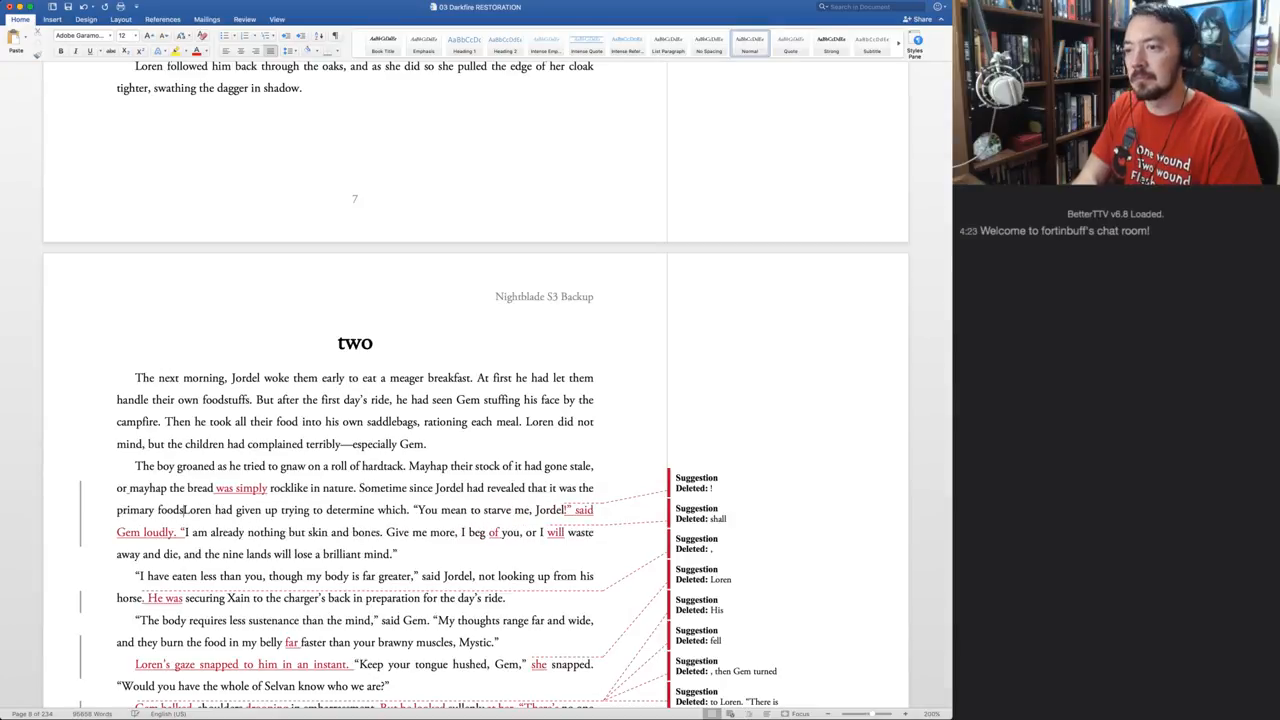
pyautogui.write('cked in his saddl')
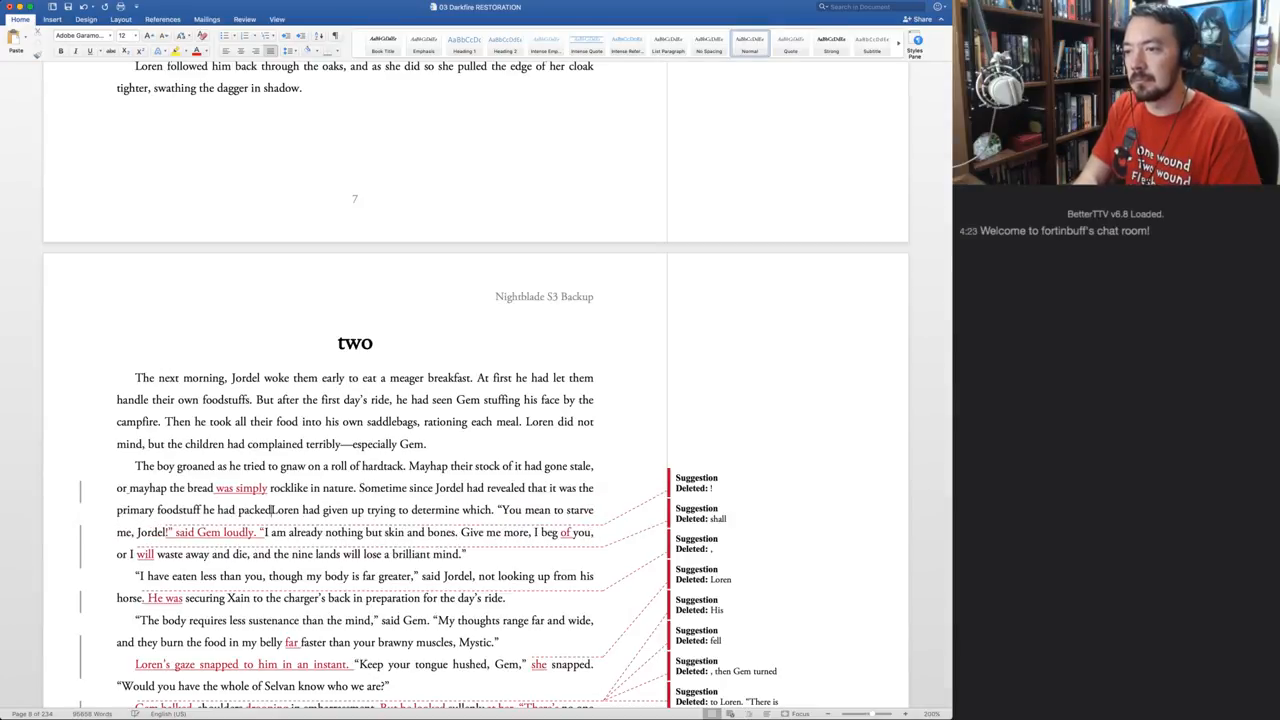
pyautogui.write('ebags,')
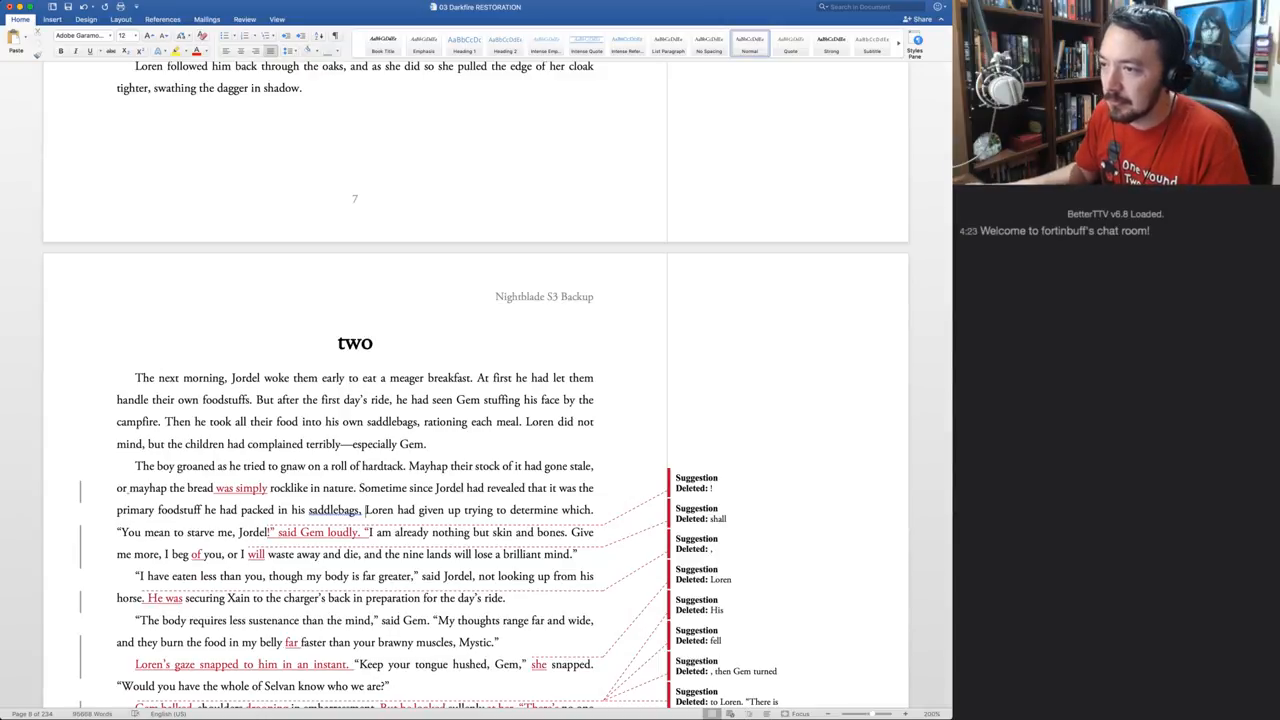
# Accept the tracked "was simply" wording in the hardtack paragraph and start a new paragraph at "You mean to starve me, Jordel!"
pyautogui.keyDown('shift'); pyautogui.click(324, 466); pyautogui.keyUp('shift')
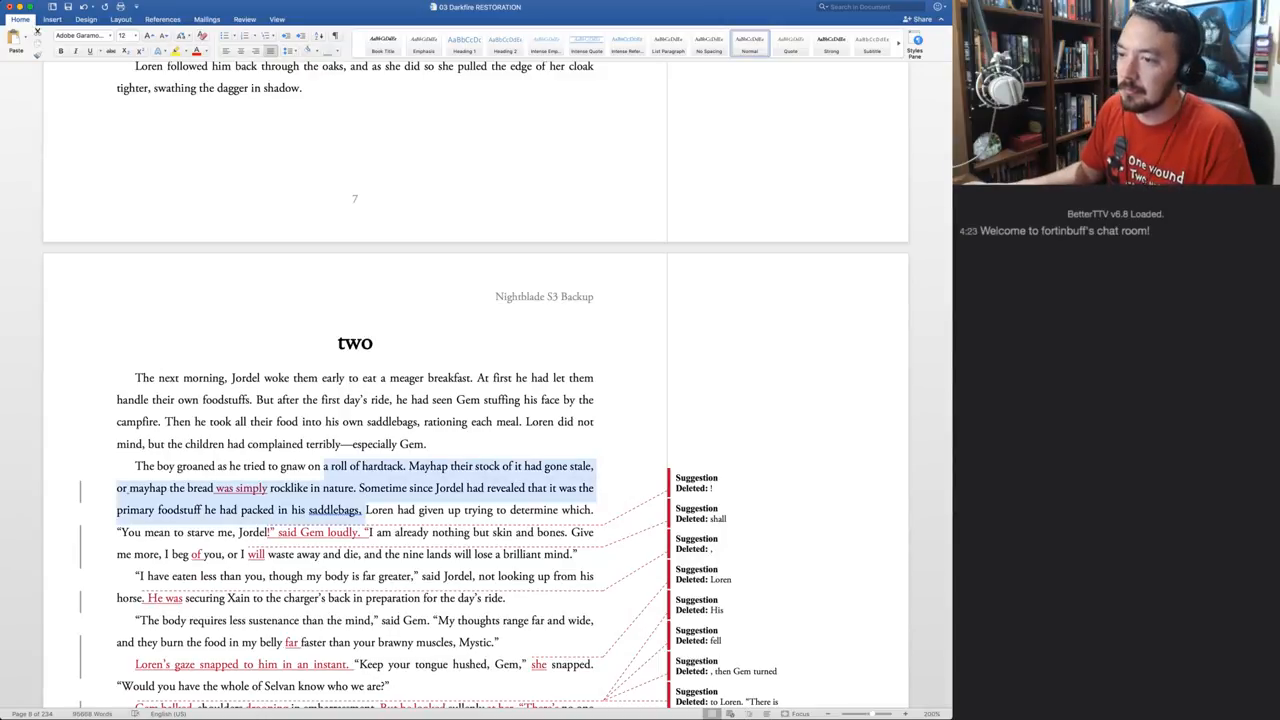
pyautogui.press('super+shift+a')
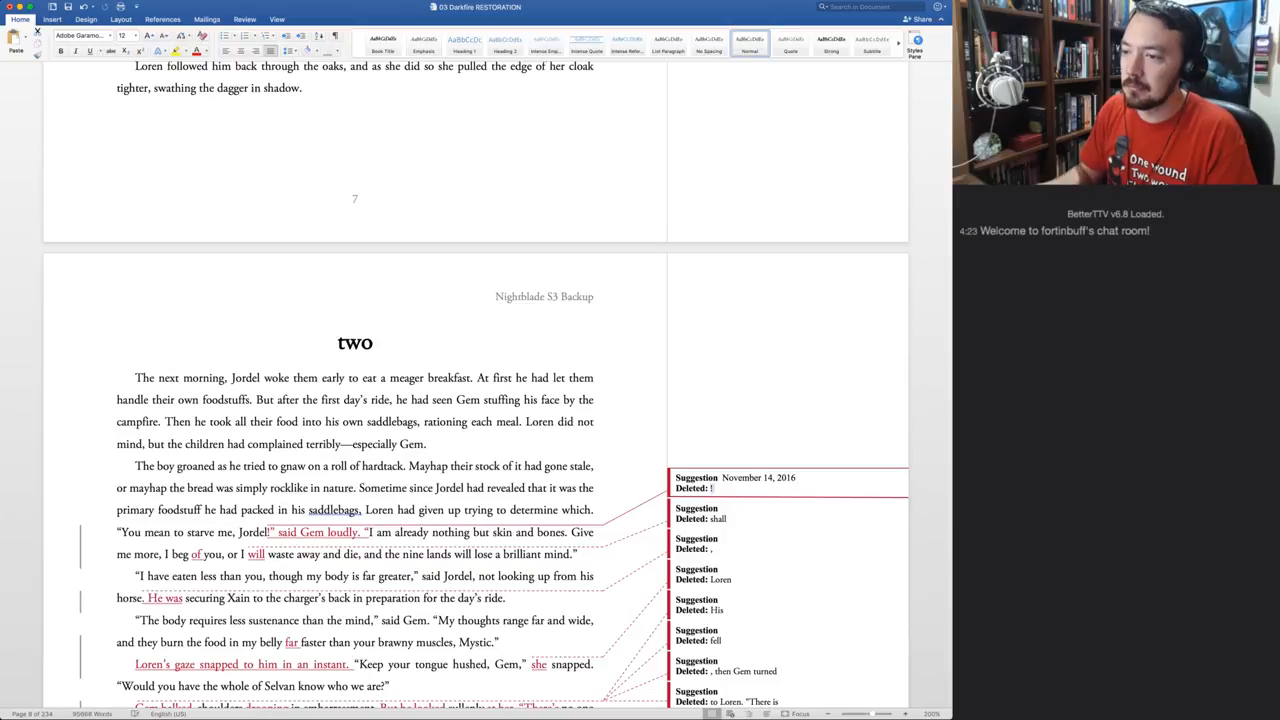
pyautogui.click(217, 532)
pyautogui.press('Return')
# Accept the tracked changes around "said Gem loudly" and "of" in Gem's line, and reject replacing "shall" with "will"
pyautogui.press('super+shift+a')
pyautogui.press('super+shift+a')
pyautogui.press('super+shift+a')
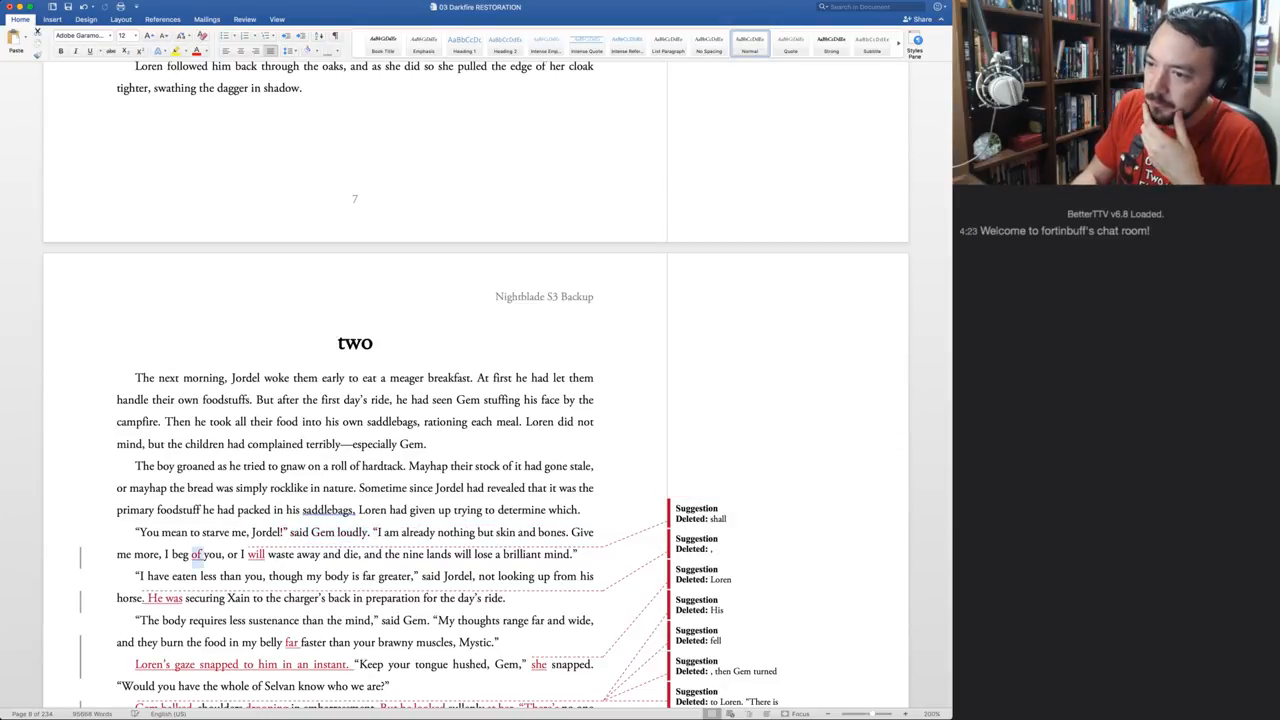
pyautogui.press('super+shift+a')
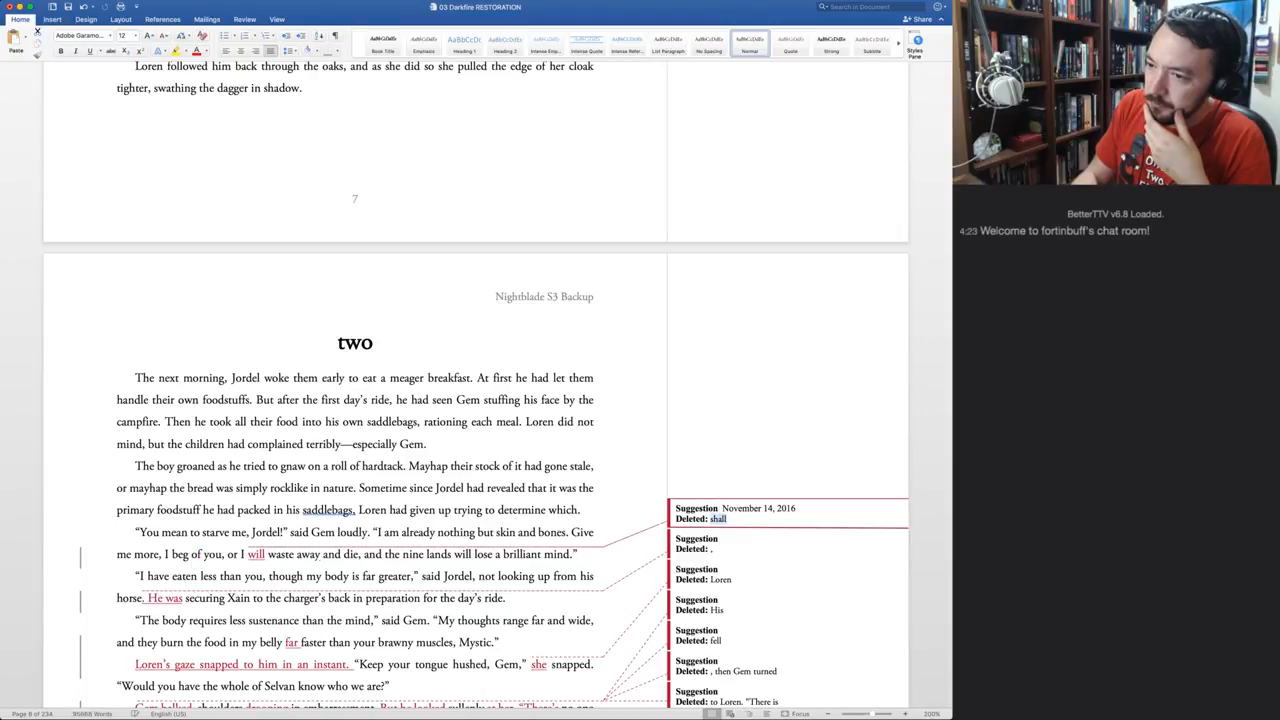
pyautogui.press('super+shift+r')
pyautogui.press('super+shift+r')
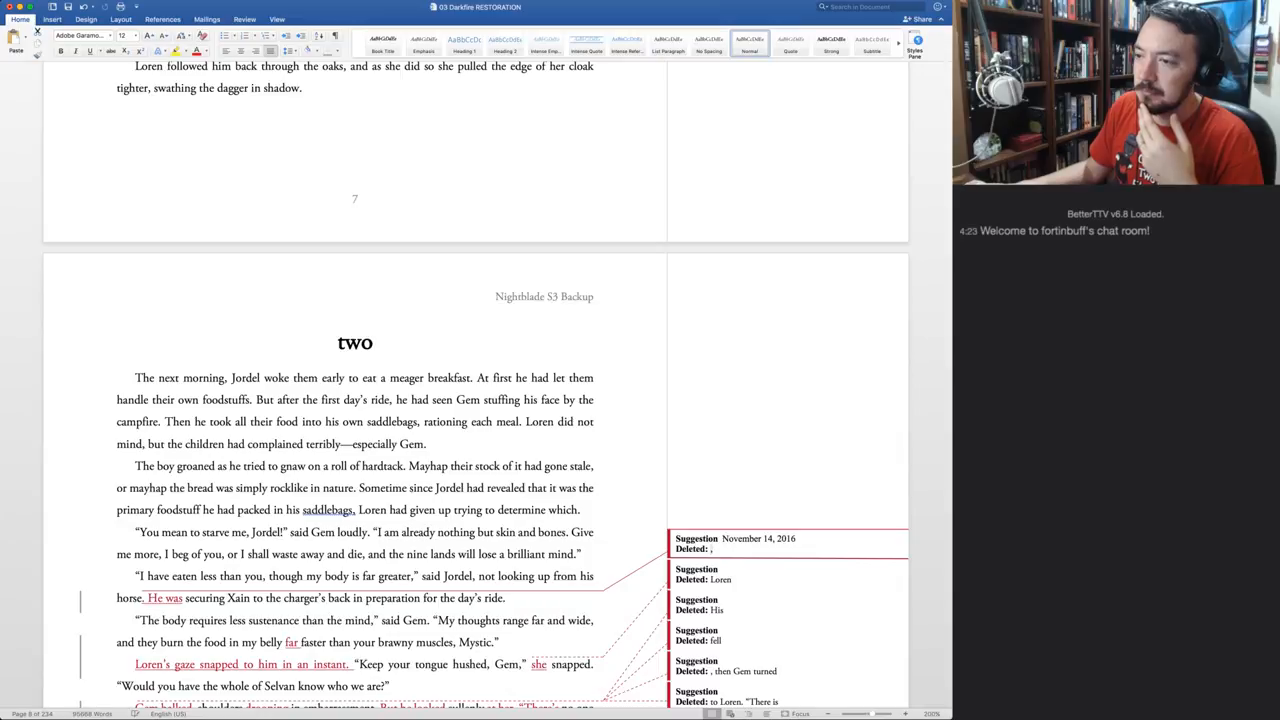
pyautogui.scroll(-2, 475, 400)
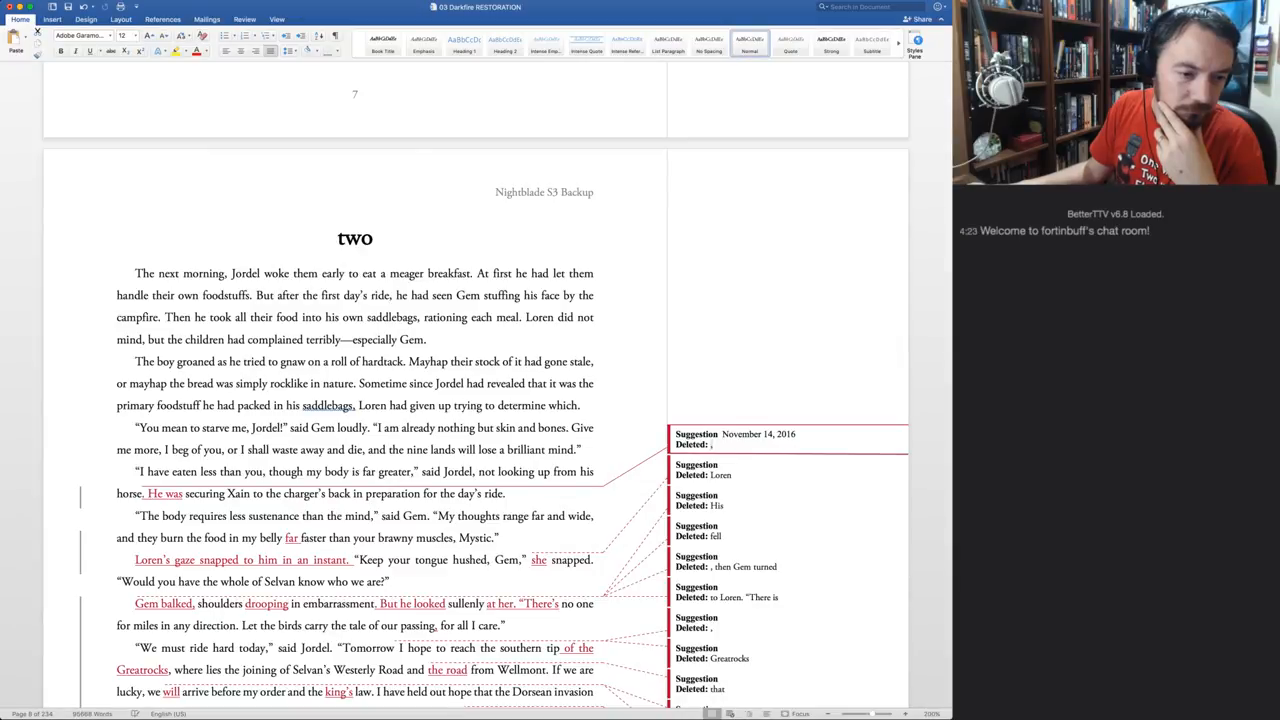
pyautogui.press('super+Tab')
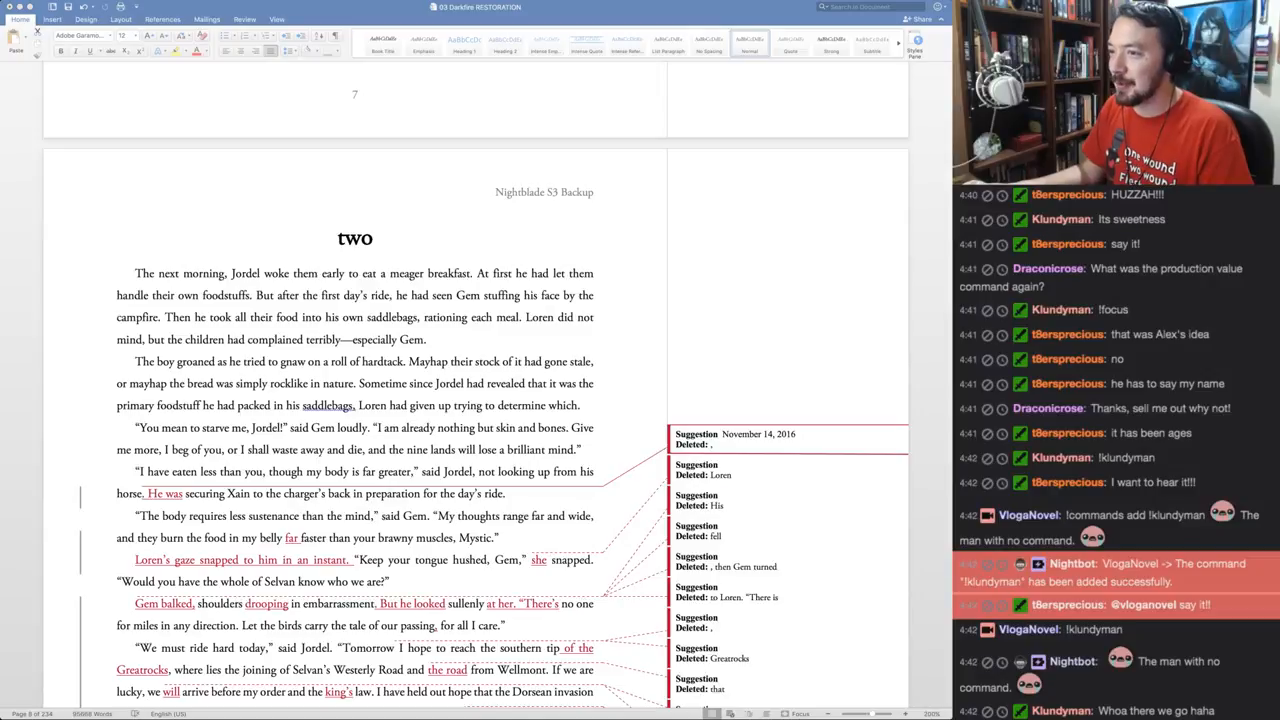
pyautogui.scroll(-3, 475, 400)
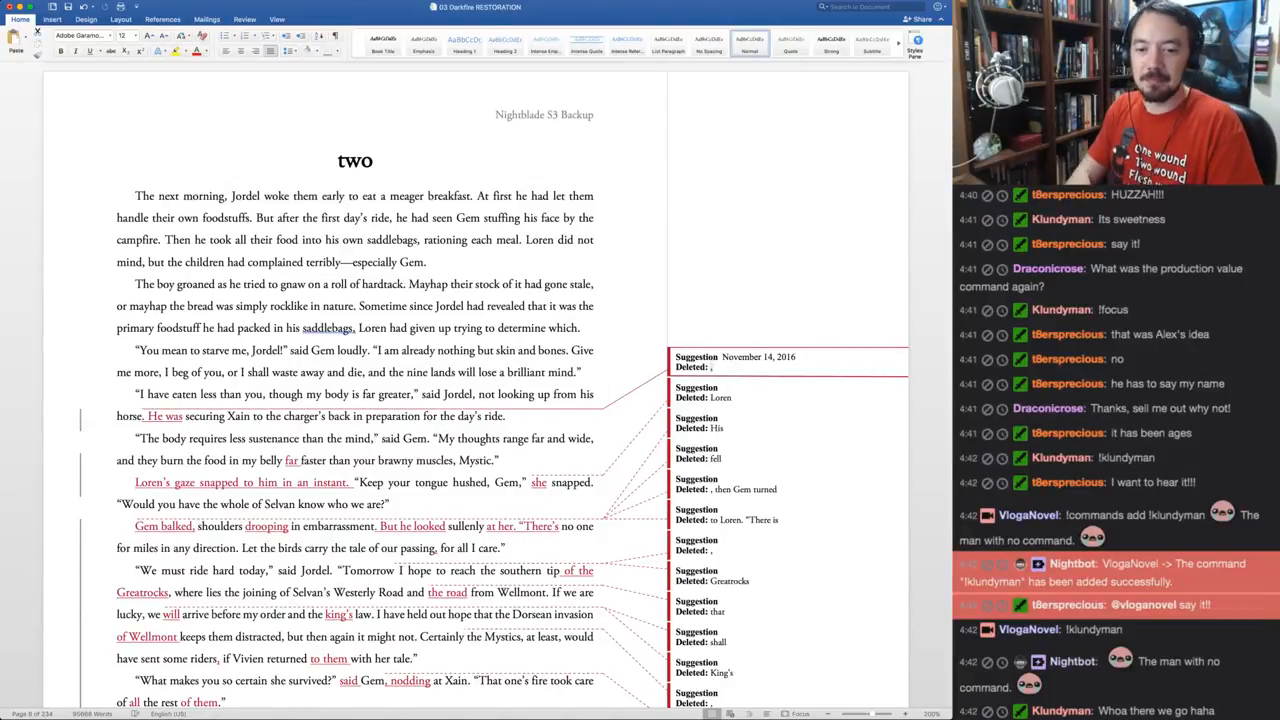
pyautogui.press('super+Tab')
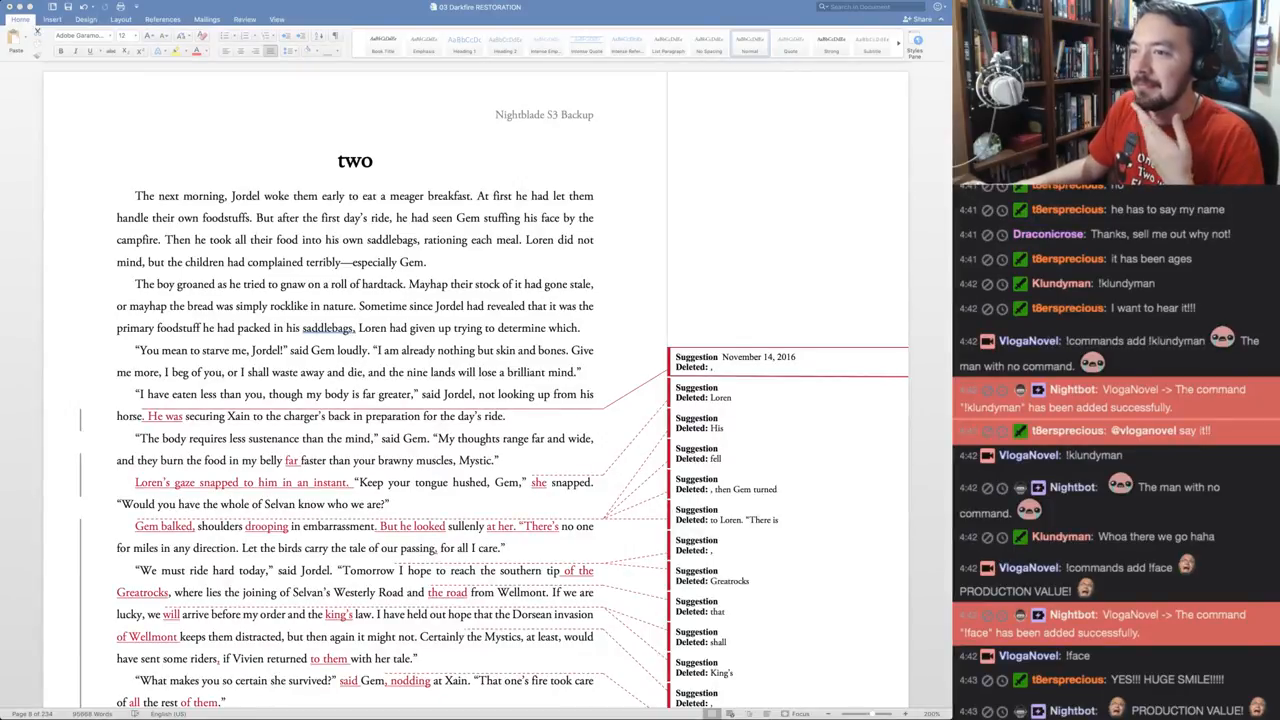
pyautogui.press('super+Tab')
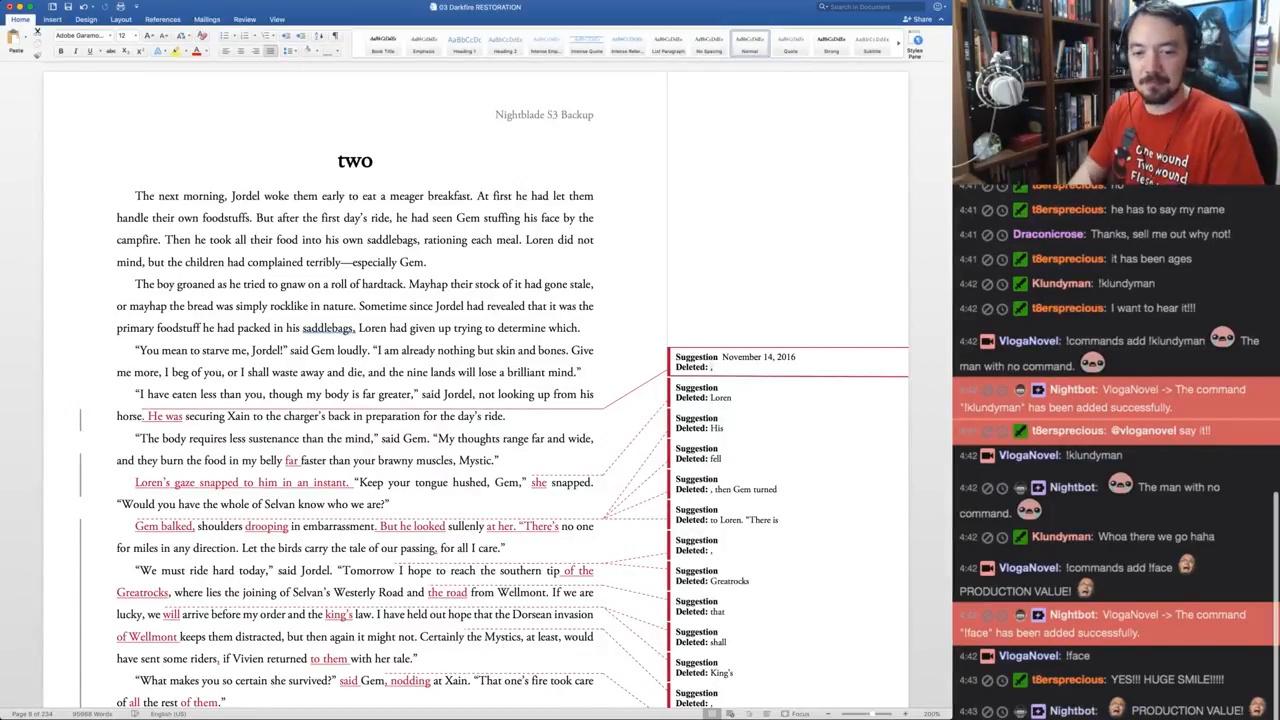
pyautogui.press('super+Tab')
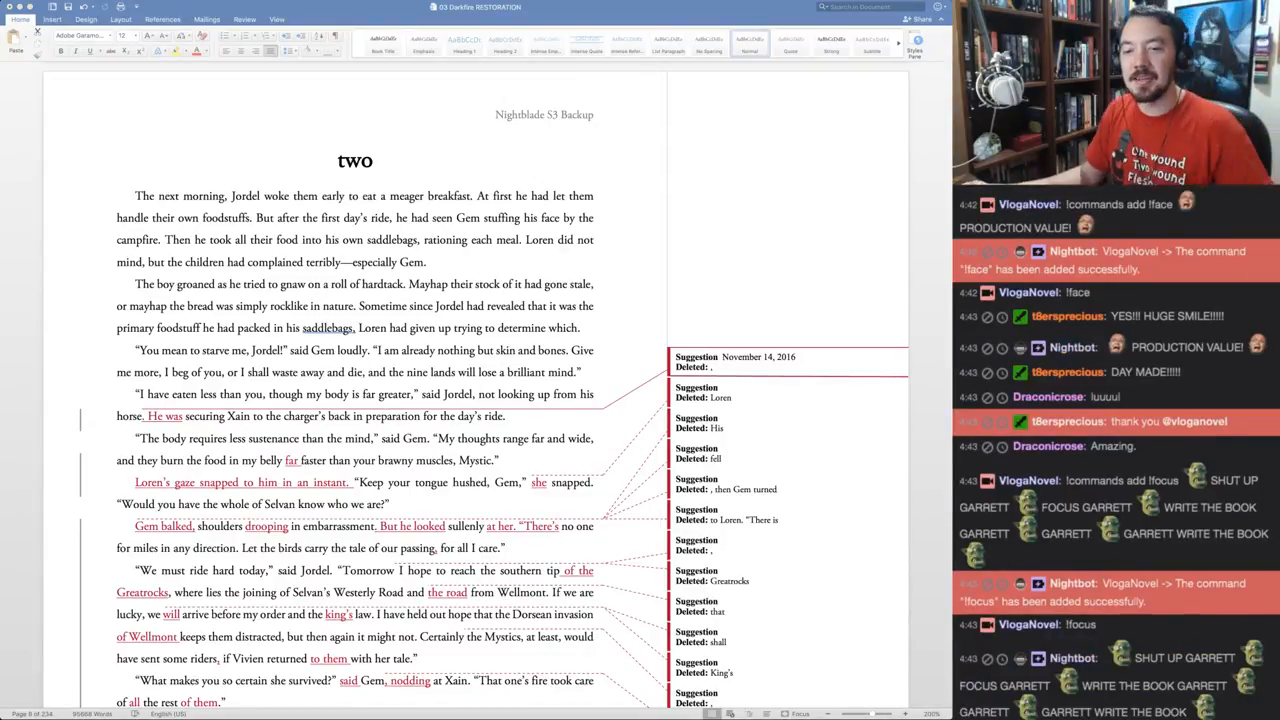
pyautogui.press('super+Tab')
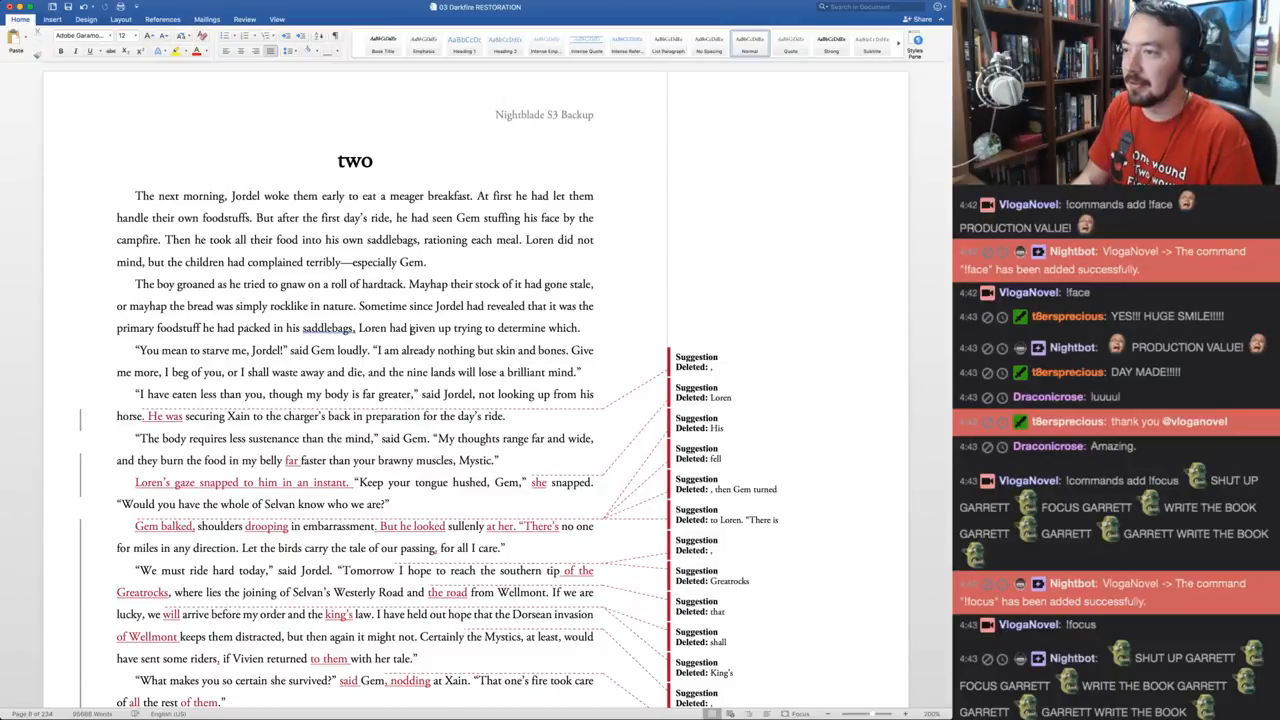
# End the dialogue tag "said Jordel" with a period and reword the following phrase to "He did not look up"
pyautogui.click(711, 367)
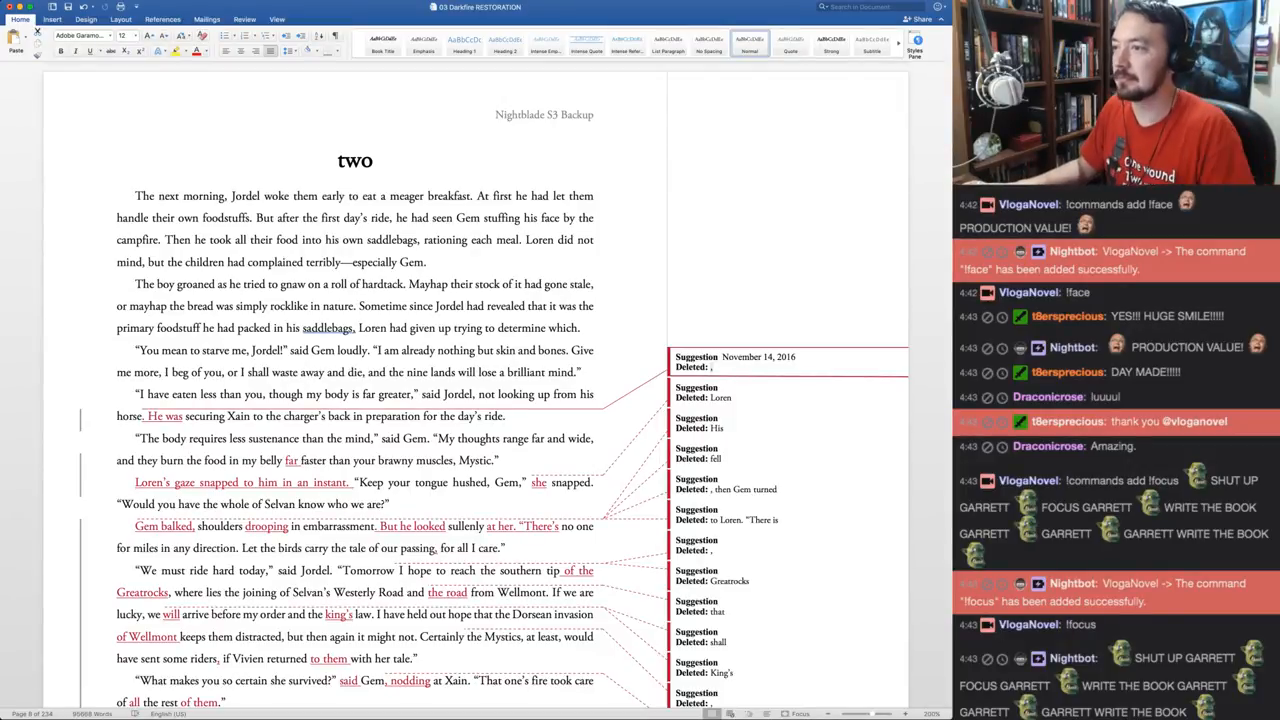
pyautogui.click(476, 395)
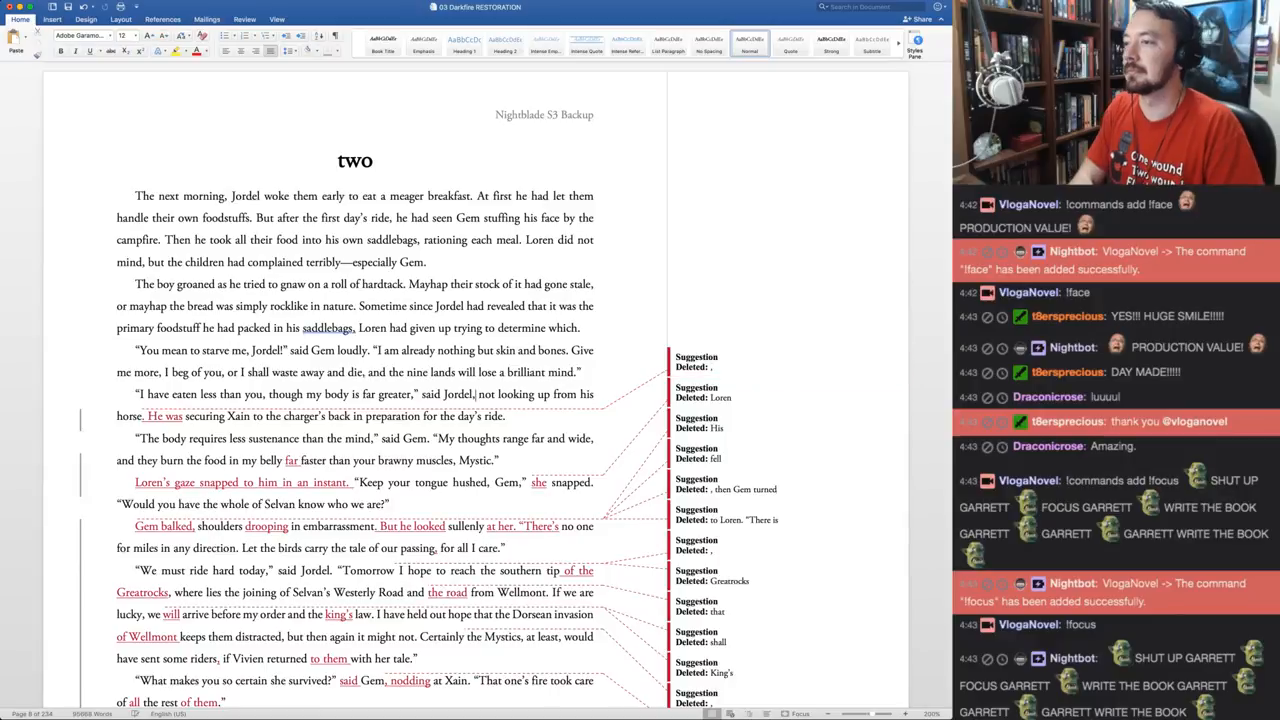
pyautogui.hotkey('shift', 'Left')
pyautogui.write('wit')
pyautogui.press('BackSpace')
pyautogui.press('BackSpace')
pyautogui.press('BackSpace')
pyautogui.press('BackSpace')
pyautogui.press('BackSpace')
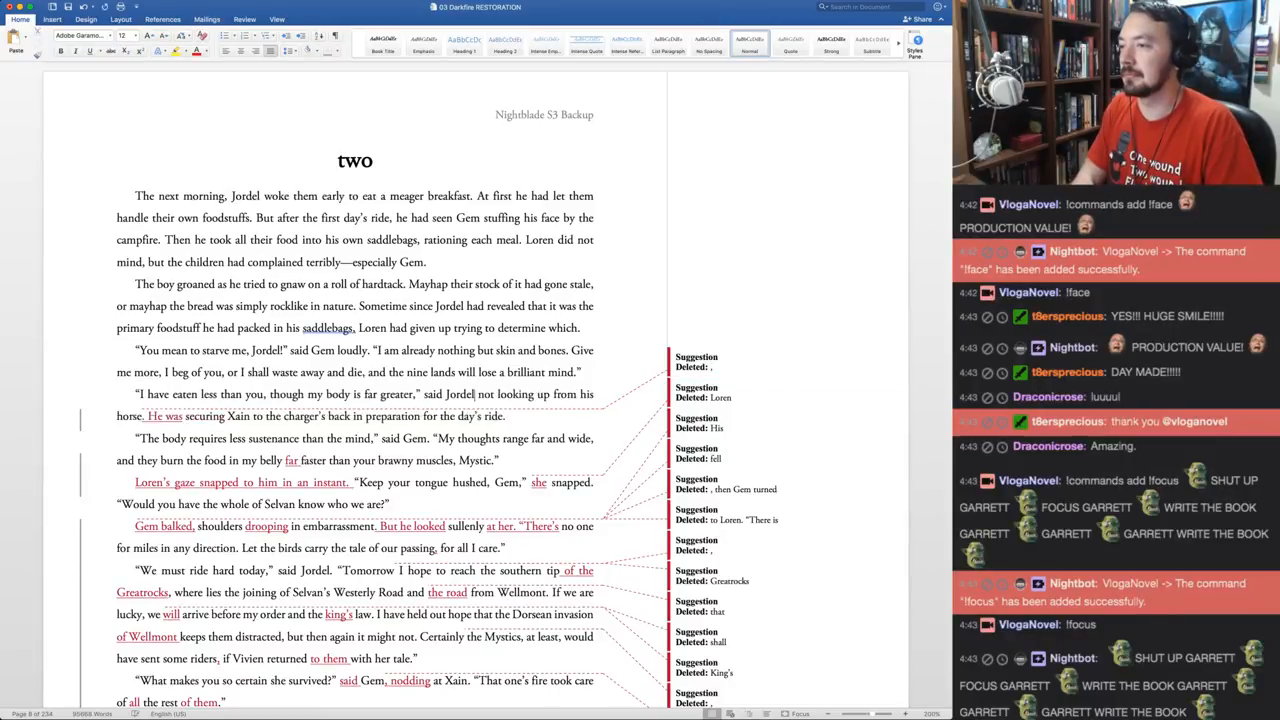
pyautogui.write('l. He did')
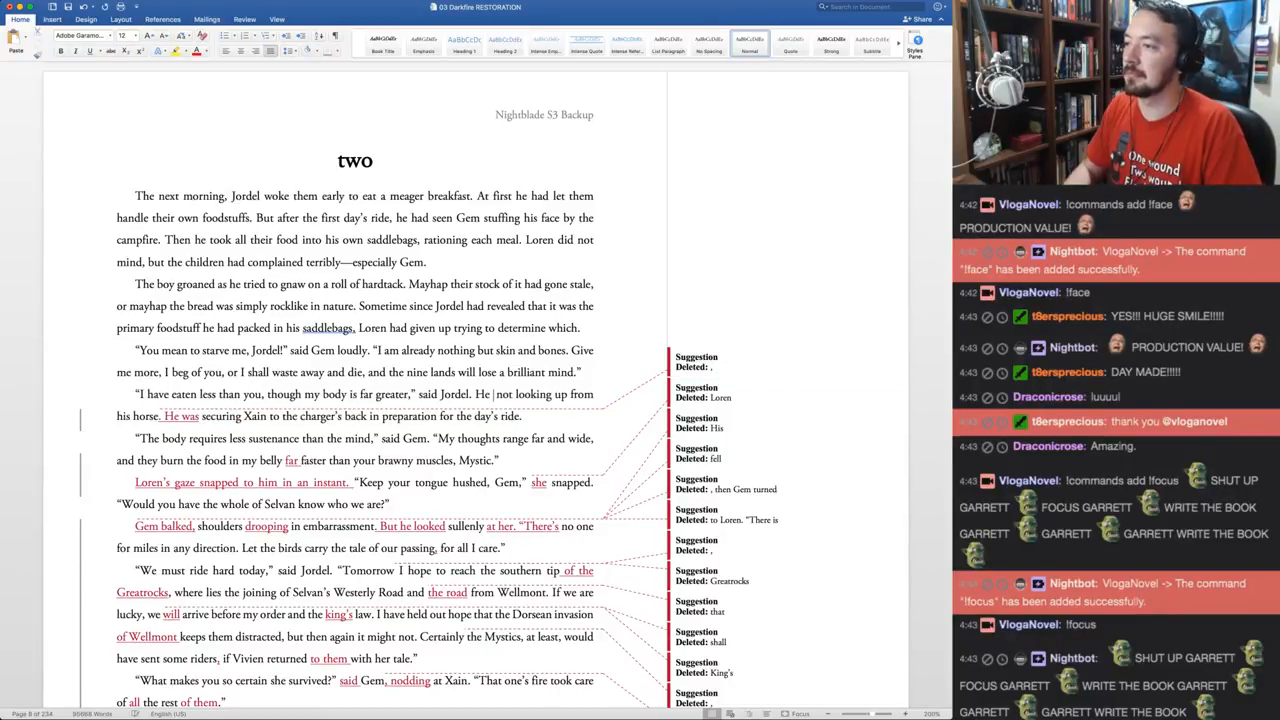
pyautogui.press('BackSpace')
pyautogui.hotkey('alt', 'Right')
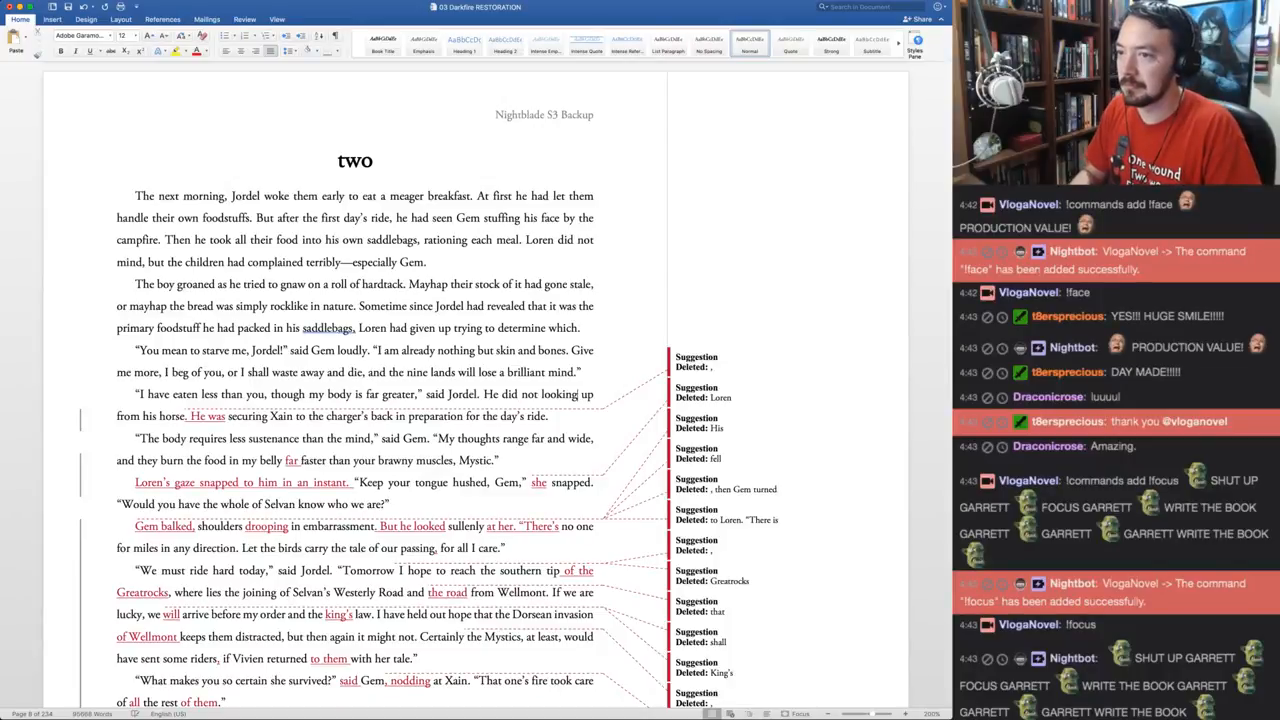
pyautogui.hotkey('alt', 'Right')
pyautogui.press('BackSpace')
pyautogui.press('BackSpace')
pyautogui.press('BackSpace')
# Replace ". He was" after "from his horse" with ", his fingers busy" before "securing Xain"
pyautogui.hotkey('alt', 'Right')
pyautogui.hotkey('alt', 'Right')
pyautogui.hotkey('alt', 'Right')
pyautogui.hotkey('alt', 'Right')
pyautogui.hotkey('alt', 'Right')
pyautogui.hotkey('alt', 'Right')
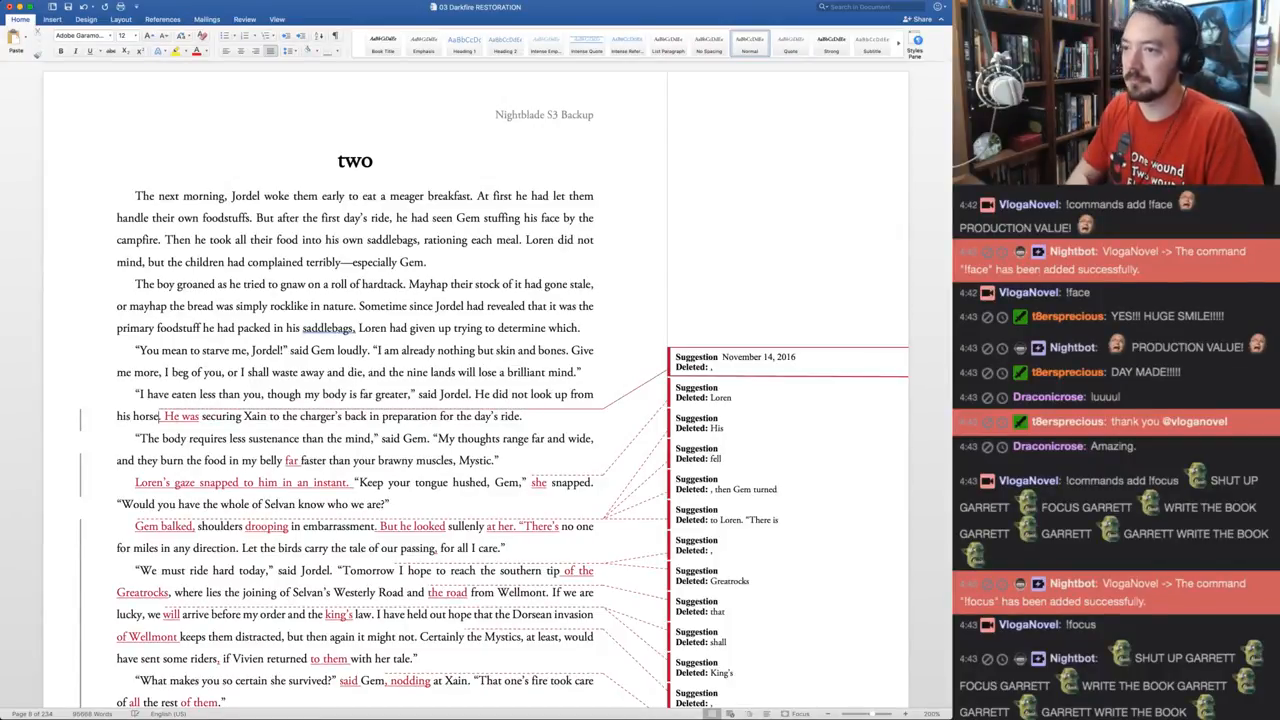
pyautogui.write(', his f')
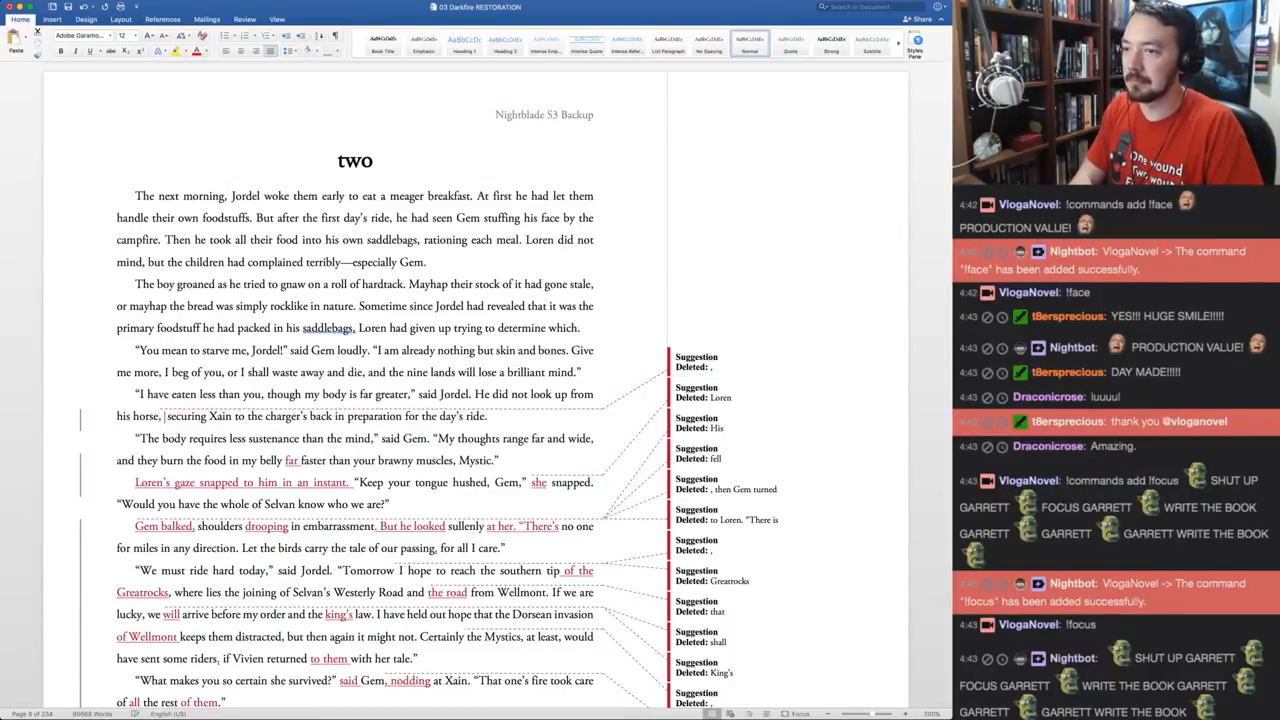
pyautogui.write('ingers busy')
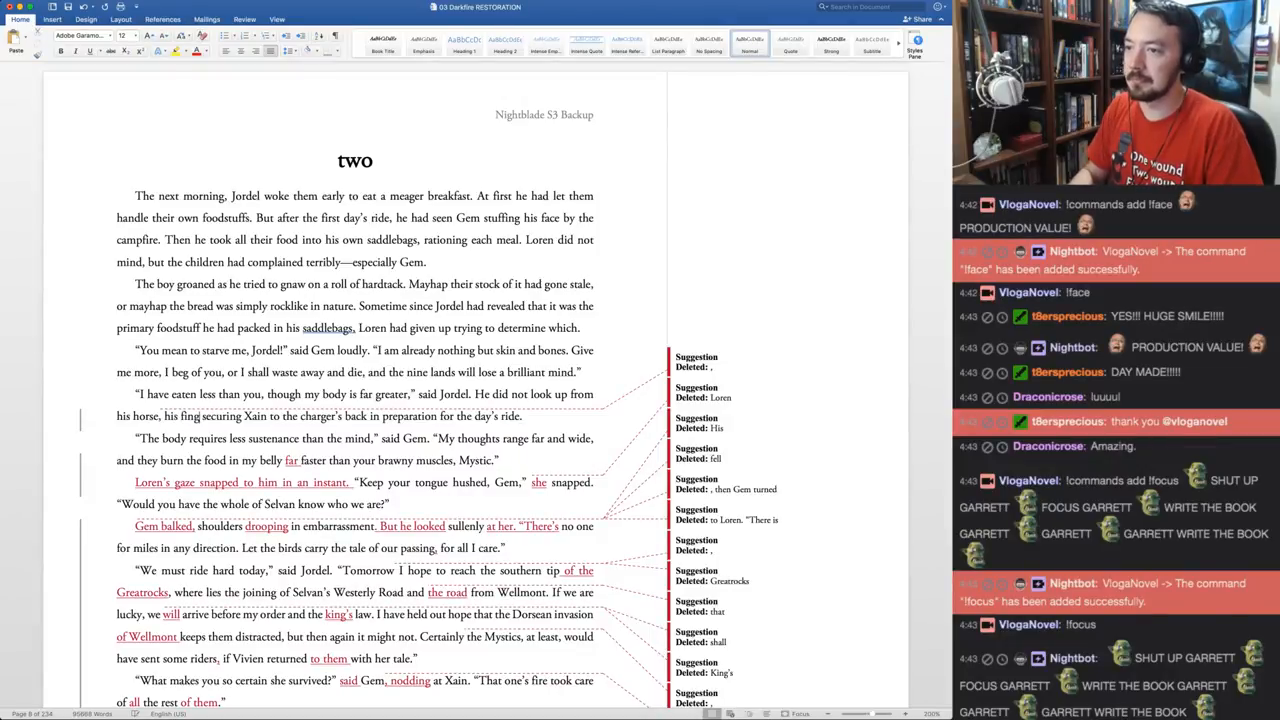
# Accept the tracked comma deletion in Jordel's paragraph and the inserted "far" before "faster than your brawny muscles"
pyautogui.press('Up')
pyautogui.press('super+alt+a')
pyautogui.press('super+alt+a')
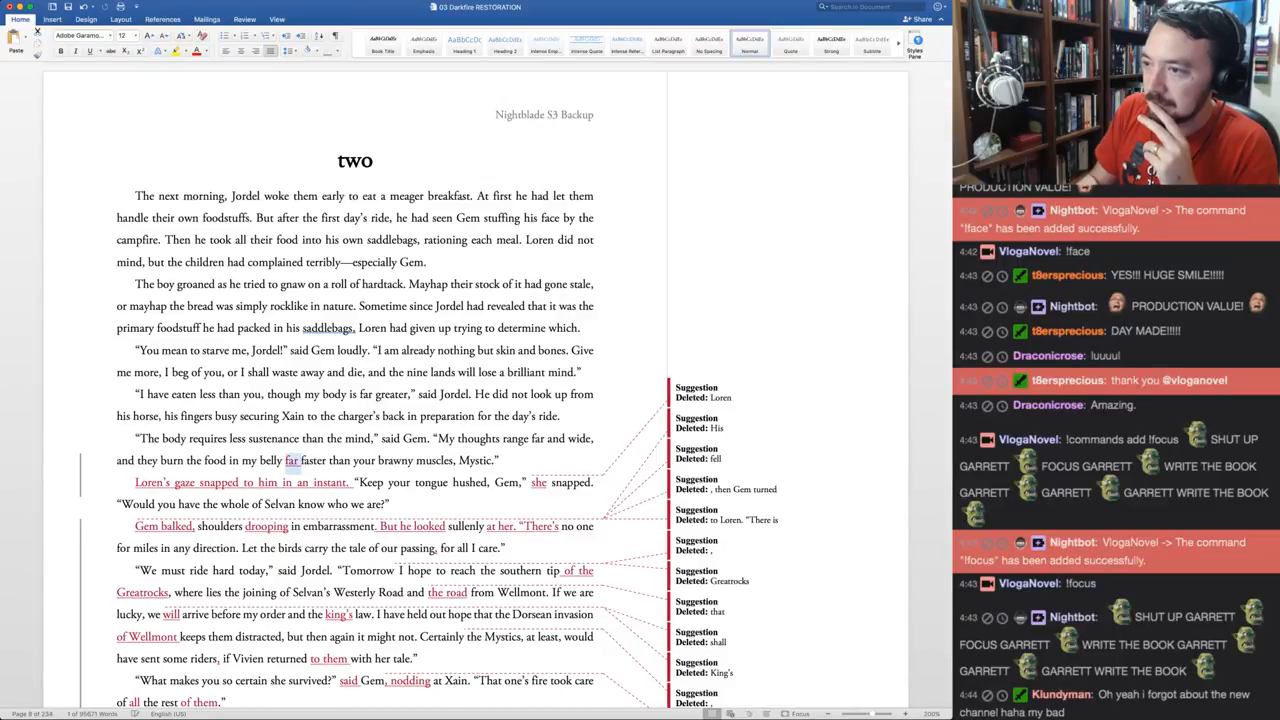
pyautogui.press('super+shift+a')
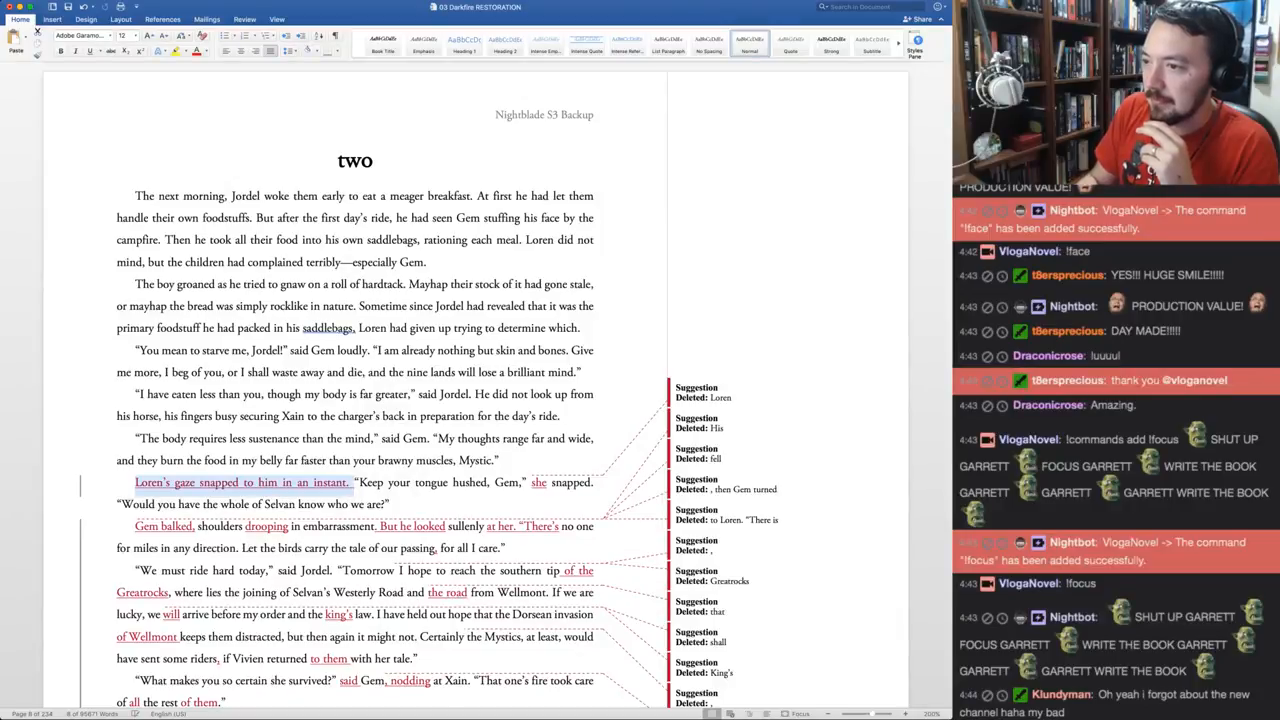
# Remove the suggested sentence "Loren's gaze snapped to him in an instant." and reword the tag after "Keep your tongue hushed, Gem," to "snapped Loren."
pyautogui.press('Delete')
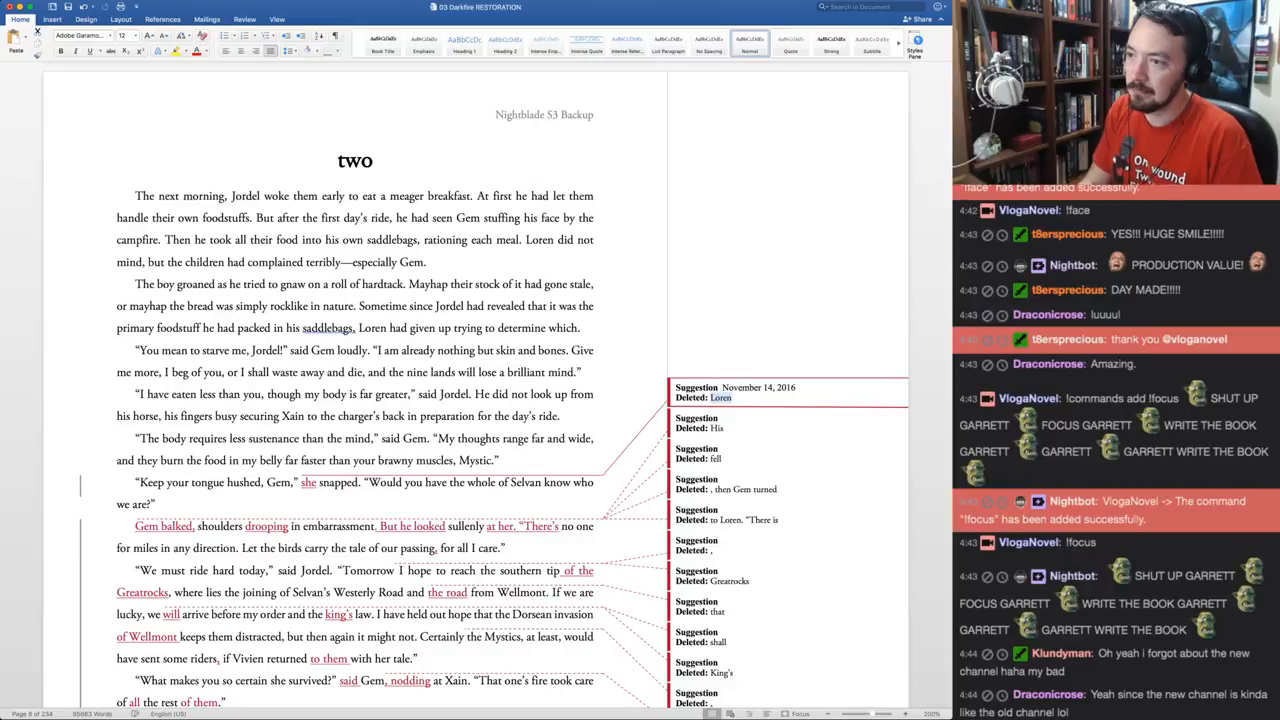
pyautogui.press('super+shift+a')
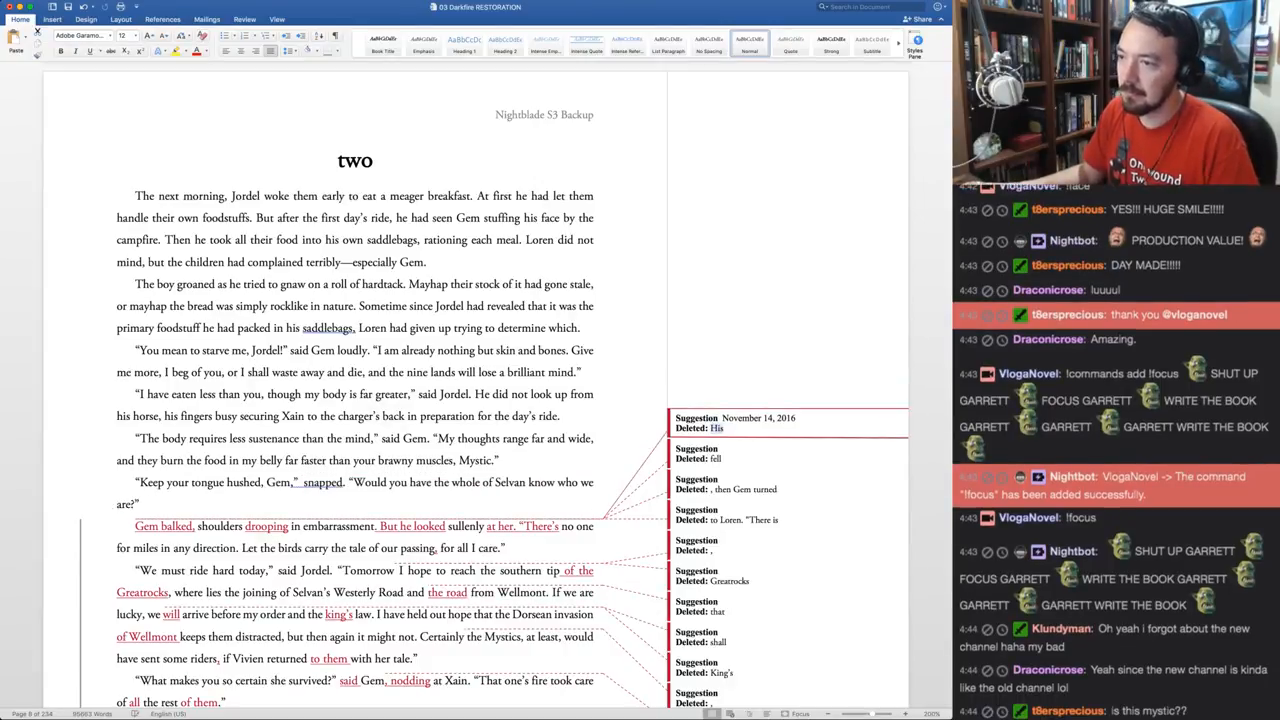
pyautogui.click(301, 482)
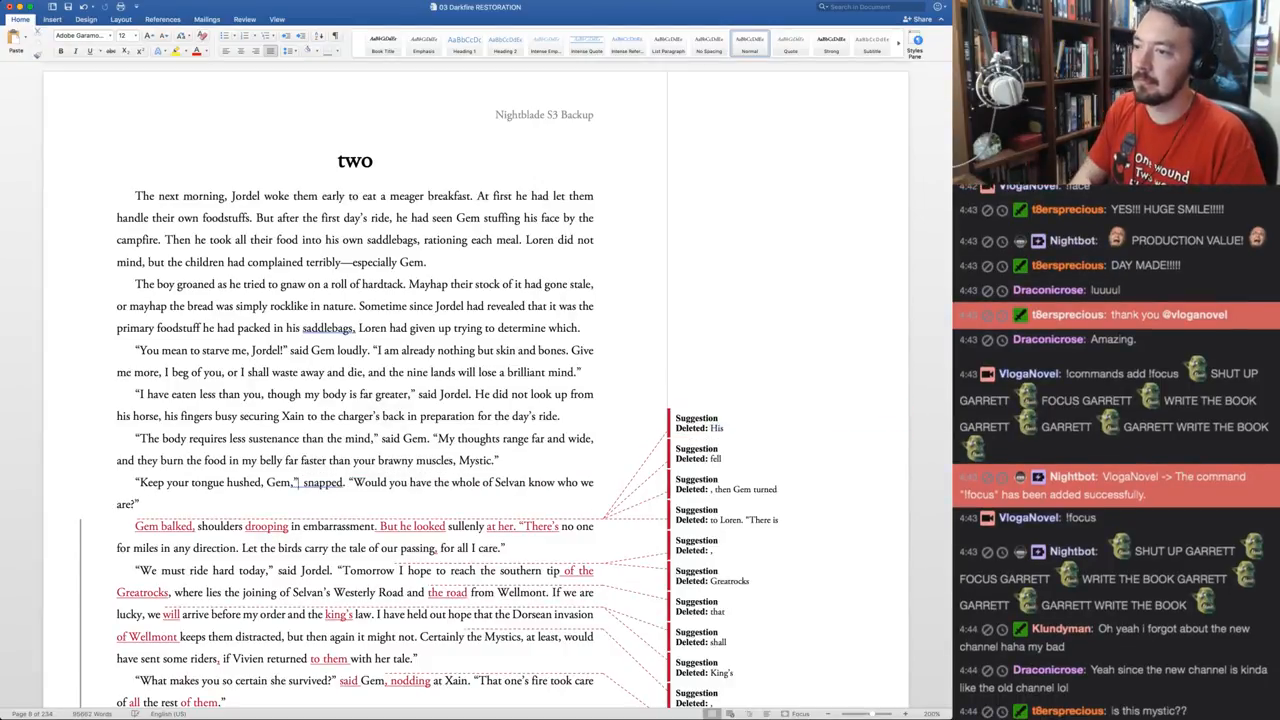
pyautogui.hotkey('alt', 'Right')
pyautogui.press('Delete')
pyautogui.write('Loren.')
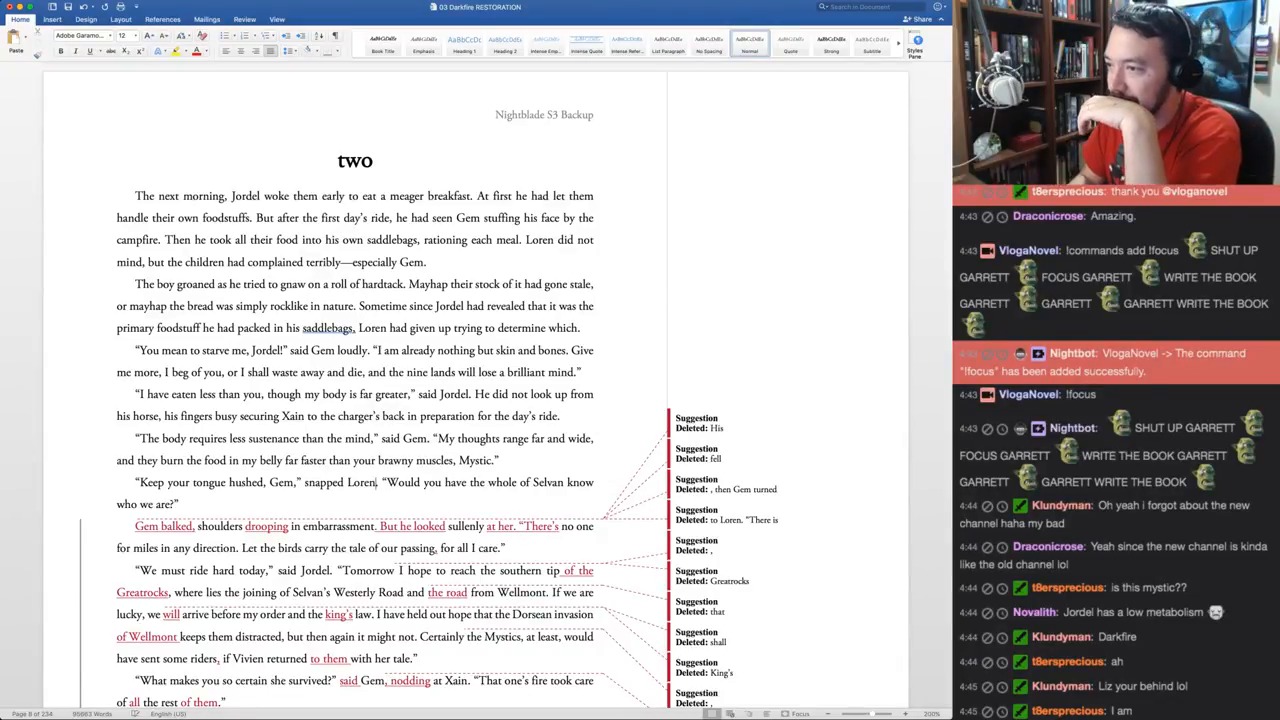
# Accept the tracked "Gem balked," "drooping" and "But he looked" changes, and reject "at her. There's" in favour of the original "to Loren. There is"
pyautogui.hotkey('ctrl', 'alt', 'n')
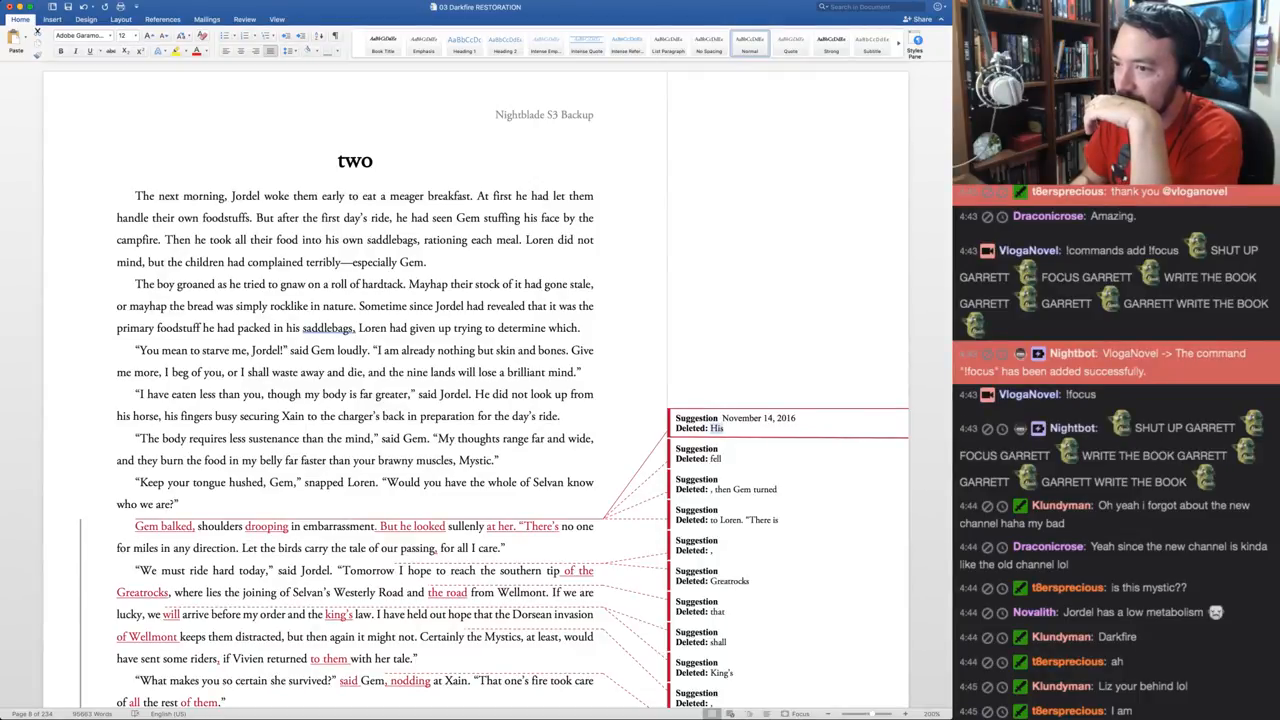
pyautogui.hotkey('ctrl', 'alt', 'a')
pyautogui.hotkey('ctrl', 'alt', 'a')
pyautogui.hotkey('ctrl', 'alt', 'a')
pyautogui.hotkey('ctrl', 'alt', 'a')
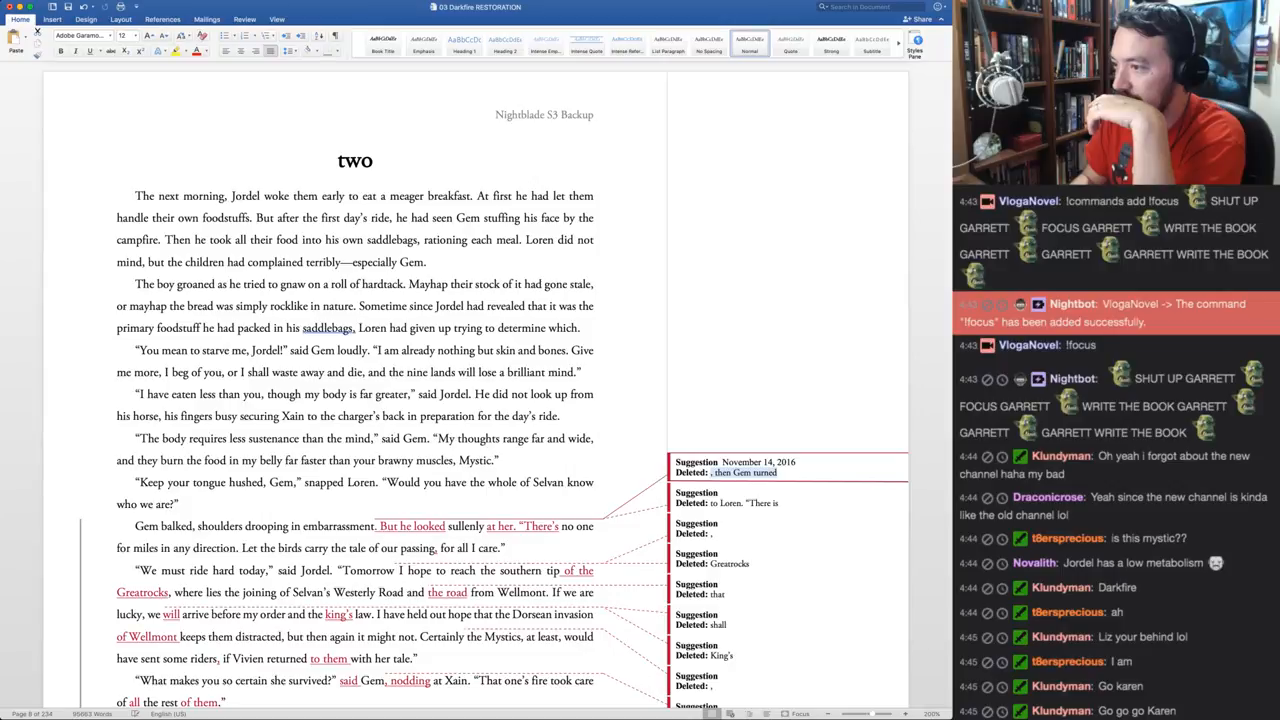
pyautogui.press('super+shift+a')
pyautogui.press('super+shift+a')
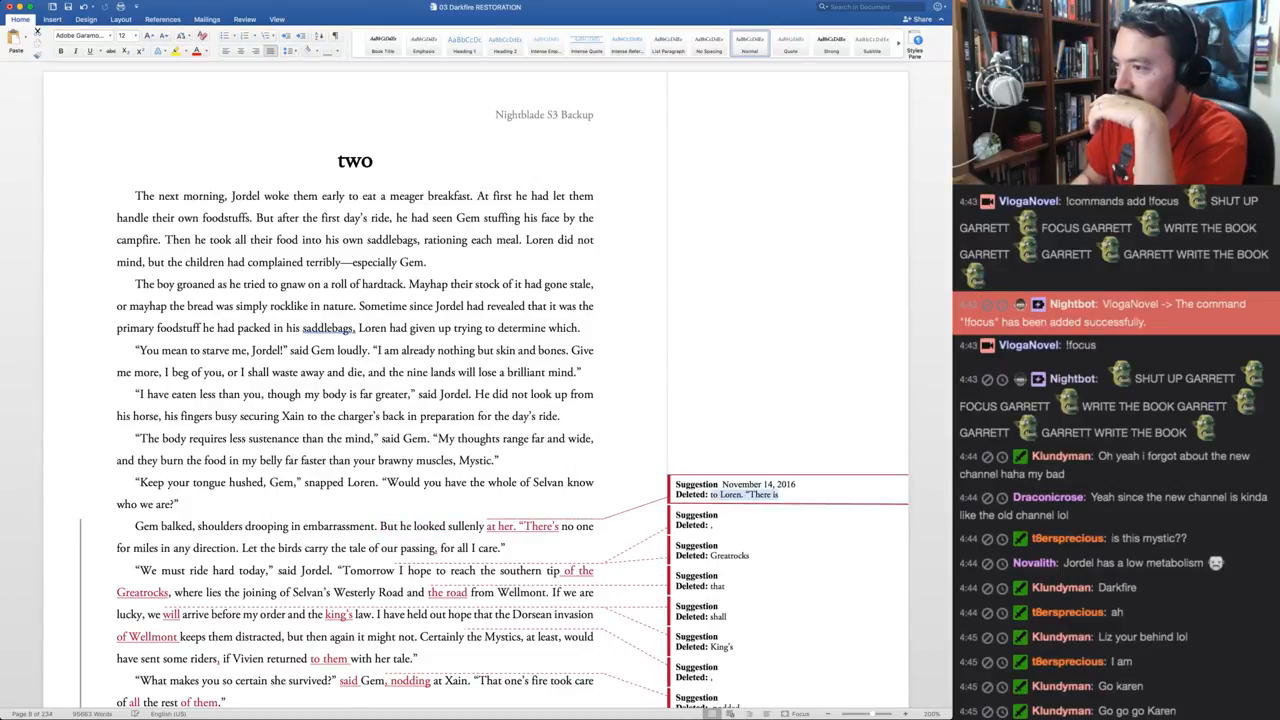
pyautogui.press('super+shift+a')
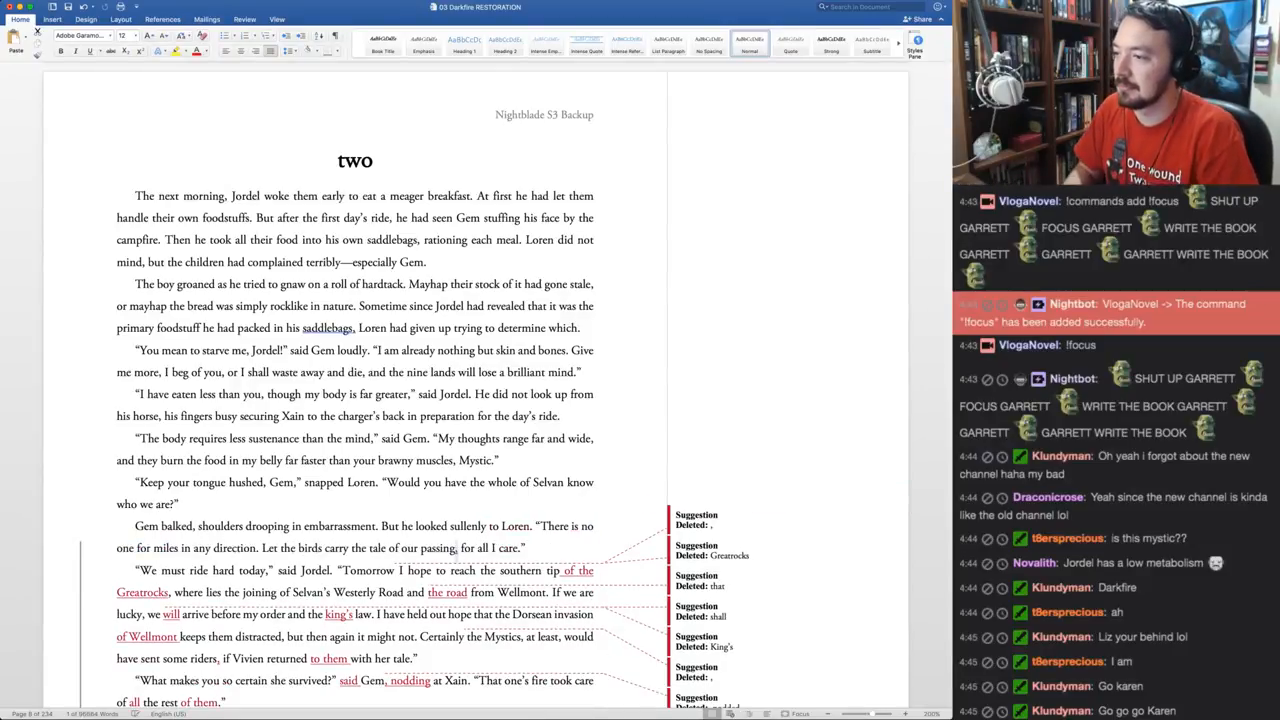
# Replace "to Loren" with "at her" after "looked sullenly" and insert "his" before "shoulders drooping"
pyautogui.moveTo(502, 526); pyautogui.dragTo(530, 526)
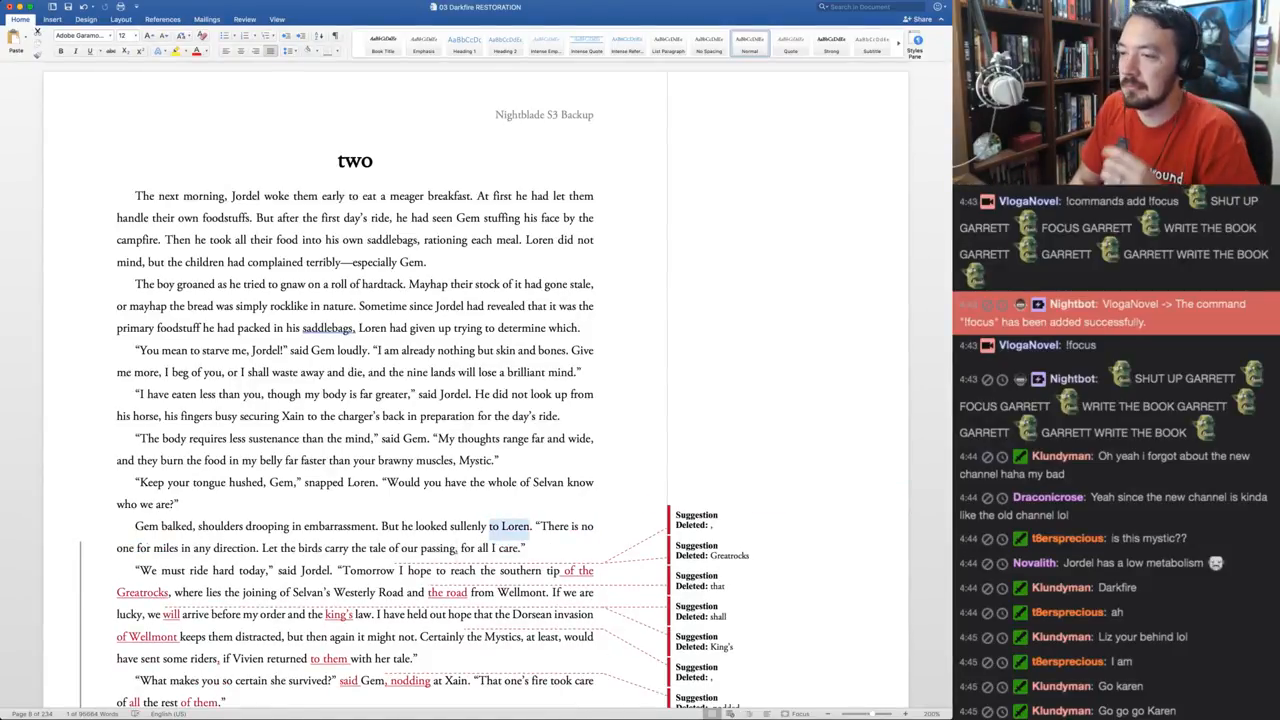
pyautogui.write('her')
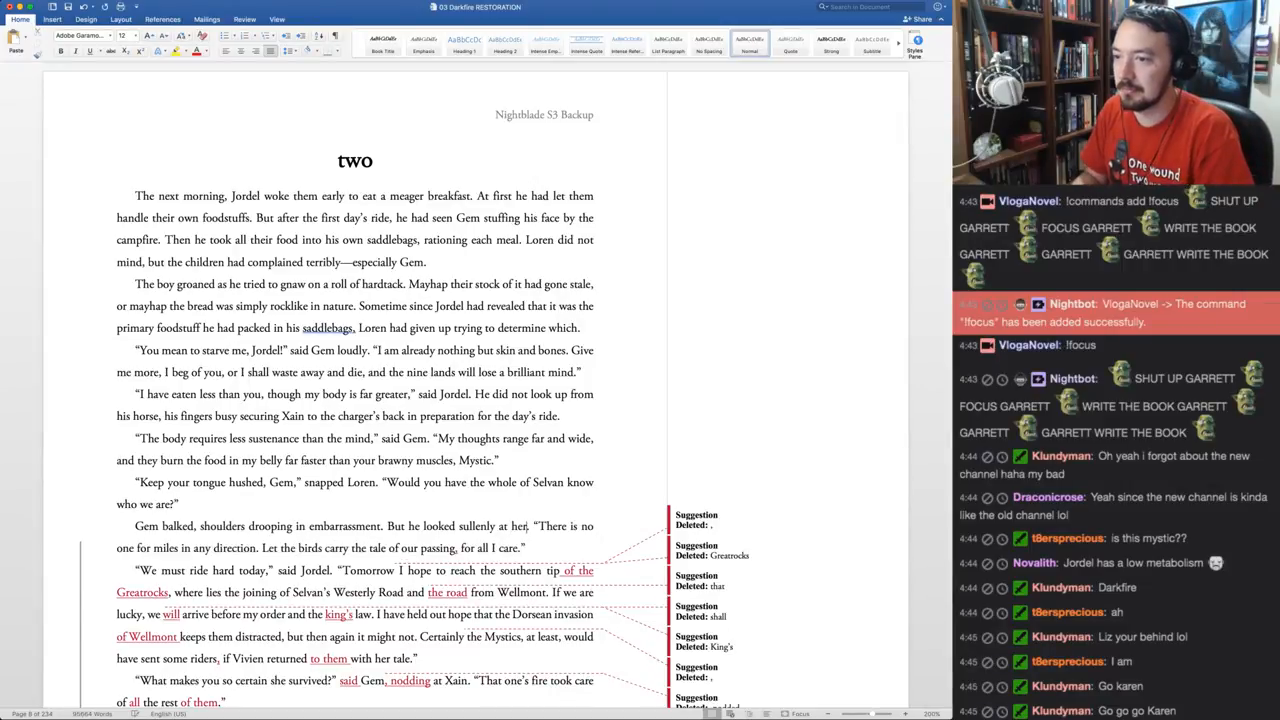
pyautogui.click(199, 526)
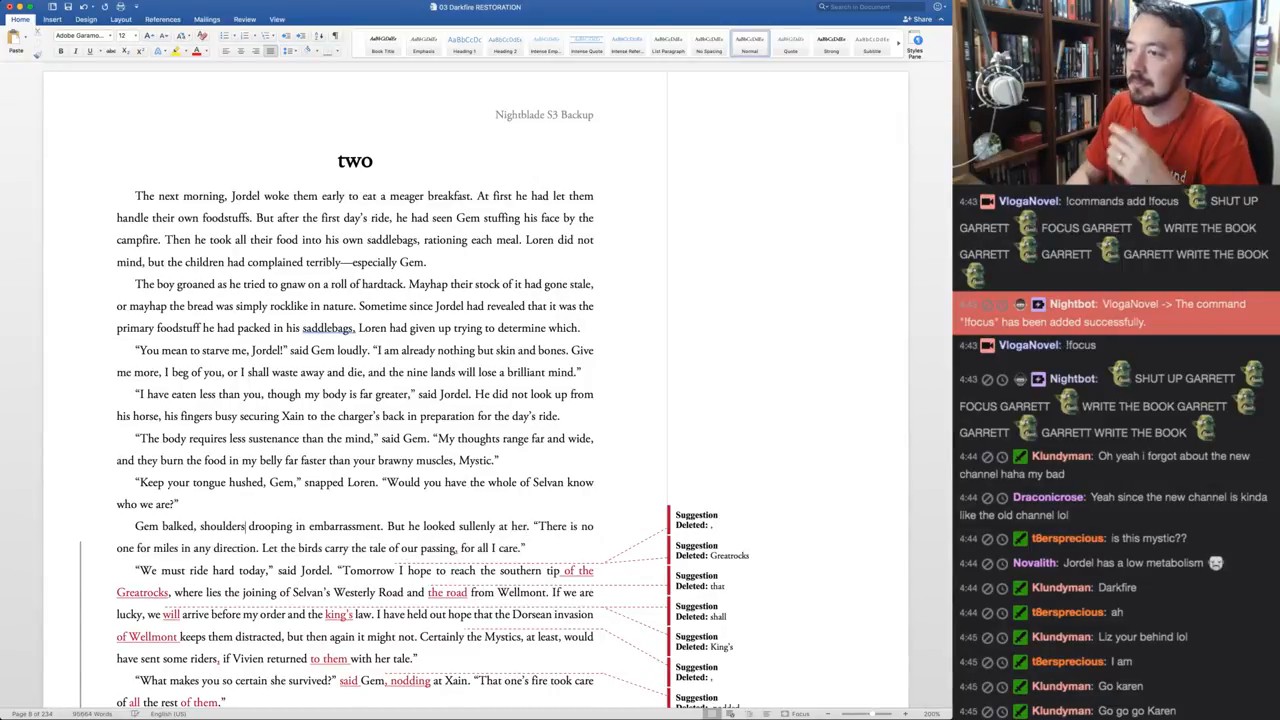
pyautogui.write('his')
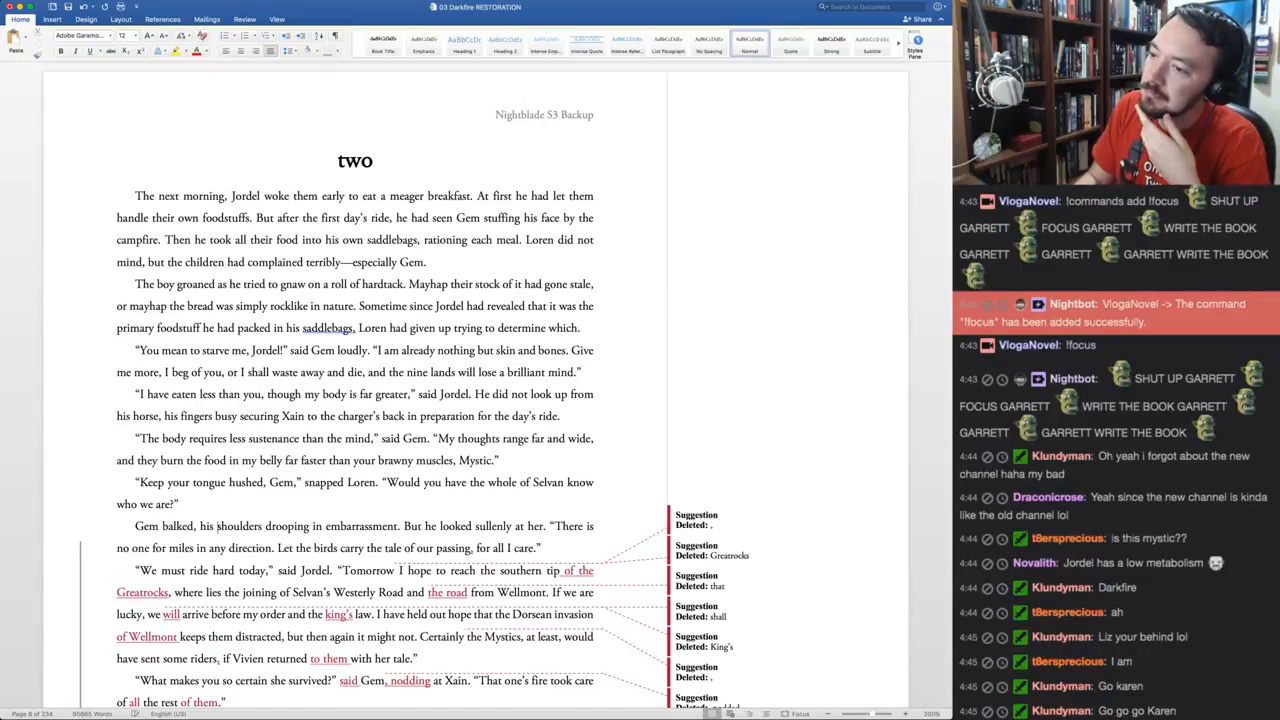
# Accept the comma deletion, "of the Greatrocks" and "the road" suggestions in Jordel's "We must ride hard today" paragraph
pyautogui.hotkey('ctrl', 'alt', 'n')
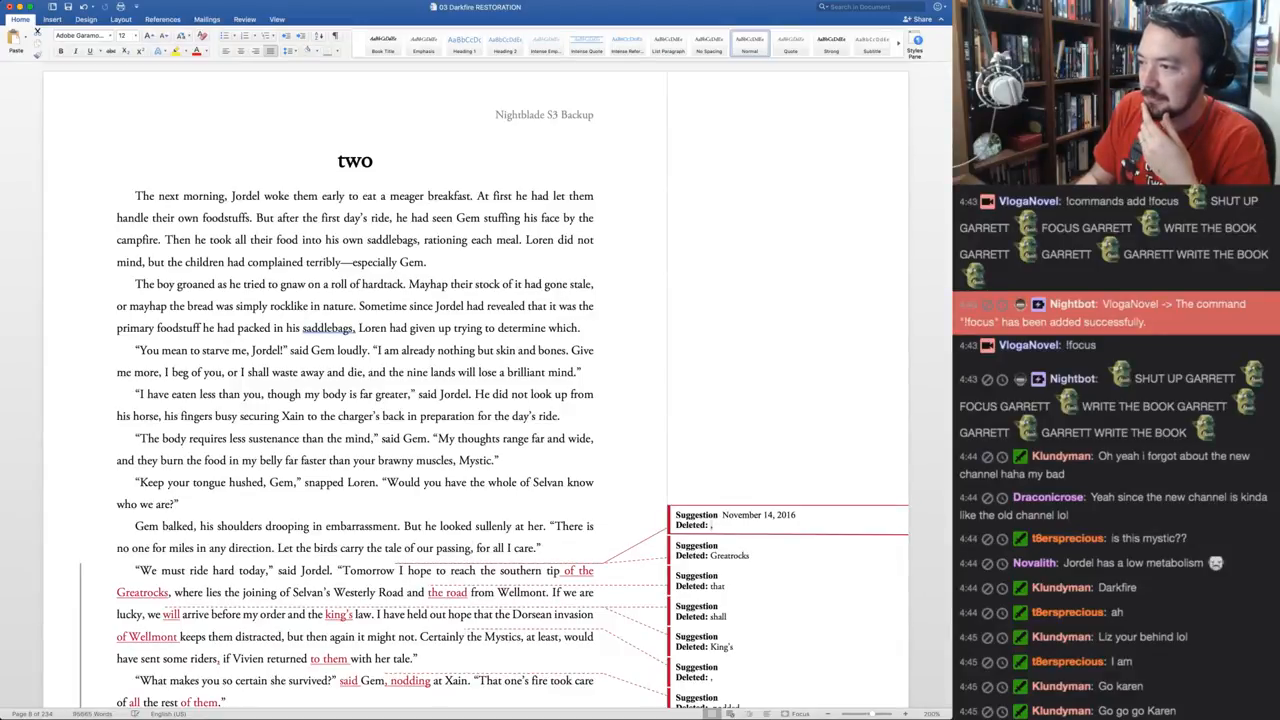
pyautogui.hotkey('ctrl', 'alt', 'n')
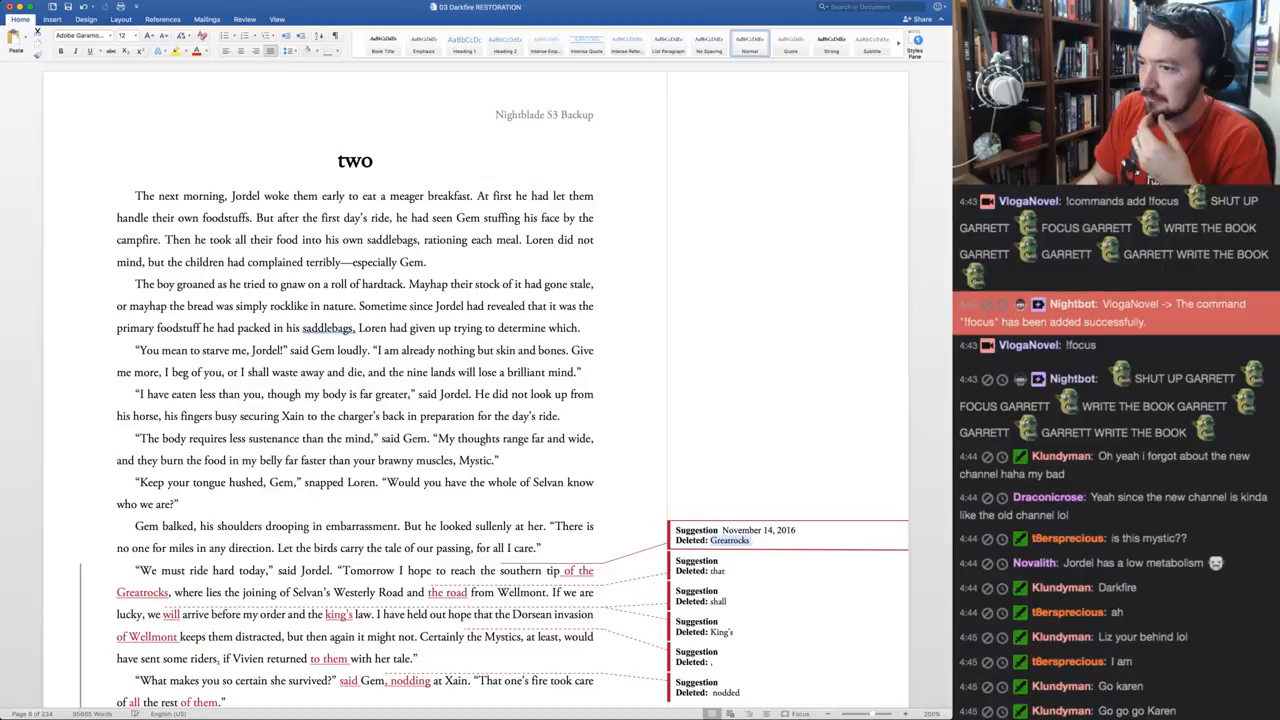
pyautogui.hotkey('ctrl', 'alt', 'n')
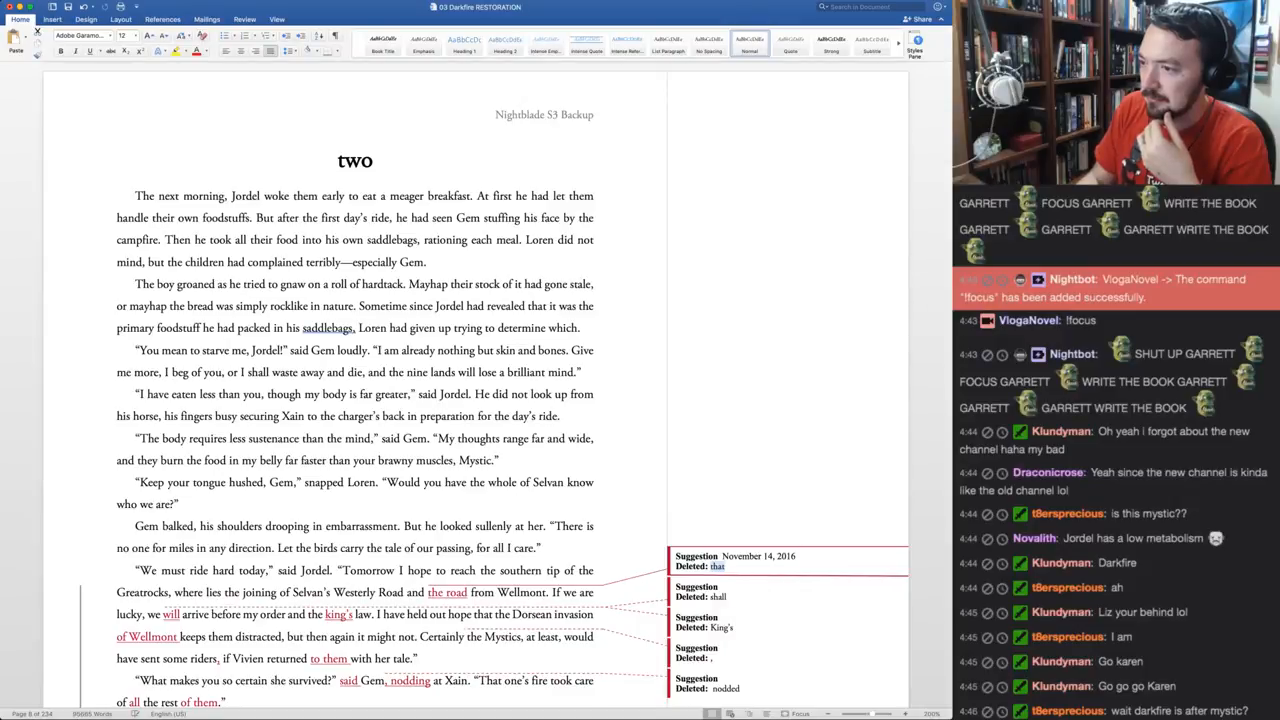
pyautogui.hotkey('ctrl', 'alt', 'n')
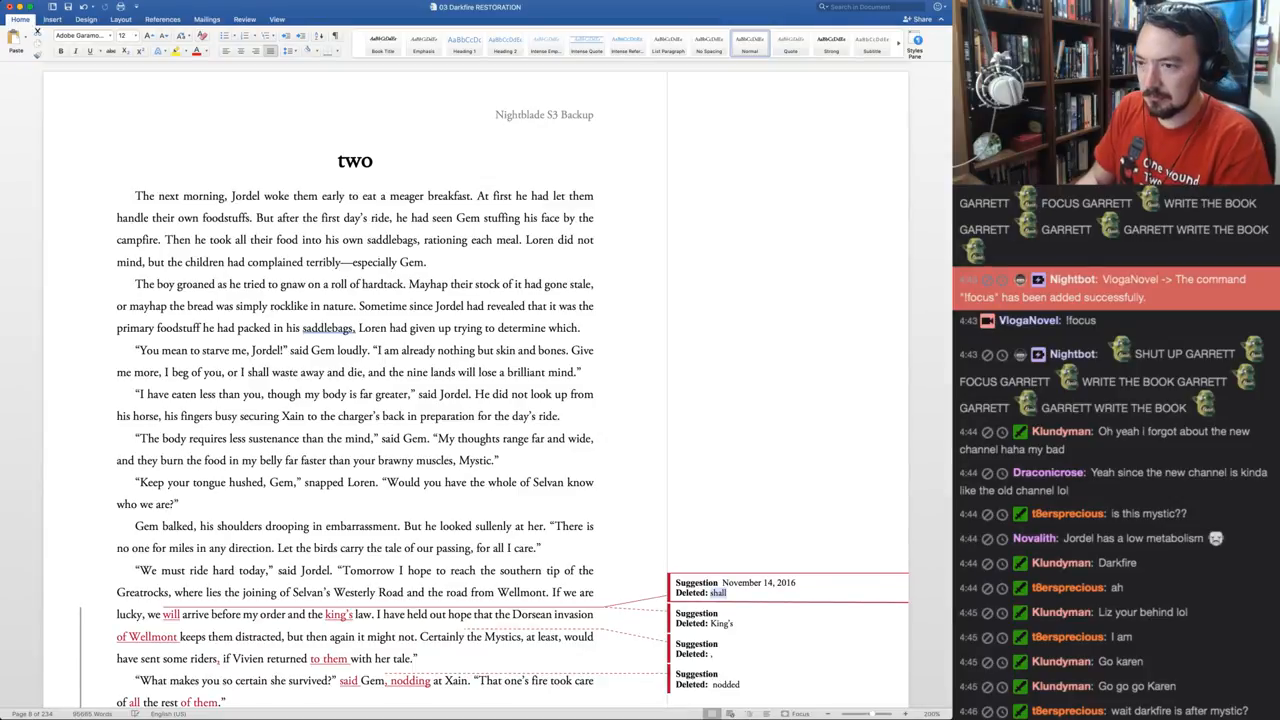
pyautogui.hotkey('ctrl', 'alt', 'n')
pyautogui.hotkey('ctrl', 'alt', 'n')
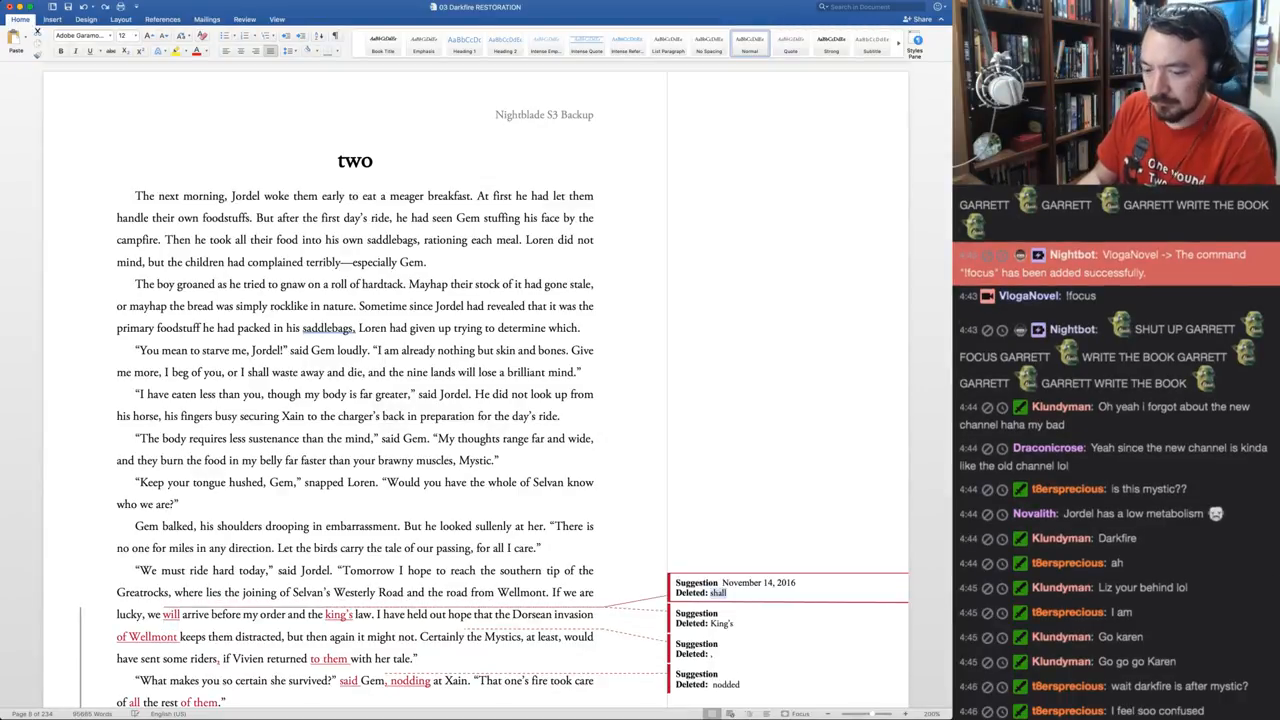
pyautogui.press('super+z')
pyautogui.press('super+z')
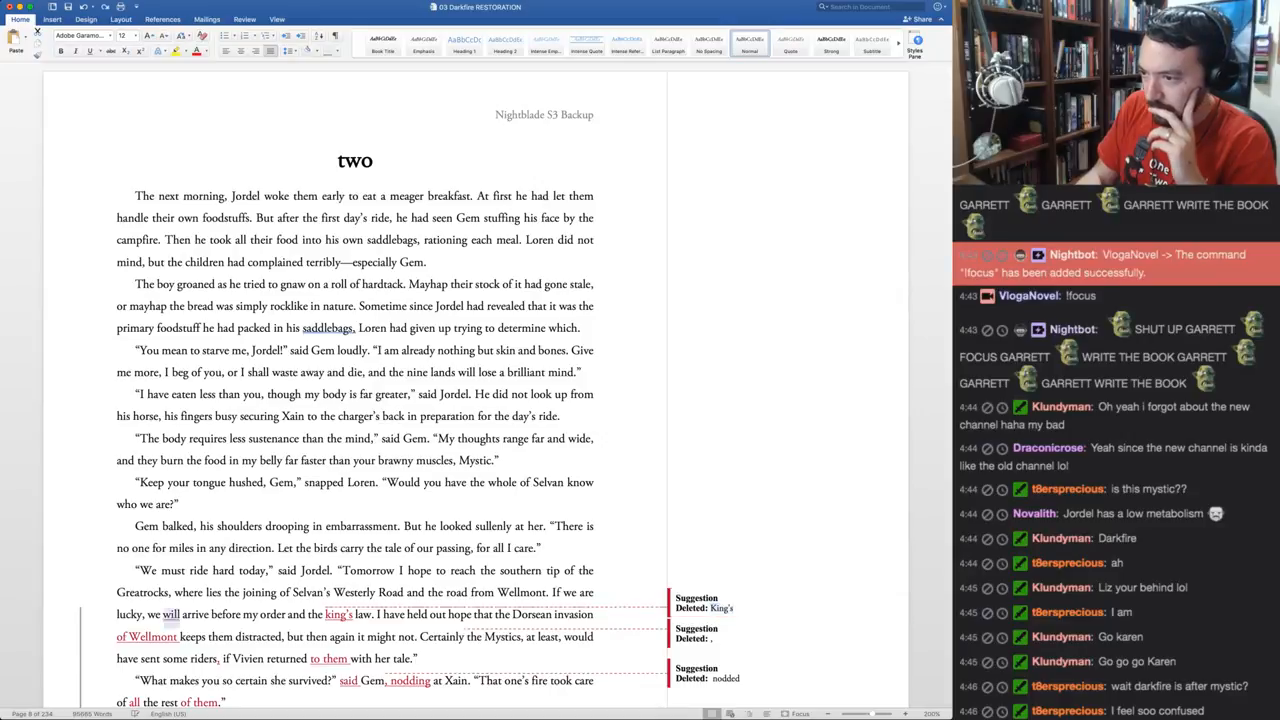
# Reject the suggested "will," "king's" and "of Wellmont" in Jordel's paragraph, restoring "shall" and "King's"
pyautogui.hotkey('ctrl', 'alt', 'r')
pyautogui.hotkey('ctrl', 'alt', 'r')
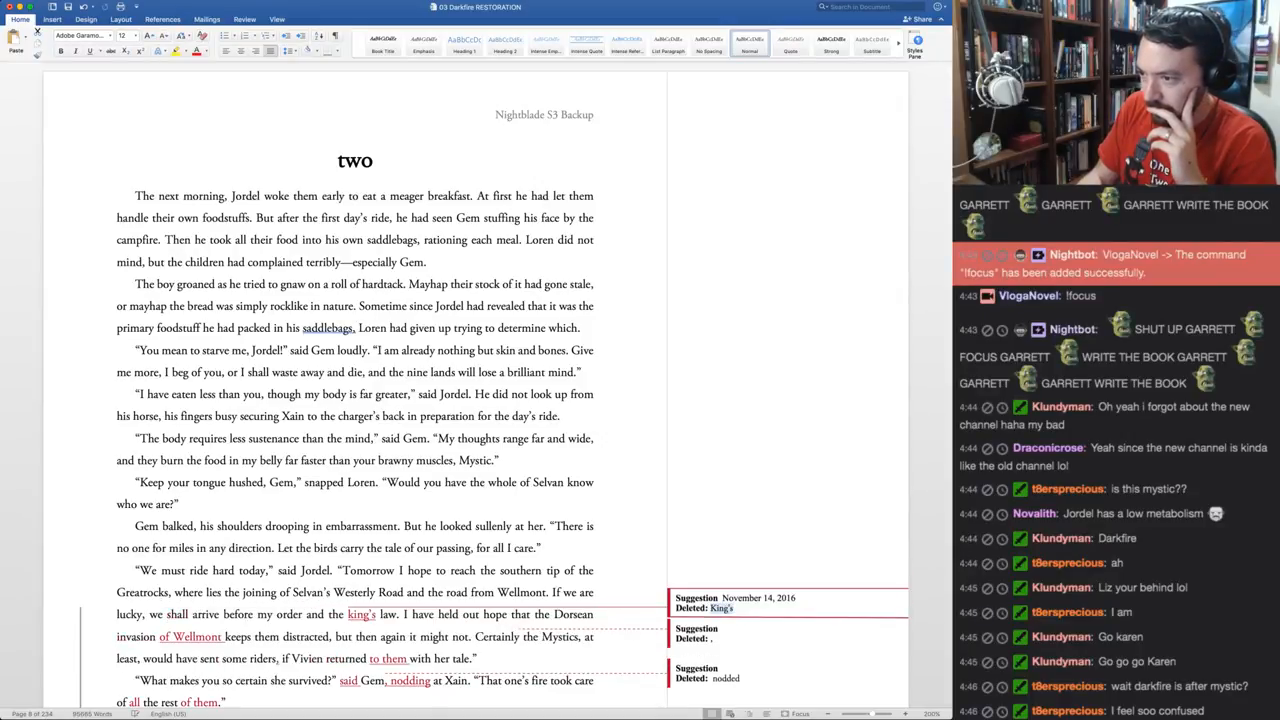
pyautogui.hotkey('ctrl', 'alt', 'r')
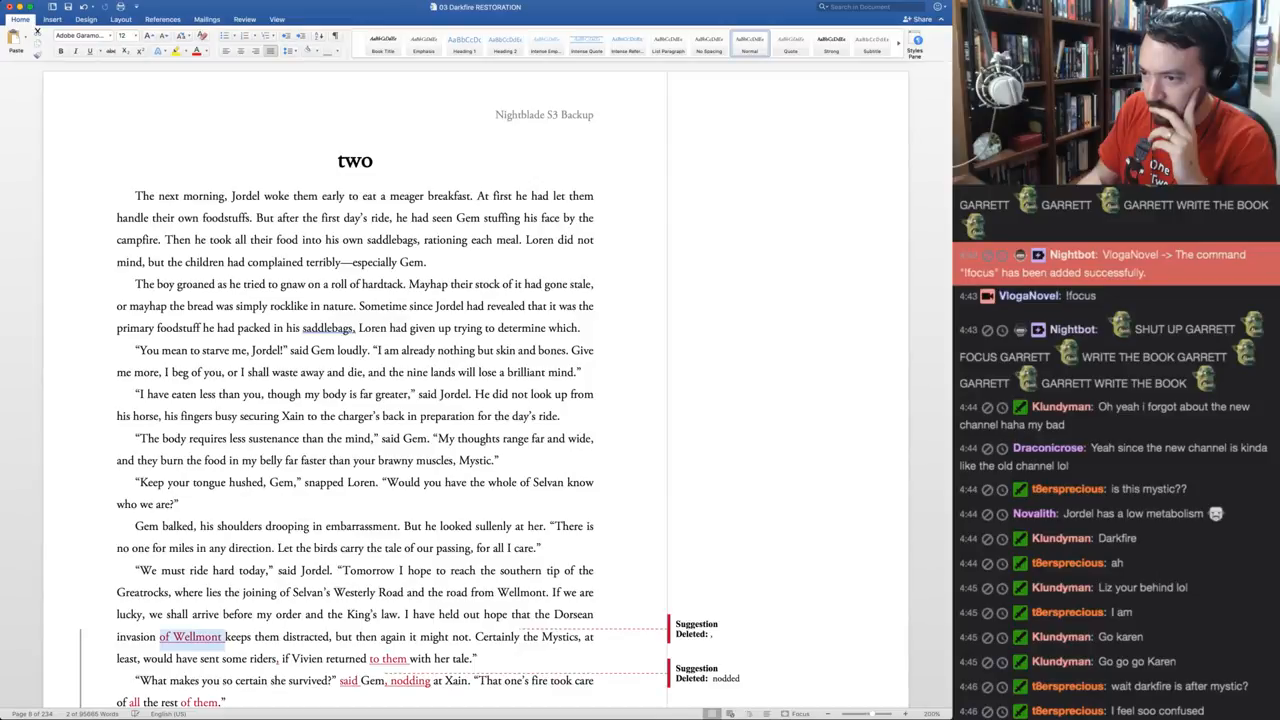
pyautogui.hotkey('ctrl', 'alt', 'r')
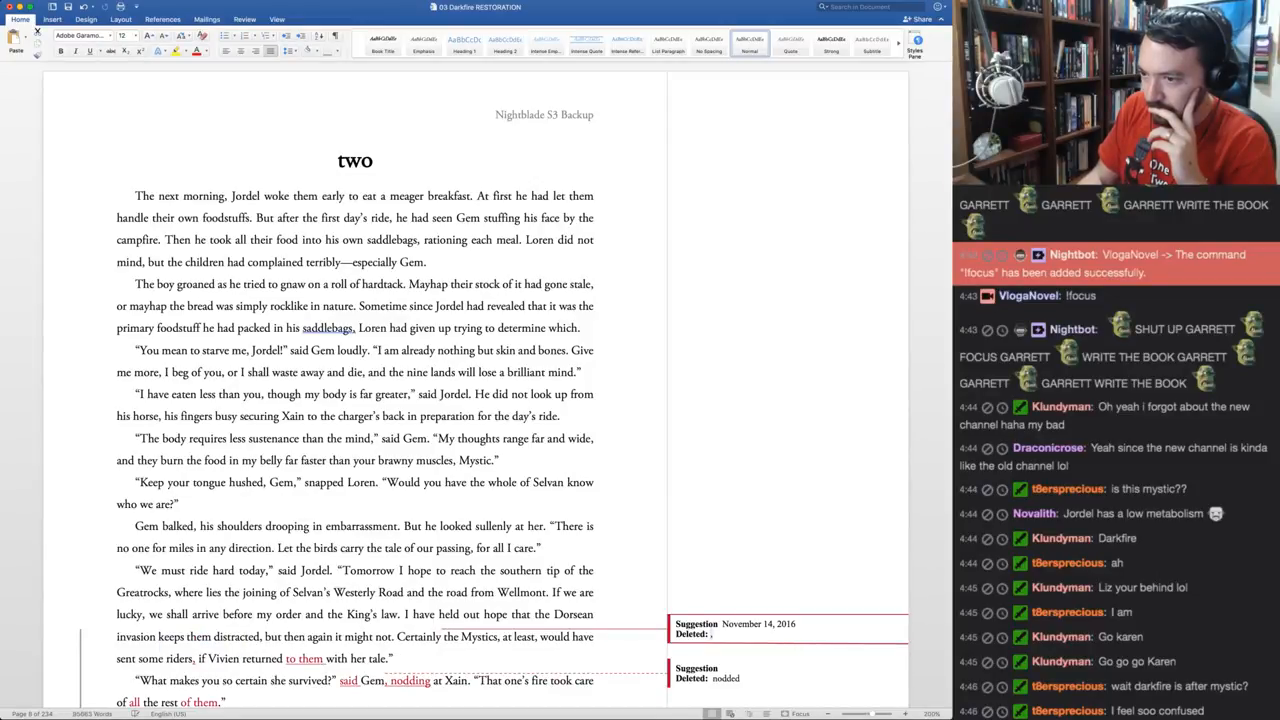
# Accept the comma deletion after "Certainly" and the comma after "riders," and reject the inserted "to them" after "Vivien returned"
pyautogui.hotkey('ctrl', 'alt', 'r')
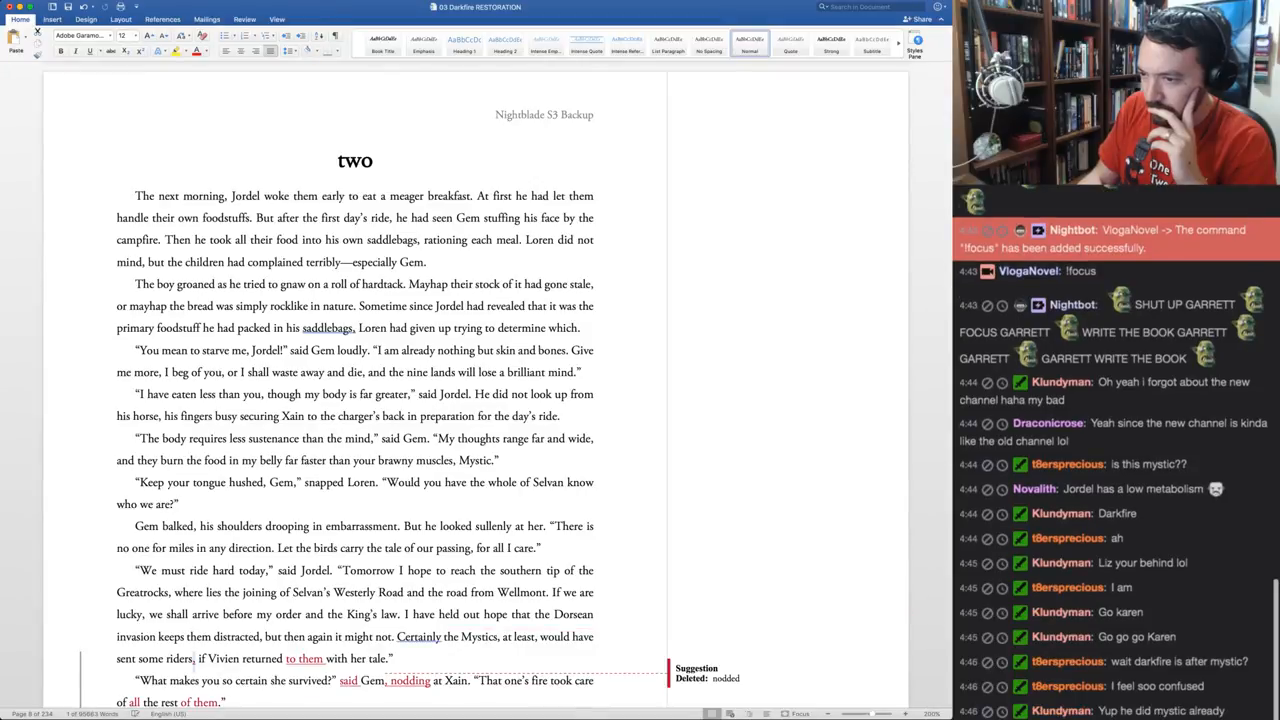
pyautogui.hotkey('ctrl', 'alt', 'a')
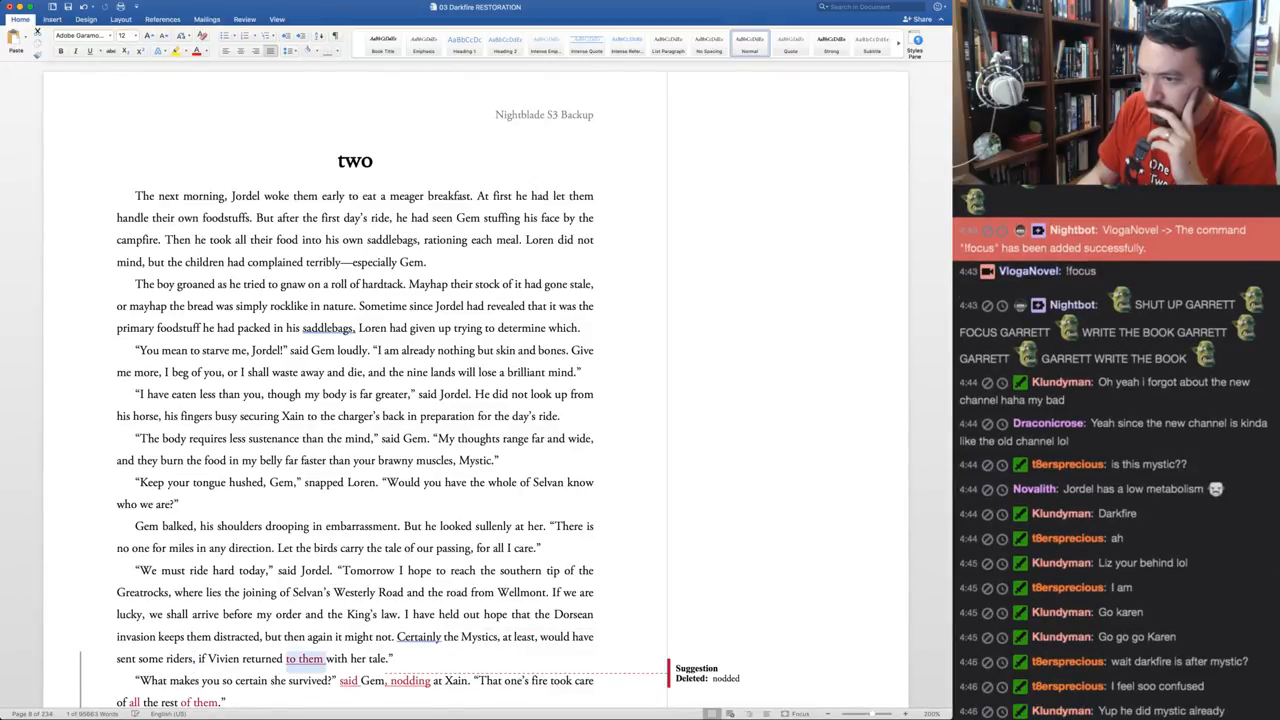
pyautogui.hotkey('ctrl', 'alt', 'a')
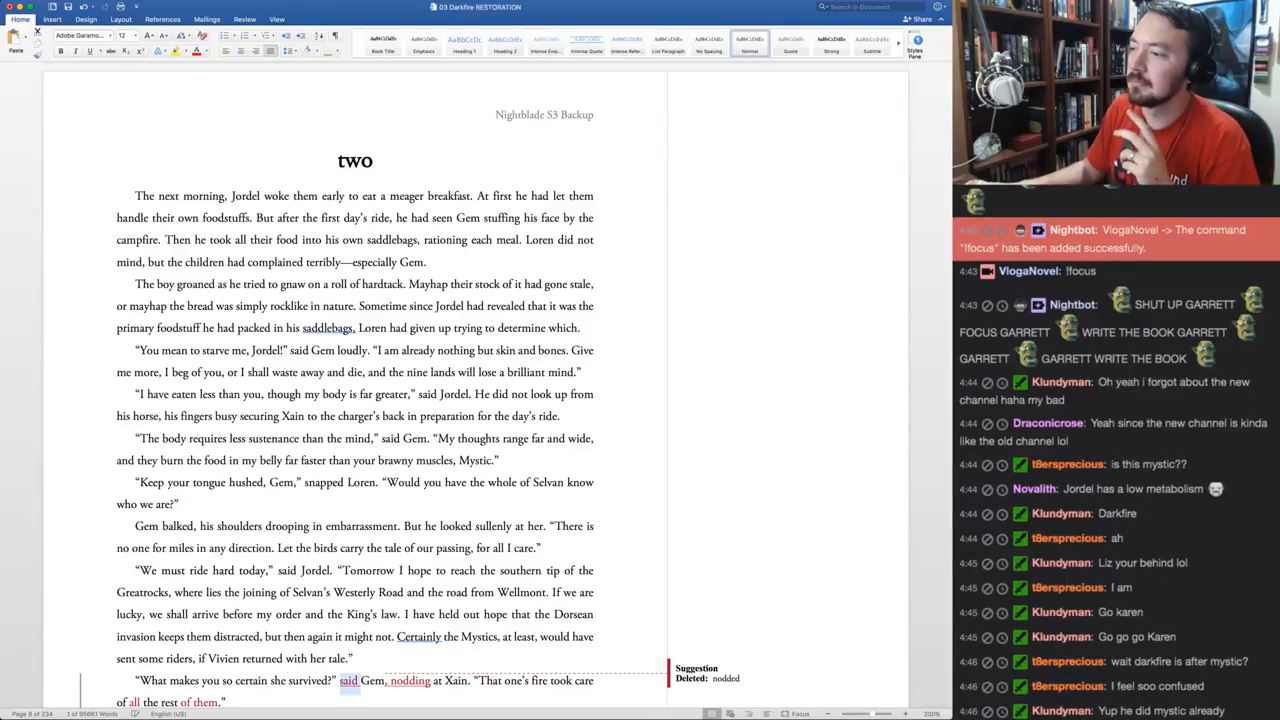
# Replace "her" with "one" before "corpse was missing" in Loren's line
pyautogui.scroll(-3, 355, 400)
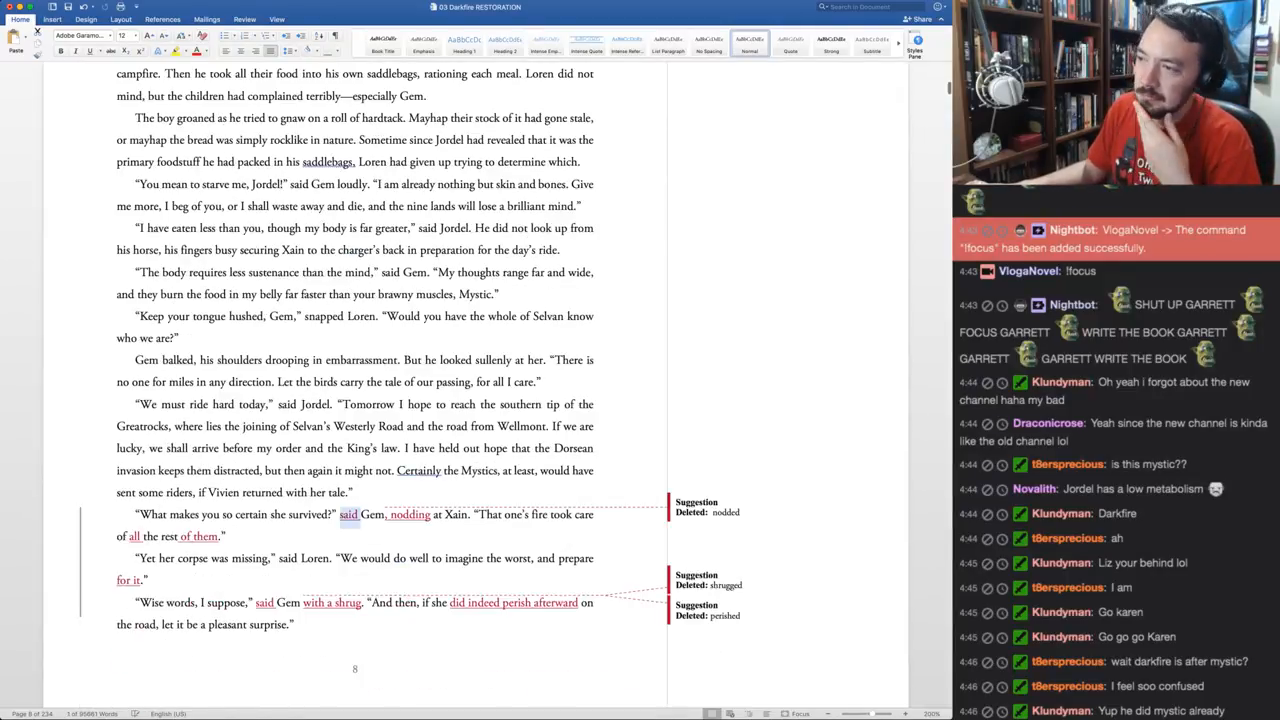
pyautogui.scroll(-1, 355, 400)
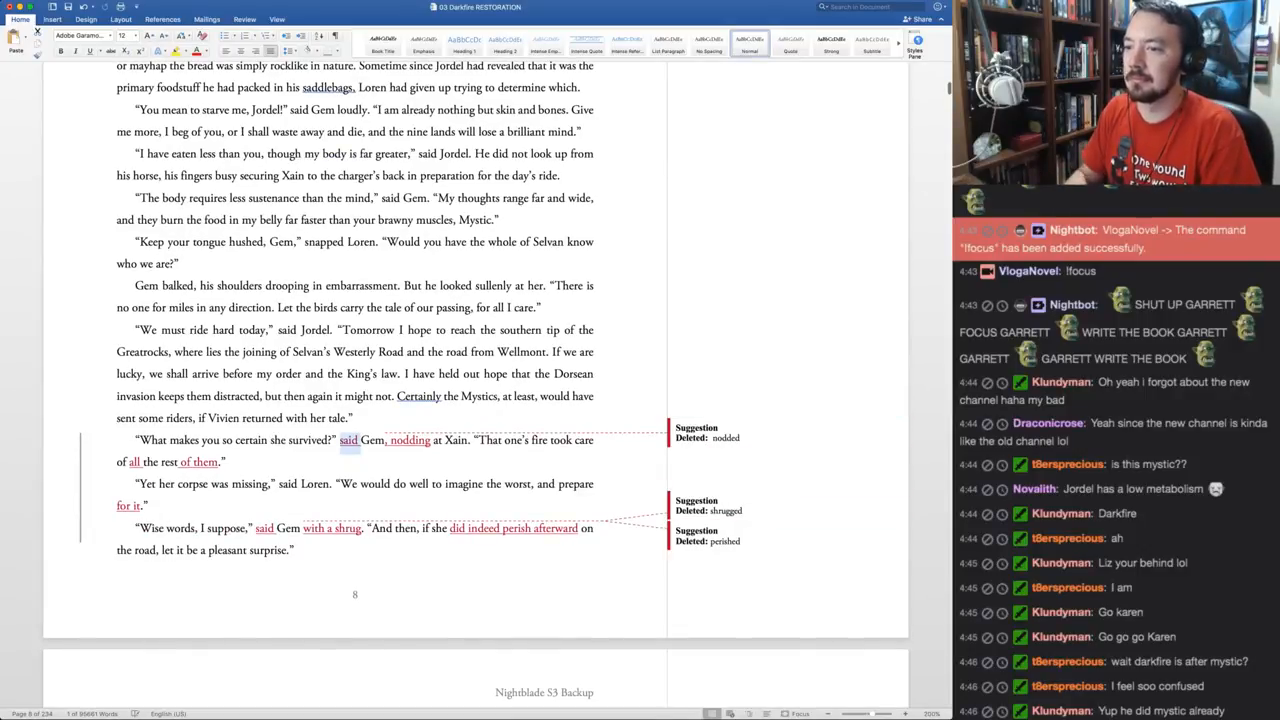
pyautogui.doubleClick(167, 484)
pyautogui.write('one')
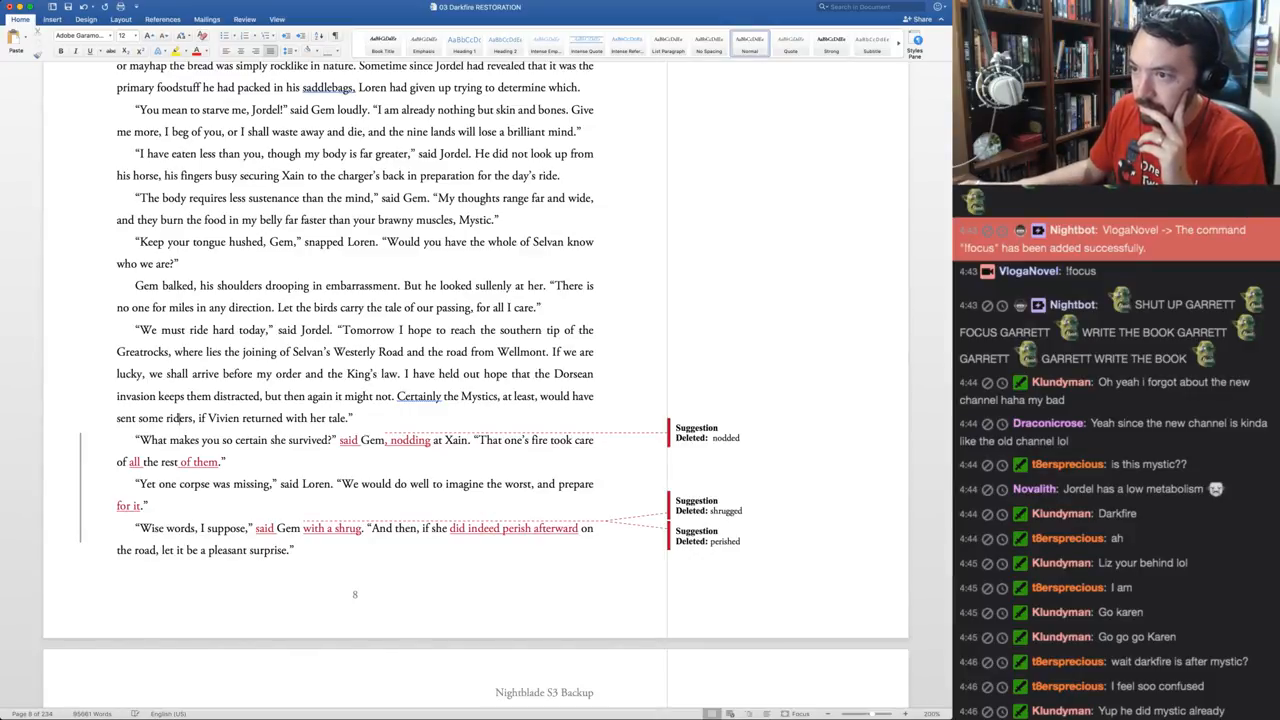
# Accept all suggestions in Gem's "What makes you so certain she survived?" paragraph and the inserted "for it" in Loren's reply
pyautogui.moveTo(198, 418); pyautogui.dragTo(228, 462)
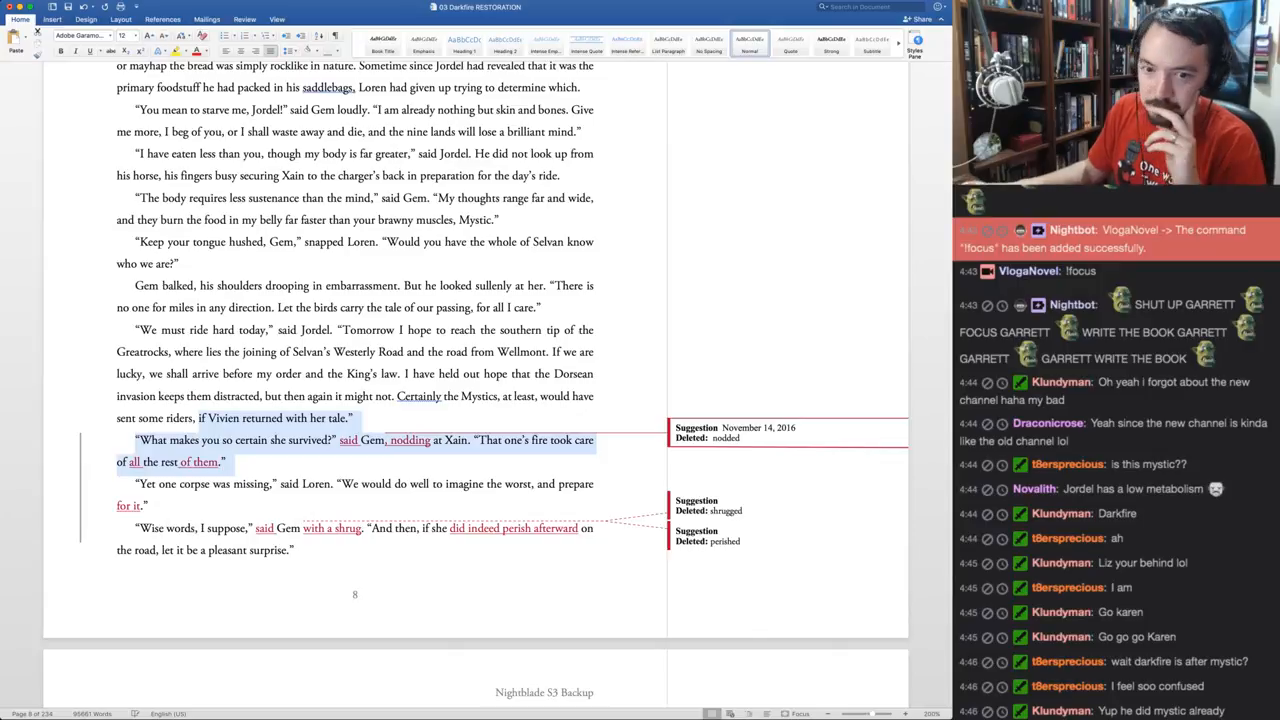
pyautogui.hotkey('ctrl', 'shift', 'a')
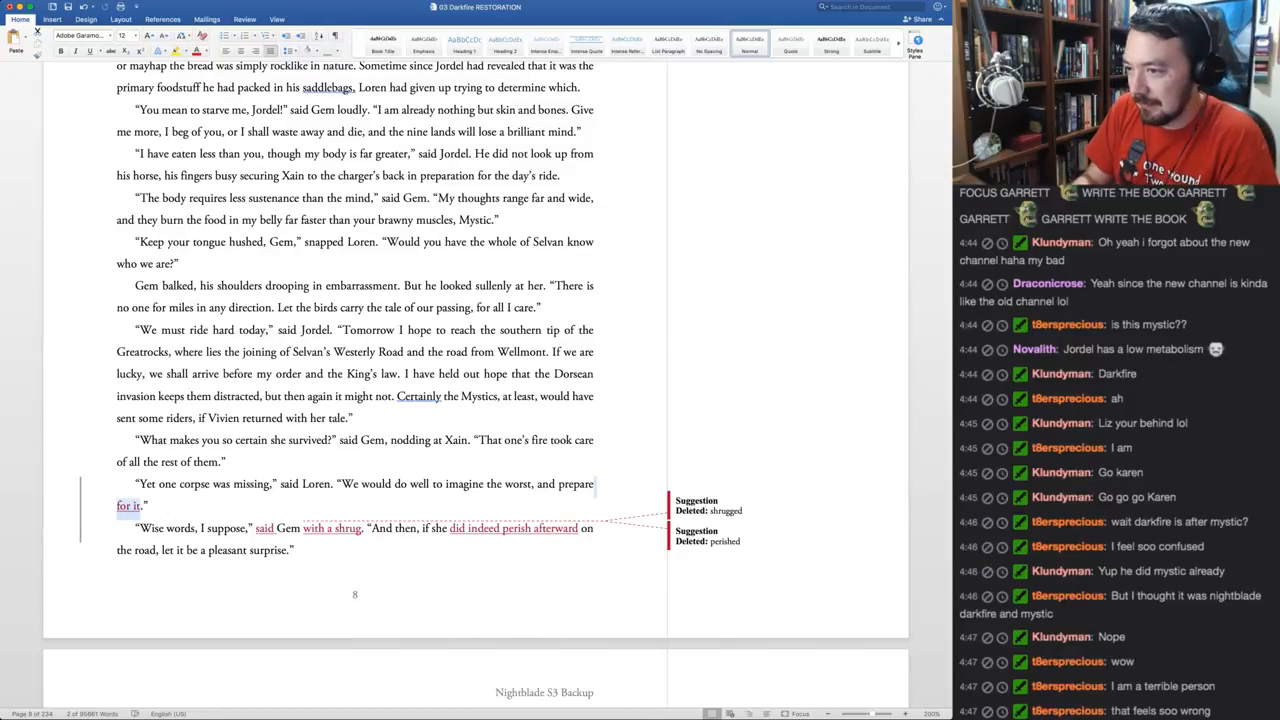
pyautogui.press('super+shift+a')
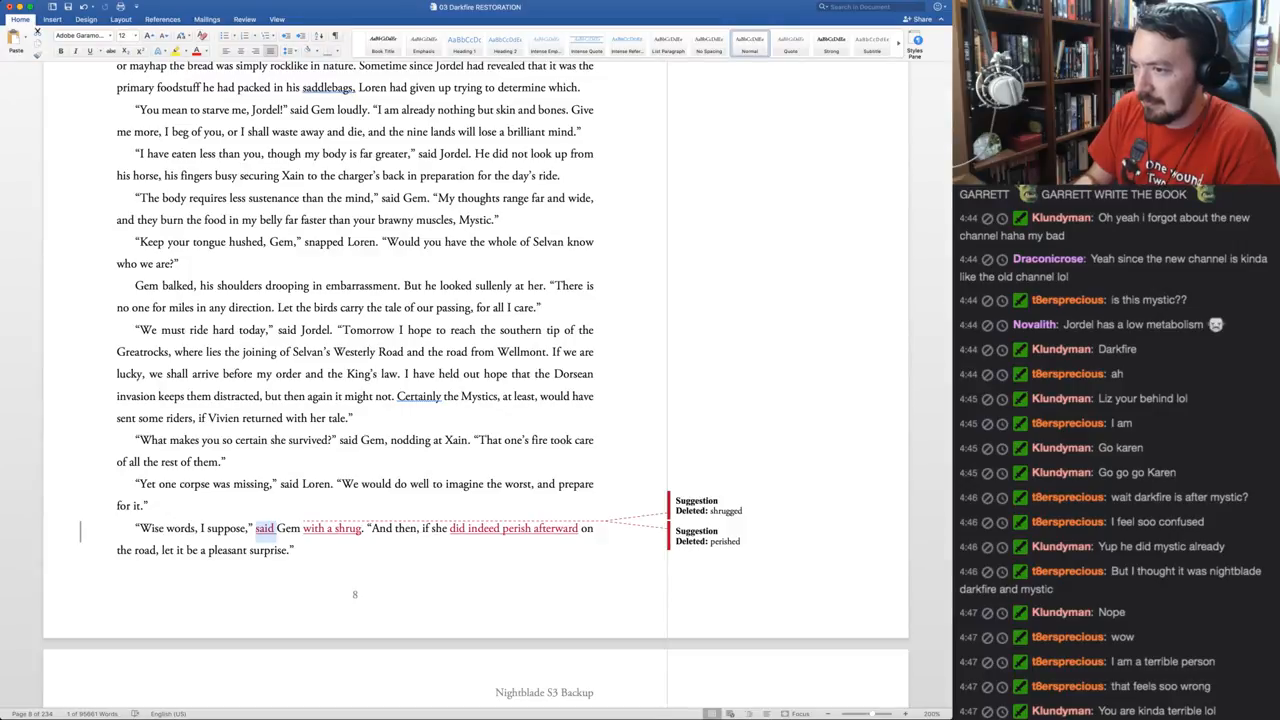
# Accept the suggestions that reword the tag after "Wise words, I suppose," to "said Gem with a shrug"
pyautogui.press('super+shift+a')
pyautogui.press('super+shift+a')
pyautogui.press('super+shift+a')
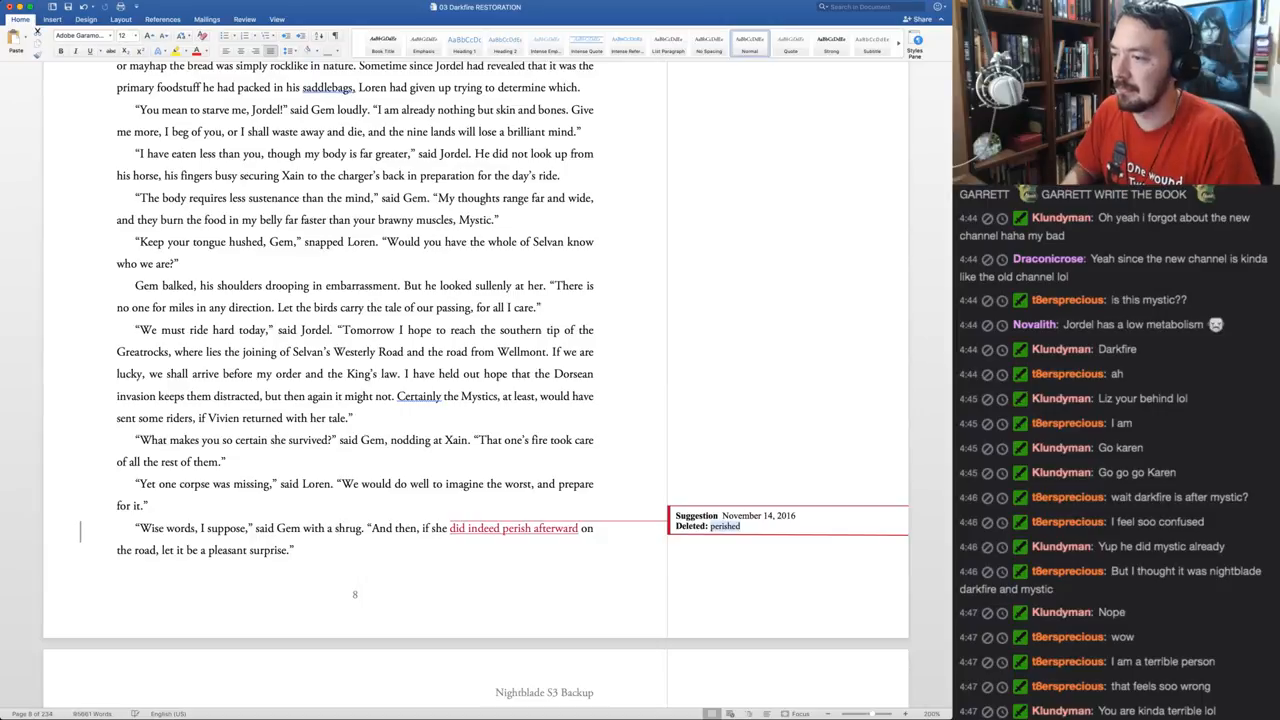
# Delete "then," so that Gem's second sentence begins "And if she"
pyautogui.doubleClick(406, 529)
pyautogui.hotkey('shift', 'Right')
pyautogui.hotkey('shift', 'Right')
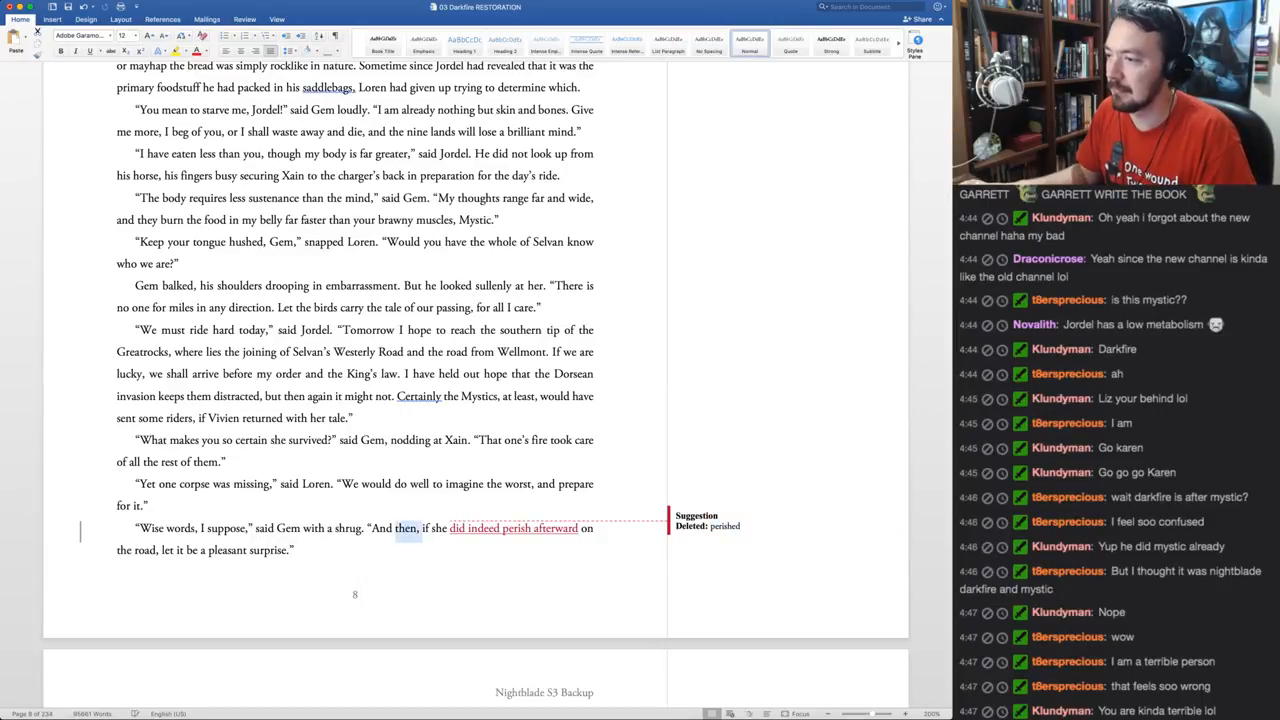
pyautogui.press('BackSpace')
# Reword "afterward on the road" to "afterwards" and accept the tracked change from "perished" to "did indeed perish afterwards"
pyautogui.click(559, 528)
pyautogui.write('s')
pyautogui.hotkey('alt', 'shift', 'Right')
pyautogui.hotkey('alt', 'shift', 'Right')
pyautogui.hotkey('alt', 'shift', 'Right')
pyautogui.press('BackSpace')
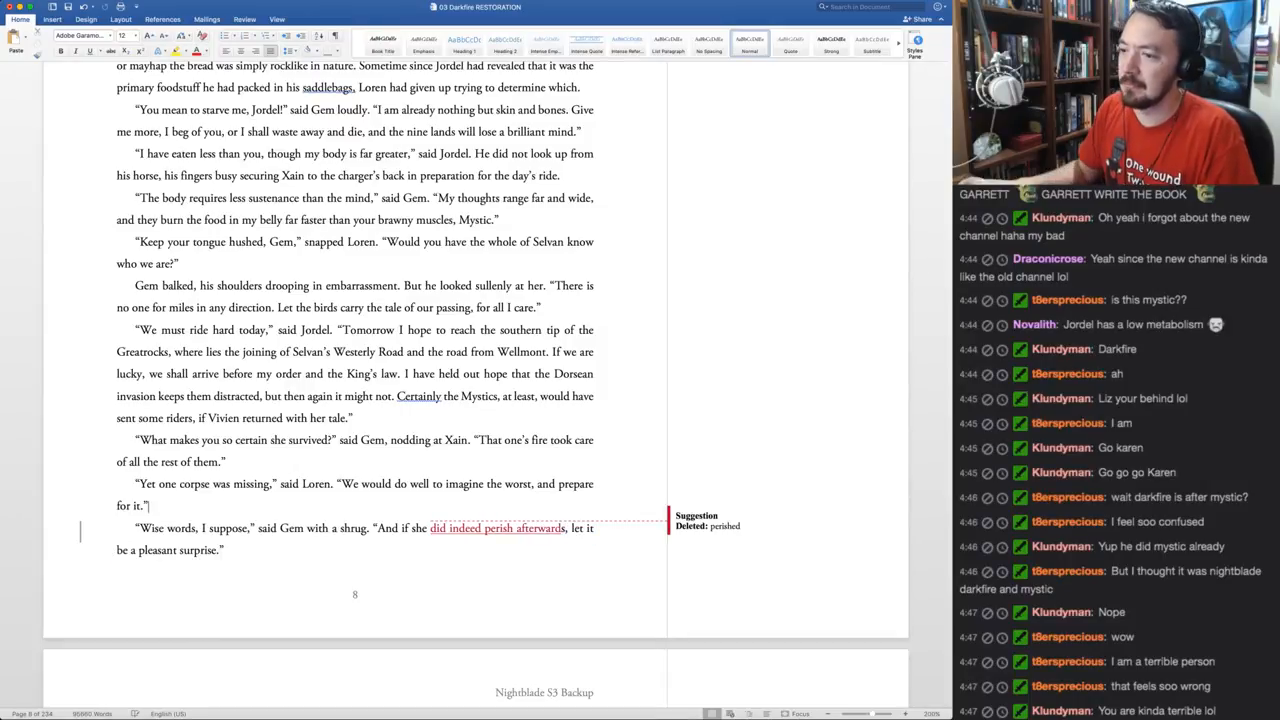
pyautogui.hotkey('ctrl', 'shift', 'a')
pyautogui.hotkey('ctrl', 'shift', 'a')
# In the paragraph starting "Jordel turned," reject "at those words" and accept "baleful" and "saw it too, and he quailed where he sat on the ground"
pyautogui.scroll(-5, 475, 384)
pyautogui.scroll(-3, 475, 384)
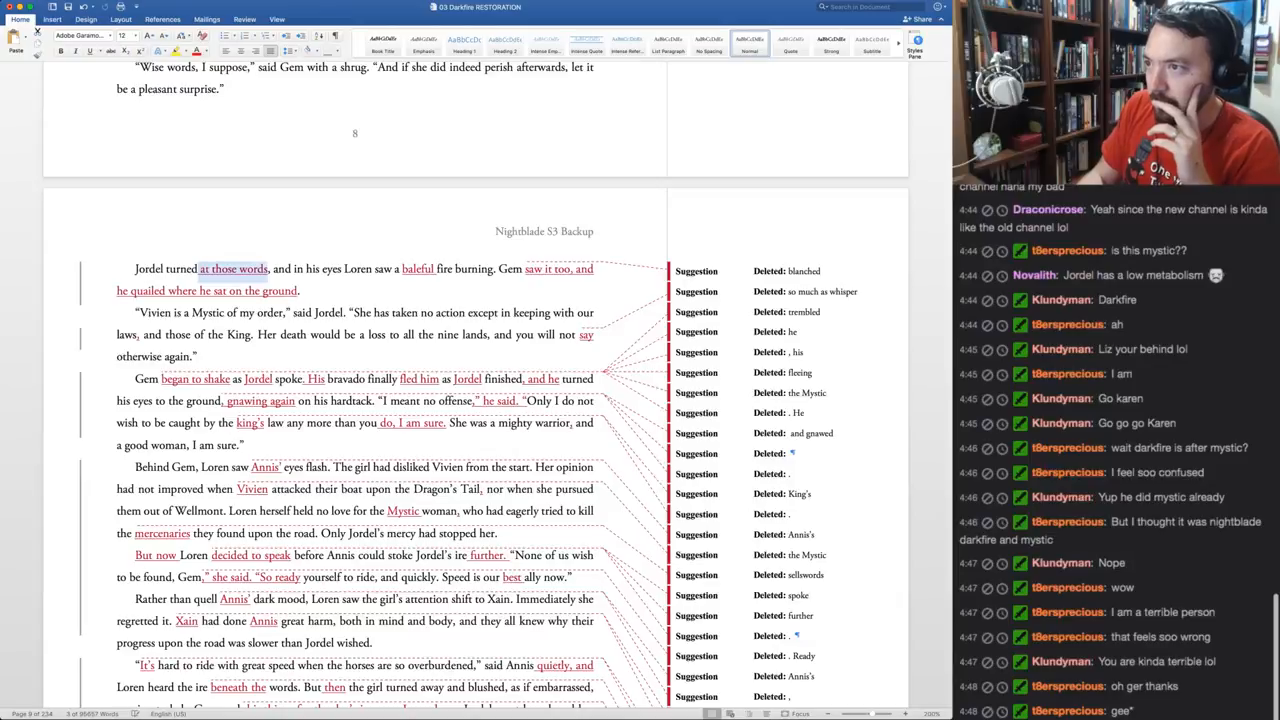
pyautogui.hotkey('ctrl', 'alt', 'r')
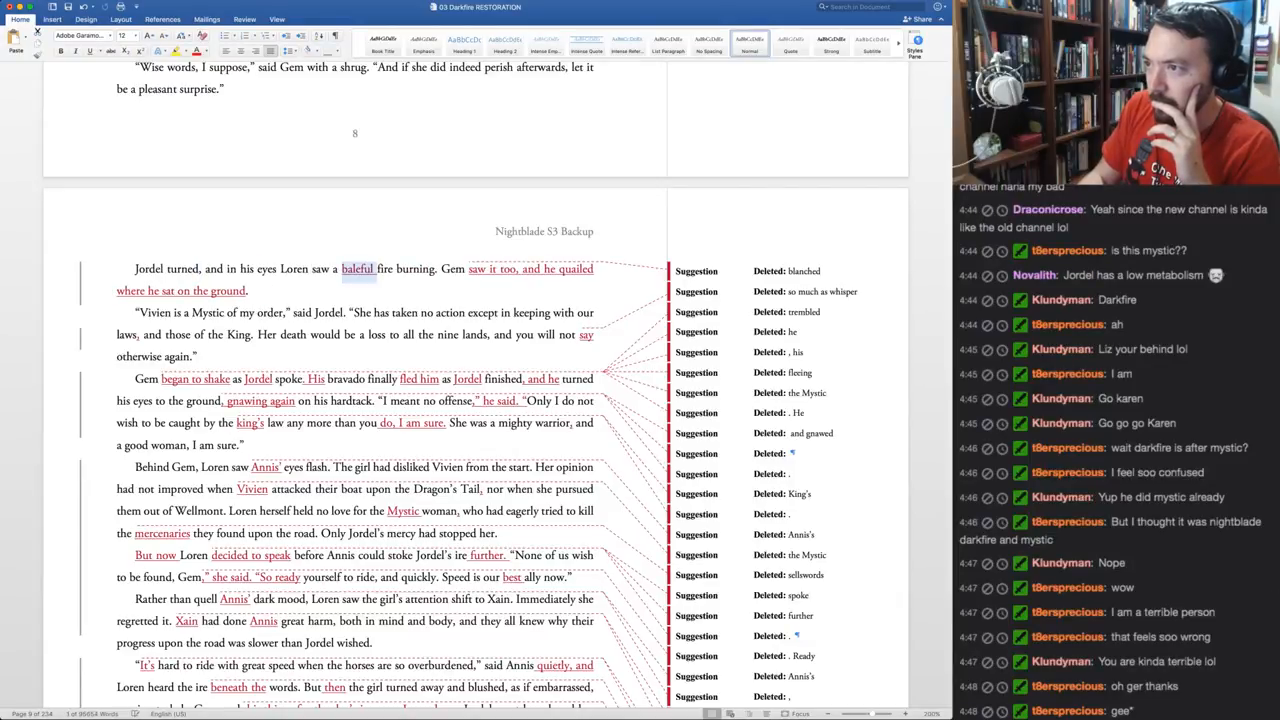
pyautogui.hotkey('ctrl', 'alt', 'a')
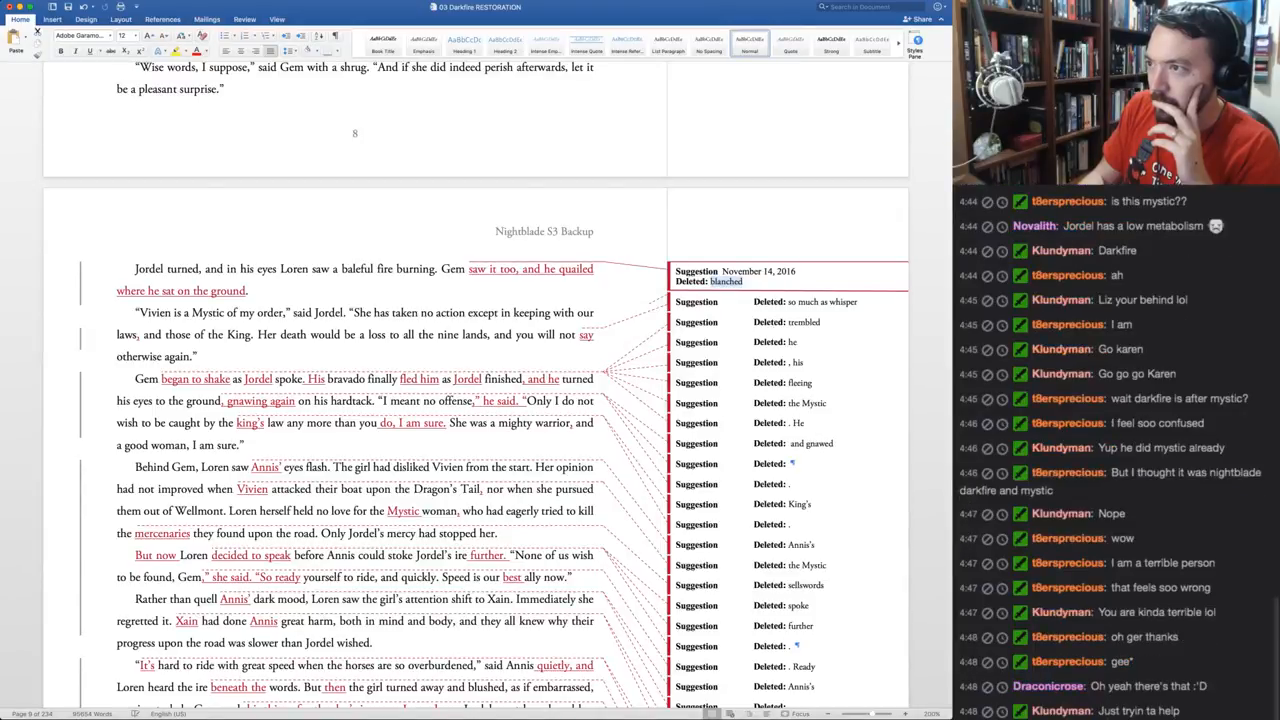
pyautogui.hotkey('ctrl', 'alt', 'a')
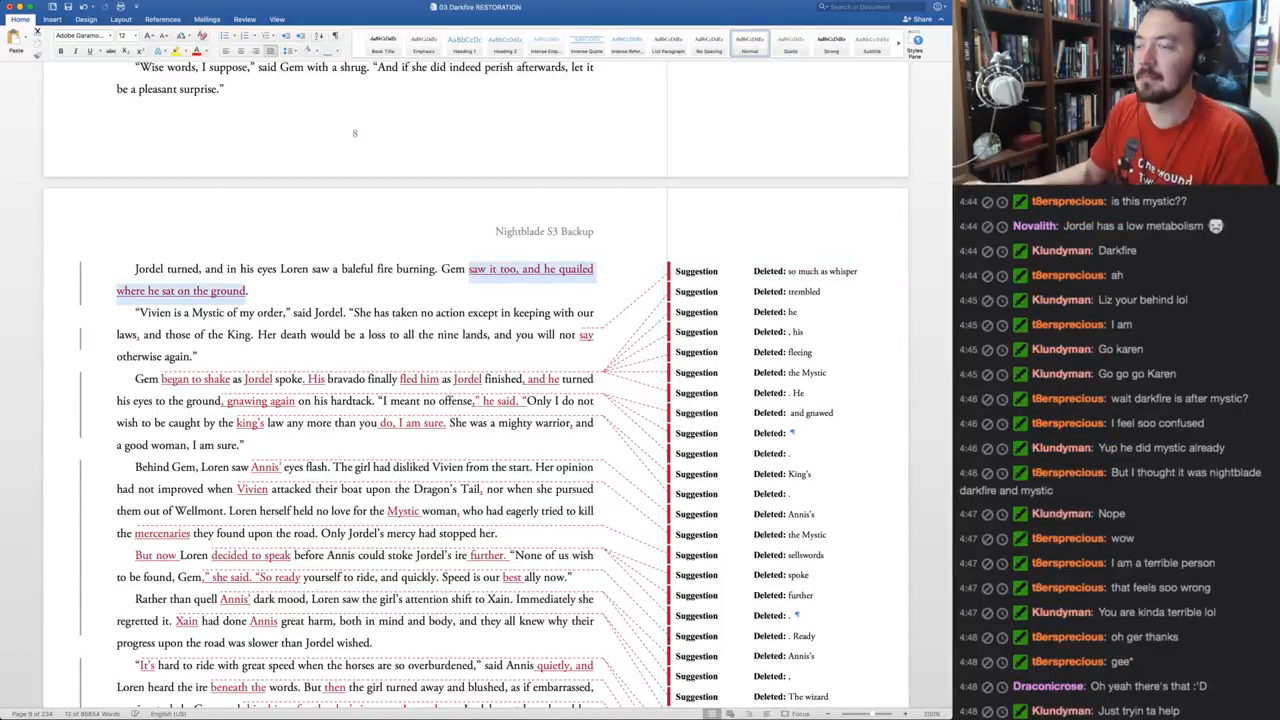
pyautogui.hotkey('ctrl', 'alt', 'a')
pyautogui.click(252, 291)
pyautogui.press('Left')
pyautogui.press('Left')
pyautogui.press('shift+super+Left')
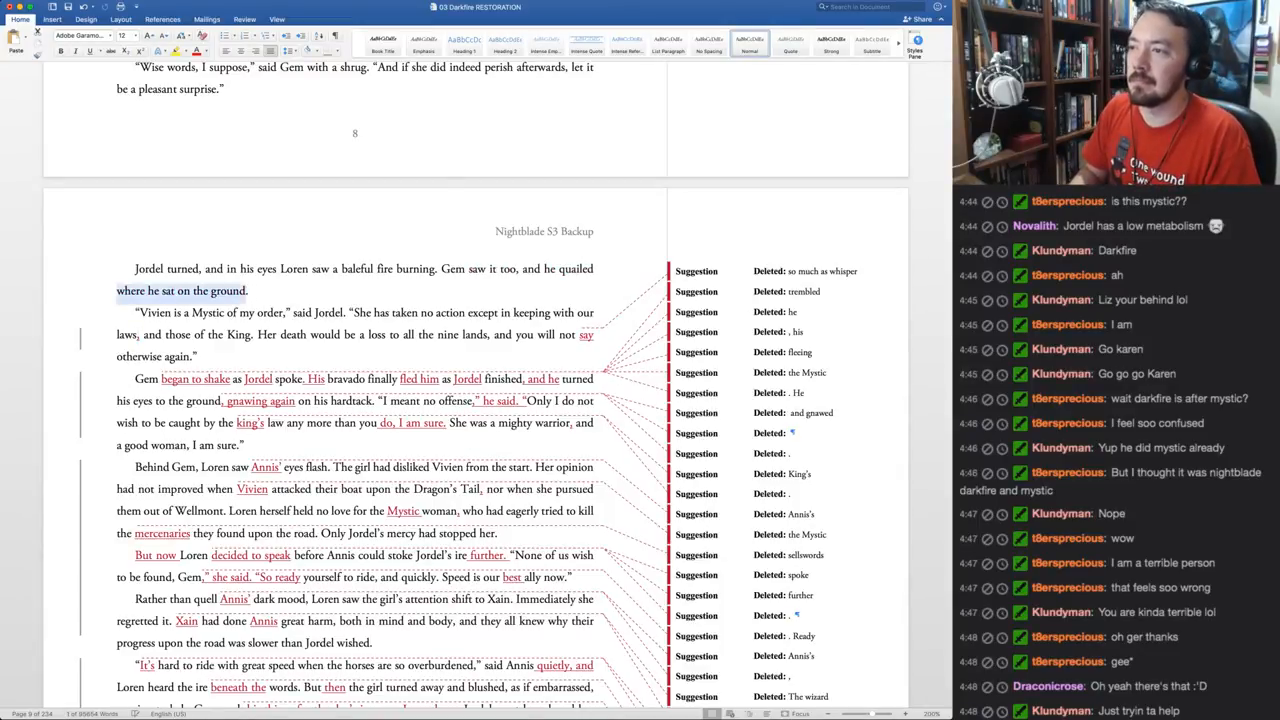
pyautogui.press('Down')
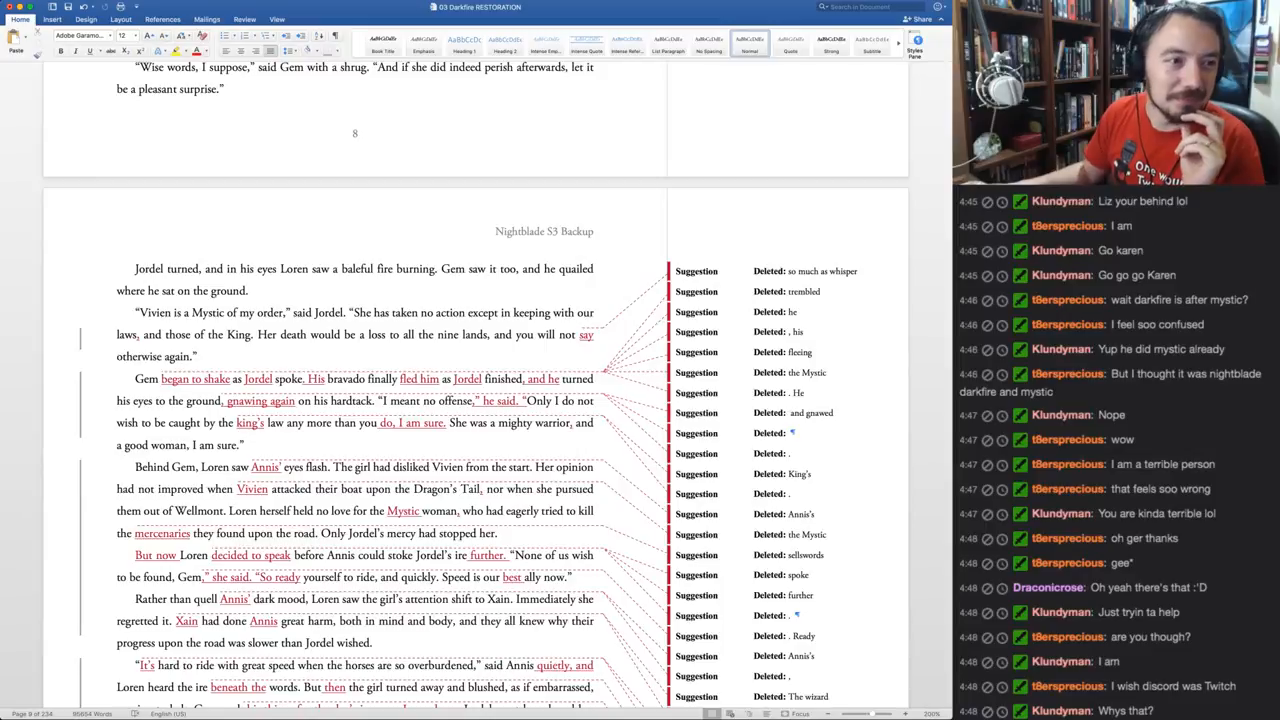
# Accept the suggestion that replaces "so much as whisper" with "say" in Jordel's line about Vivien
pyautogui.press('super+Tab')
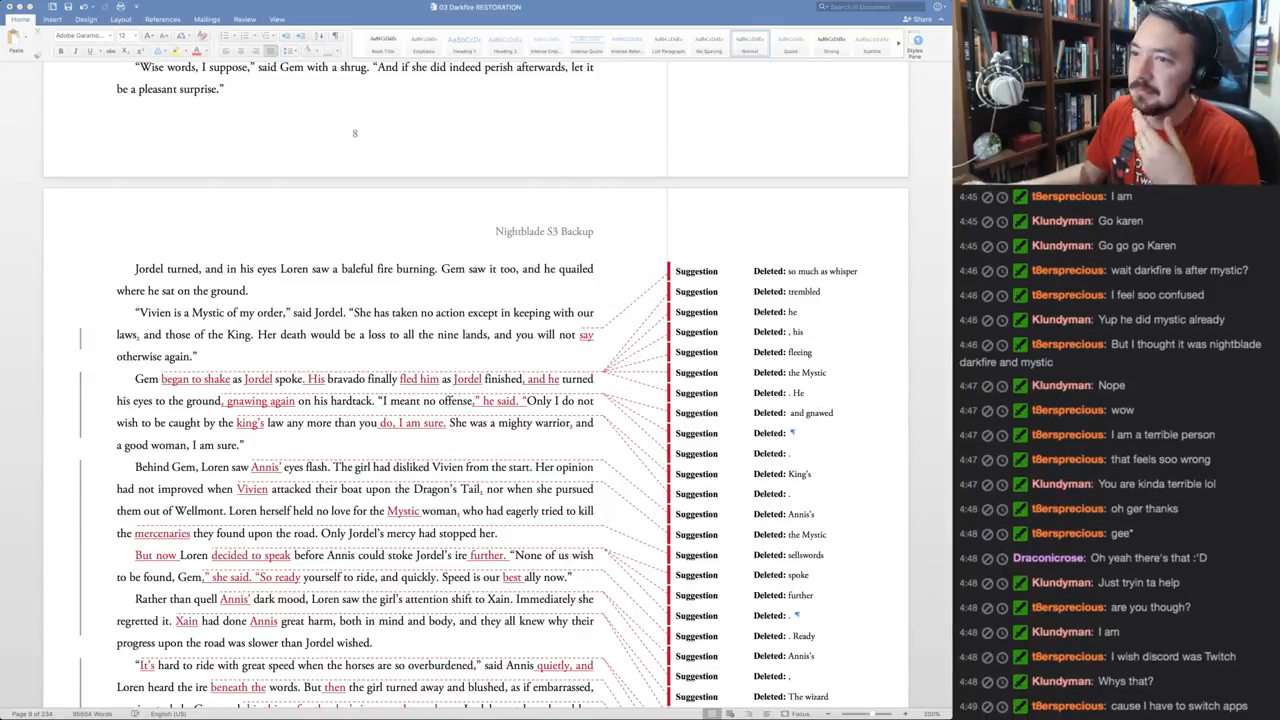
pyautogui.click(251, 313)
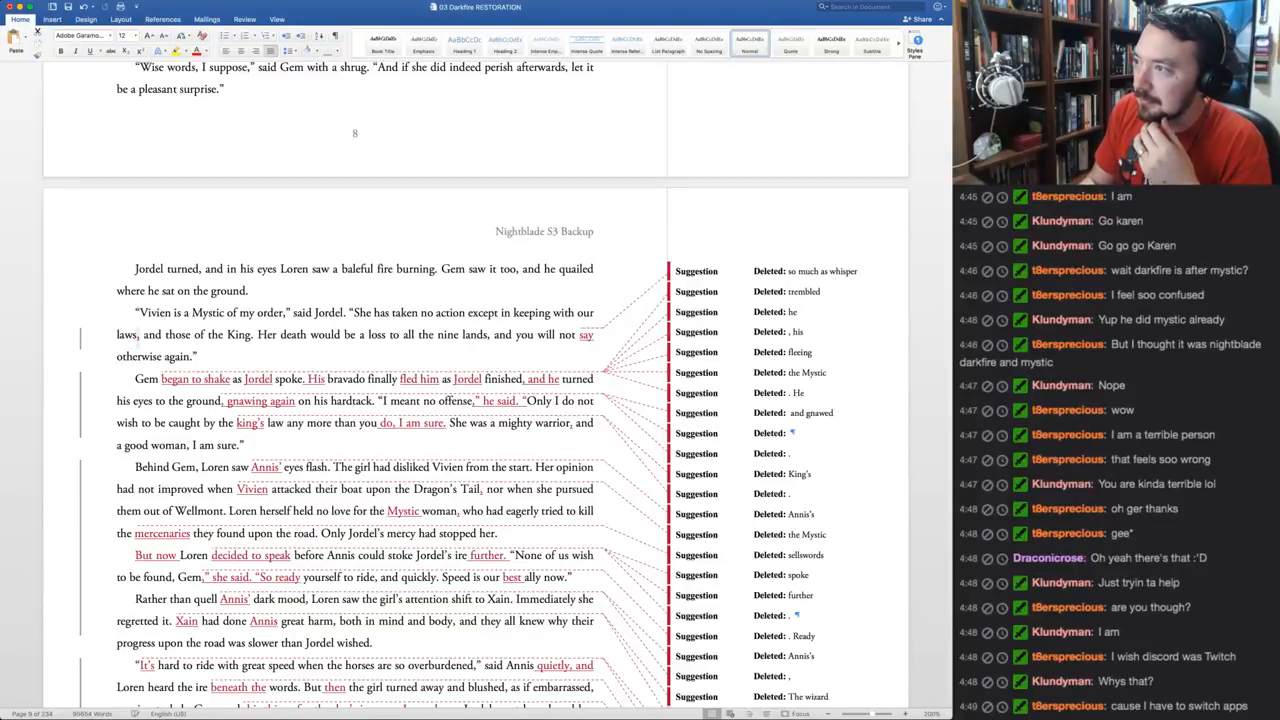
pyautogui.click(822, 272)
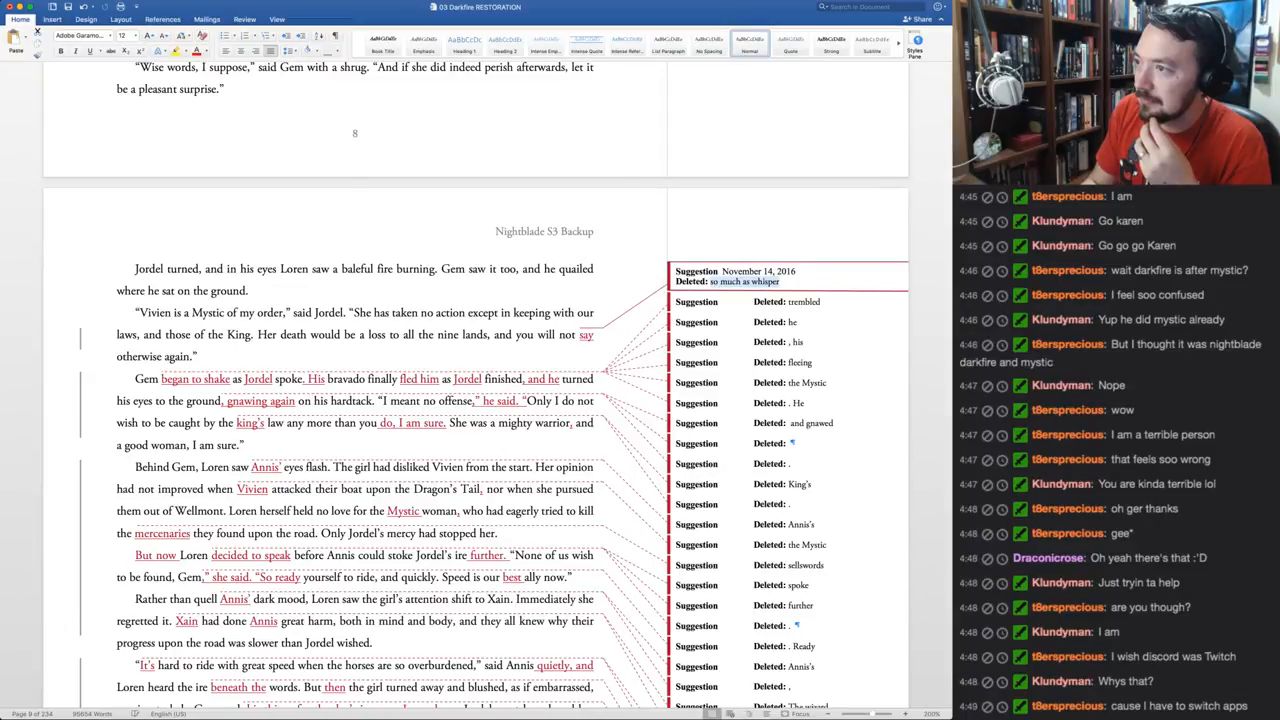
pyautogui.press('super+shift+a')
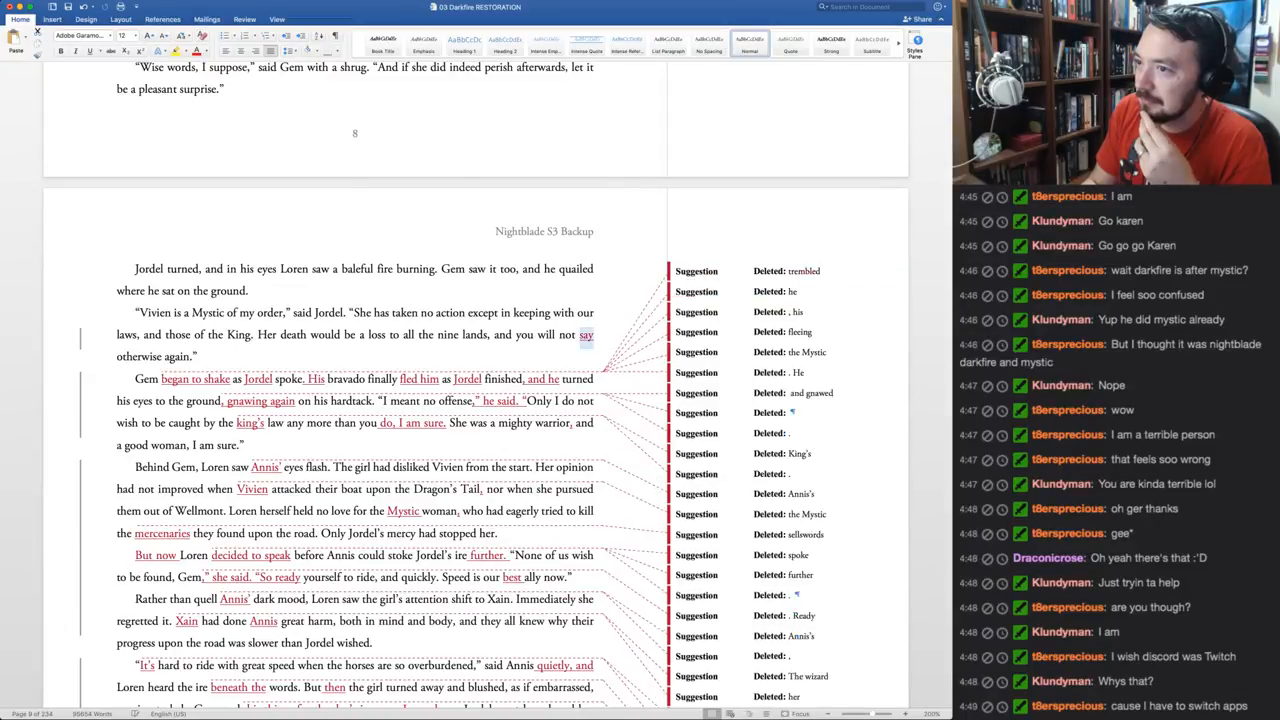
pyautogui.press('super+shift+a')
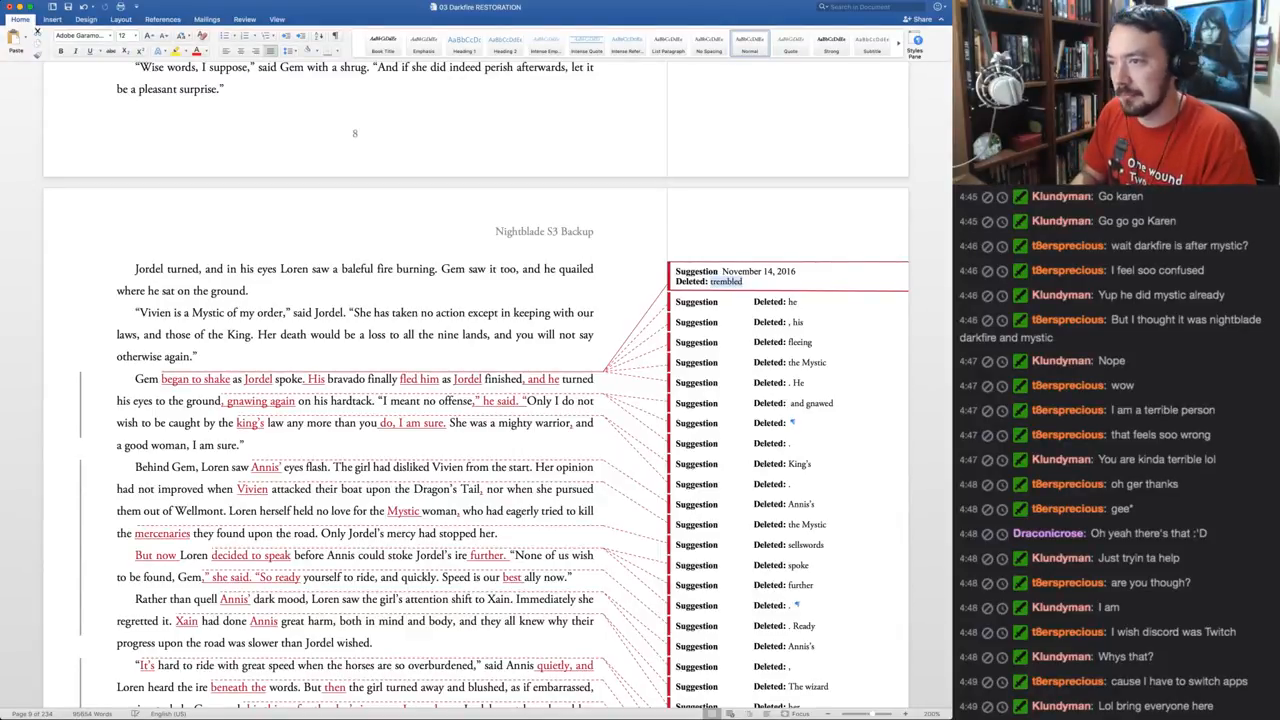
# Replace "began to shake as Jordel spoke. His" with a possessive so the paragraph begins "Gem's bravado finally"
pyautogui.click(162, 379)
pyautogui.moveTo(162, 379); pyautogui.dragTo(326, 380)
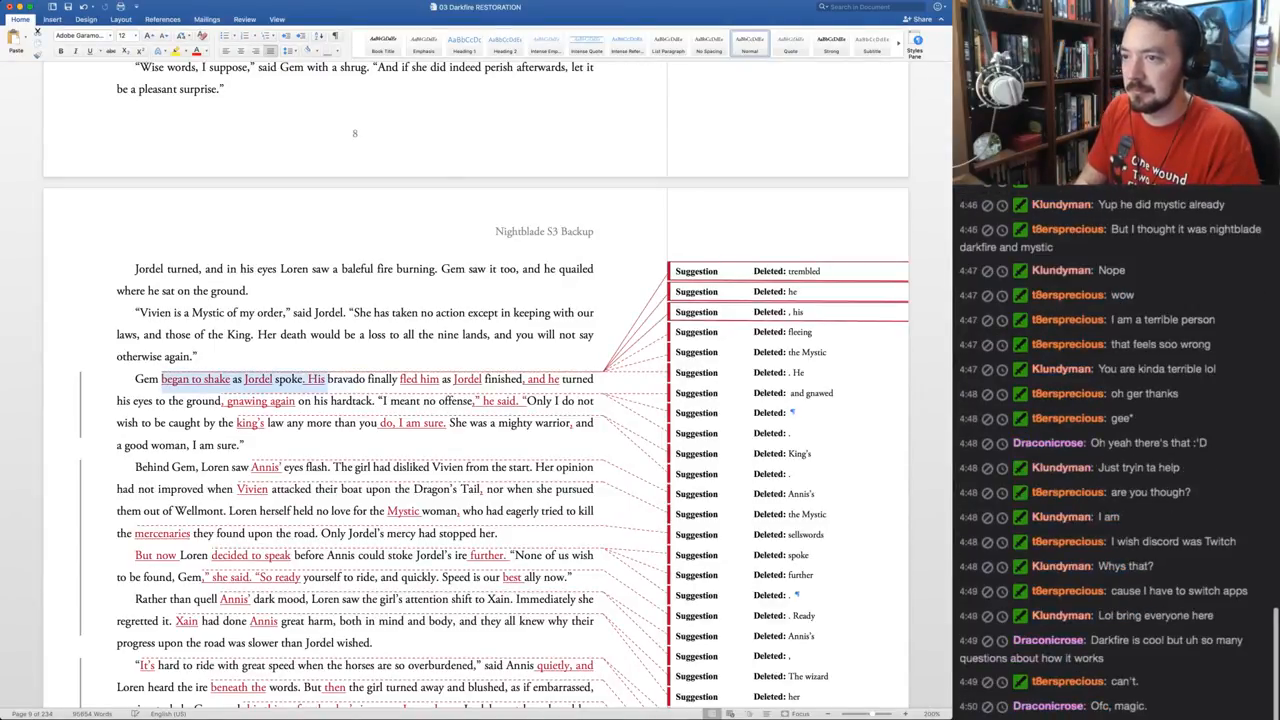
pyautogui.press('Delete')
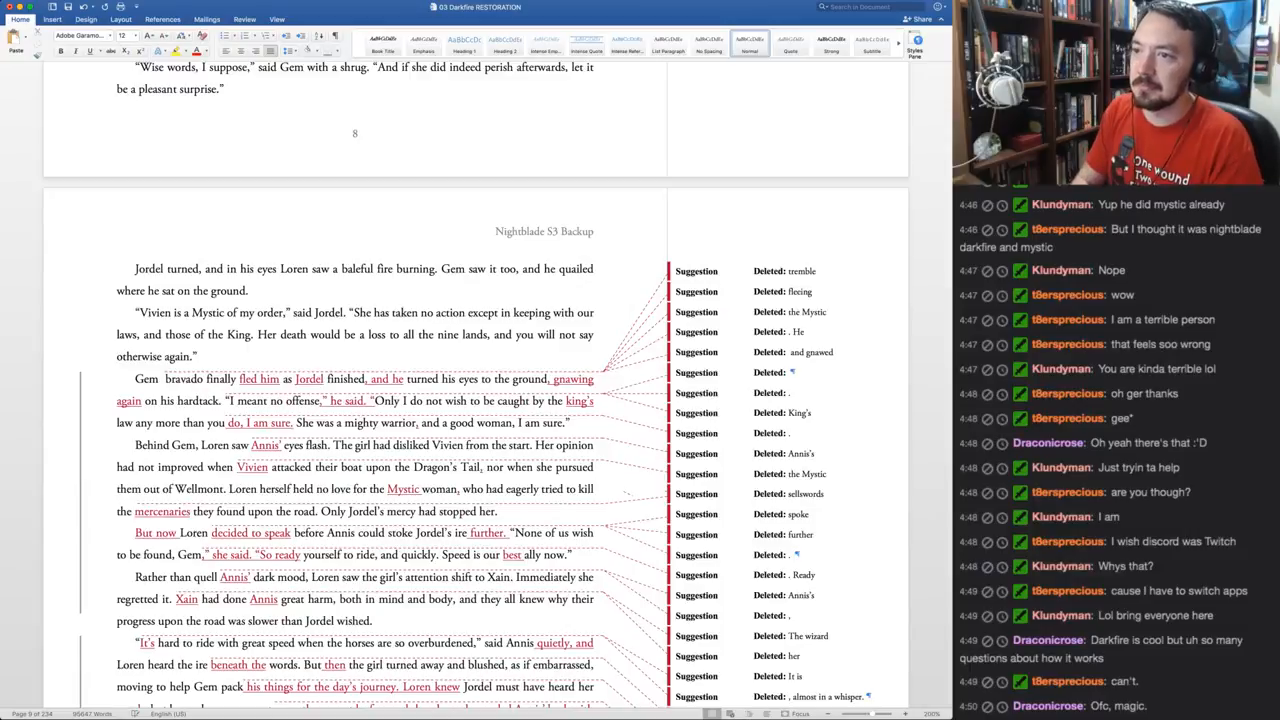
pyautogui.write("'s")
pyautogui.press('Right')
pyautogui.press('Right')
pyautogui.press('BackSpace')
# Delete "as Jordel finished" after "Gem's bravado finally fled him"
pyautogui.hotkey('alt', 'Right')
pyautogui.hotkey('alt', 'Right')
pyautogui.hotkey('alt', 'Right')
pyautogui.hotkey('alt', 'Right')
pyautogui.hotkey('alt', 'shift', 'Right')
pyautogui.hotkey('alt', 'shift', 'Right')
pyautogui.hotkey('alt', 'shift', 'Right')
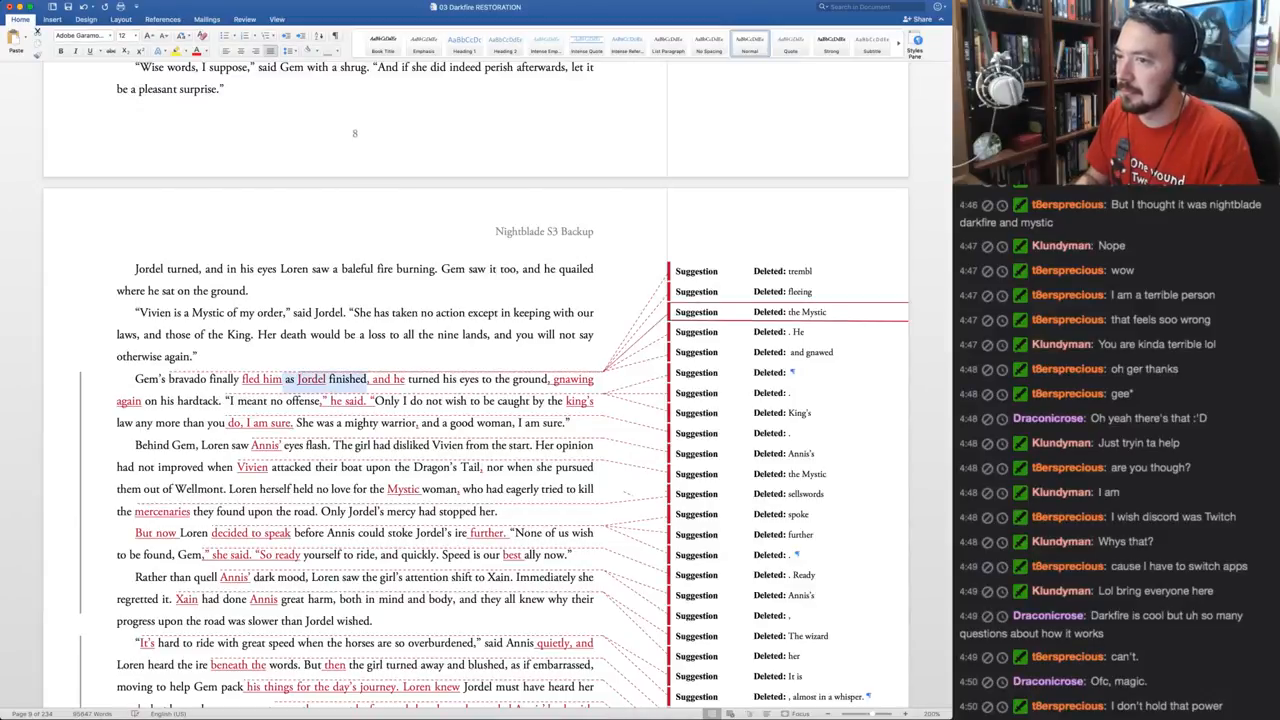
pyautogui.press('BackSpace')
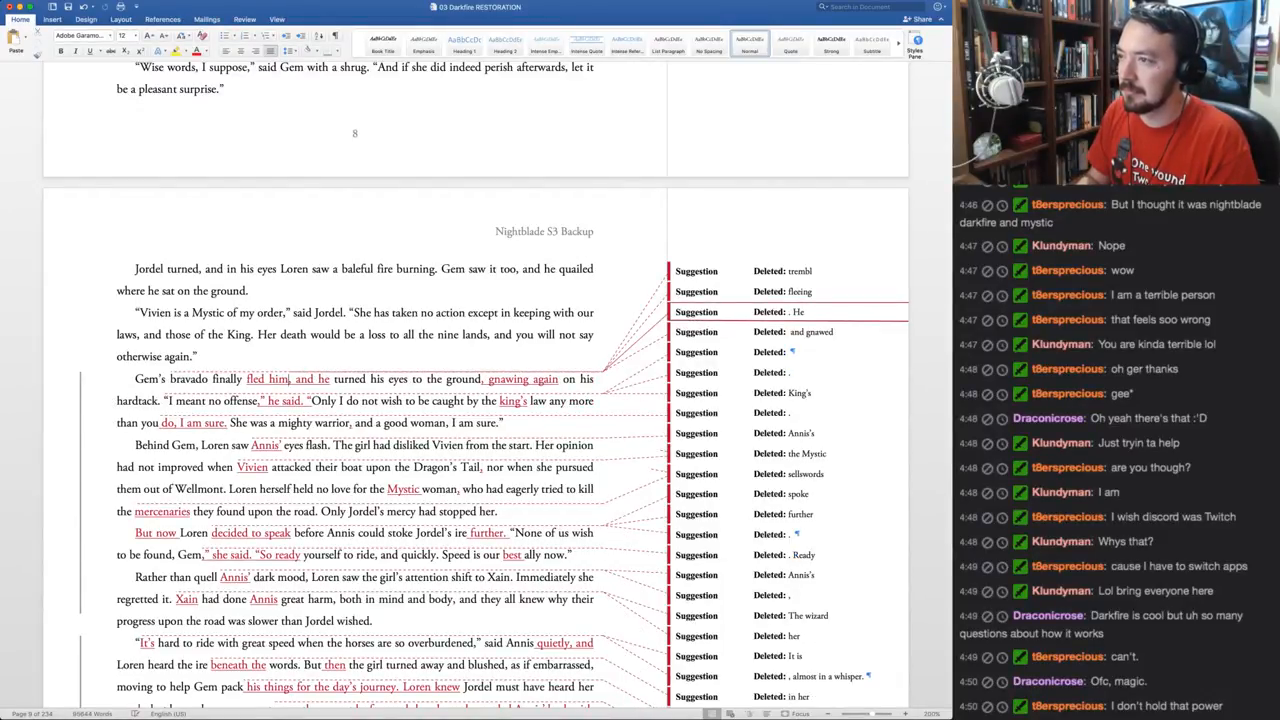
# Accept the tracked changes in the line beginning "Gem's bravado", including "fled him, and he" and "gnawing again"
pyautogui.press('super+Right')
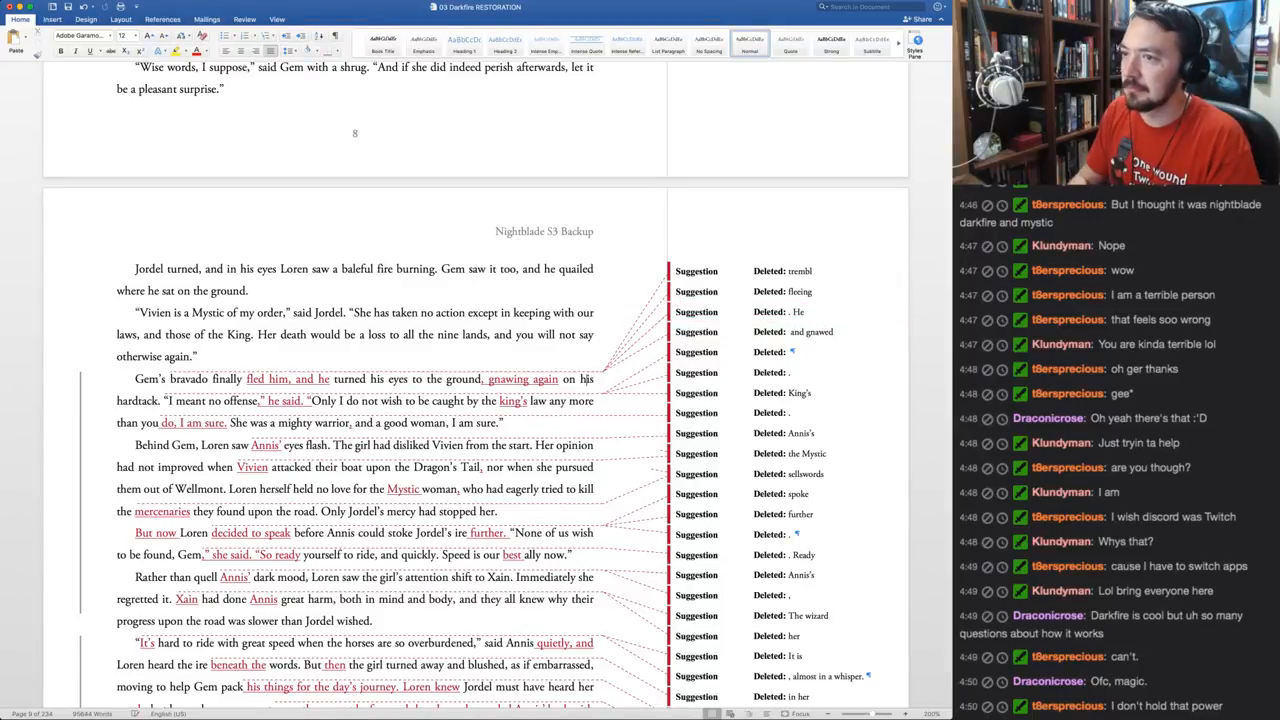
pyautogui.hotkey('shift', 'Up')
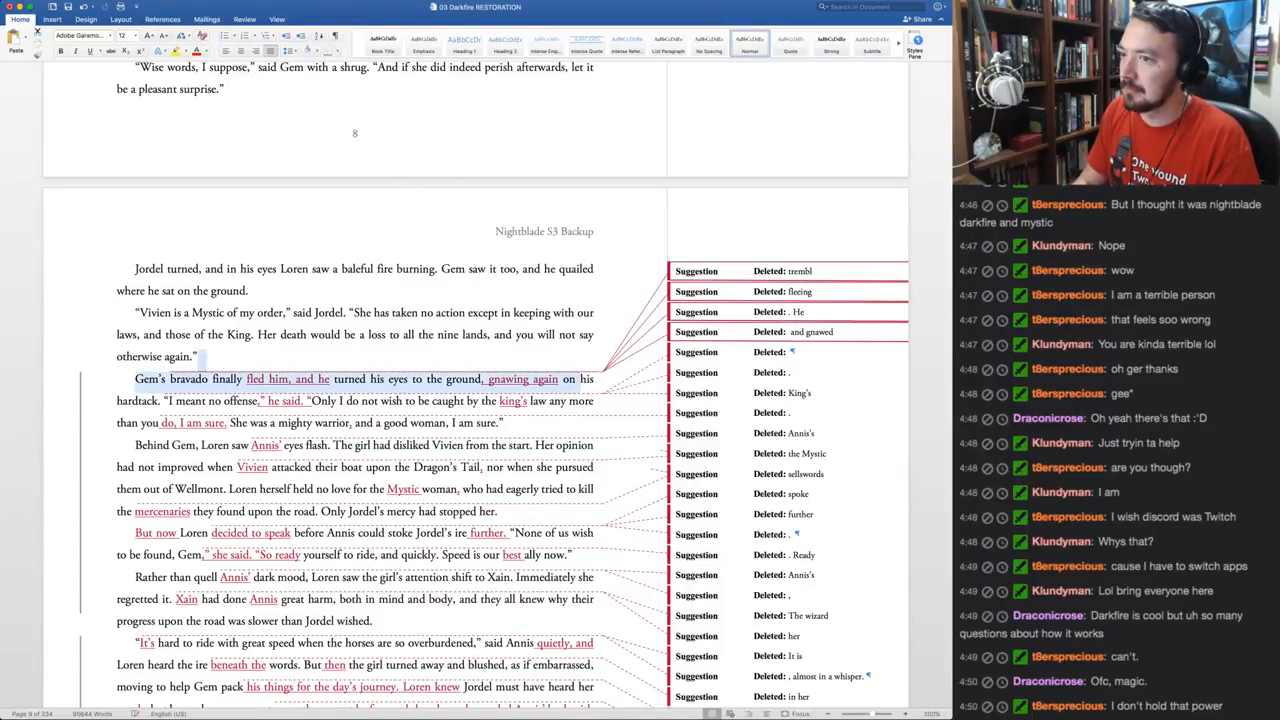
pyautogui.press('super+shift+a')
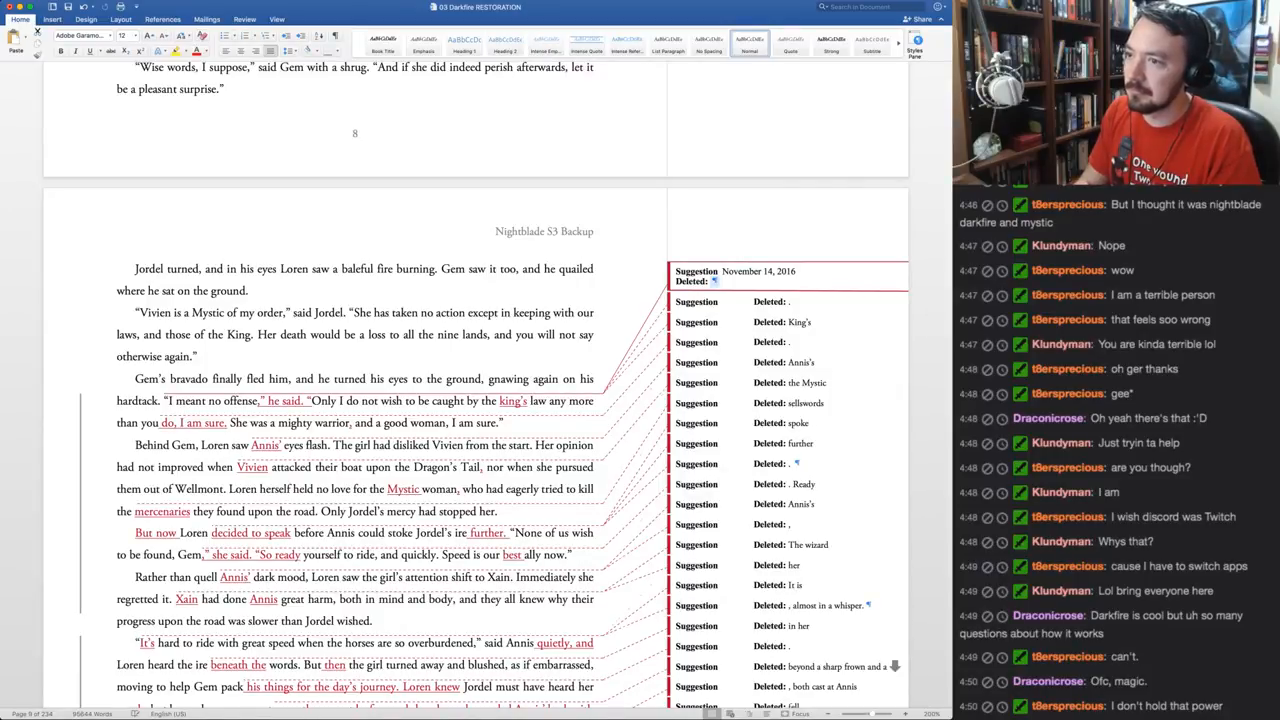
# In Gem's speech, reject the added "he said" tag and the lowercase "king's", and accept "do, I am sure."
pyautogui.press('super+shift+a')
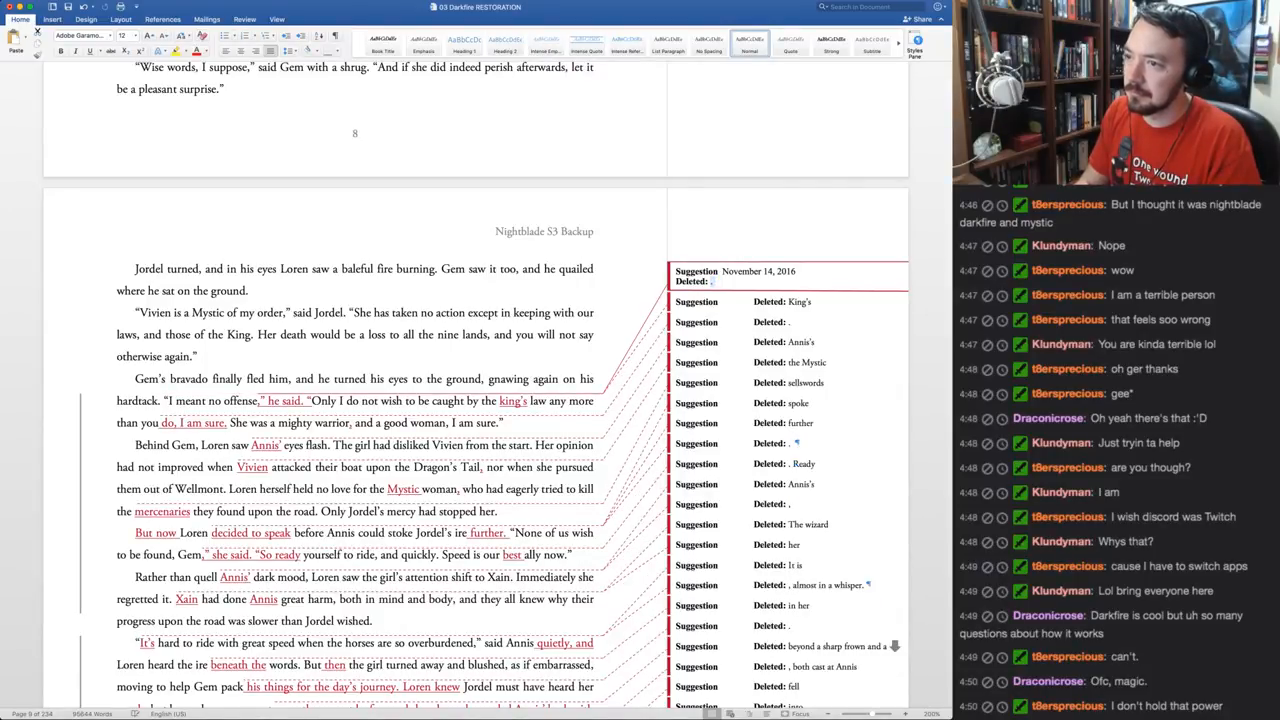
pyautogui.press('super+shift+a')
pyautogui.press('super+shift+a')
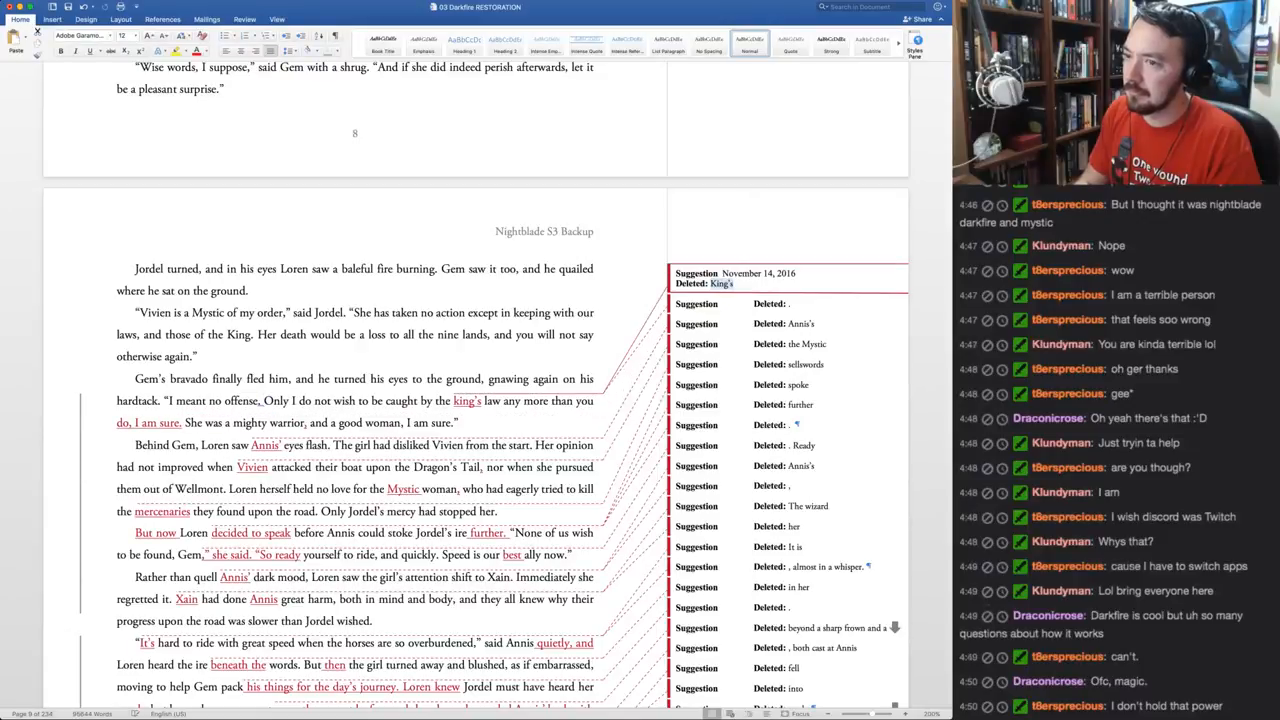
pyautogui.press('super+shift+a')
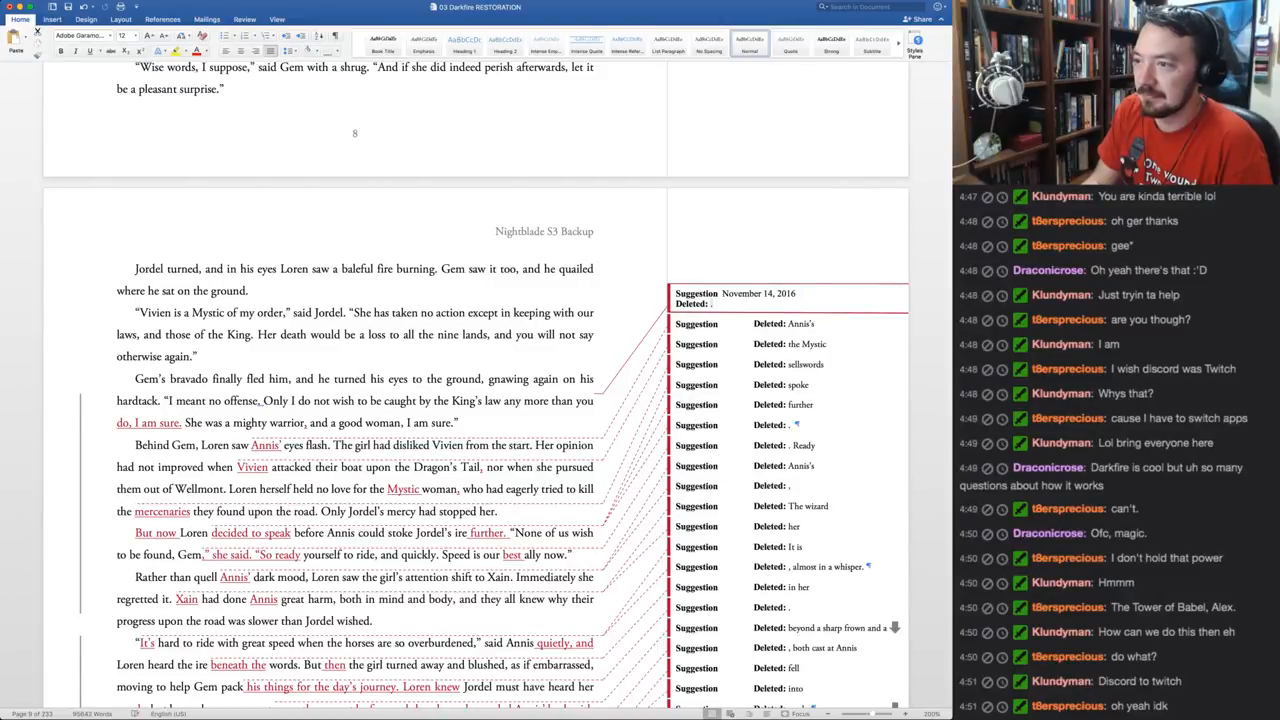
pyautogui.press('super+shift+a')
pyautogui.press('super+shift+a')
pyautogui.press('super+shift+a')
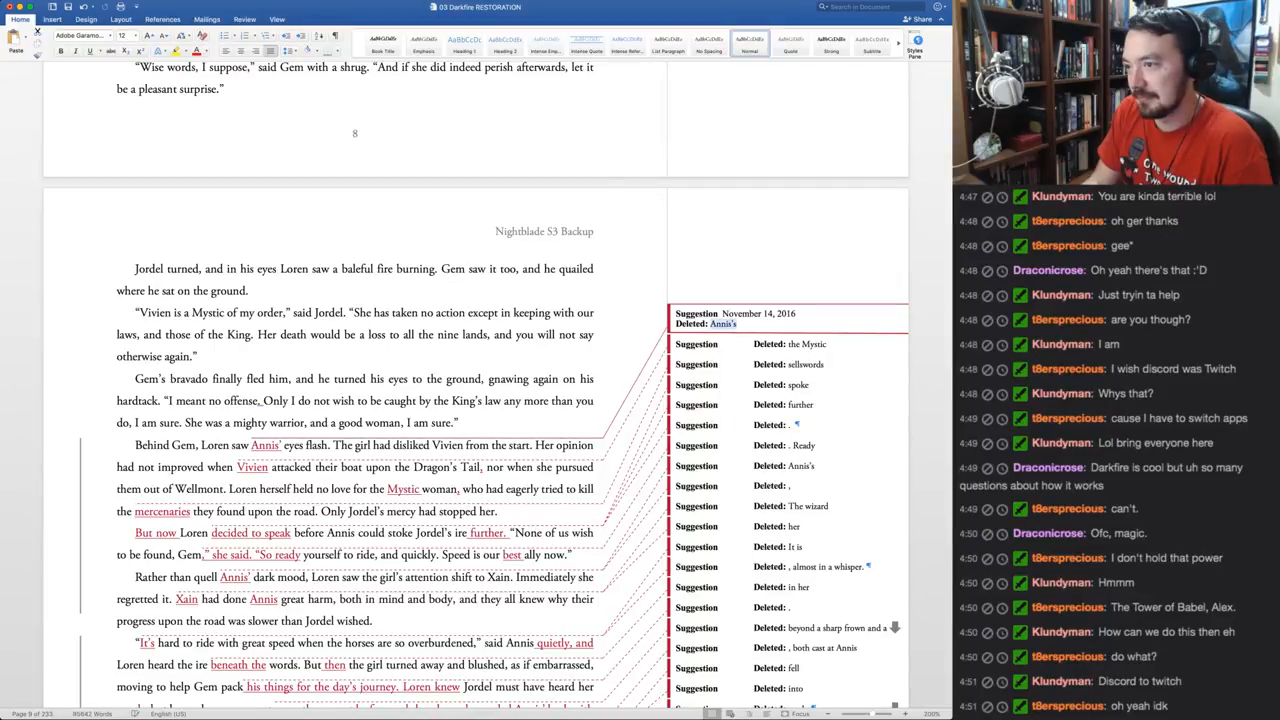
# In the paragraph starting "Behind Gem," reject "Vivien" and the "Mystic" before "woman", and accept "Annis'" and "mercenaries"
pyautogui.press('super+shift+a')
pyautogui.press('super+shift+a')
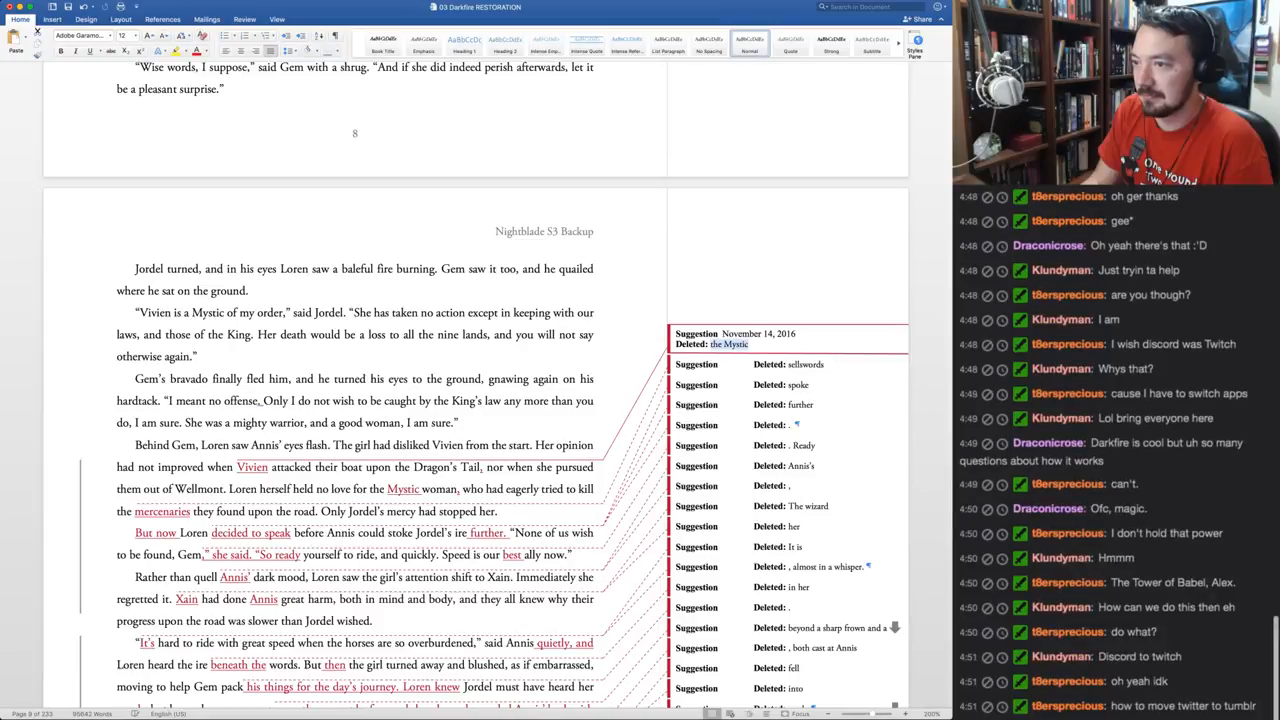
pyautogui.press('super+shift+r')
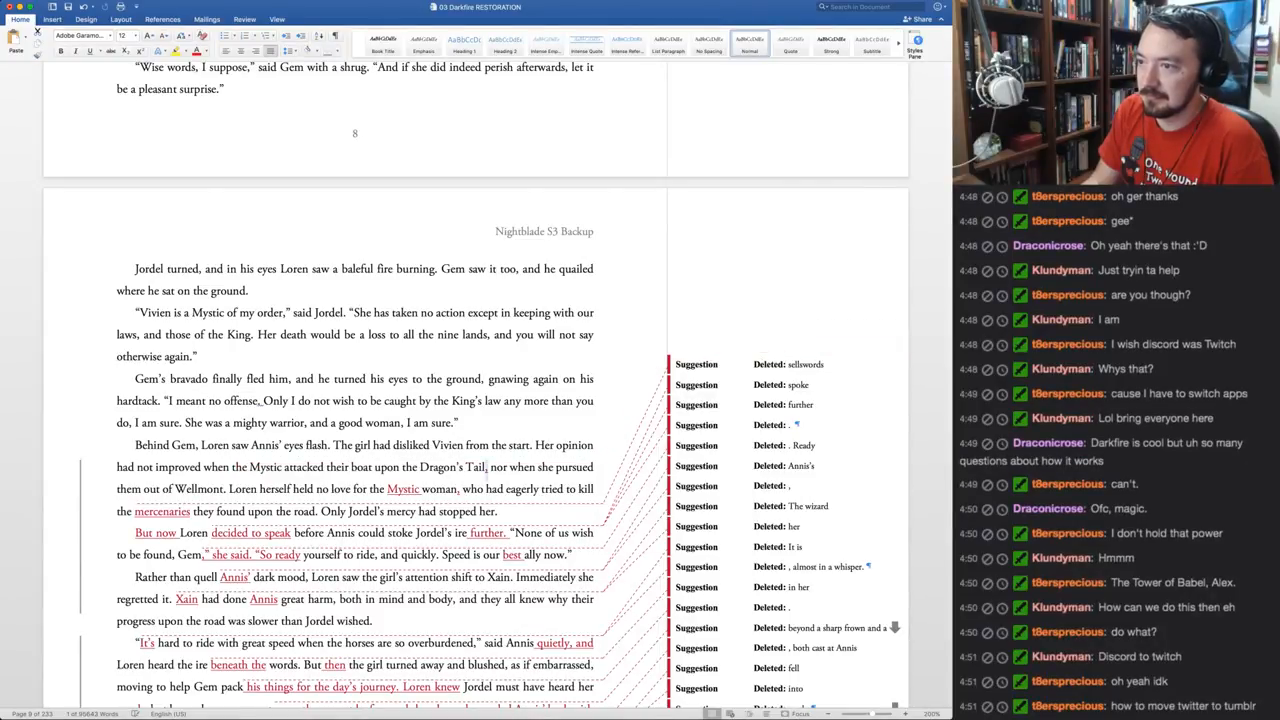
pyautogui.press('super+shift+a')
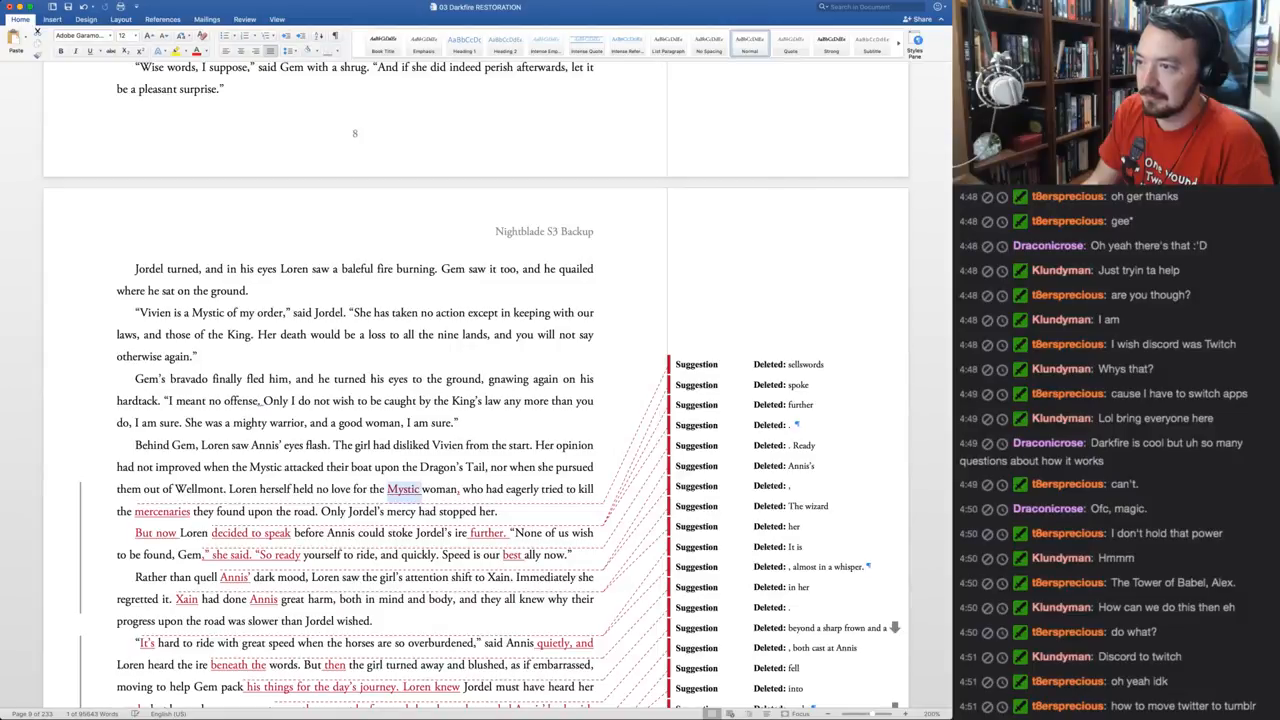
pyautogui.press('super+shift+r')
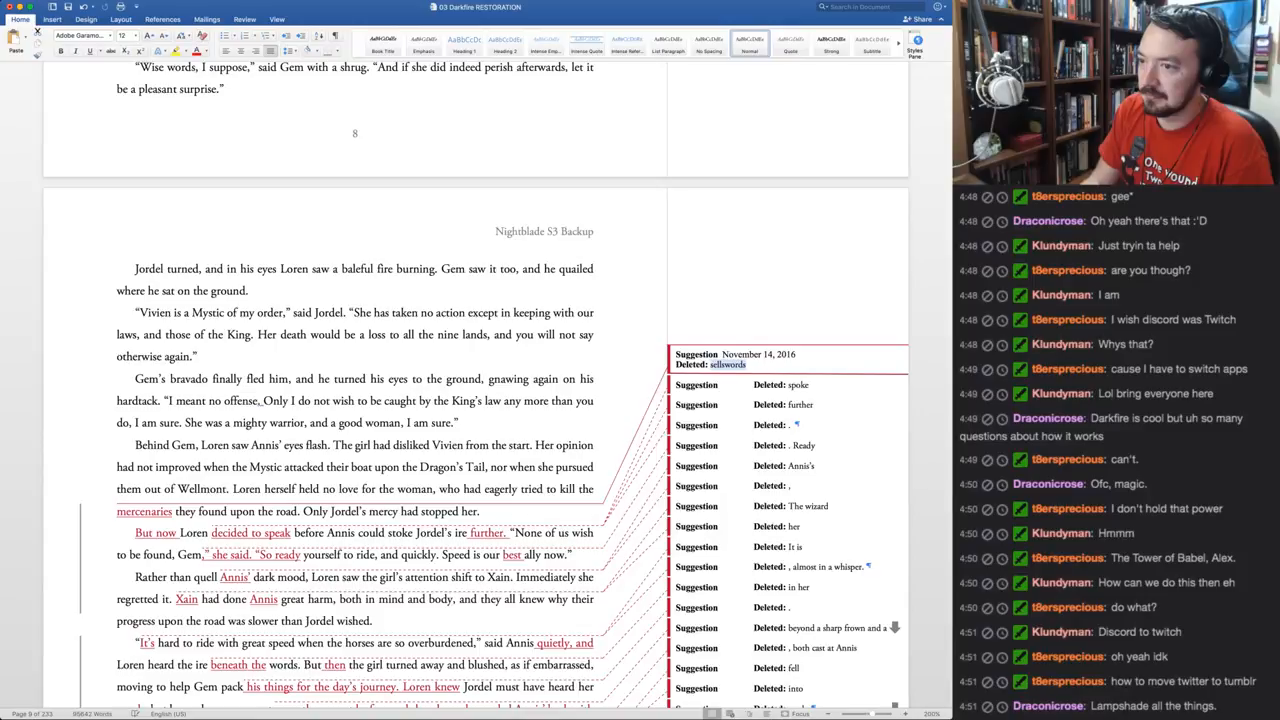
pyautogui.press('super+shift+a')
pyautogui.press('super+shift+a')
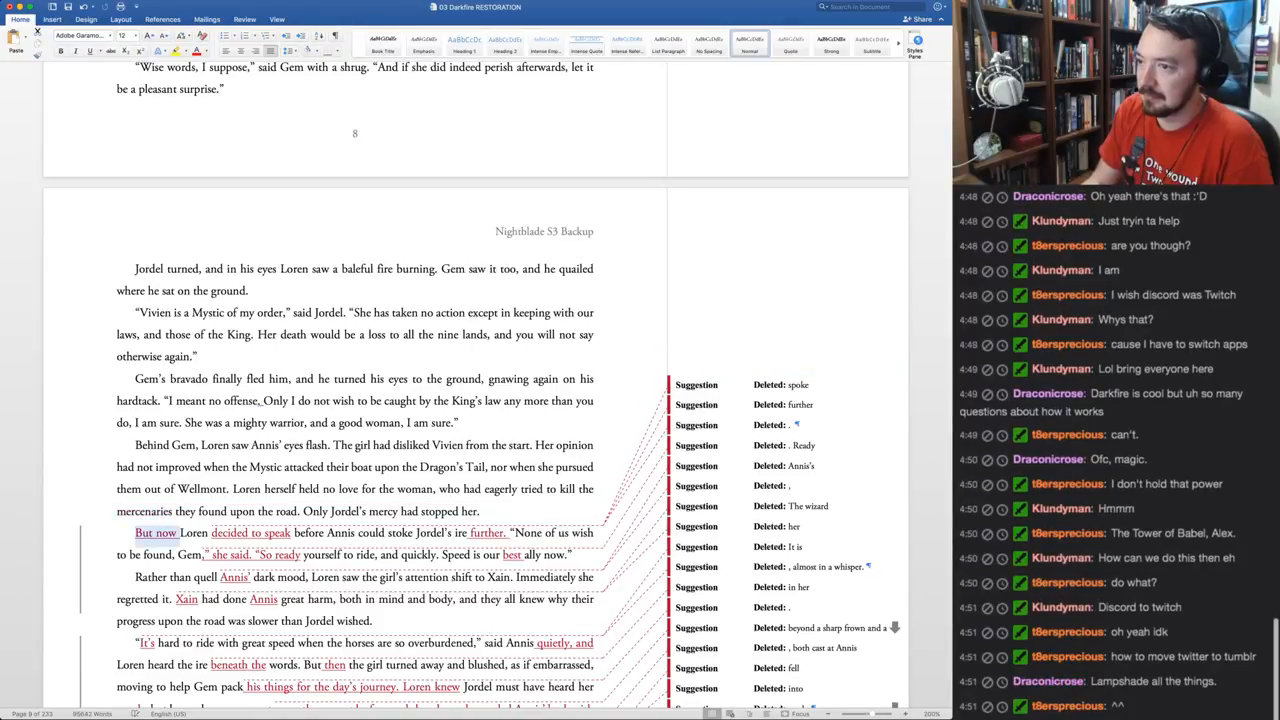
# Accept all suggestions in Loren's reply paragraph: "But now", "decided to speak", "further.", "she said. So ready" and "best"
pyautogui.press('super+shift+a')
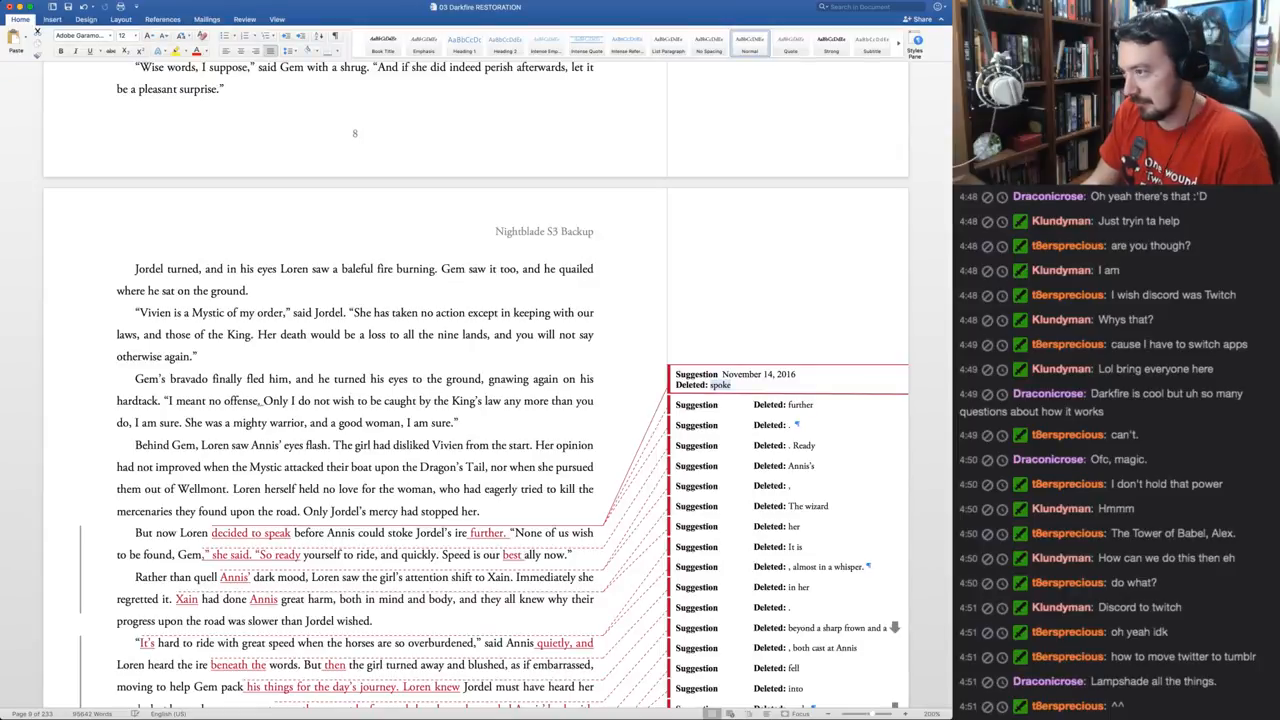
pyautogui.press('super+shift+a')
pyautogui.press('super+shift+a')
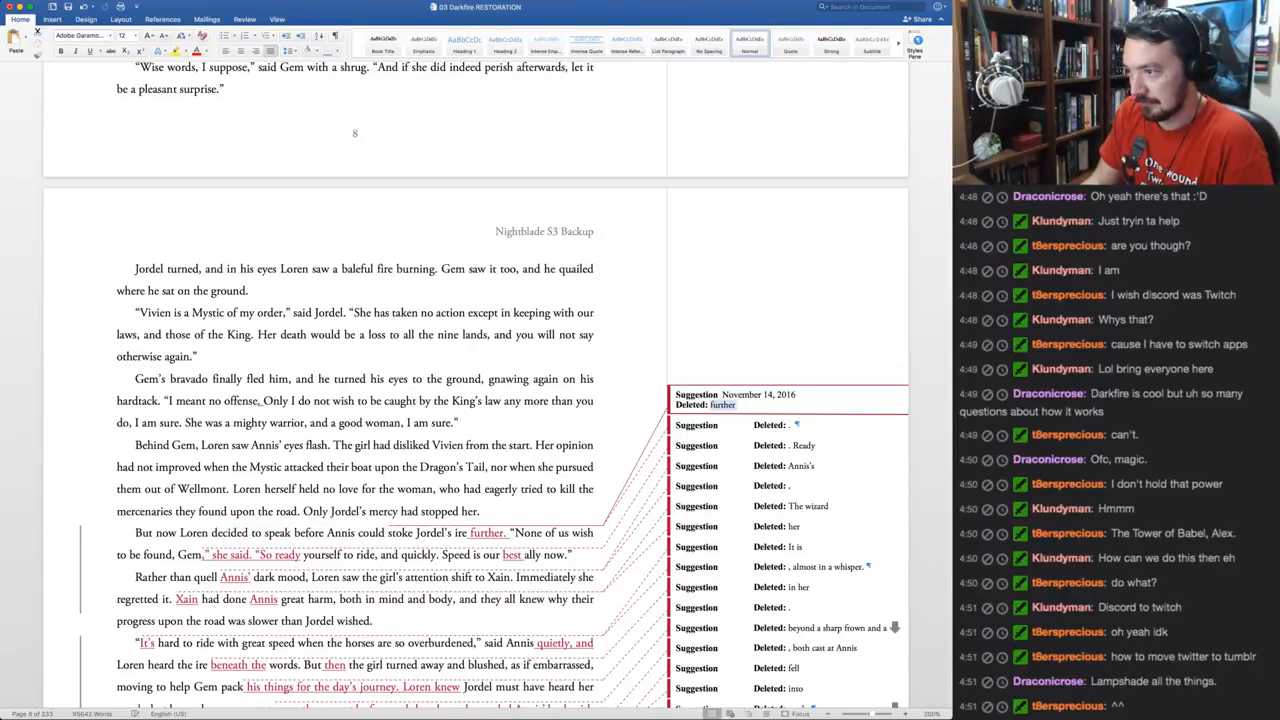
pyautogui.press('super+shift+a')
pyautogui.press('super+shift+a')
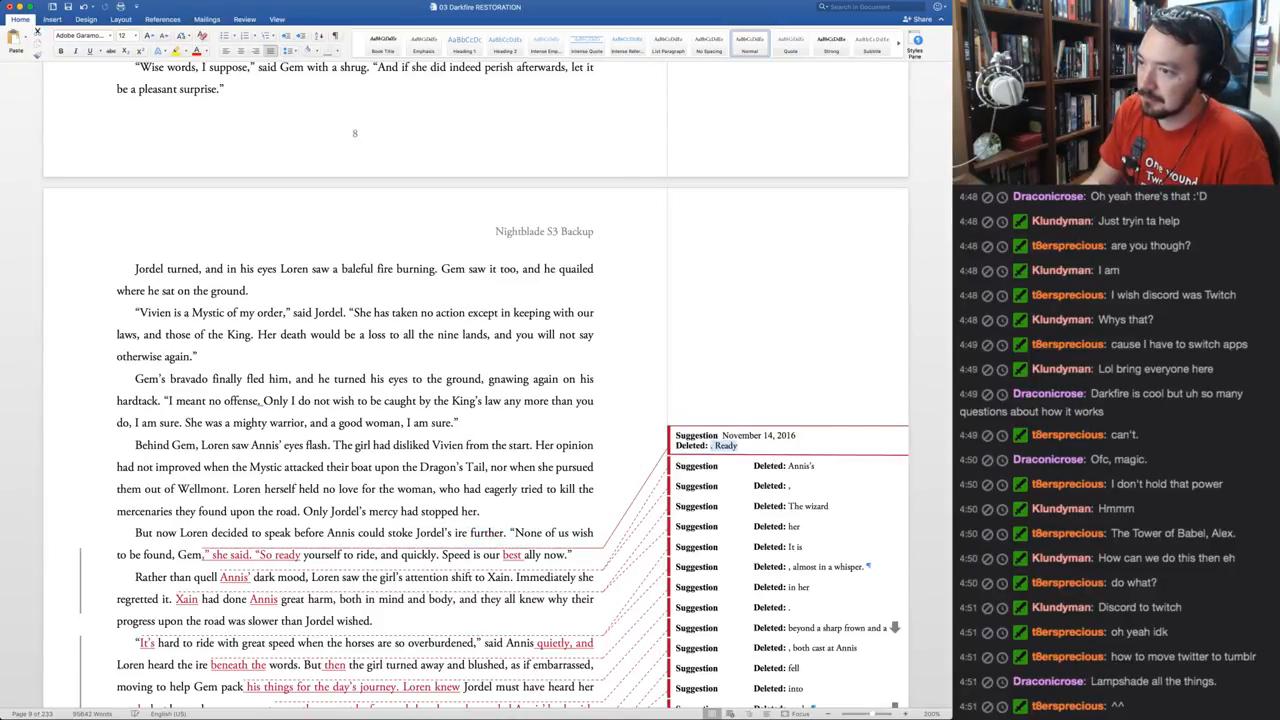
pyautogui.press('super+shift+a')
pyautogui.press('super+shift+a')
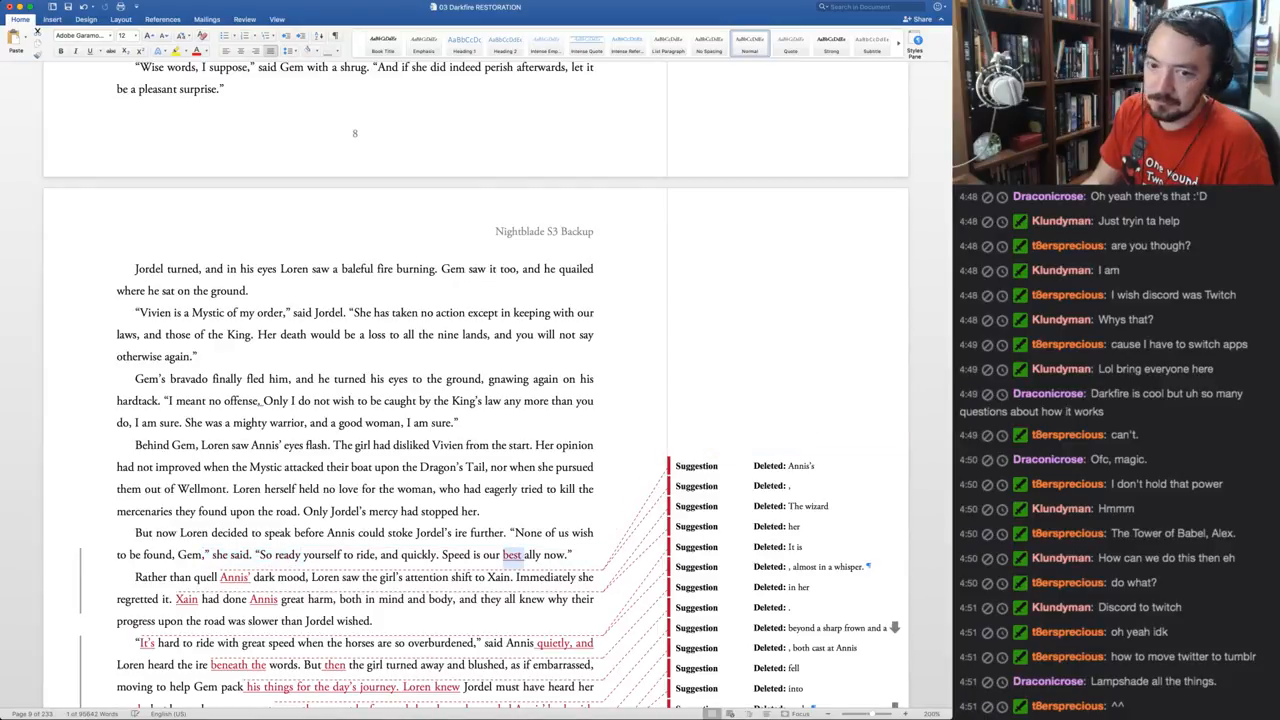
pyautogui.press('super+shift+a')
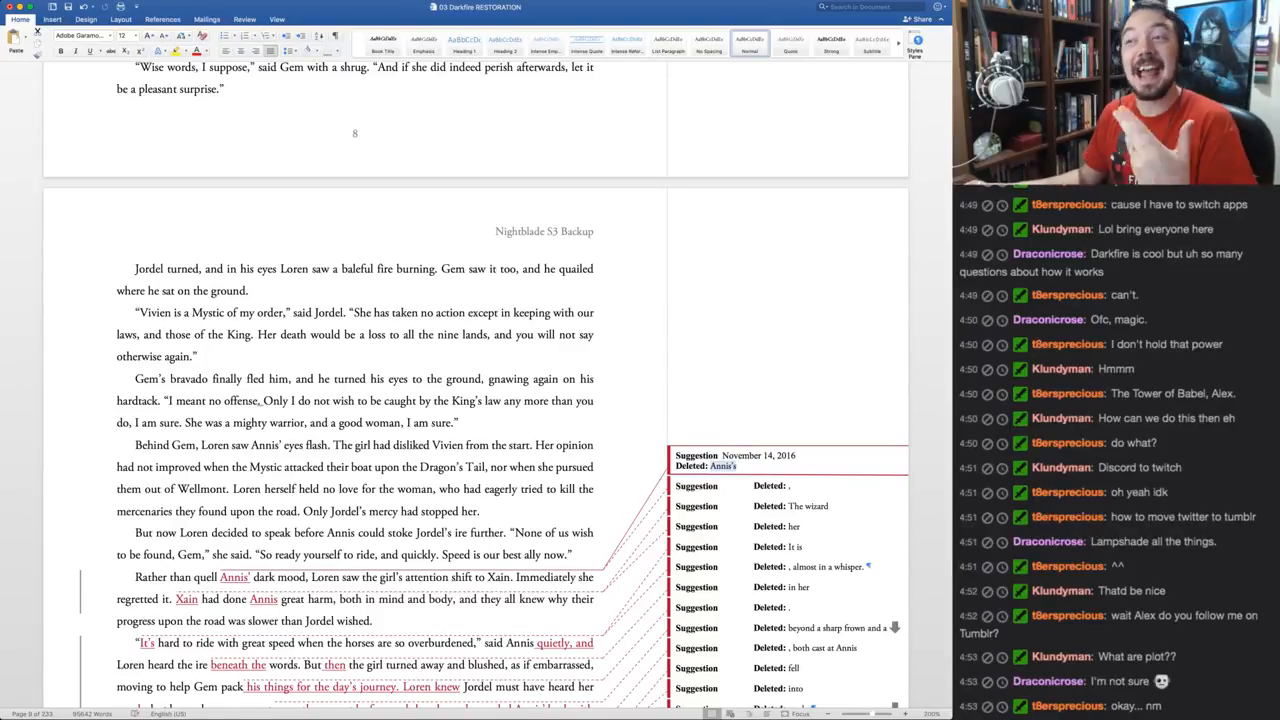
# In the paragraph starting "Rather than quell", accept "Annis'" and reword "regretted it" to "regretted speaking"
pyautogui.scroll(-3, 475, 400)
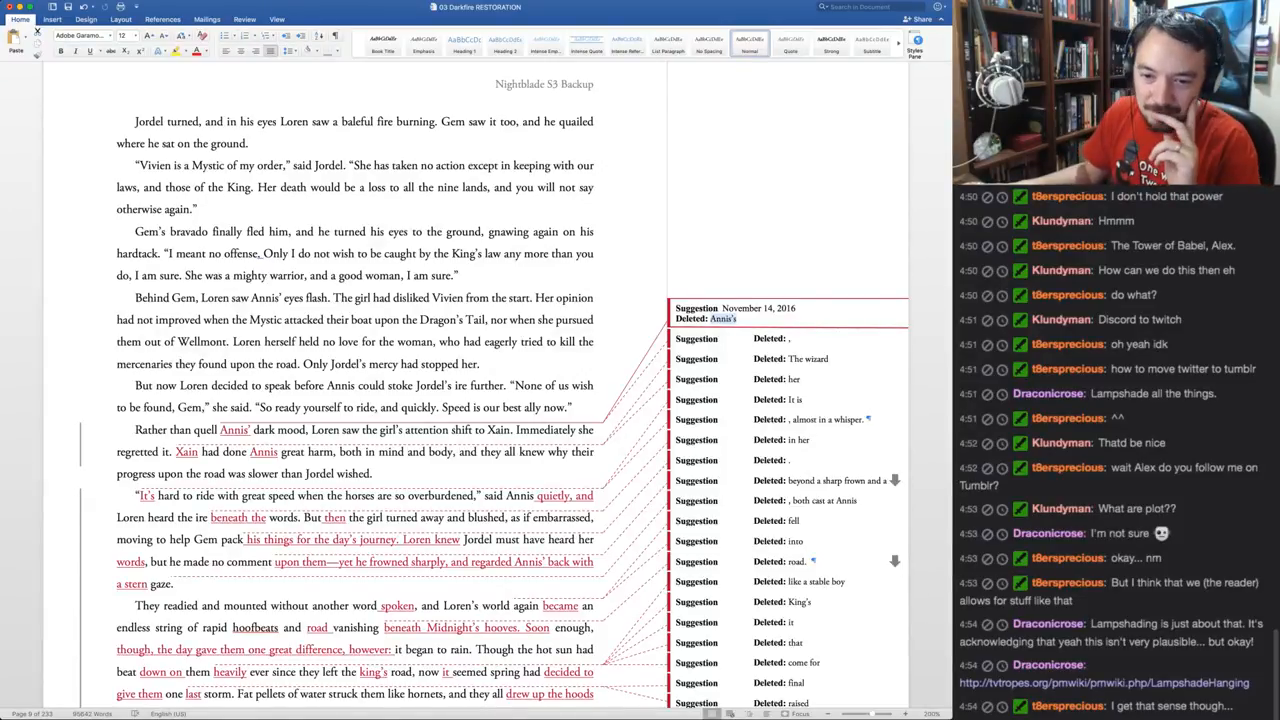
pyautogui.press('super+Tab')
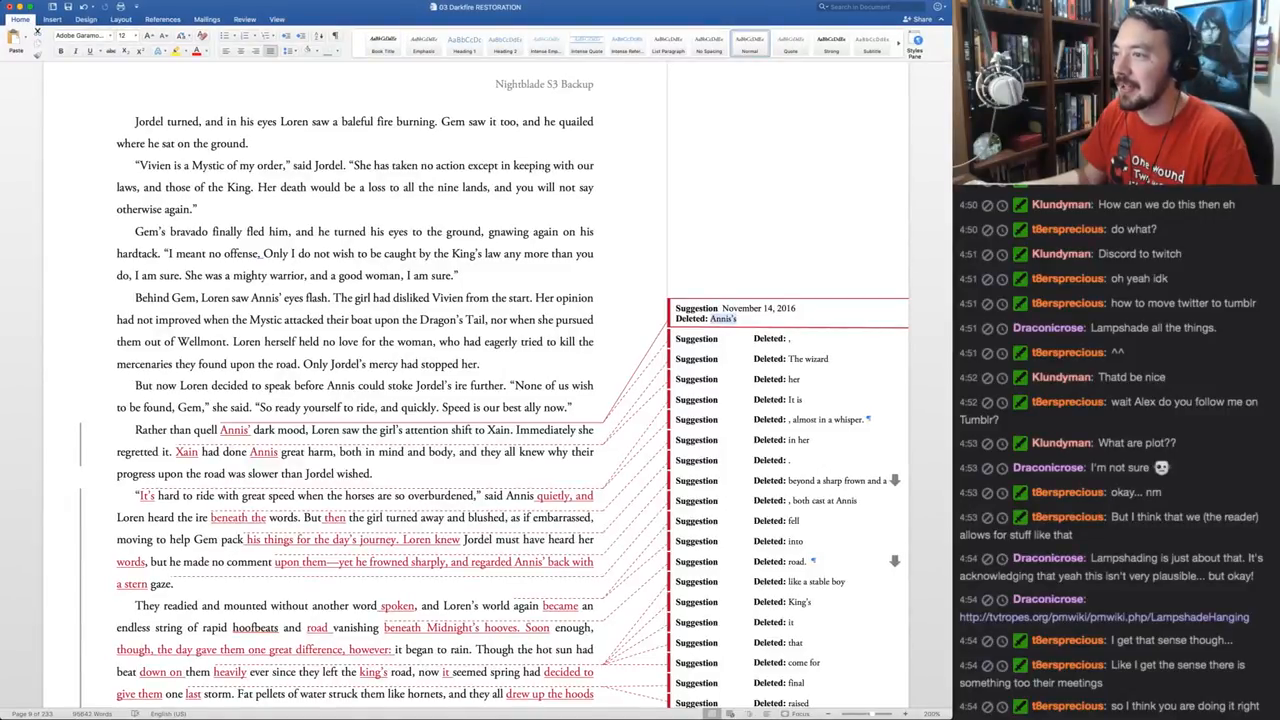
pyautogui.scroll(-2, 355, 400)
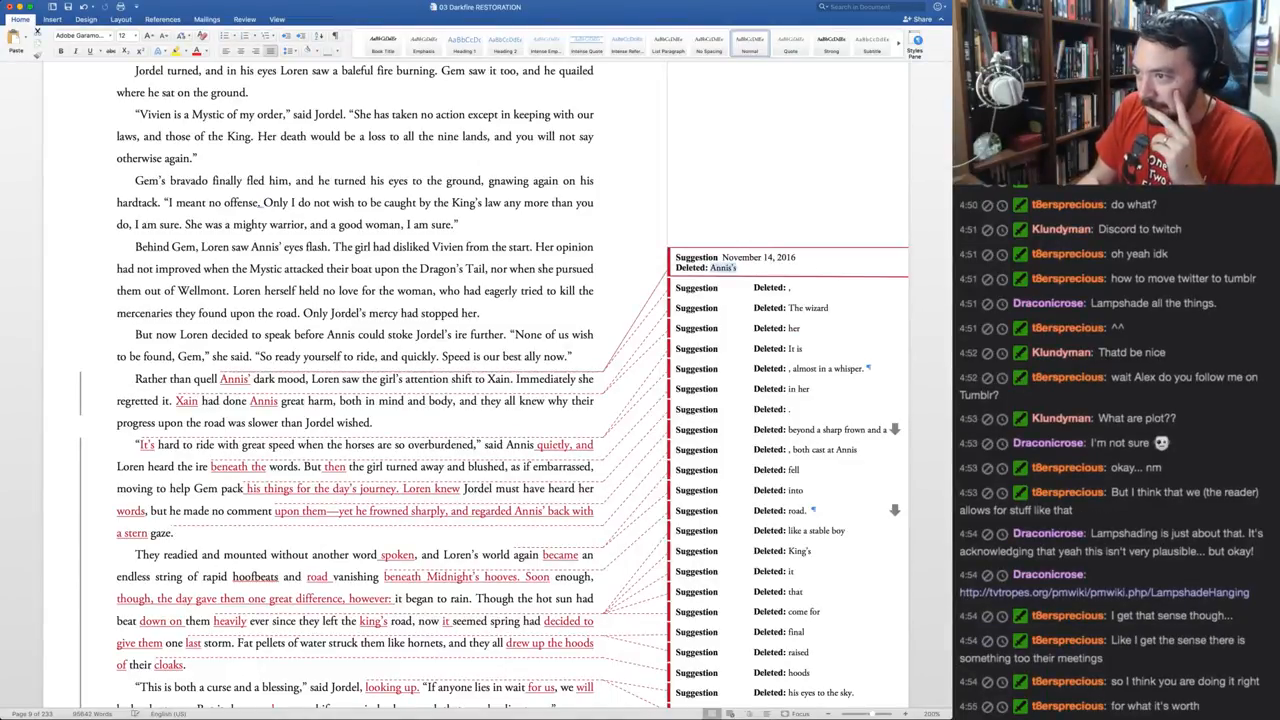
pyautogui.press('super+shift+a')
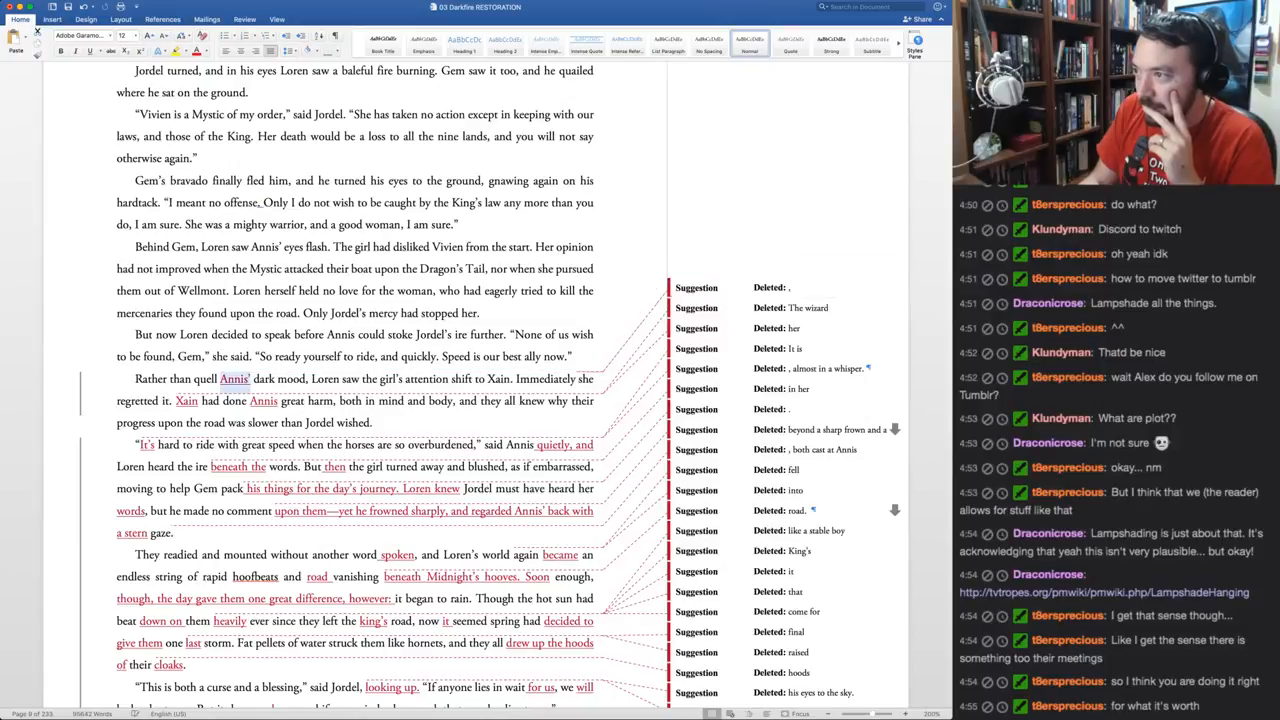
pyautogui.press('super+shift+a')
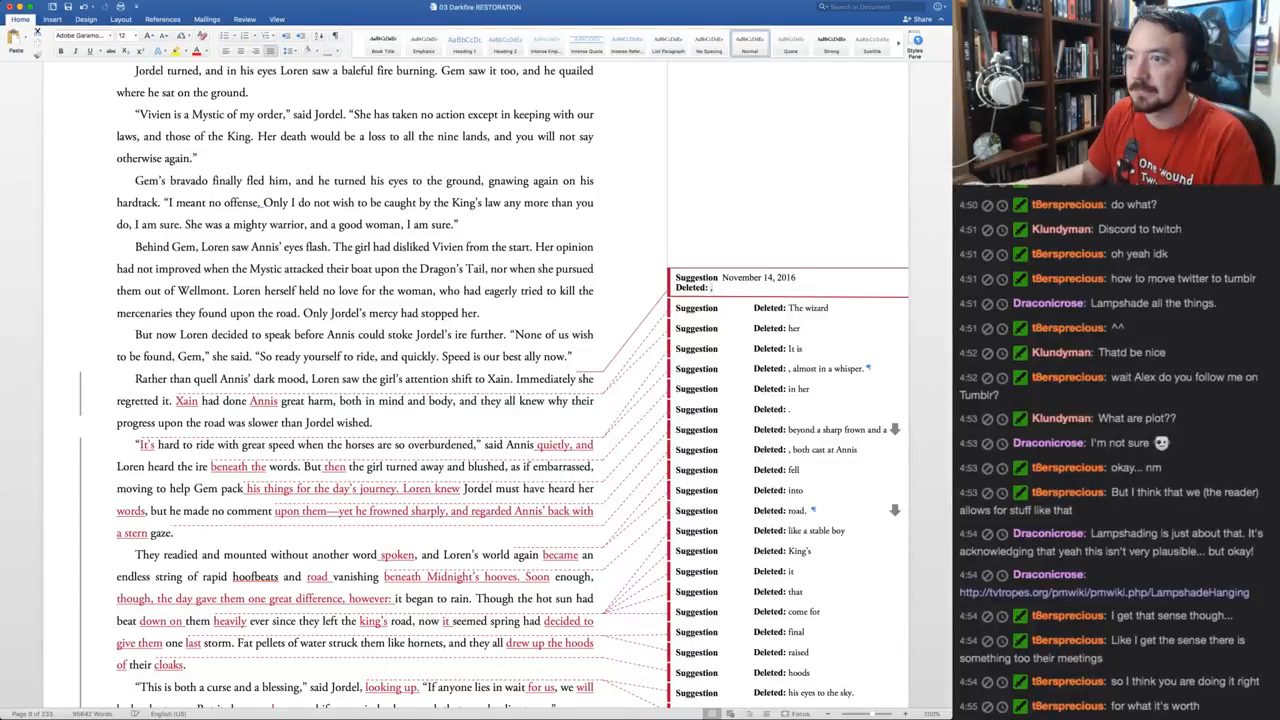
pyautogui.press('super+shift+a')
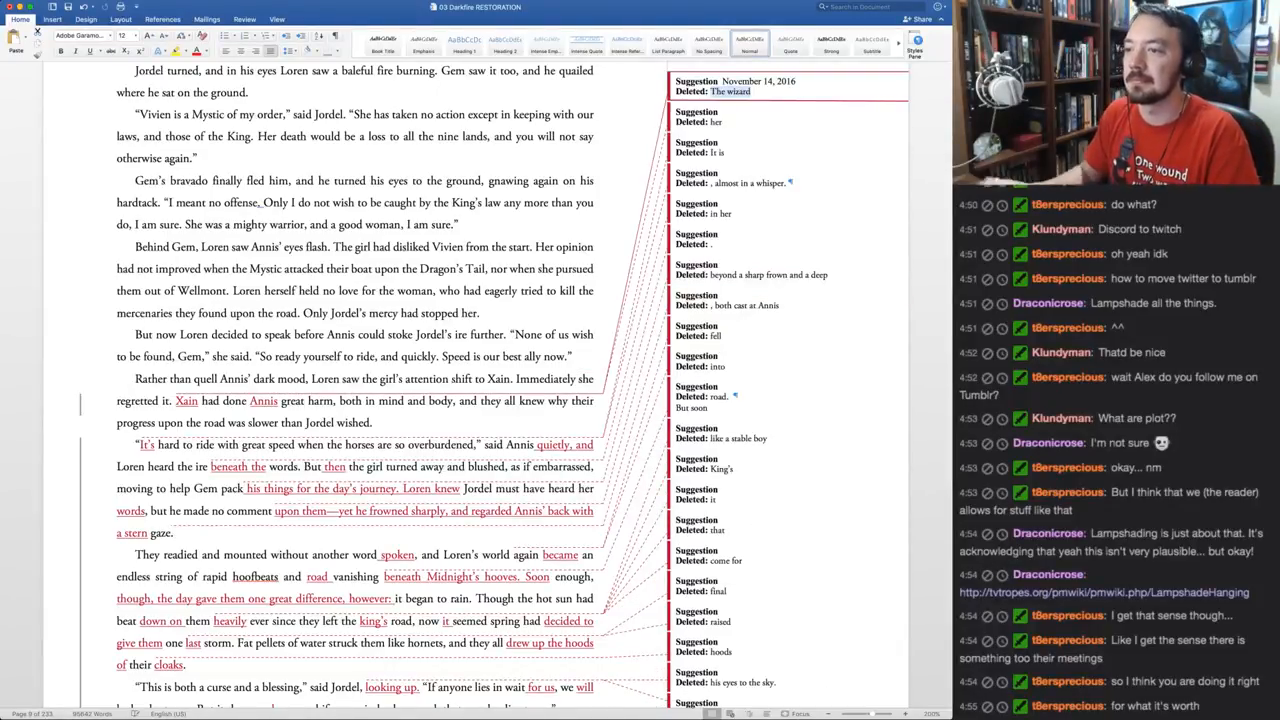
pyautogui.doubleClick(166, 401)
pyautogui.write('speaking')
# In the sentence about great harm, reject "Xain" in favour of "The wizard" and accept "Annis"
pyautogui.press('super+shift+a')
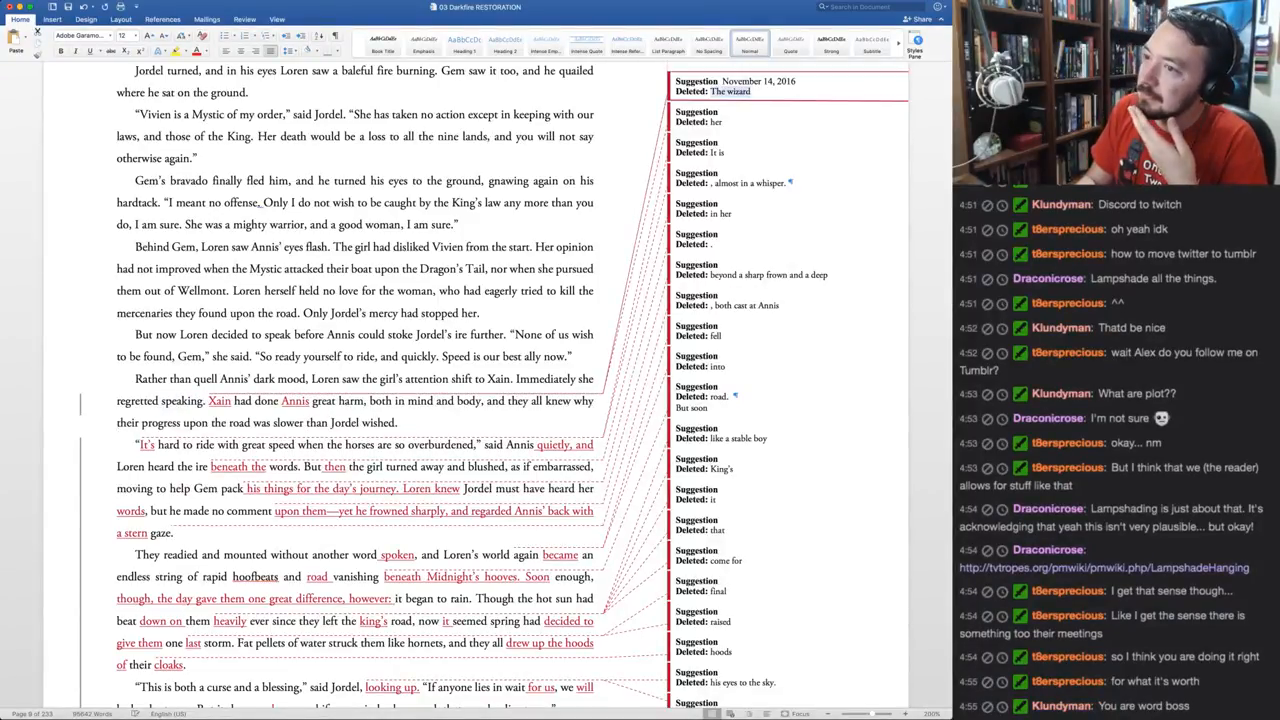
pyautogui.press('super+shift+r')
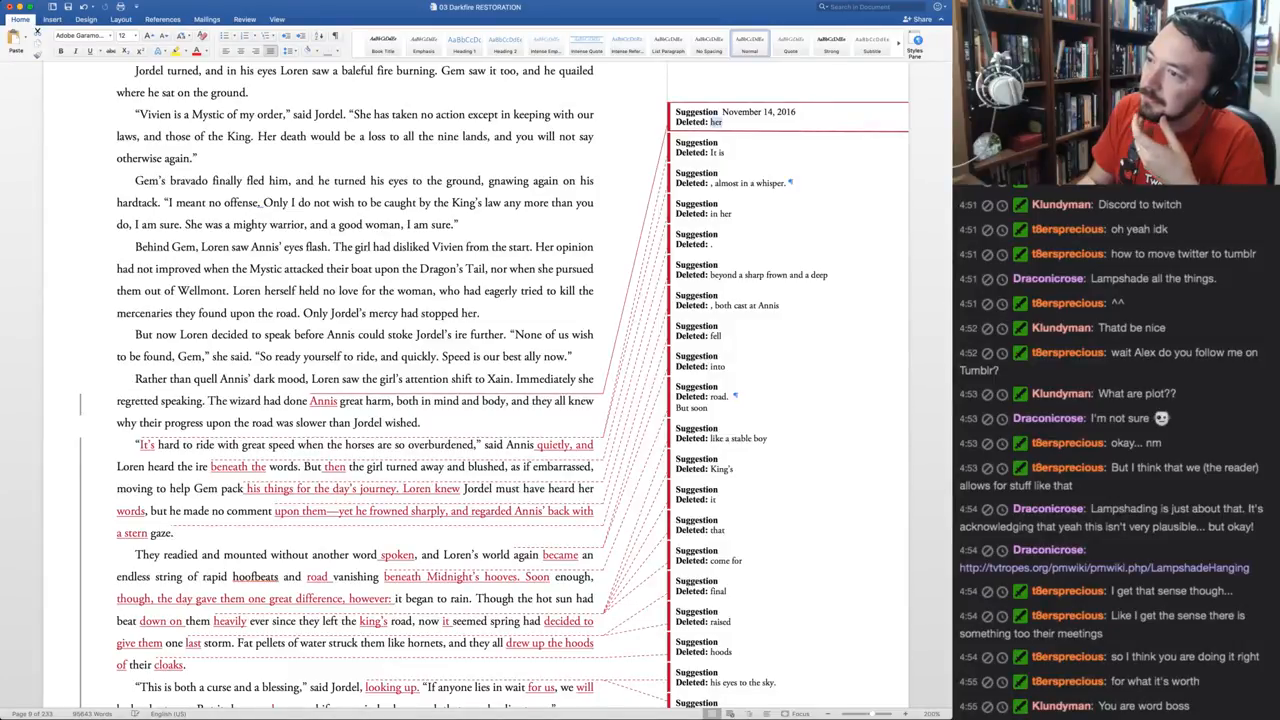
pyautogui.press('super+shift+a')
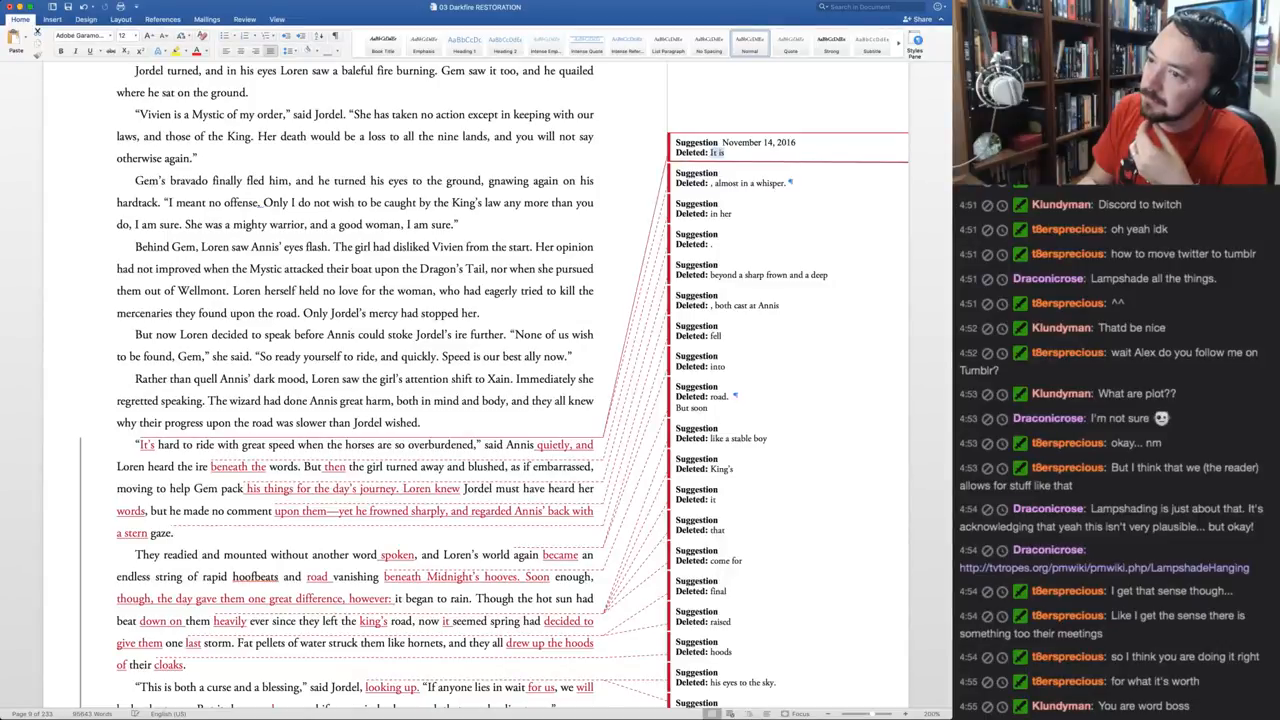
# In Annis' line about riding with great speed, reject "It's" for "It is", and accept "quietly, and", "beneath the" and "then" with their paired deletions
pyautogui.press('super+shift+r')
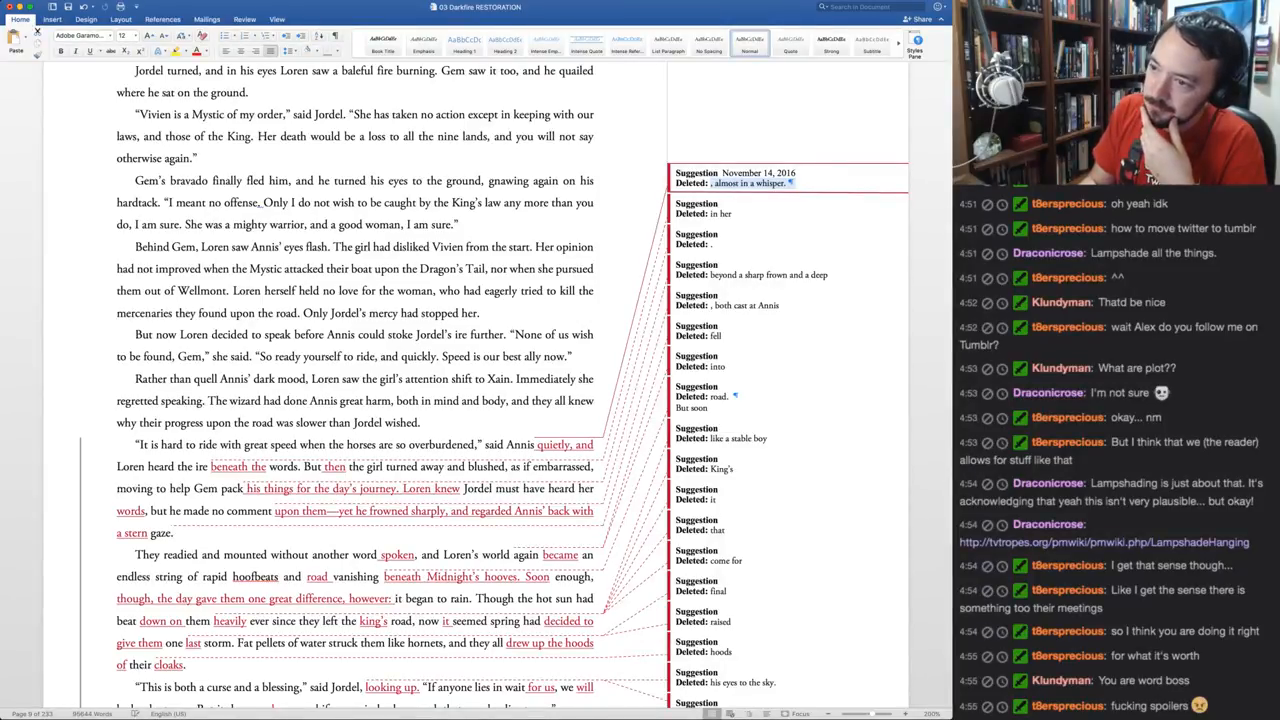
pyautogui.press('super+shift+a')
pyautogui.press('super+shift+a')
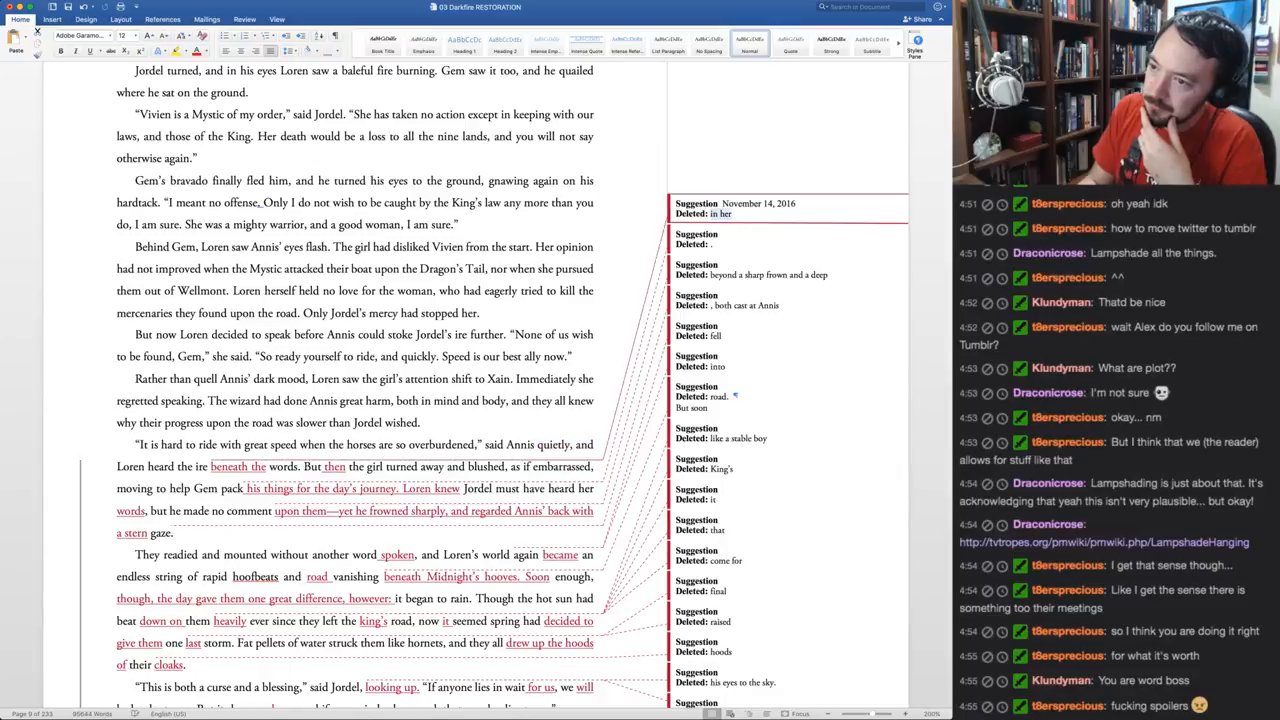
pyautogui.press('super+shift+a')
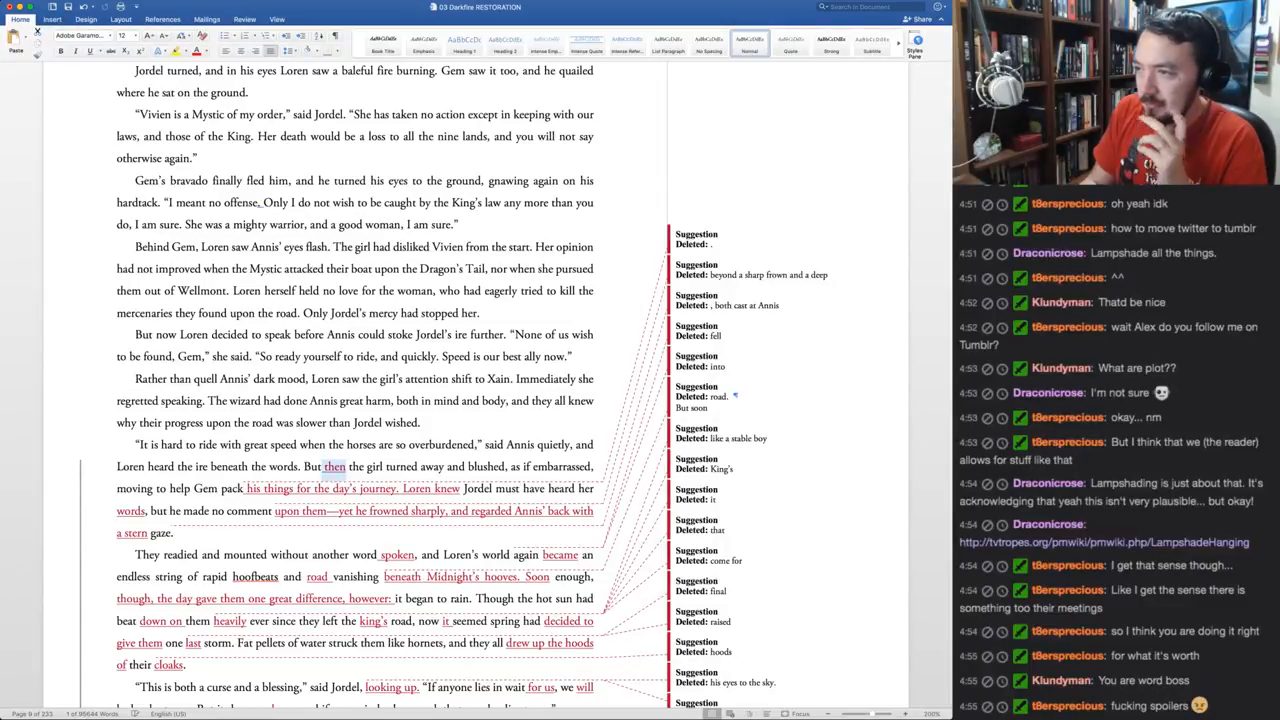
pyautogui.press('super+shift+a')
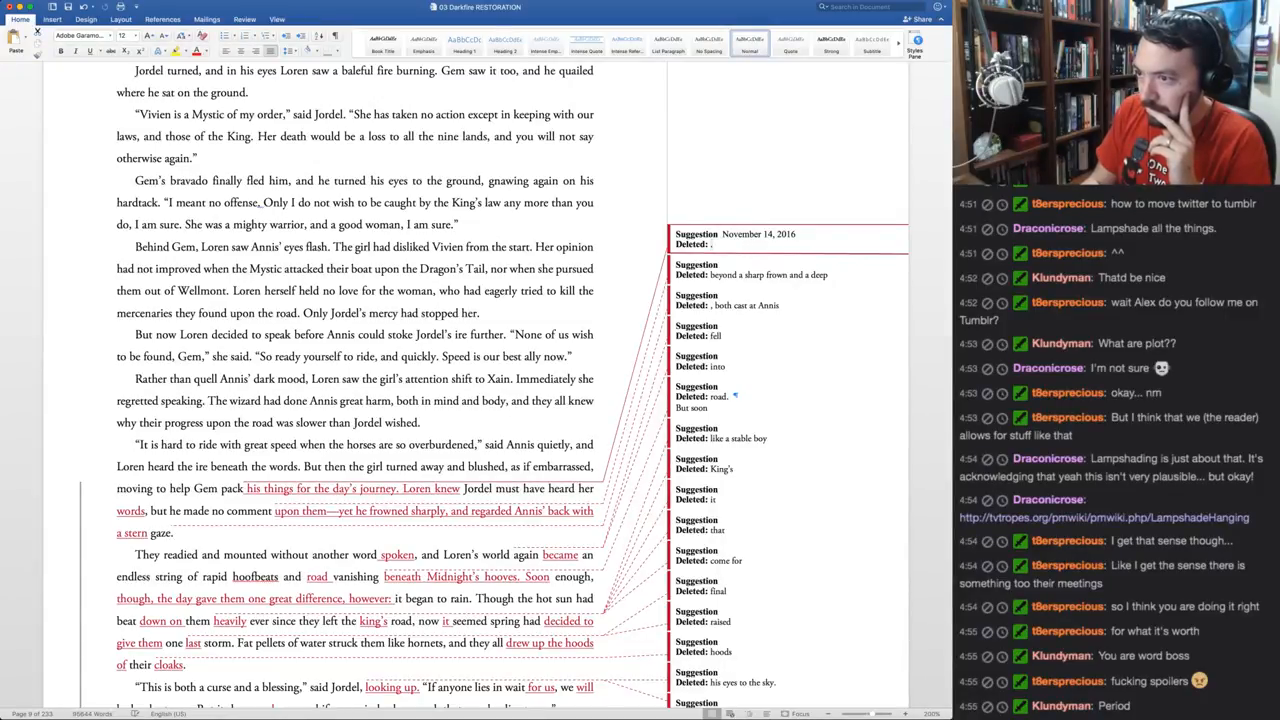
# In the same paragraph, reject "his things for the day's journey. Loren knew" and "words", and restore "beyond a sharp frown and a deep"
pyautogui.press('super+shift+r')
pyautogui.press('super+shift+r')
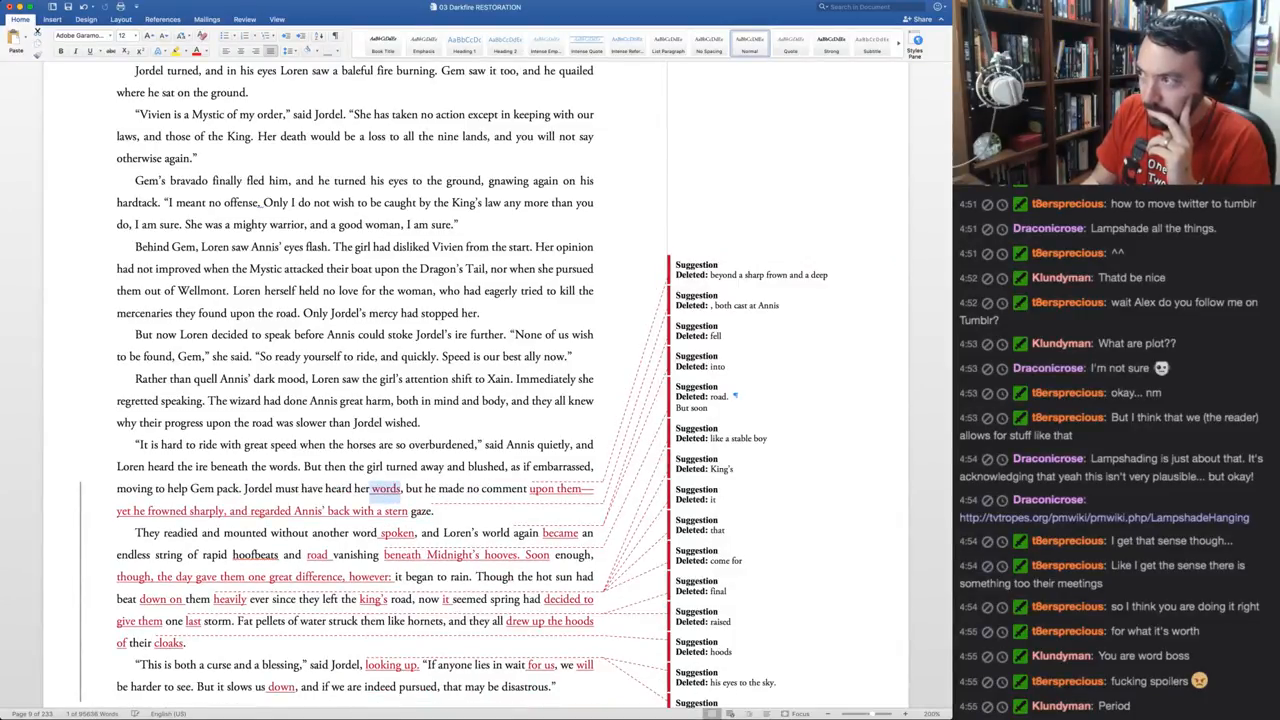
pyautogui.press('super+shift+r')
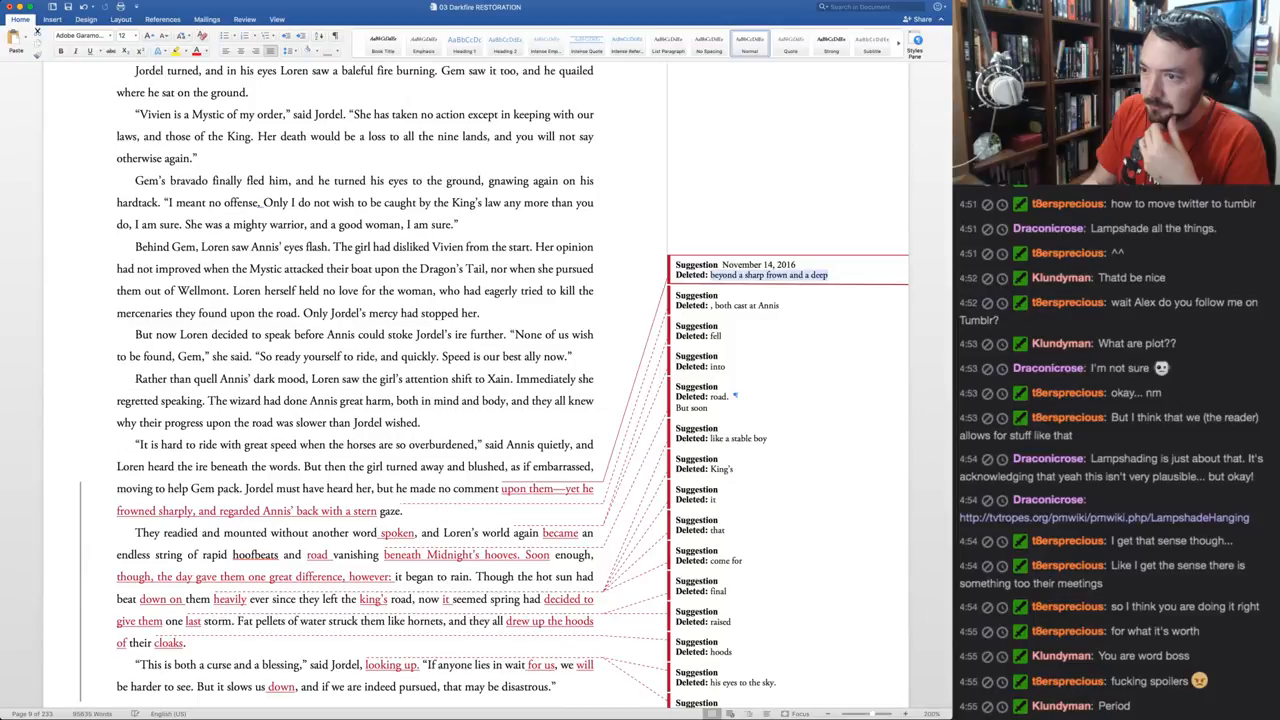
pyautogui.hotkey('ctrl', 'r')
pyautogui.hotkey('ctrl', 'r')
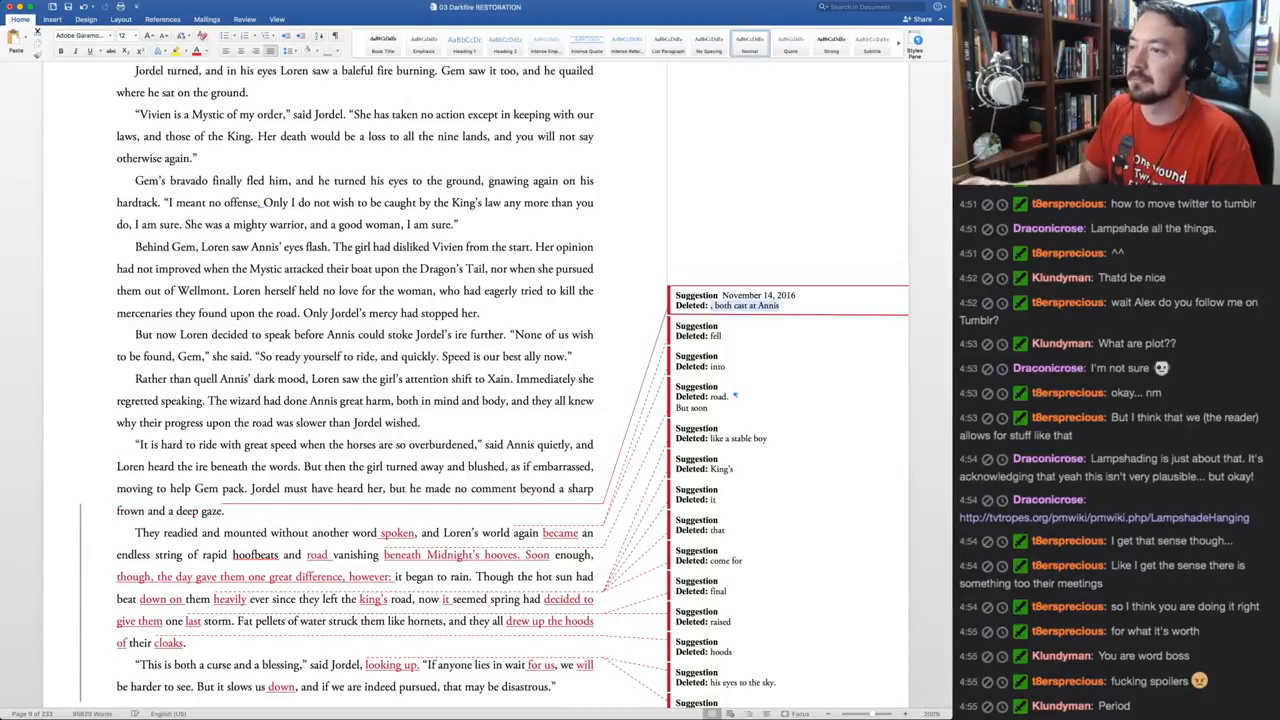
# Reword the ending after "no comment" to ". He only frowned, and turned a sharp gaze on her back" and accept deleting ", both cast at Annis"
pyautogui.click(467, 489)
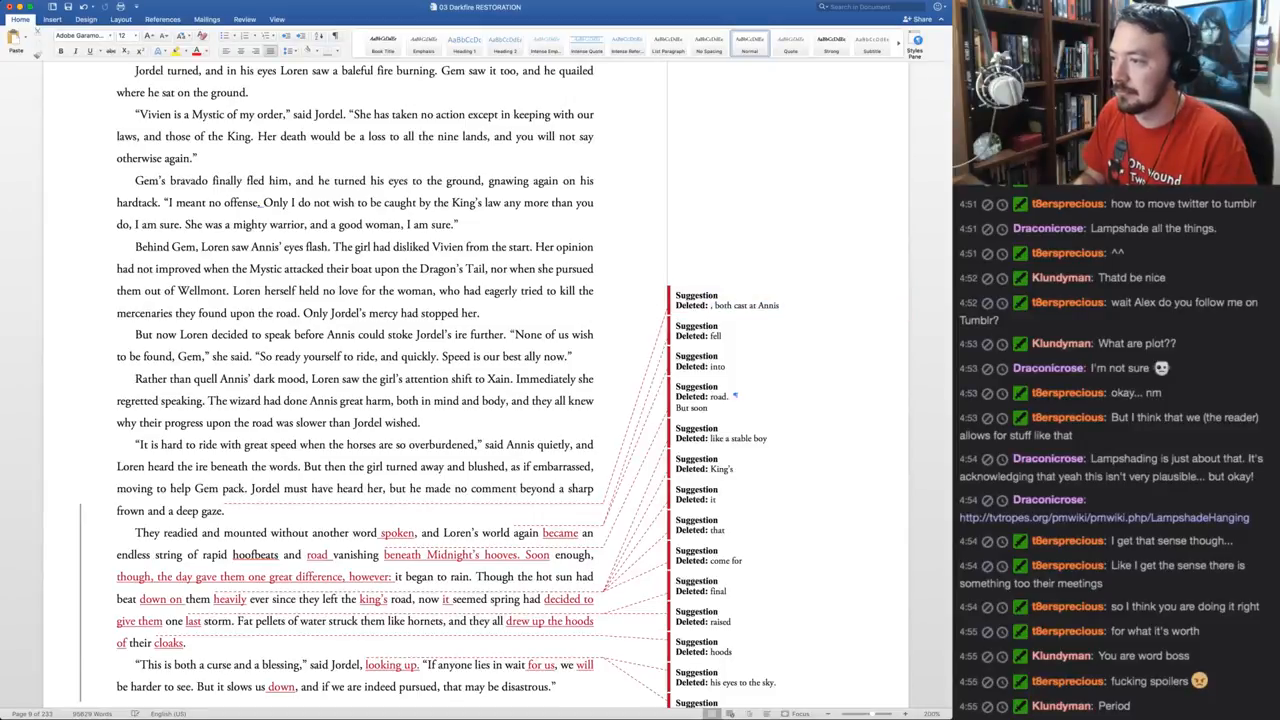
pyautogui.moveTo(520, 488); pyautogui.dragTo(140, 510)
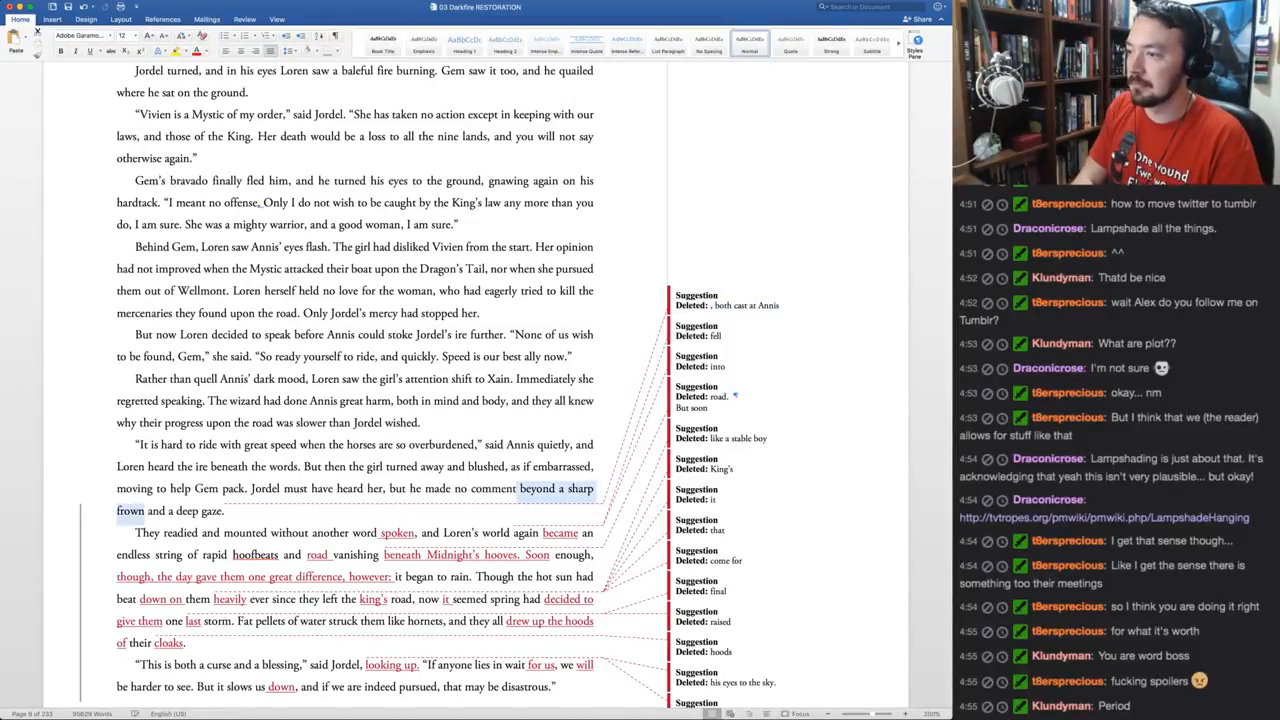
pyautogui.press('BackSpace')
pyautogui.write('. He only frowne')
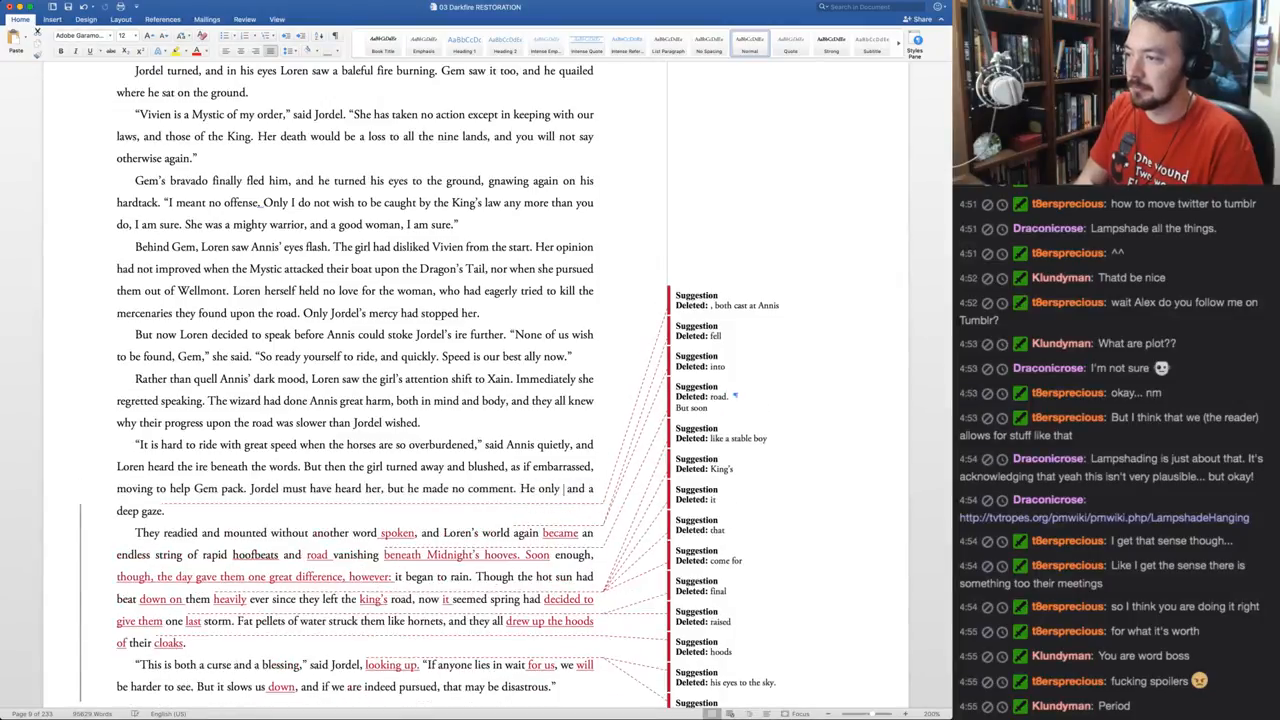
pyautogui.write('d,')
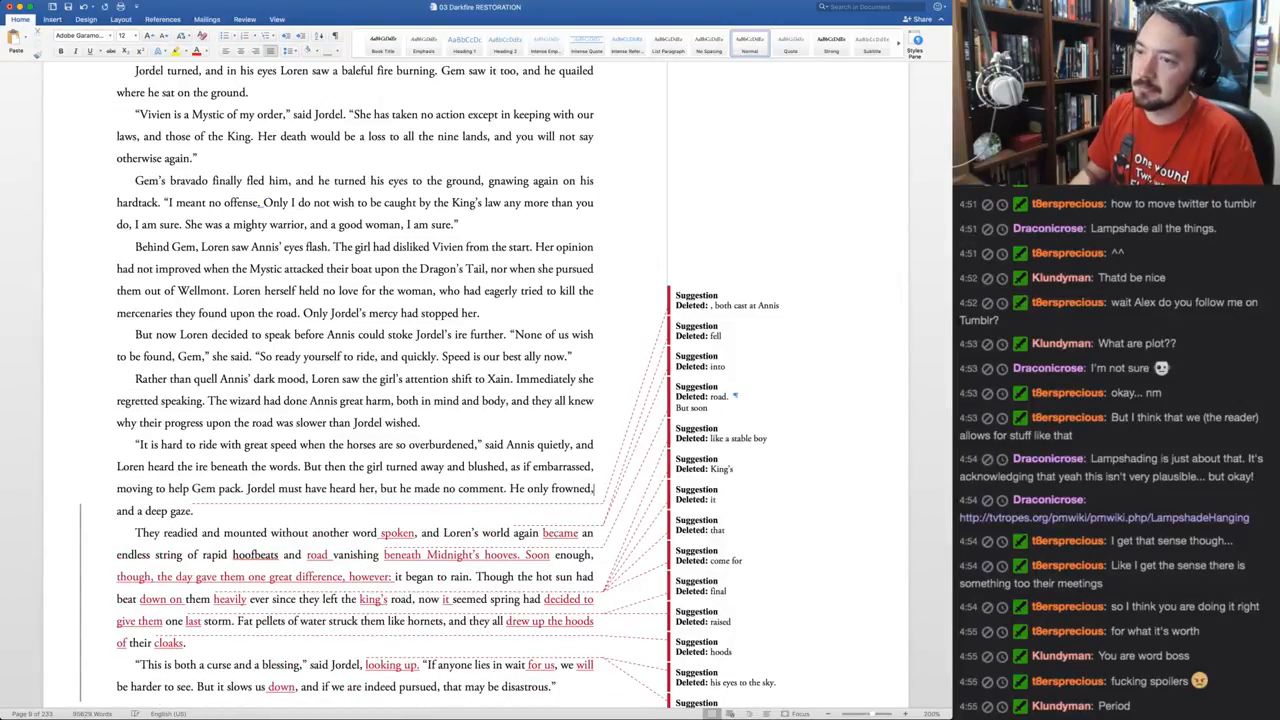
pyautogui.write(' and turned')
pyautogui.hotkey('alt', 'shift', 'Right')
pyautogui.write('sharp')
pyautogui.hotkey('alt', 'Right')
pyautogui.write('on her back')
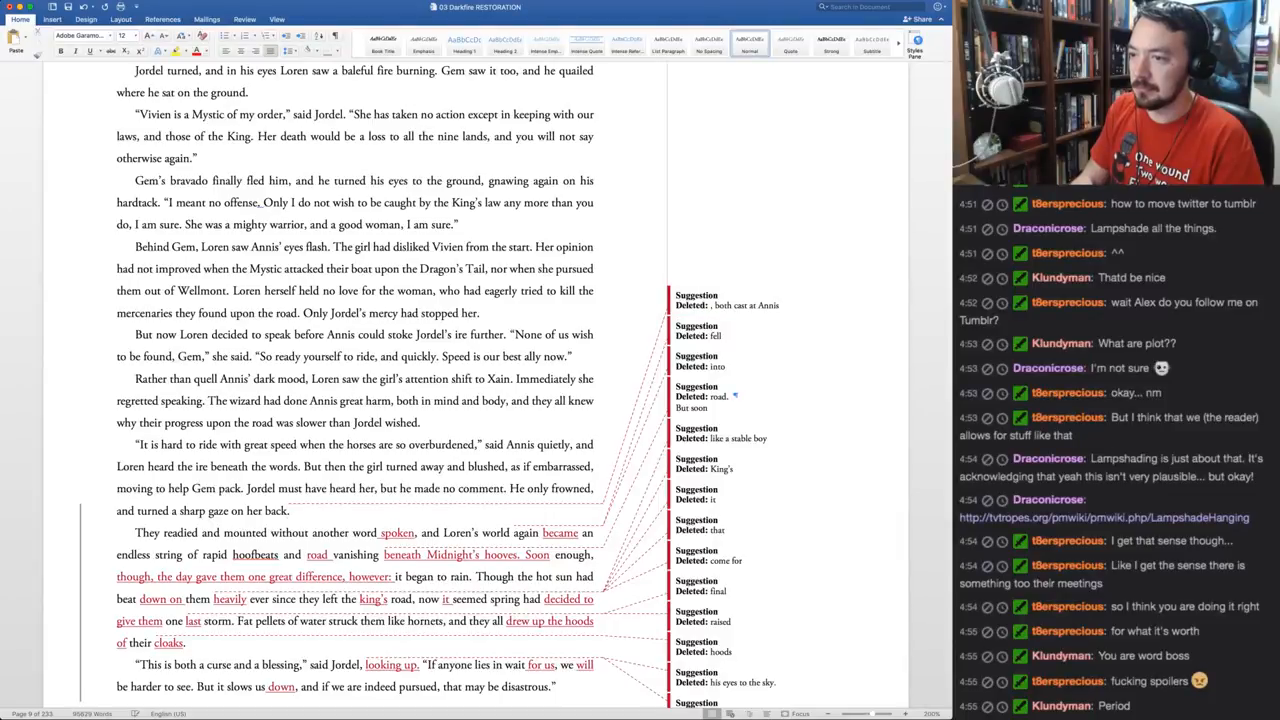
pyautogui.press('super+shift+a')
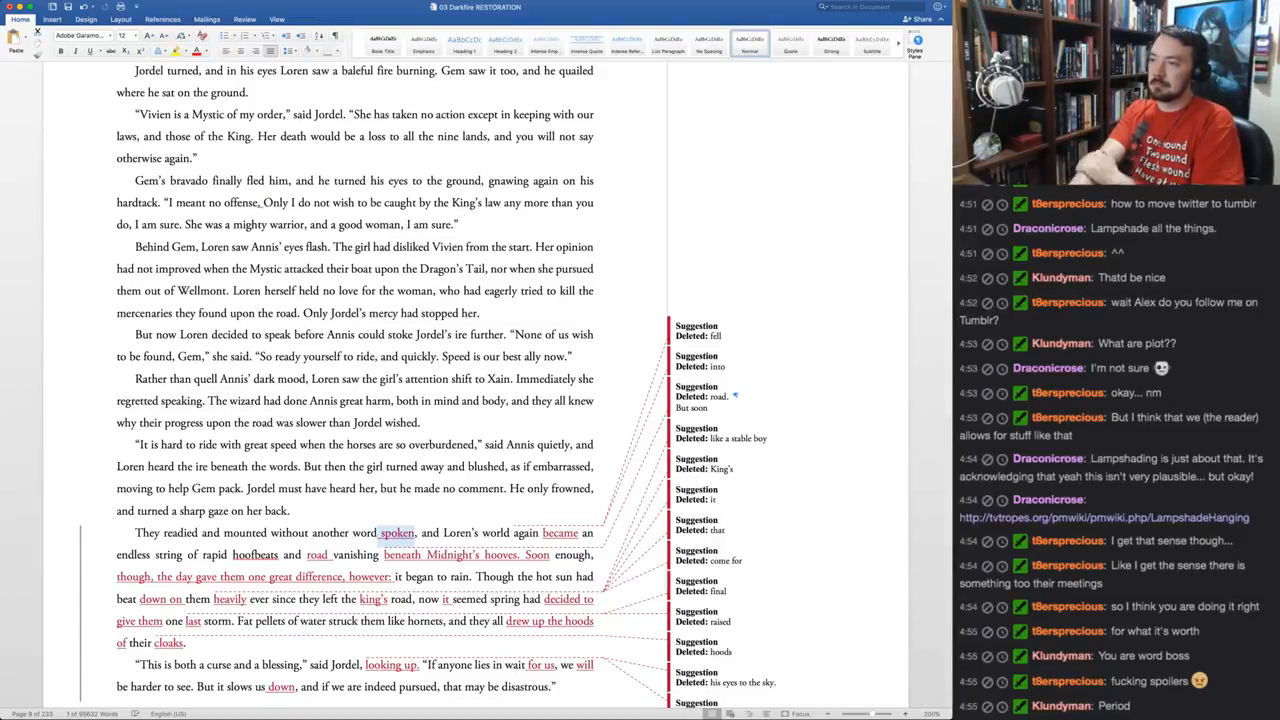
# In the paragraph starting "They readied and mounted", remove "spoken" and accept "became" in place of "fell into"
pyautogui.press('Delete')
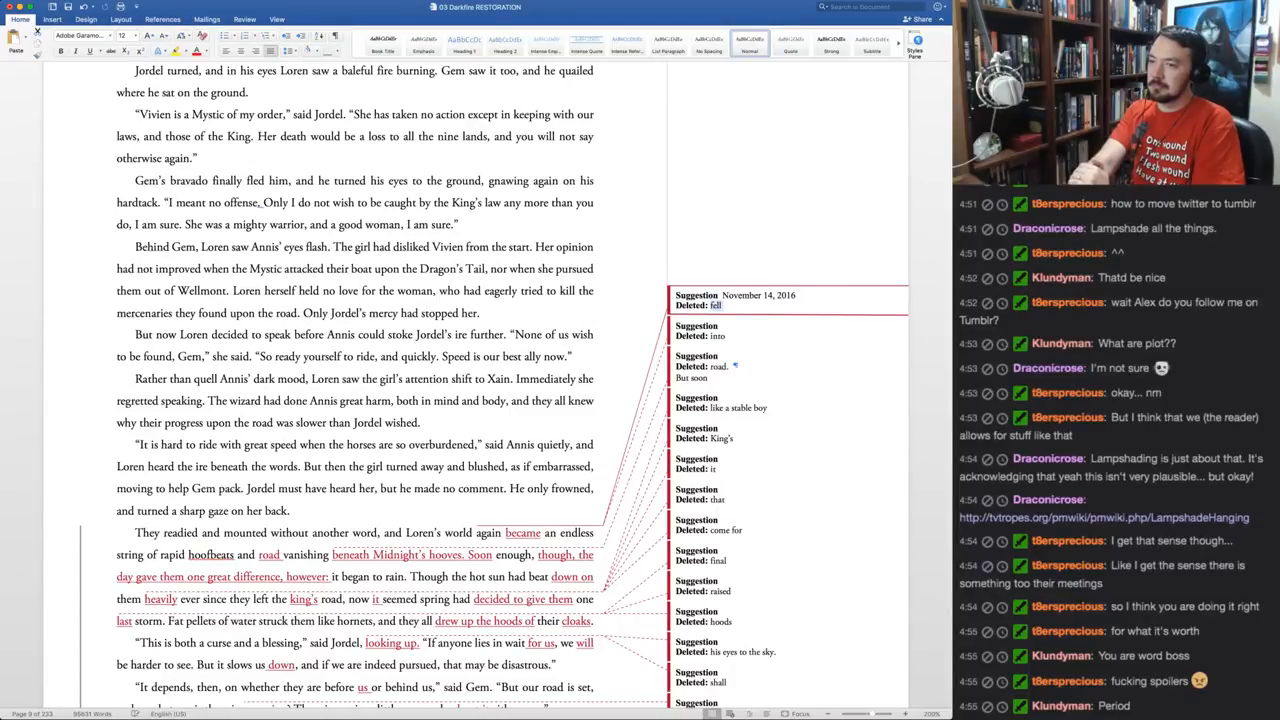
pyautogui.hotkey('ctrl', 'shift', 'a')
pyautogui.hotkey('ctrl', 'shift', 'a')
pyautogui.hotkey('ctrl', 'shift', 'a')
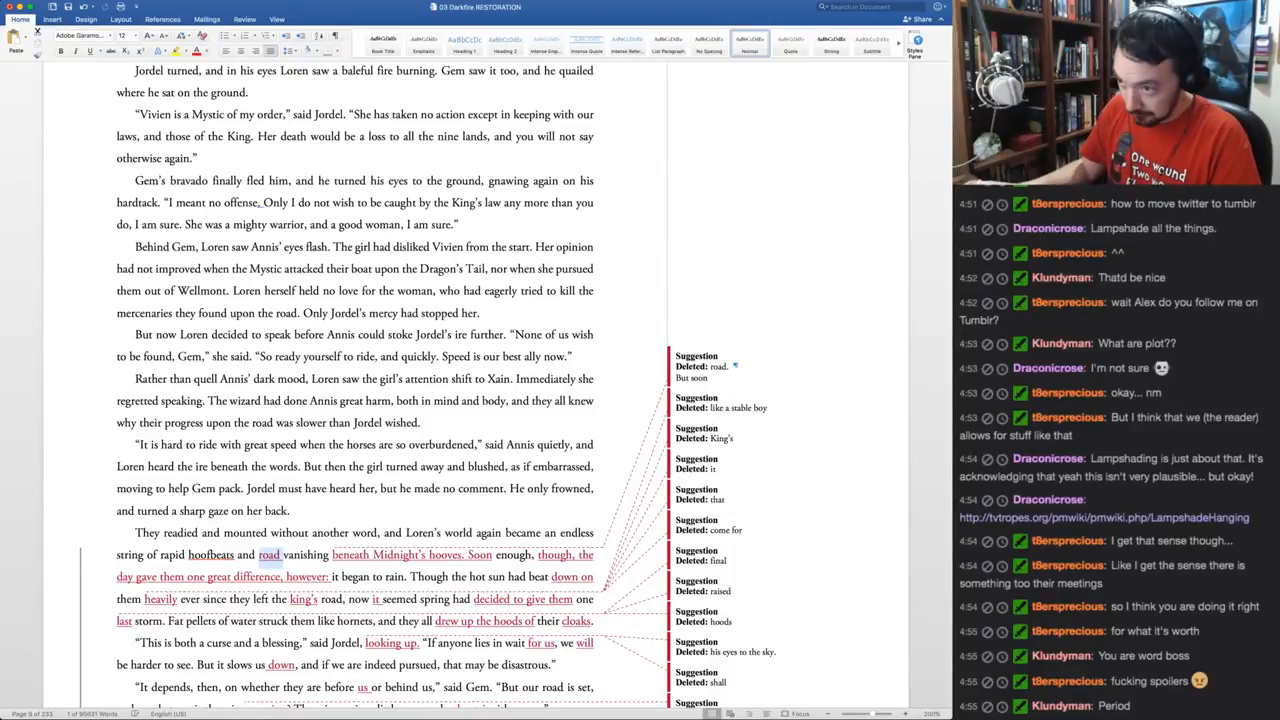
# Delete "rapid hoofbeats and" after "endless string of", and accept "road" and "beneath Midnight's hooves. Soon"
pyautogui.doubleClick(211, 555)
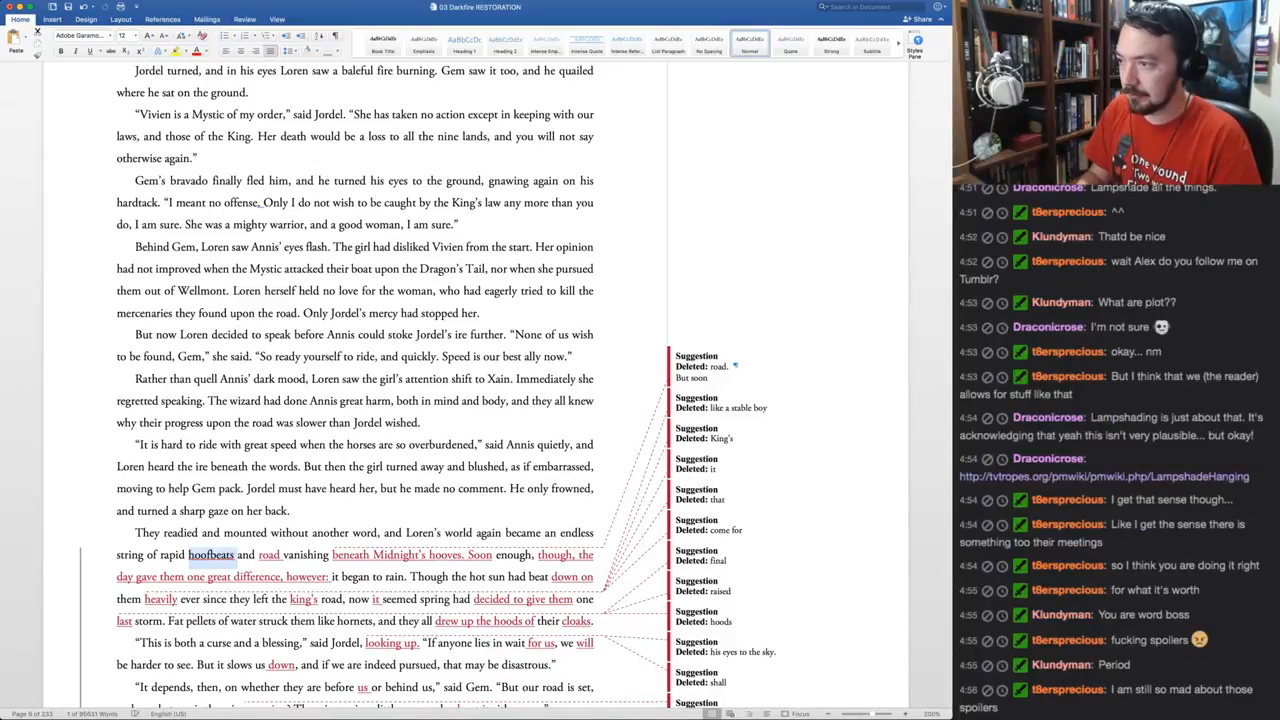
pyautogui.click(186, 533)
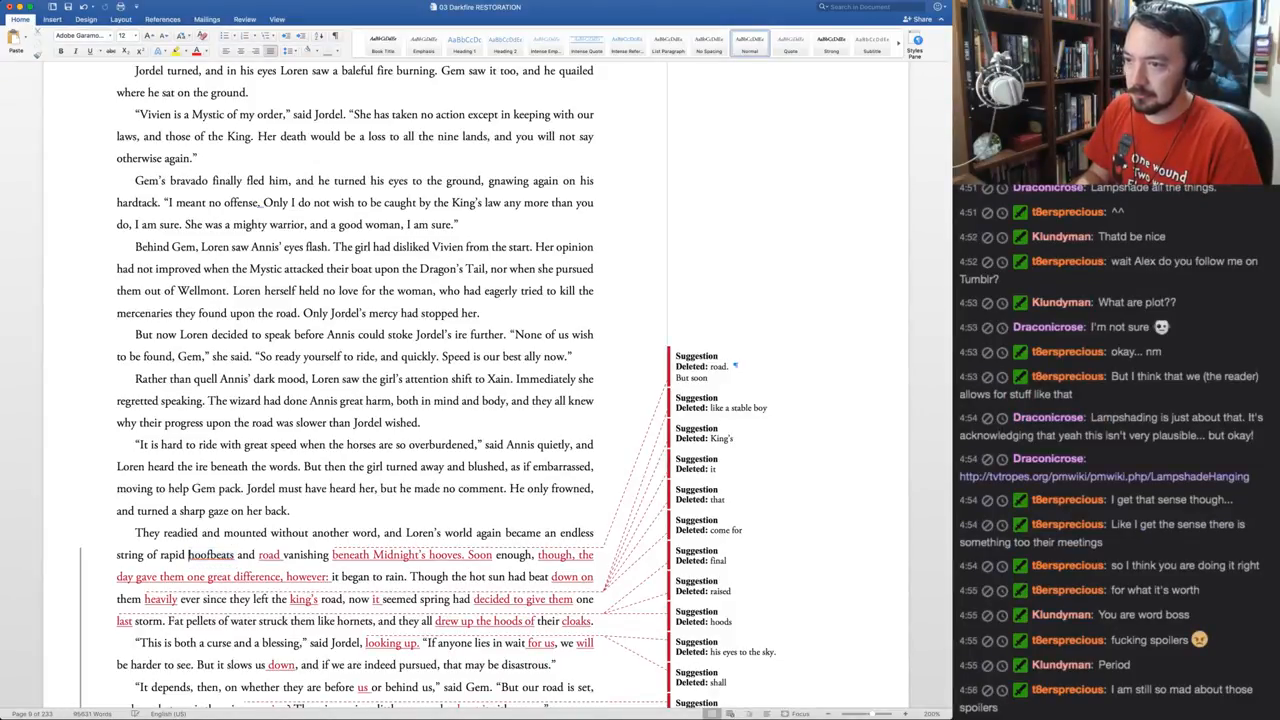
pyautogui.moveTo(160, 555); pyautogui.dragTo(258, 556)
pyautogui.press('Delete')
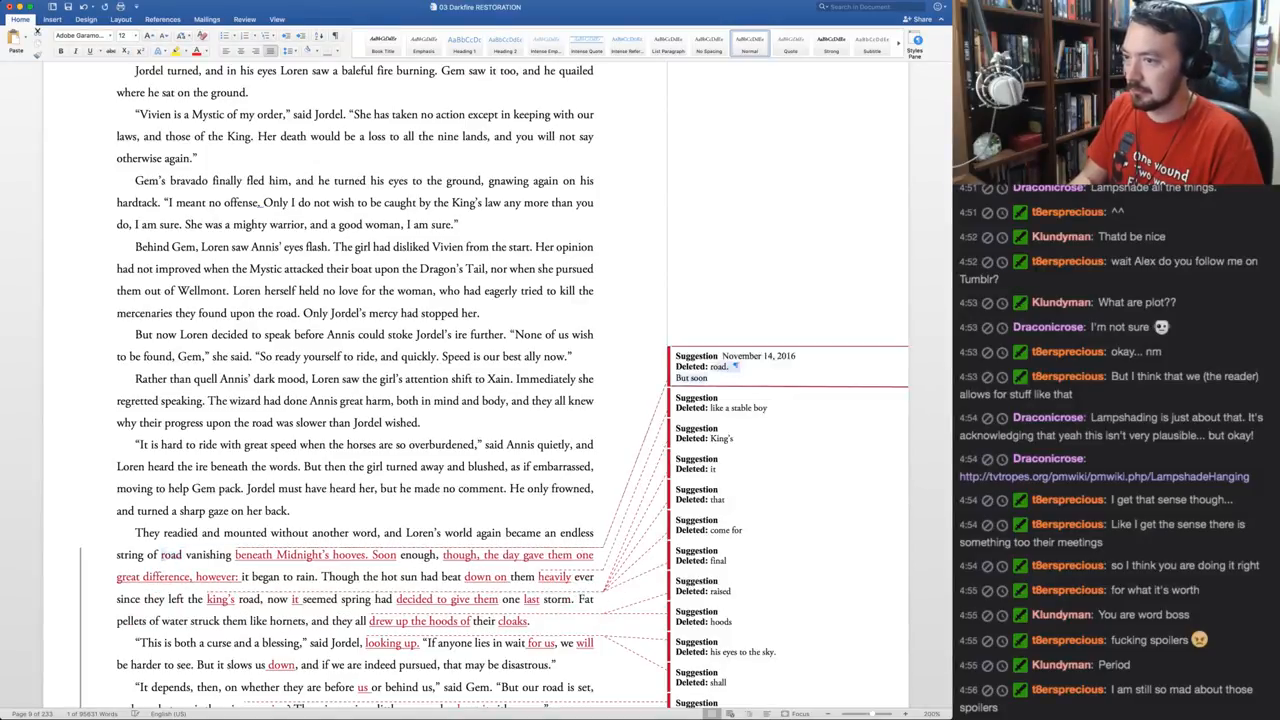
pyautogui.press('super+shift+a')
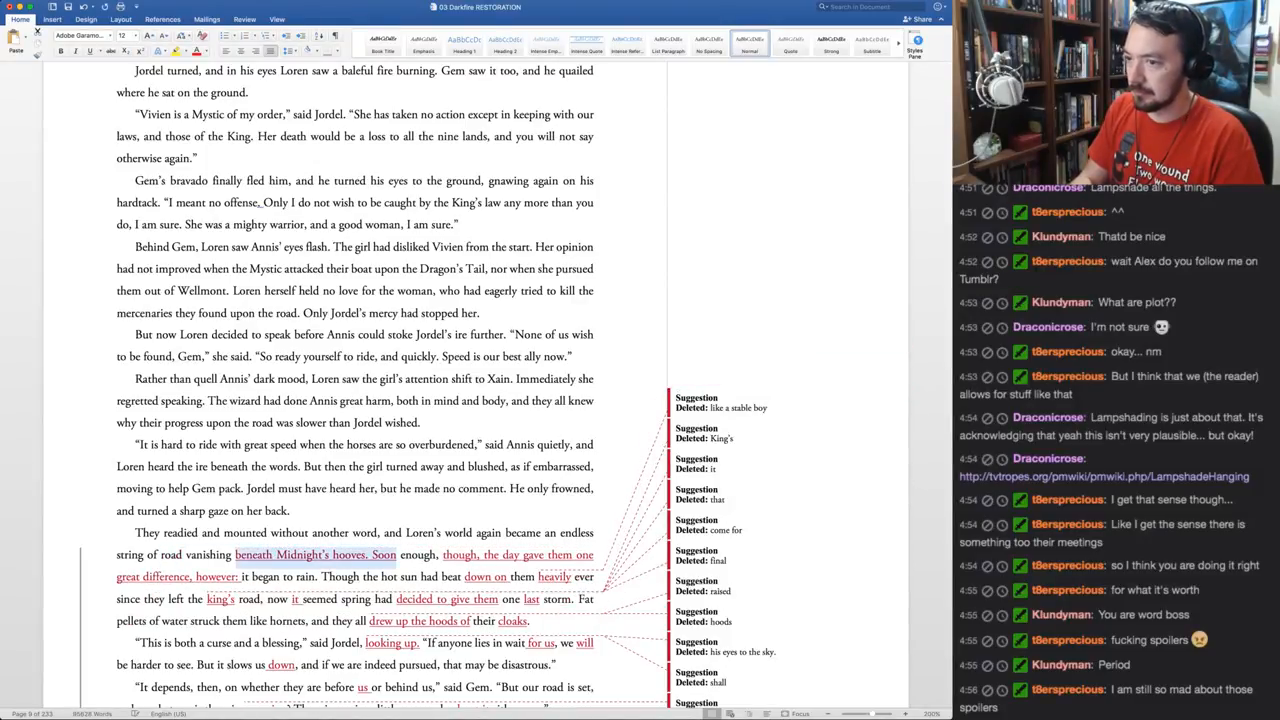
pyautogui.press('super+shift+a')
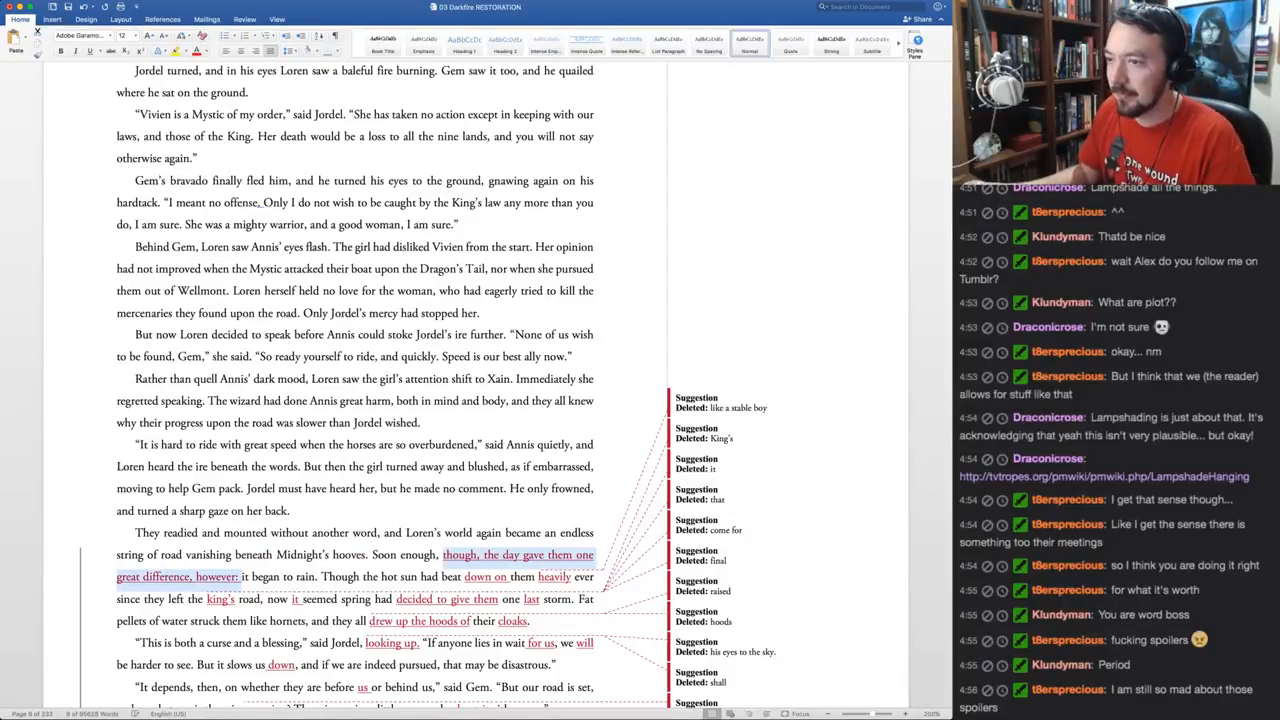
# Remove ", however" after "one great difference" and accept the "though, the day gave them one great difference:" insertion
pyautogui.scroll(-3, 476, 384)
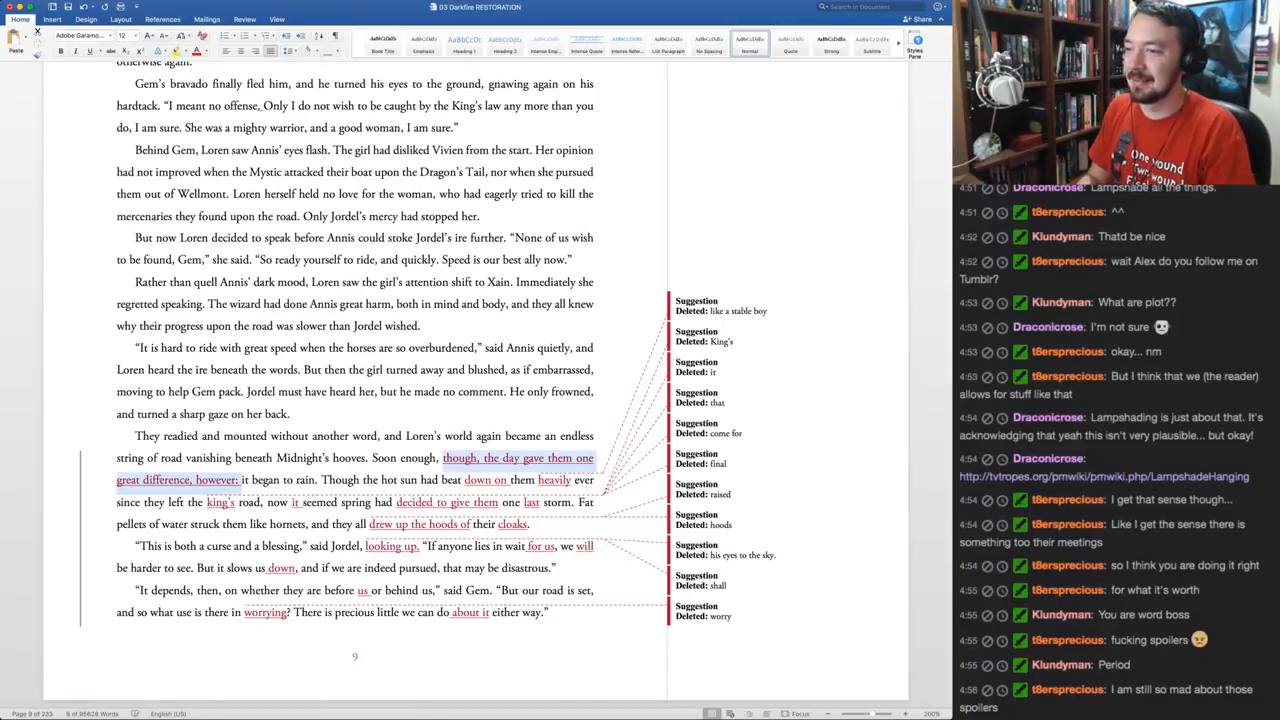
pyautogui.press('Left')
pyautogui.press('Down')
pyautogui.press('super+Left')
pyautogui.hotkey('alt', 'Right')
pyautogui.hotkey('alt', 'Right')
pyautogui.hotkey('alt', 'shift', 'Right')
pyautogui.press('BackSpace')
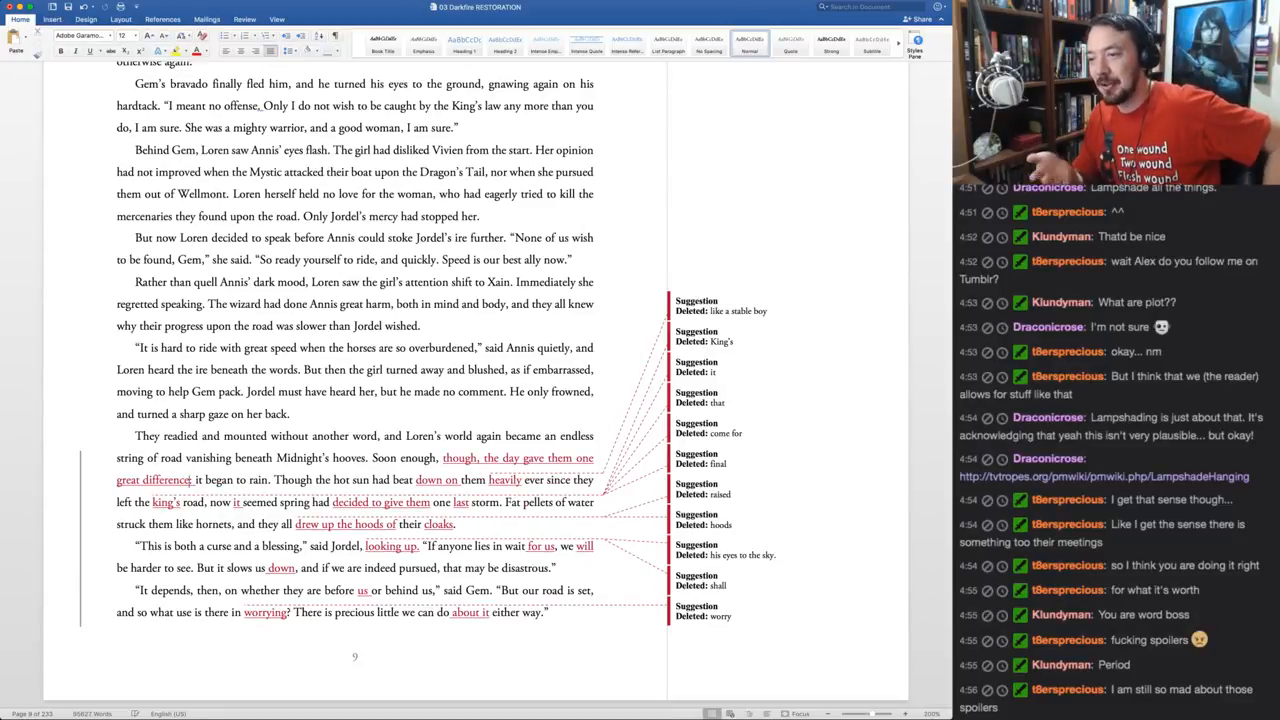
pyautogui.press('Delete')
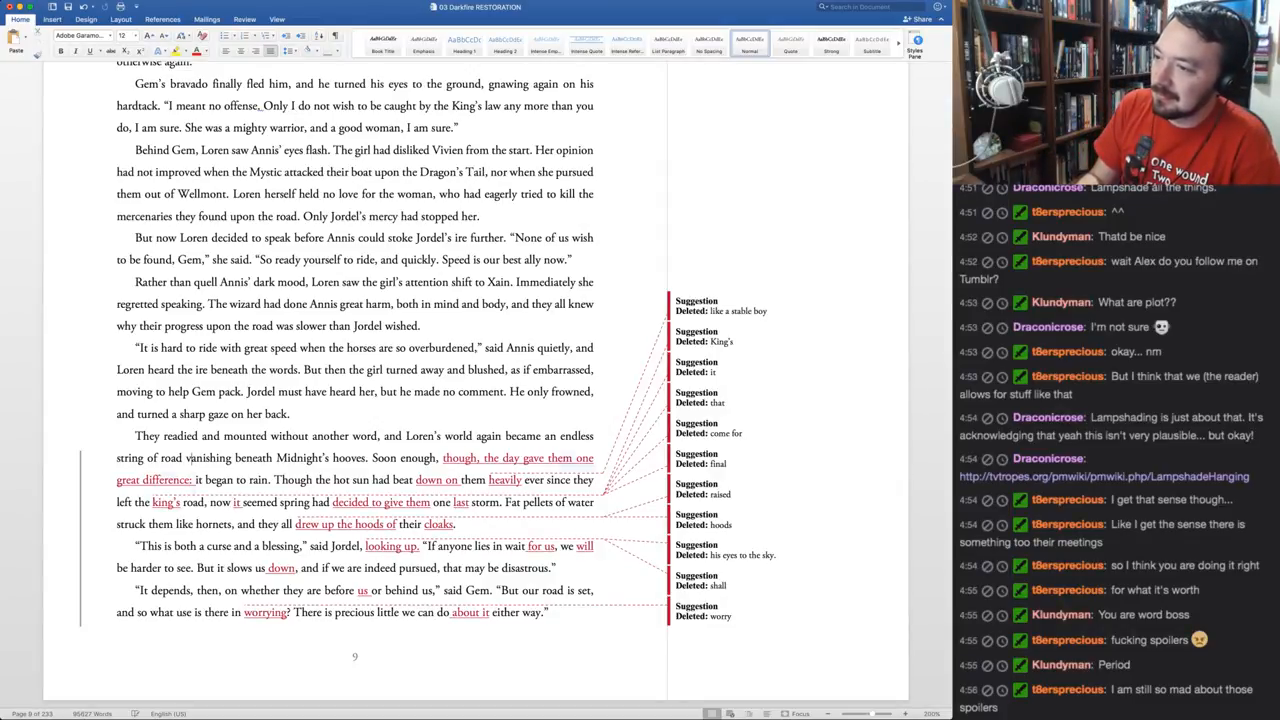
pyautogui.press('super+shift+a')
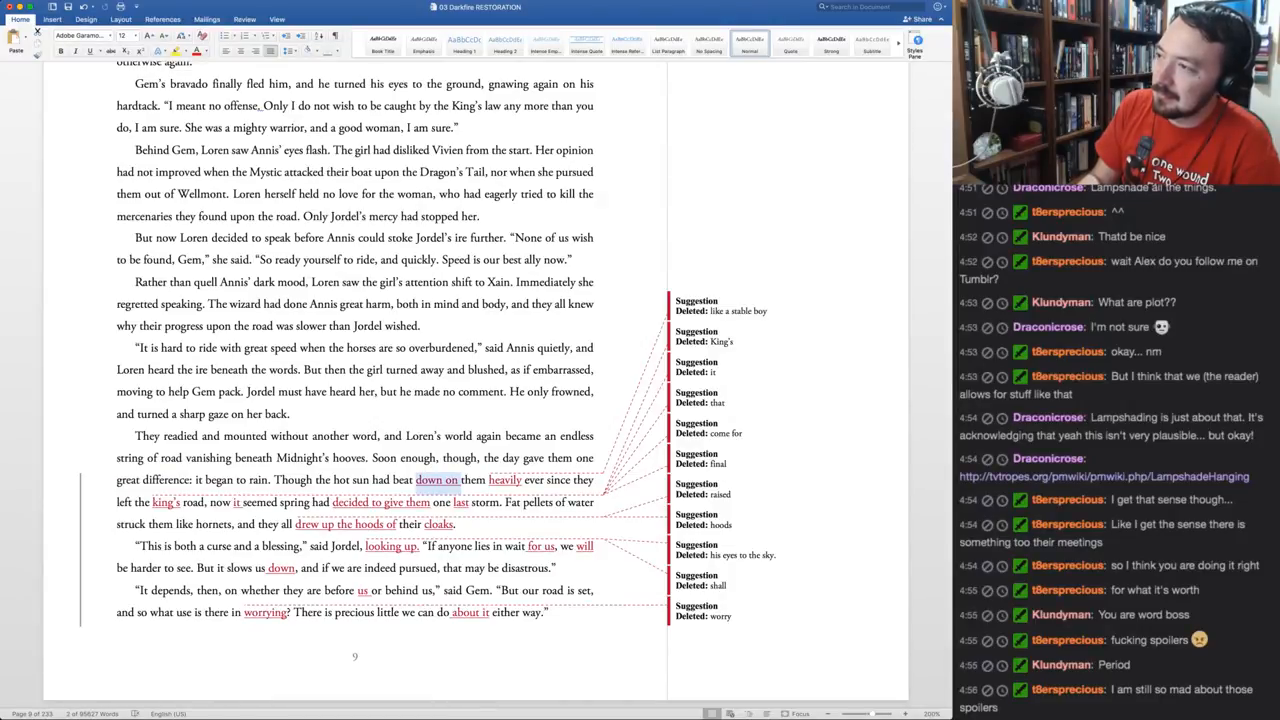
# In the sentence about the hot sun, accept "down on" and "heavily" in place of "like a stable boy"
pyautogui.press('super+shift+a')
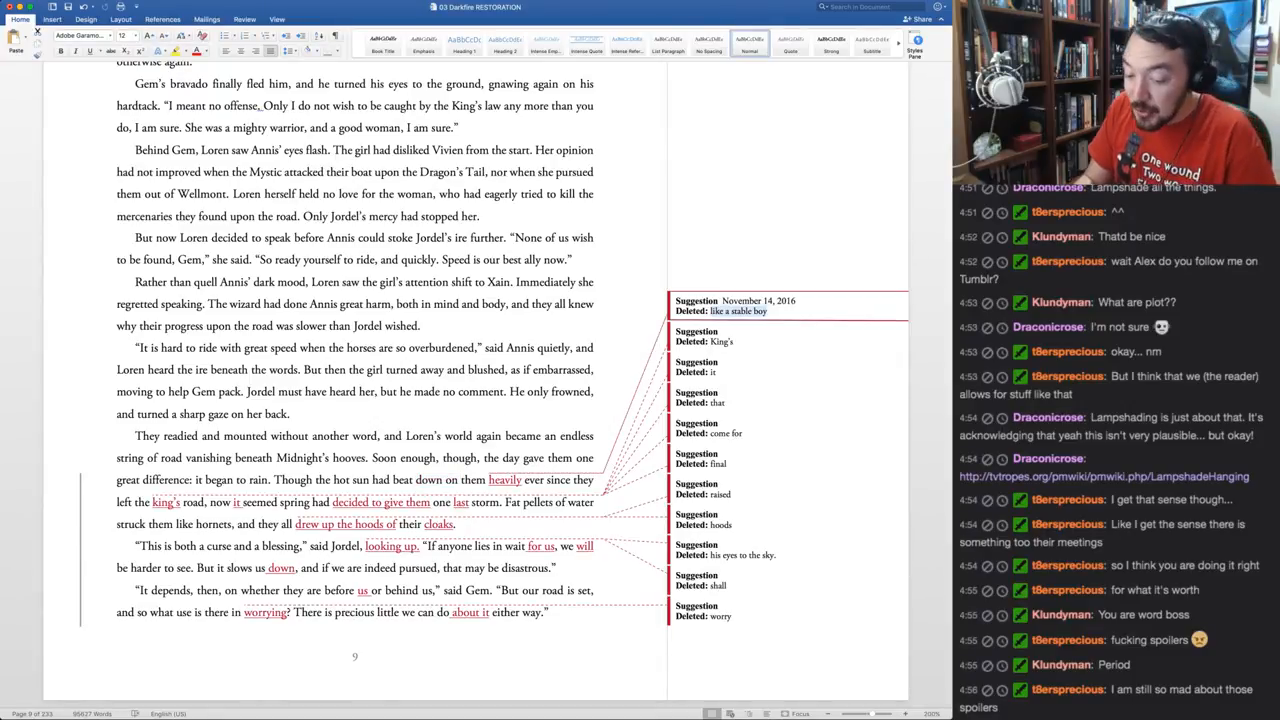
pyautogui.press('super+z')
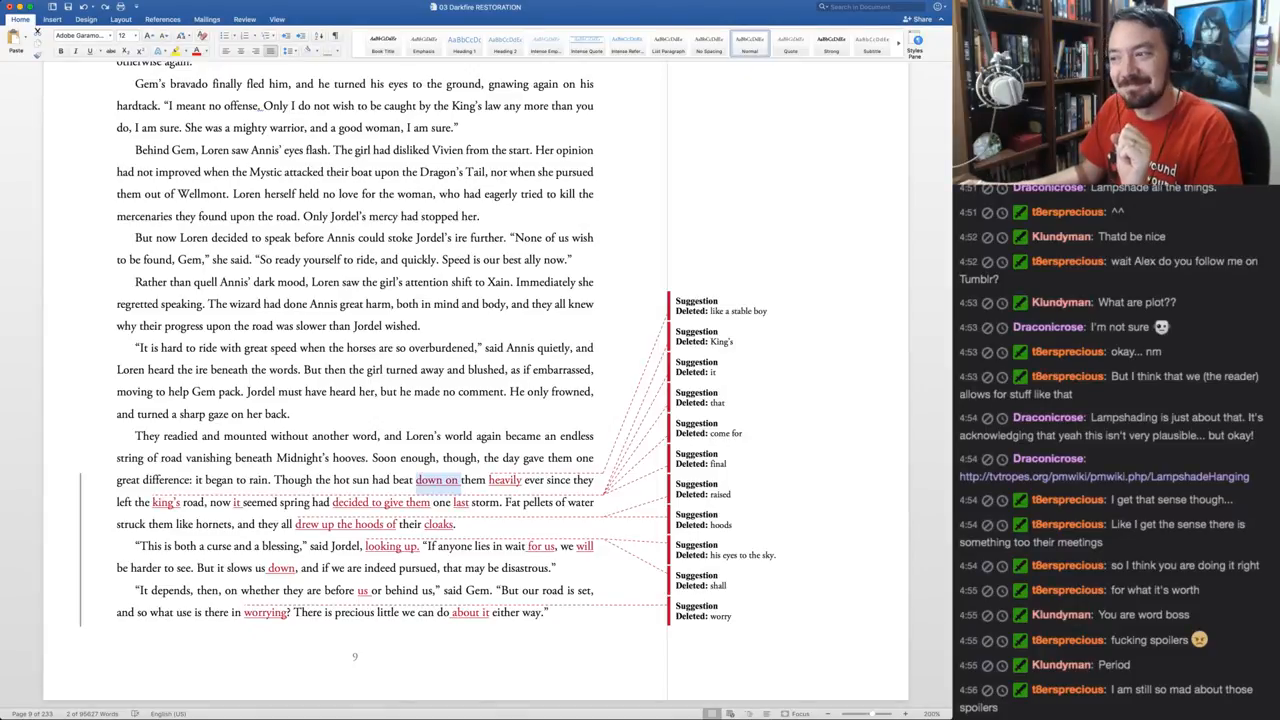
pyautogui.moveTo(394, 481); pyautogui.dragTo(543, 481)
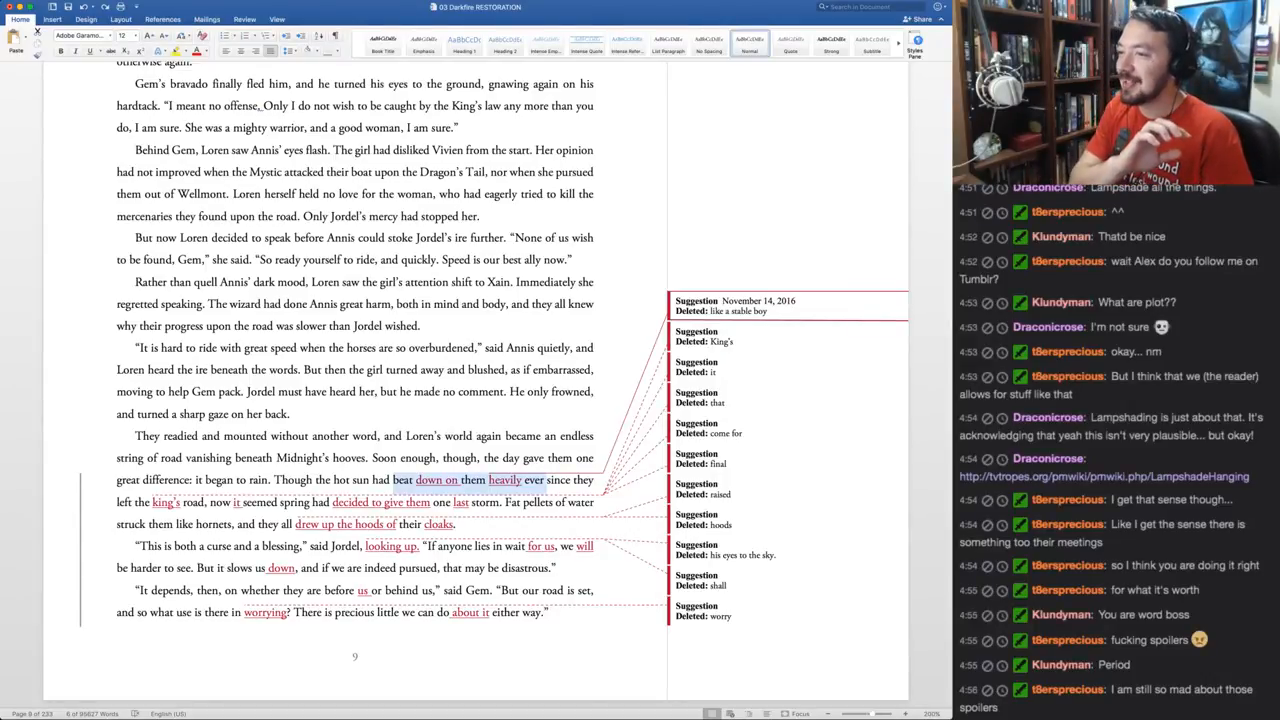
pyautogui.press('super+shift+r')
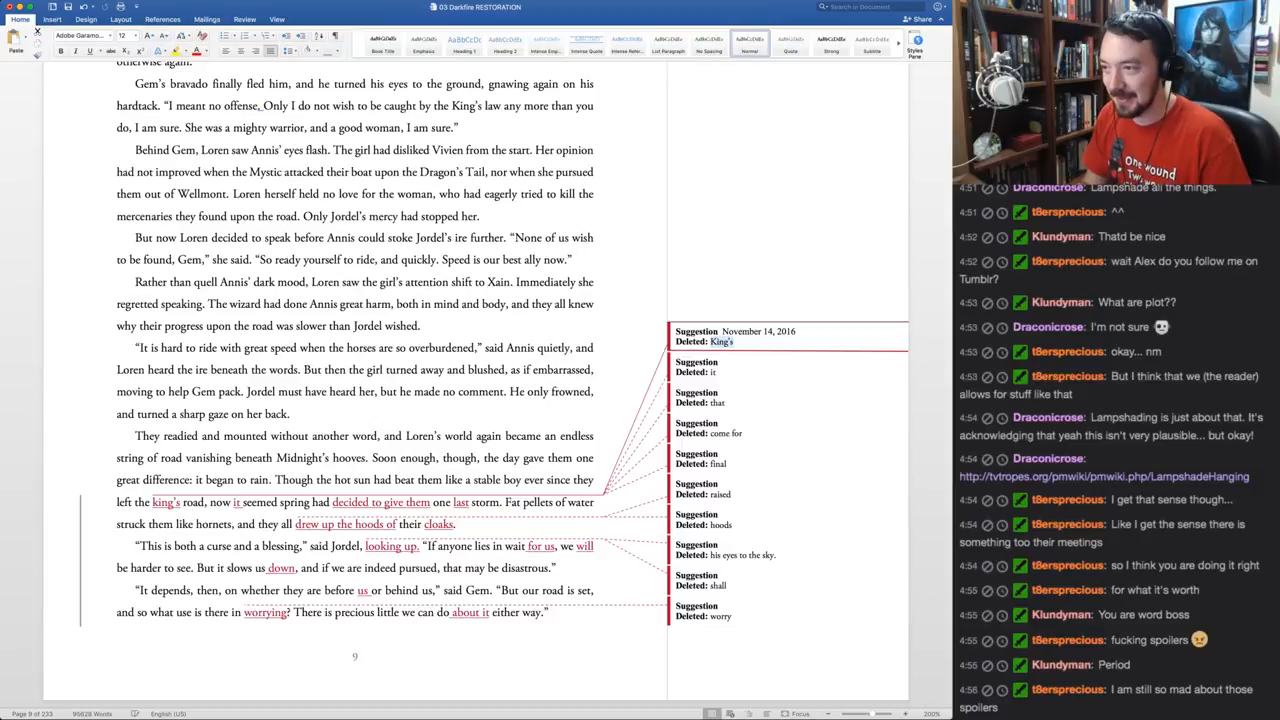
pyautogui.press('super+z')
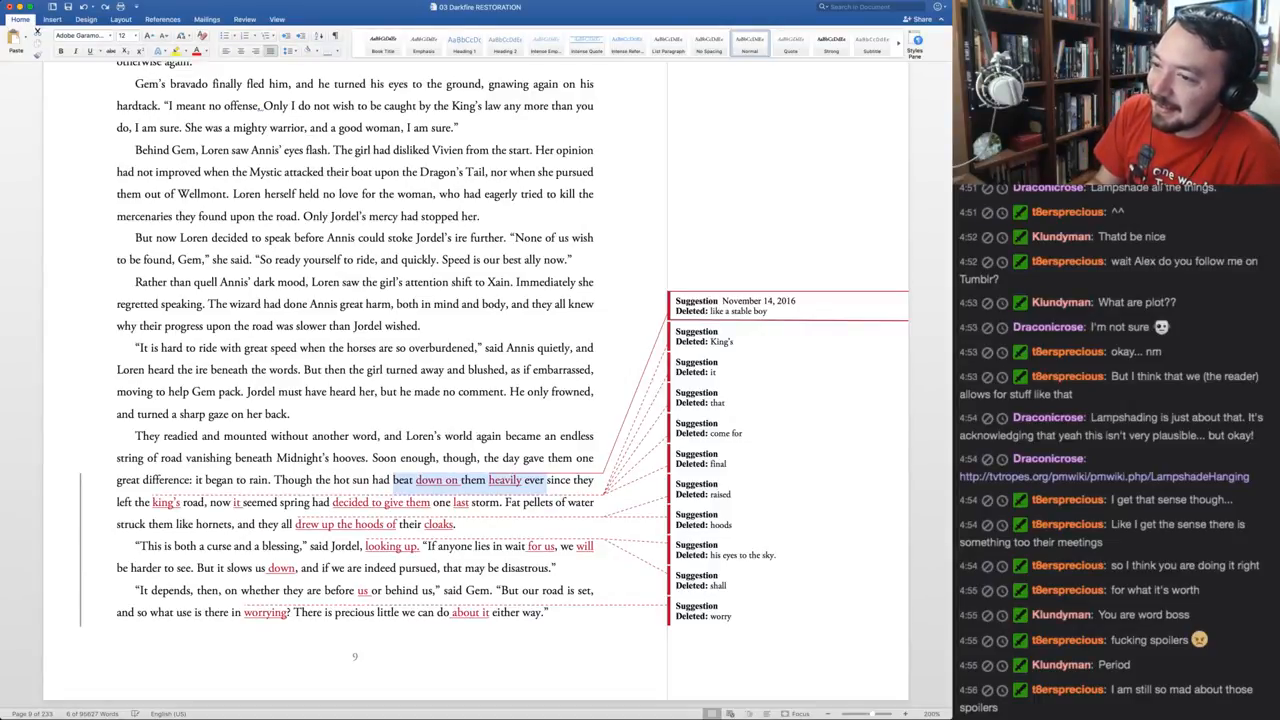
pyautogui.press('super+alt+a')
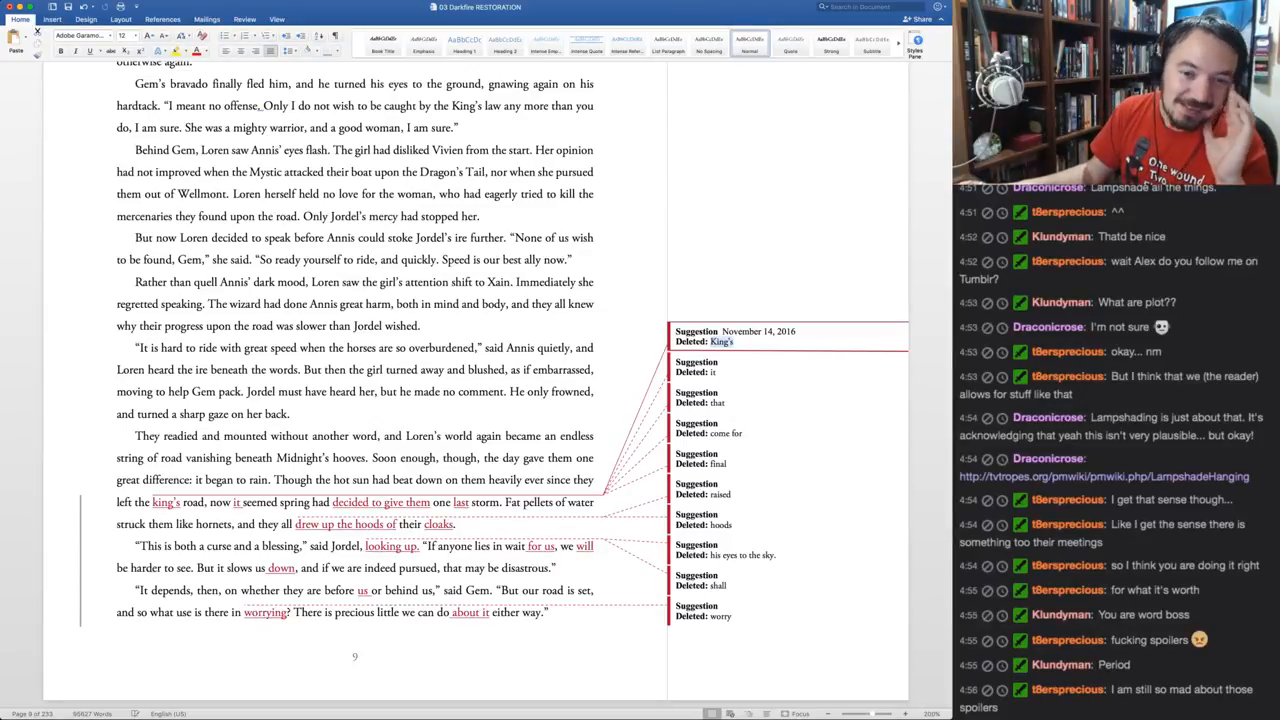
pyautogui.press('super+Tab')
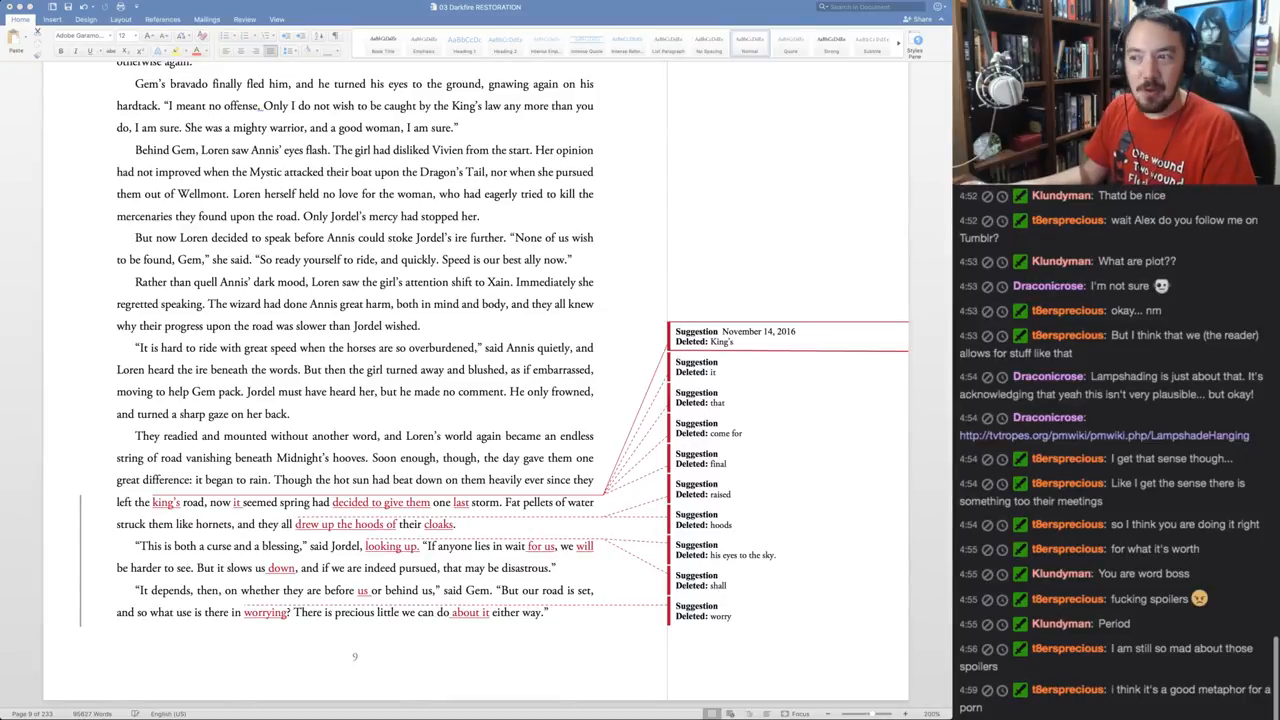
pyautogui.press('super+Tab')
pyautogui.click(291, 437)
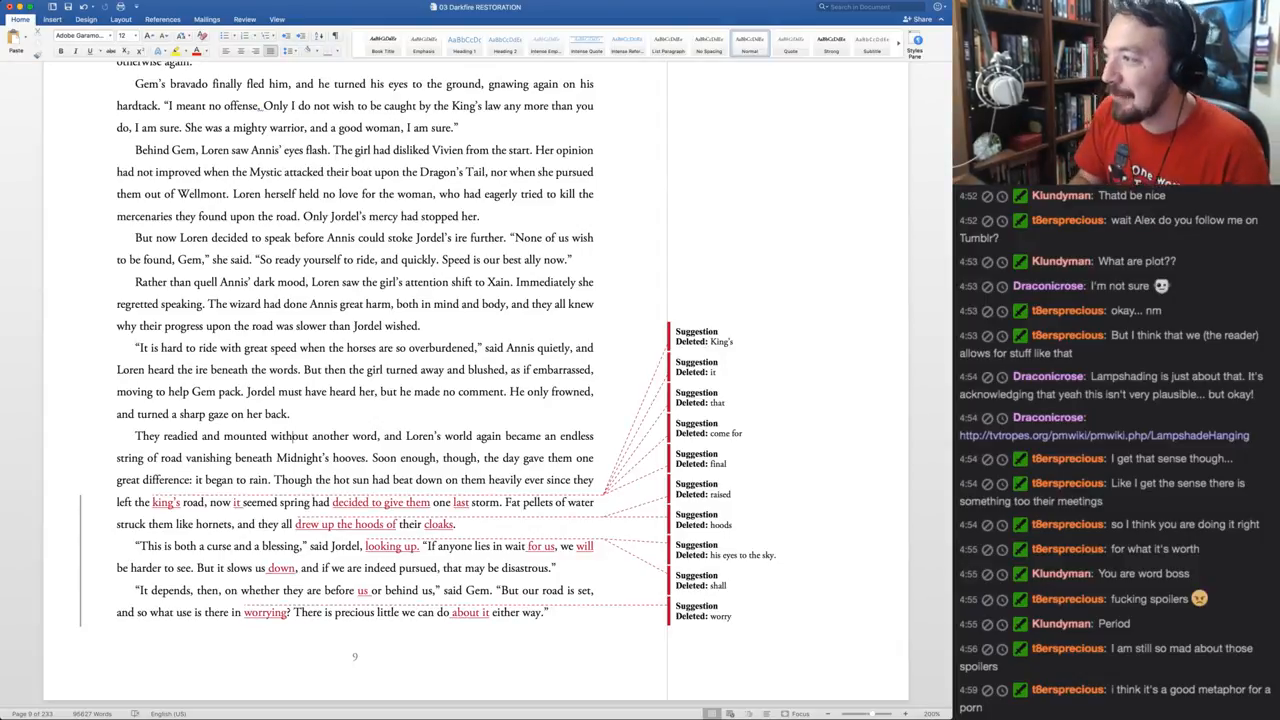
# Reject lowercase "king's" before "road" to restore the capitalized "King's"
pyautogui.click(722, 342)
pyautogui.press('super+shift+r')
pyautogui.press('super+shift+r')
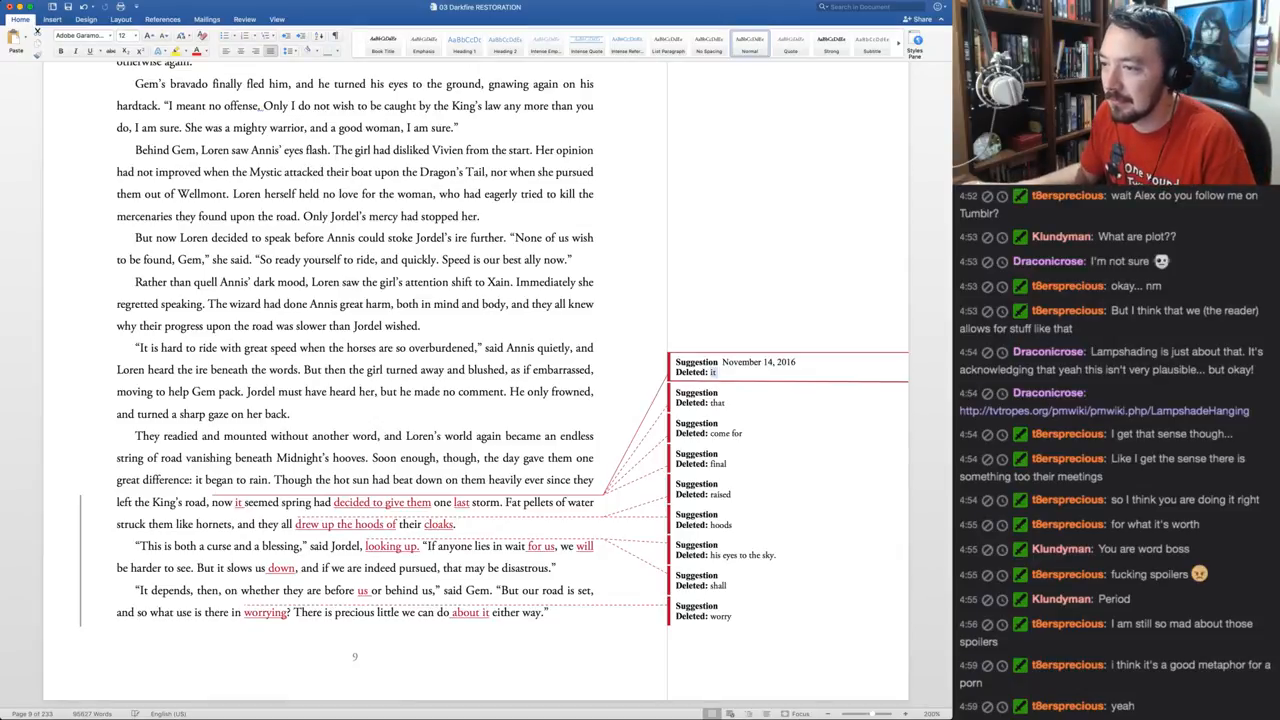
# In the sentence about the King's road, replace "spring had decided to give them one last storm" with "the first whispers of fall had come stealing through the air"
pyautogui.hotkey('alt', 'Right')
pyautogui.hotkey('alt', 'Right')
pyautogui.hotkey('alt', 'Right')
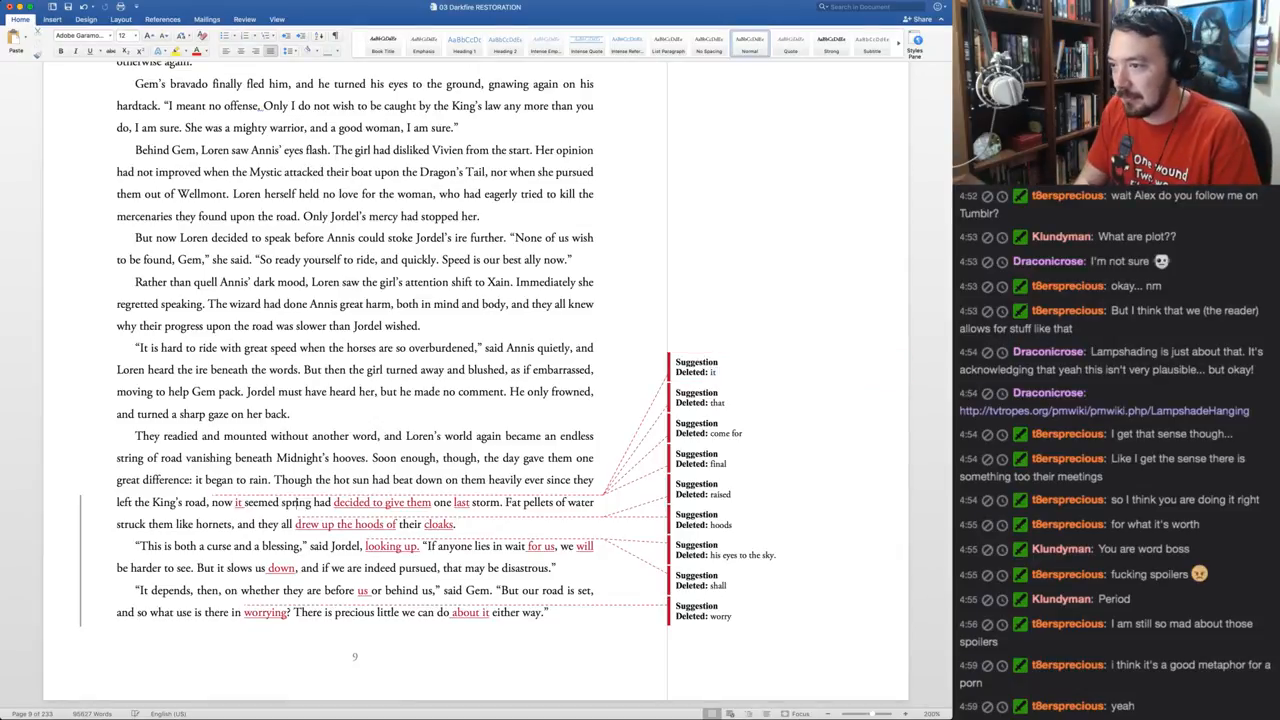
pyautogui.write('the first whispers of fall')
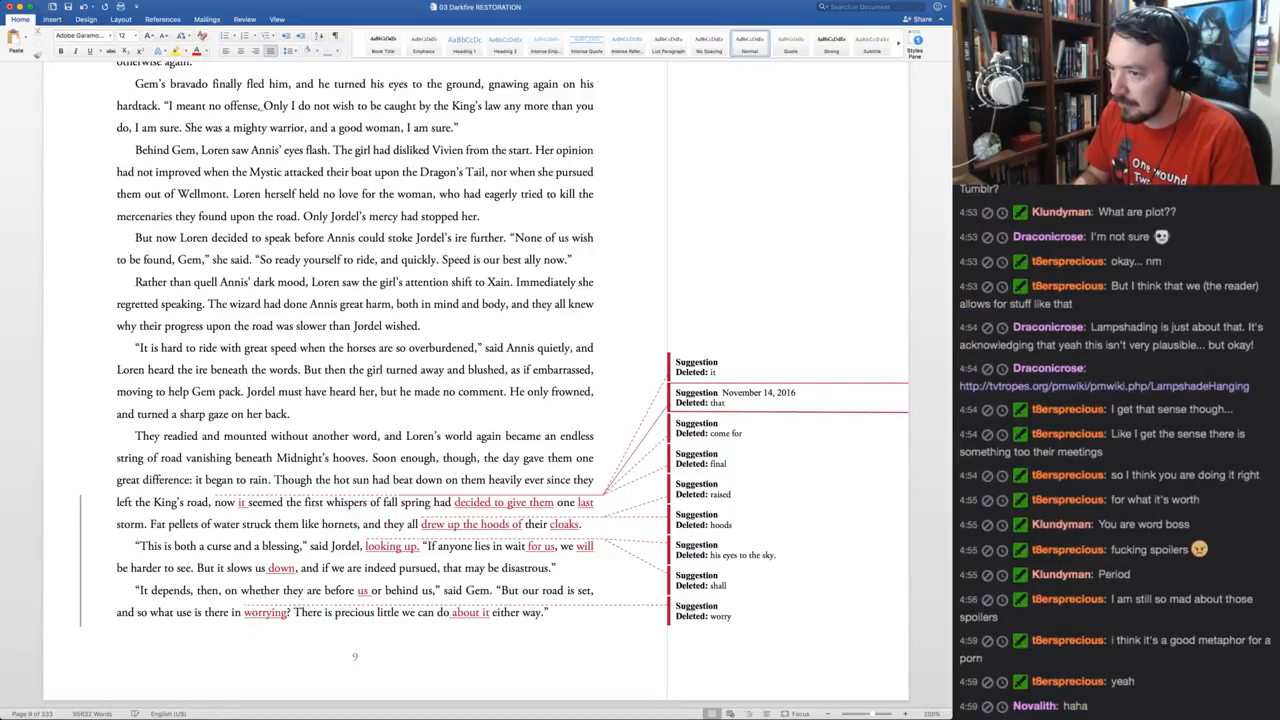
pyautogui.hotkey('shift', 'End')
pyautogui.hotkey('shift', 'alt', 'Right')
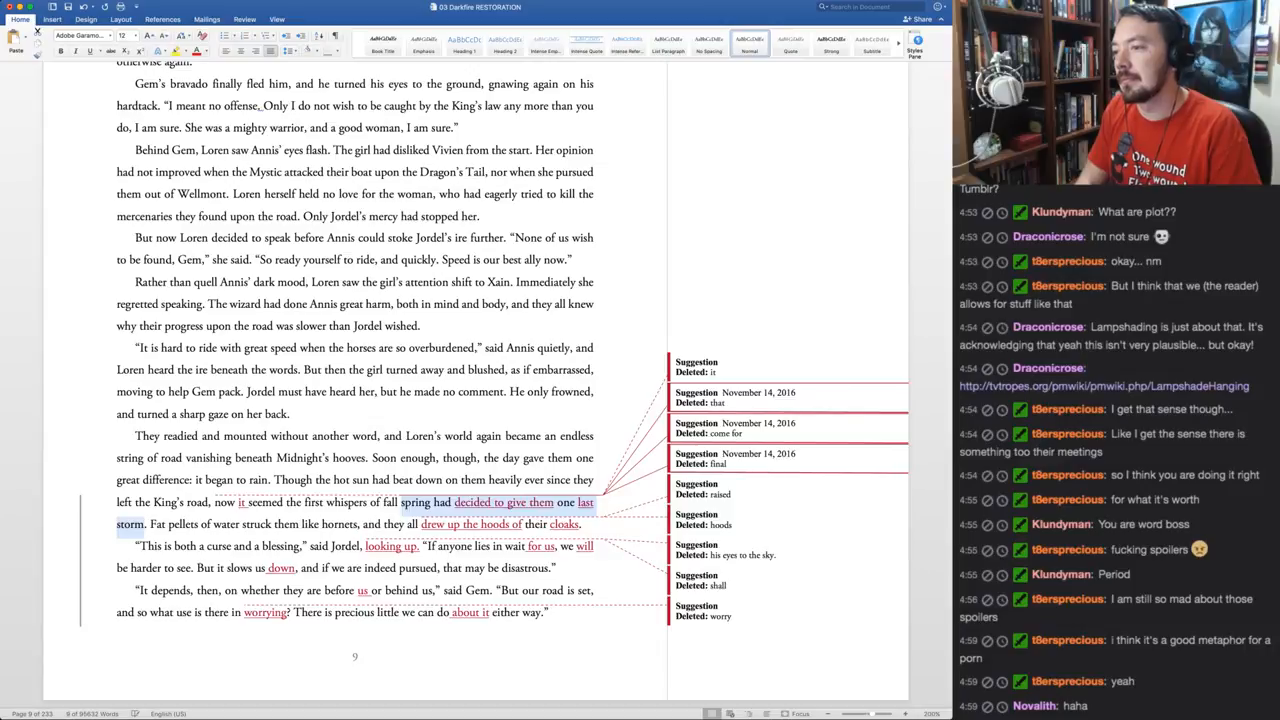
pyautogui.write('had come stealing through')
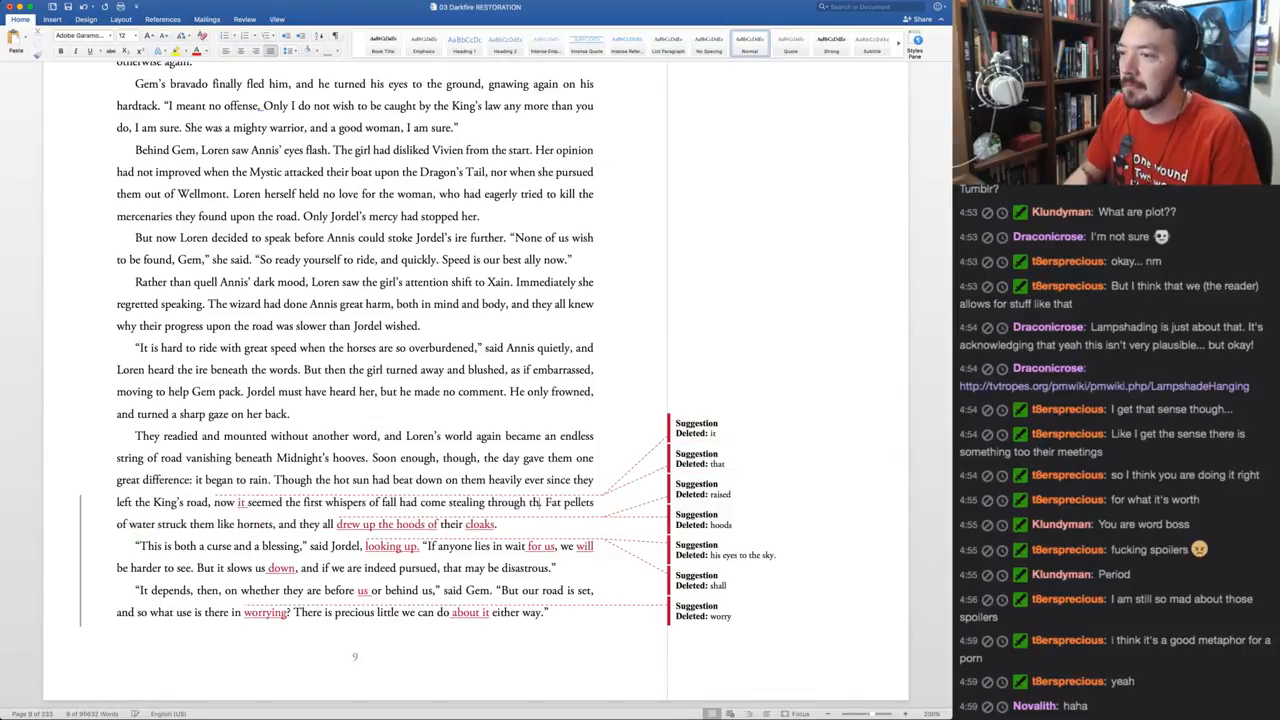
pyautogui.write(' the air')
# Accept the "it" and "that" changes around "now it seemed", and replace "whispers" with "signs" in "the first whispers of fall"
pyautogui.click(217, 502)
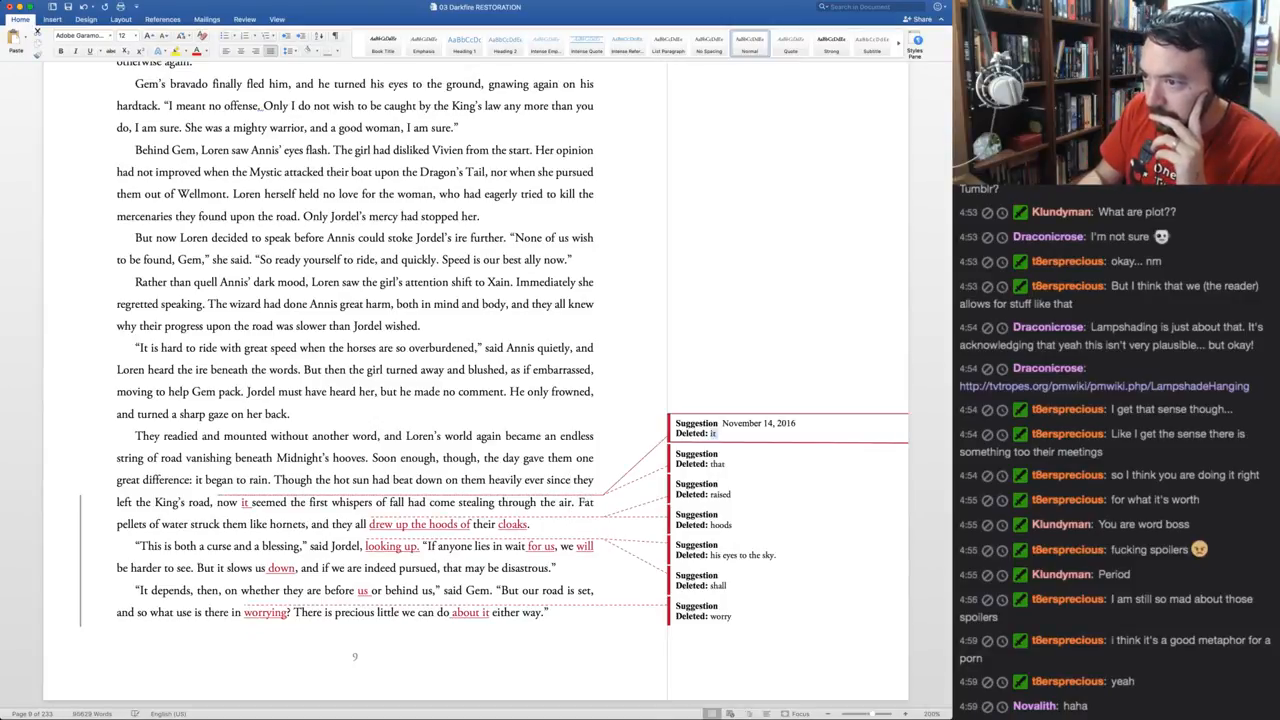
pyautogui.press('super+shift+a')
pyautogui.press('super+shift+a')
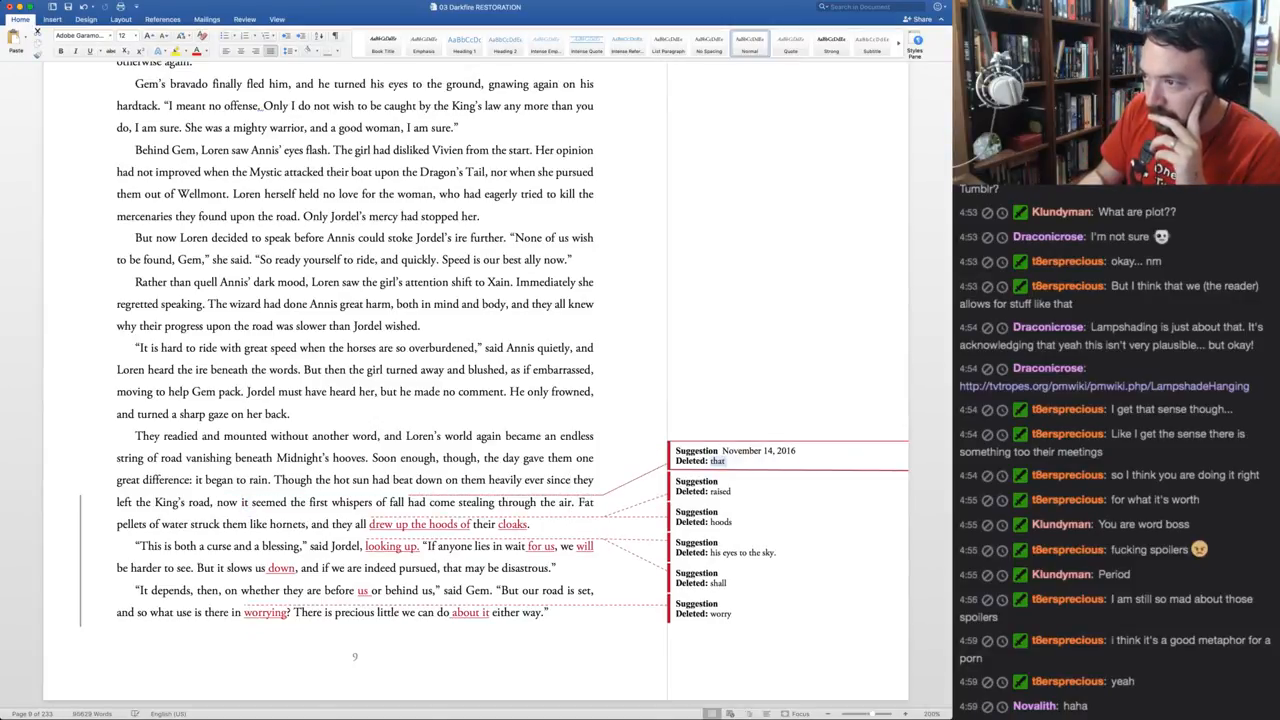
pyautogui.press('super+shift+a')
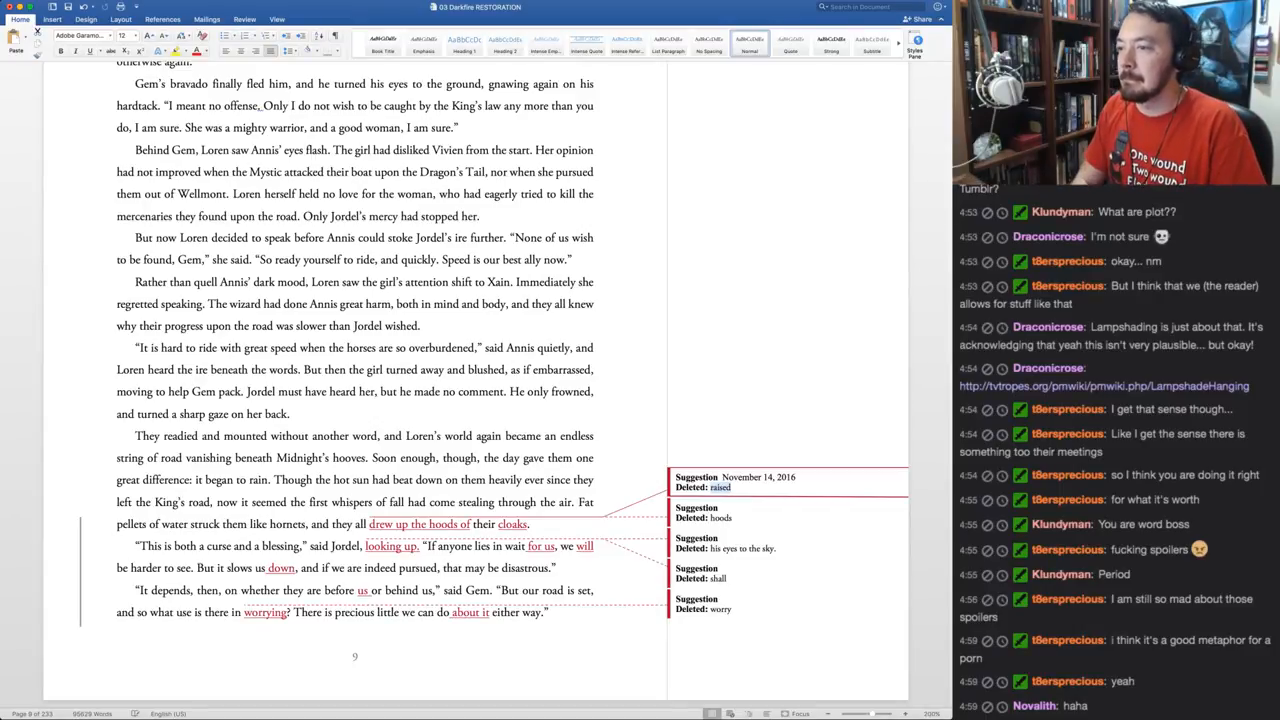
pyautogui.doubleClick(352, 503)
pyautogui.write('signs')
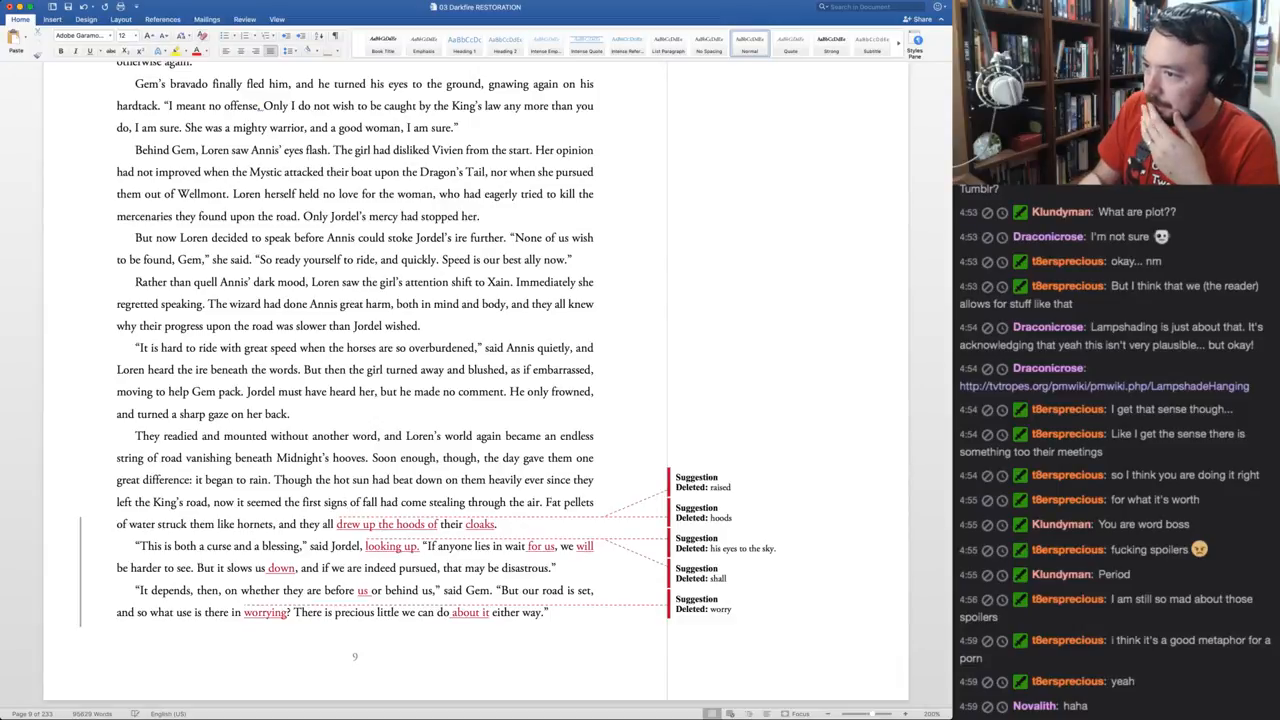
# In the sentence about fat pellets of water, accept "drew up the hoods of" in place of "raised" and "cloaks" in place of "hoods"
pyautogui.click(720, 487)
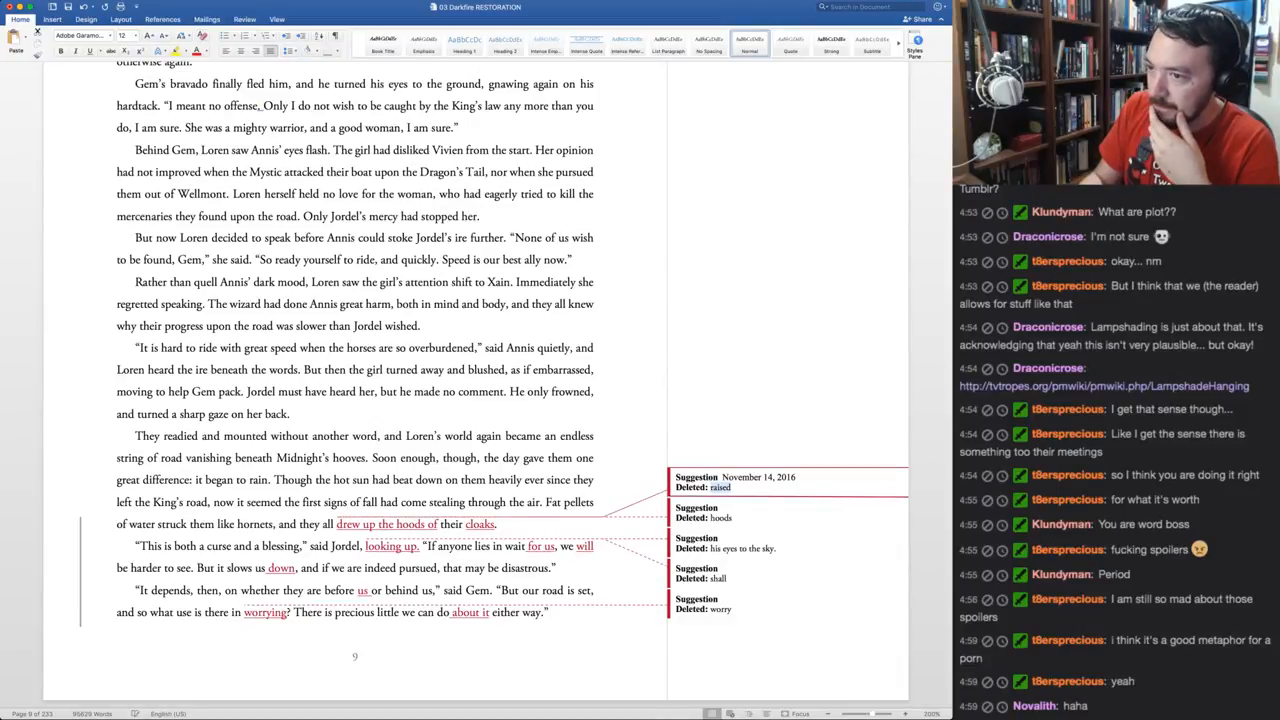
pyautogui.press('super+shift+a')
pyautogui.press('super+shift+a')
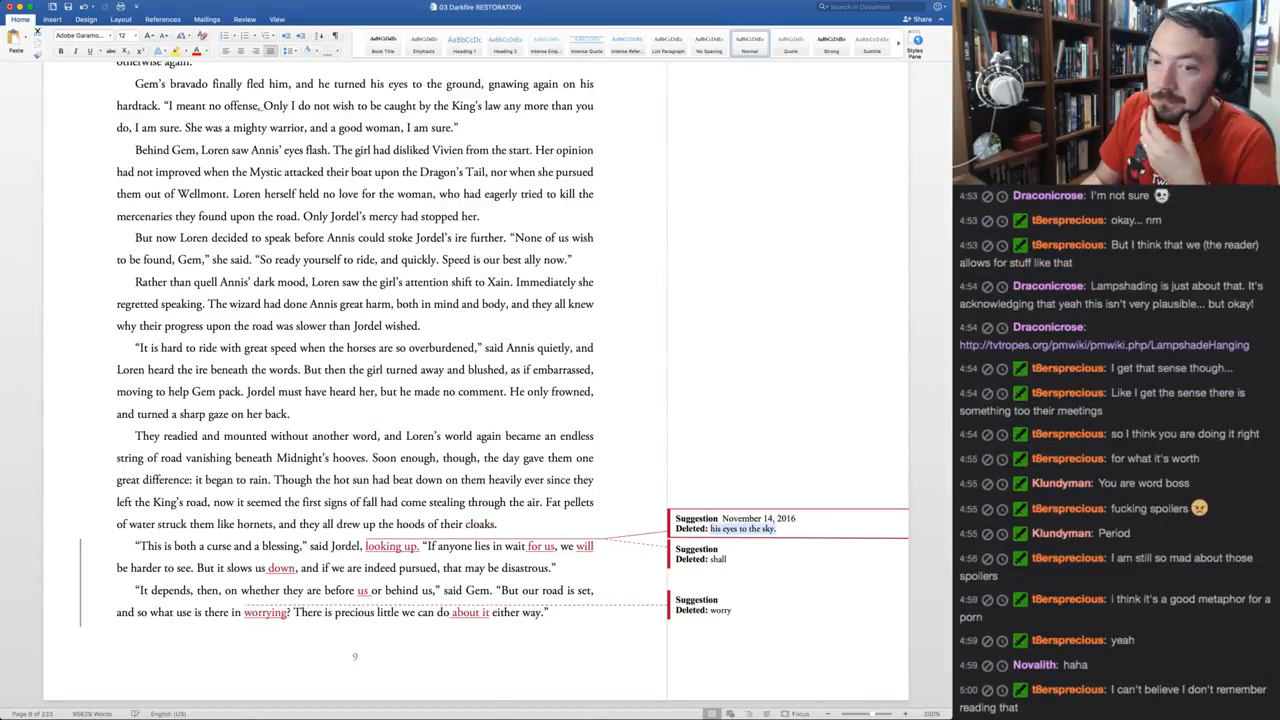
# In Jordel's "curse and a blessing" line, accept "looking up.", "for us" and "down", and reject "will" to restore "shall"
pyautogui.press('super+shift+a')
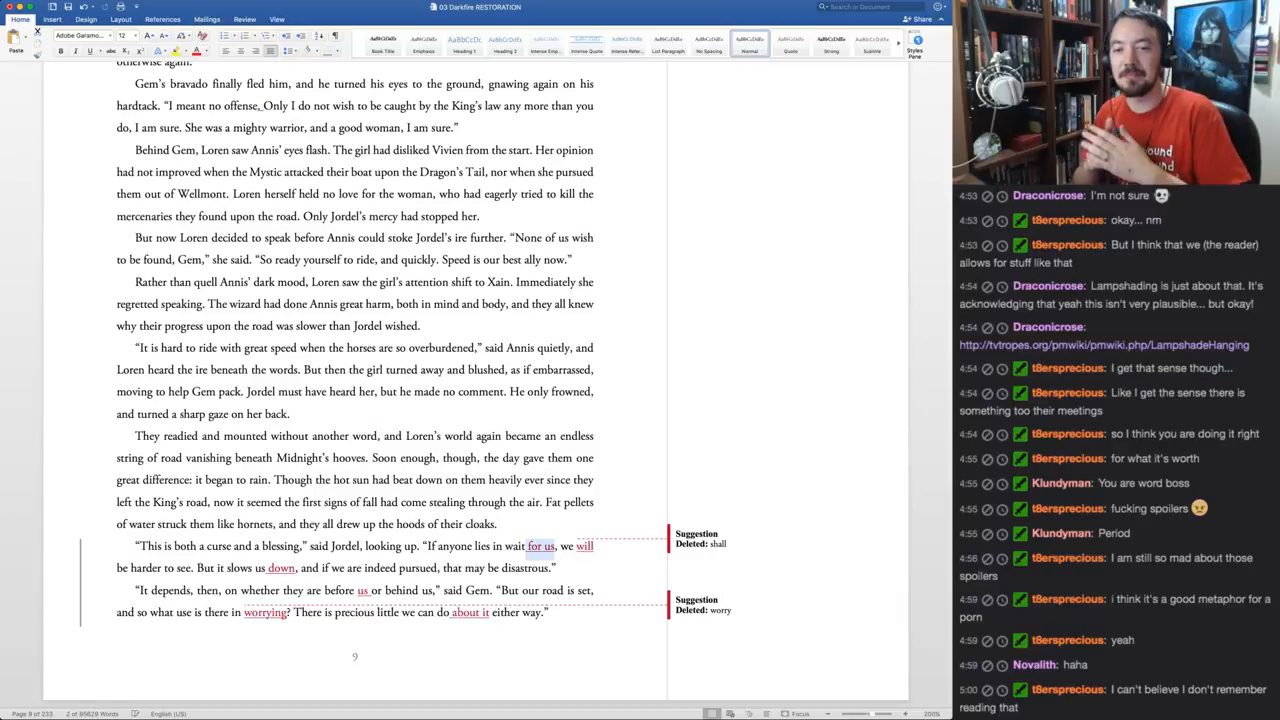
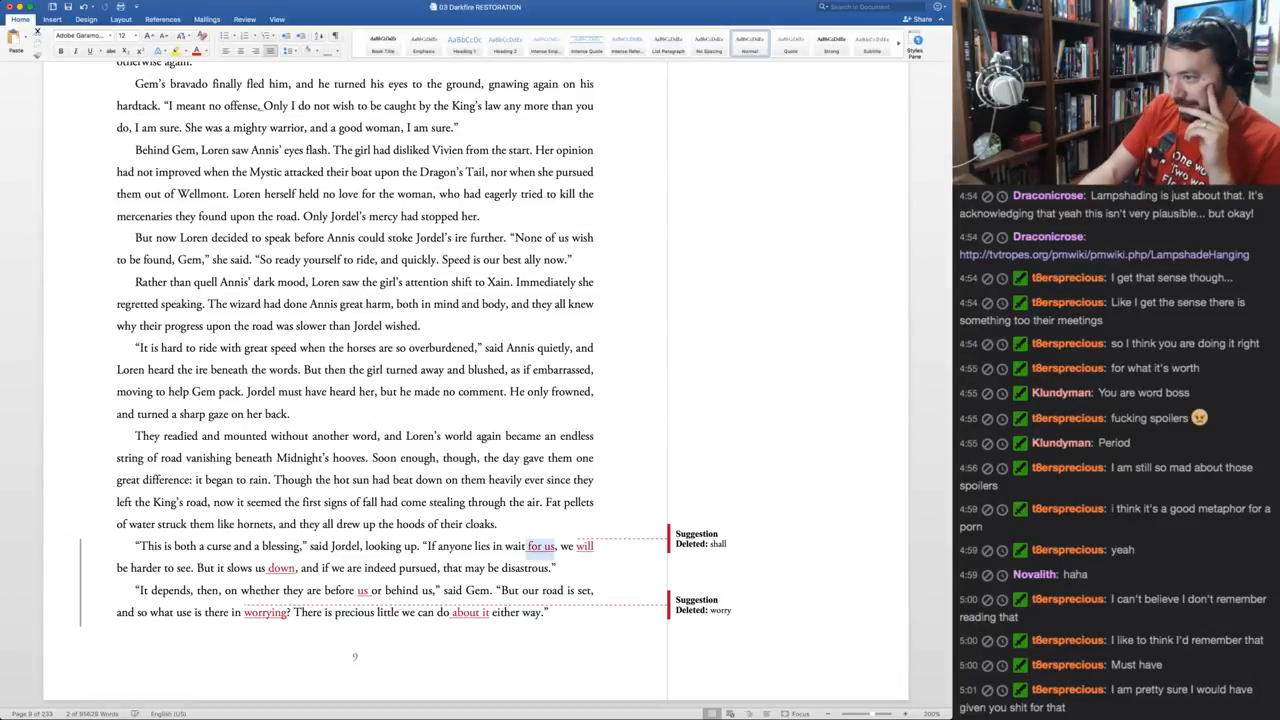
pyautogui.press('super+shift+a')
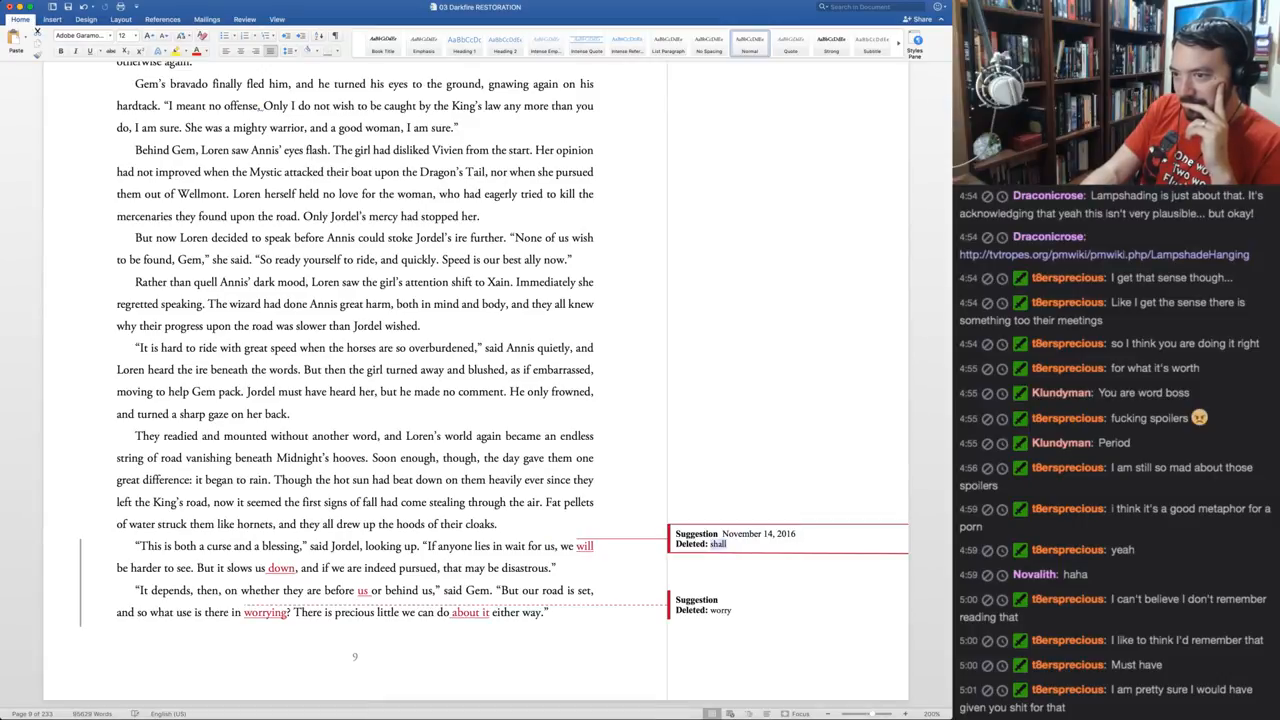
pyautogui.press('super+shift+r')
pyautogui.press('super+shift+r')
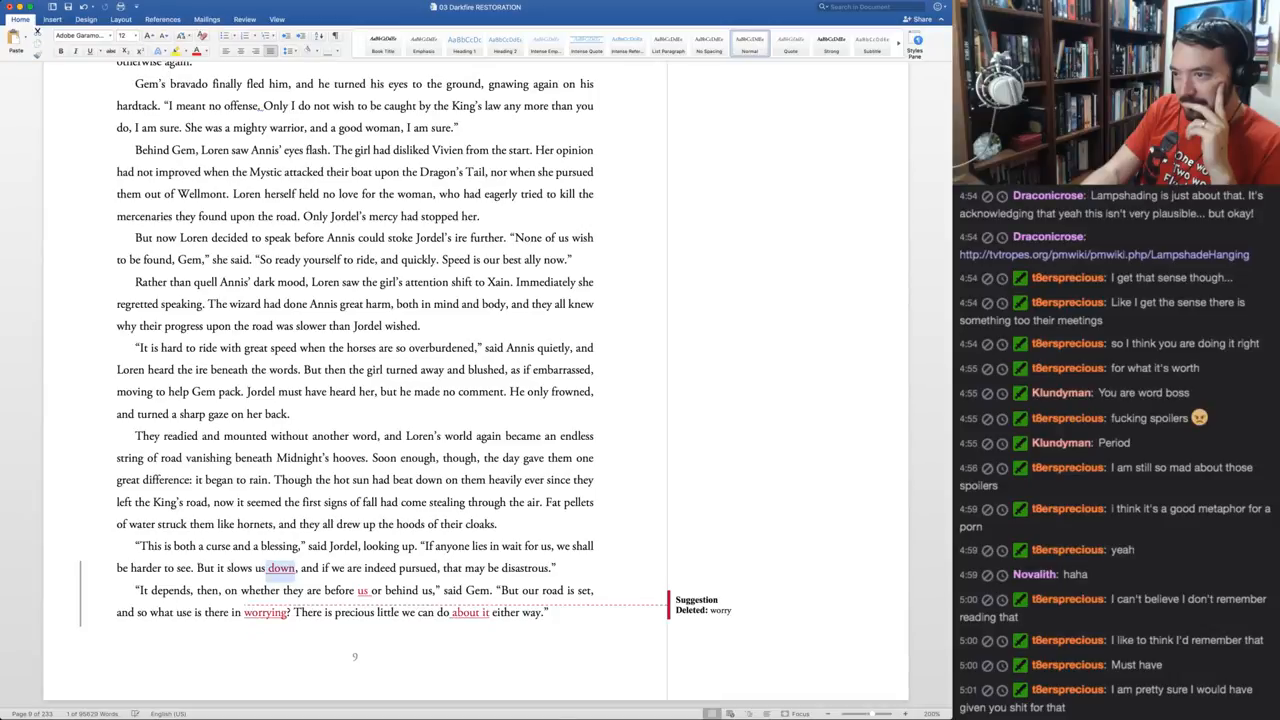
pyautogui.press('super+shift+a')
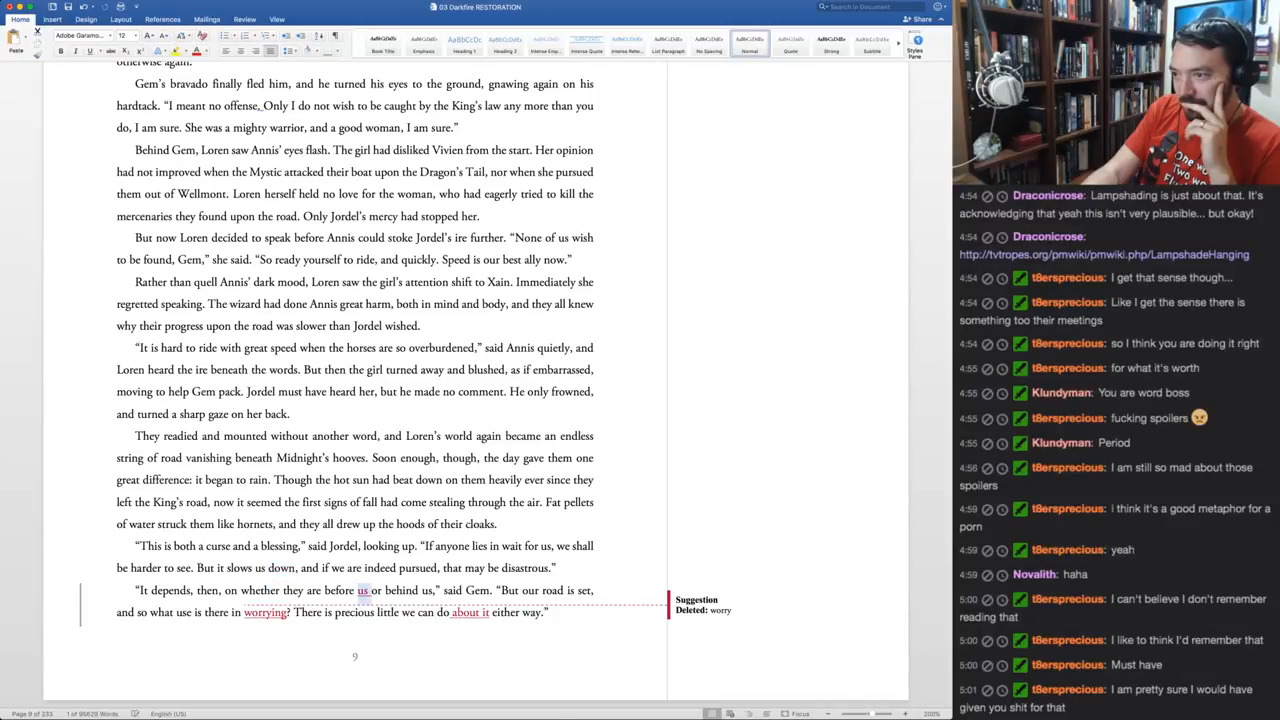
# In Gem's reply, accept "us" and "worrying", and reject "about it" after "precious little we can do"
pyautogui.press('super+shift+a')
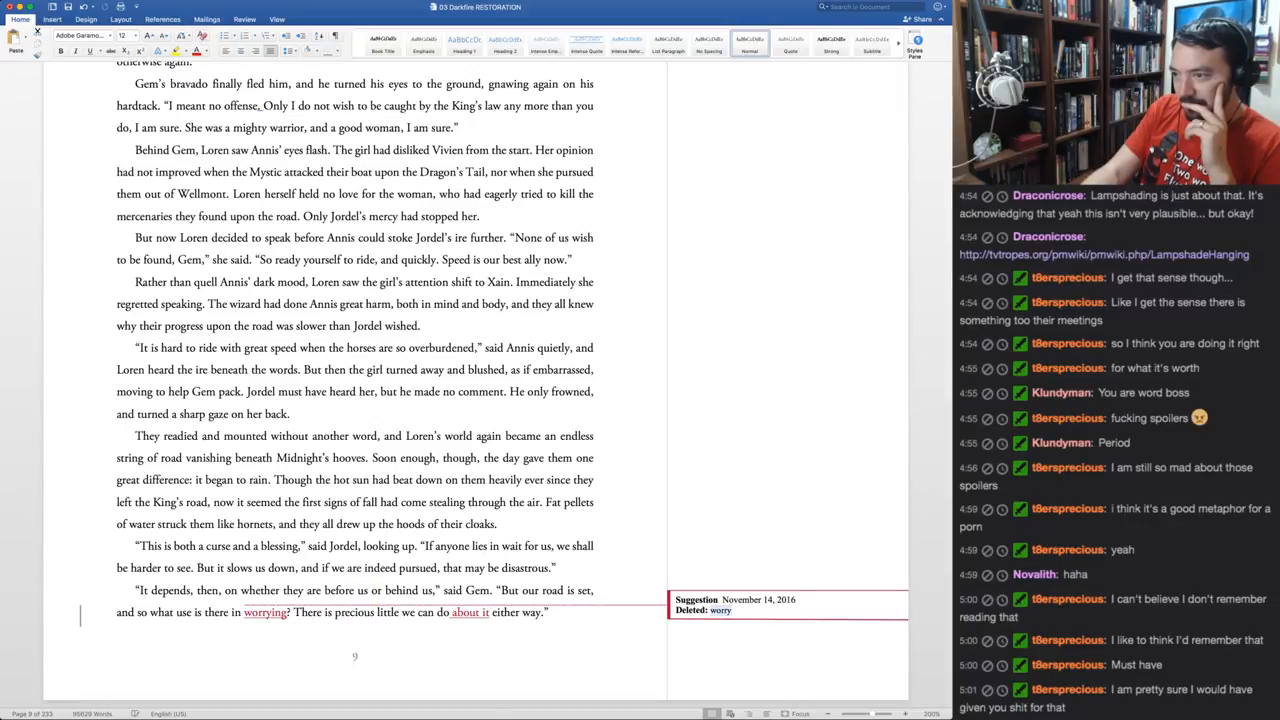
pyautogui.press('super+shift+a')
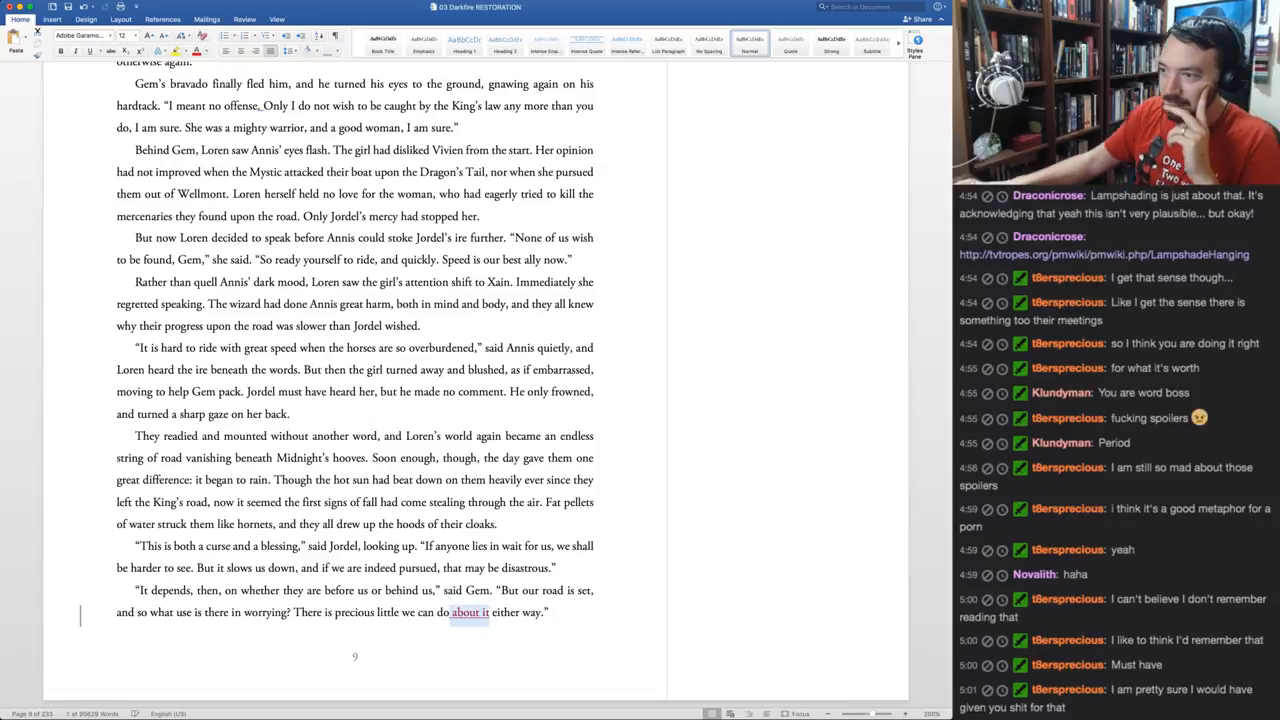
pyautogui.press('super+shift+r')
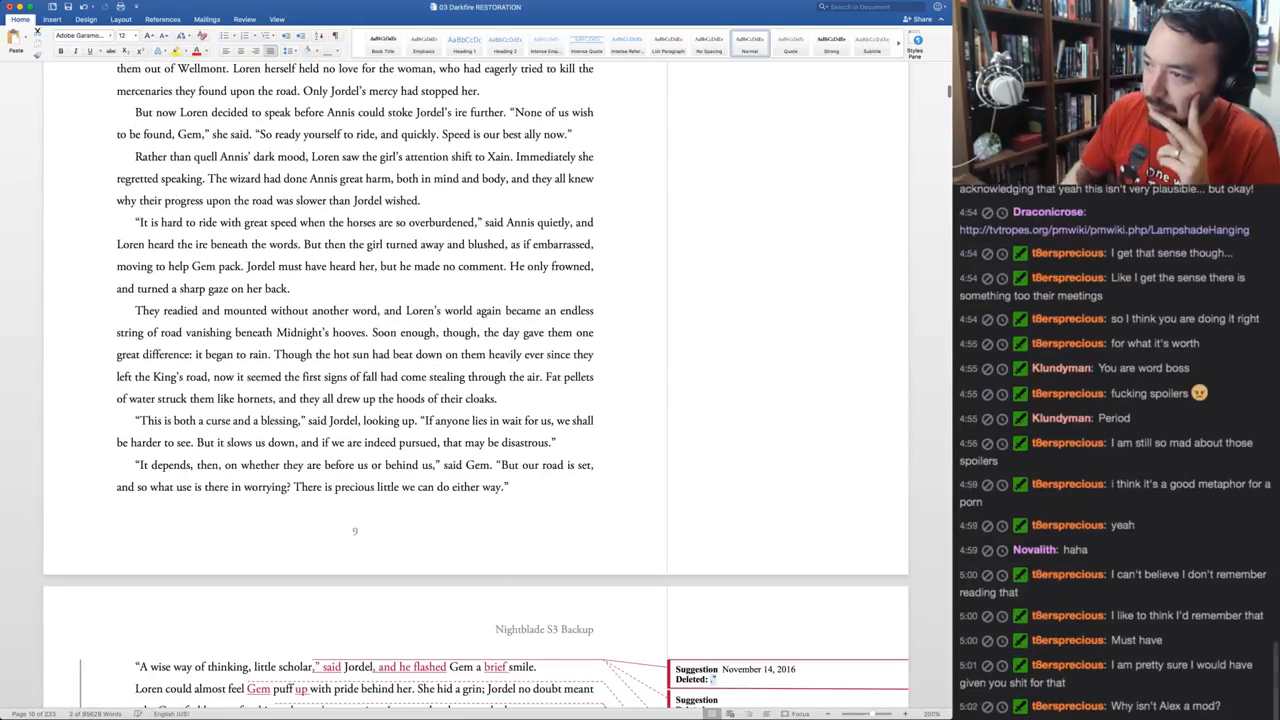
# In the "little scholar" line, accept the changes to "said Jordel, and he flashed Gem a brief smile"
pyautogui.scroll(-4, 475, 400)
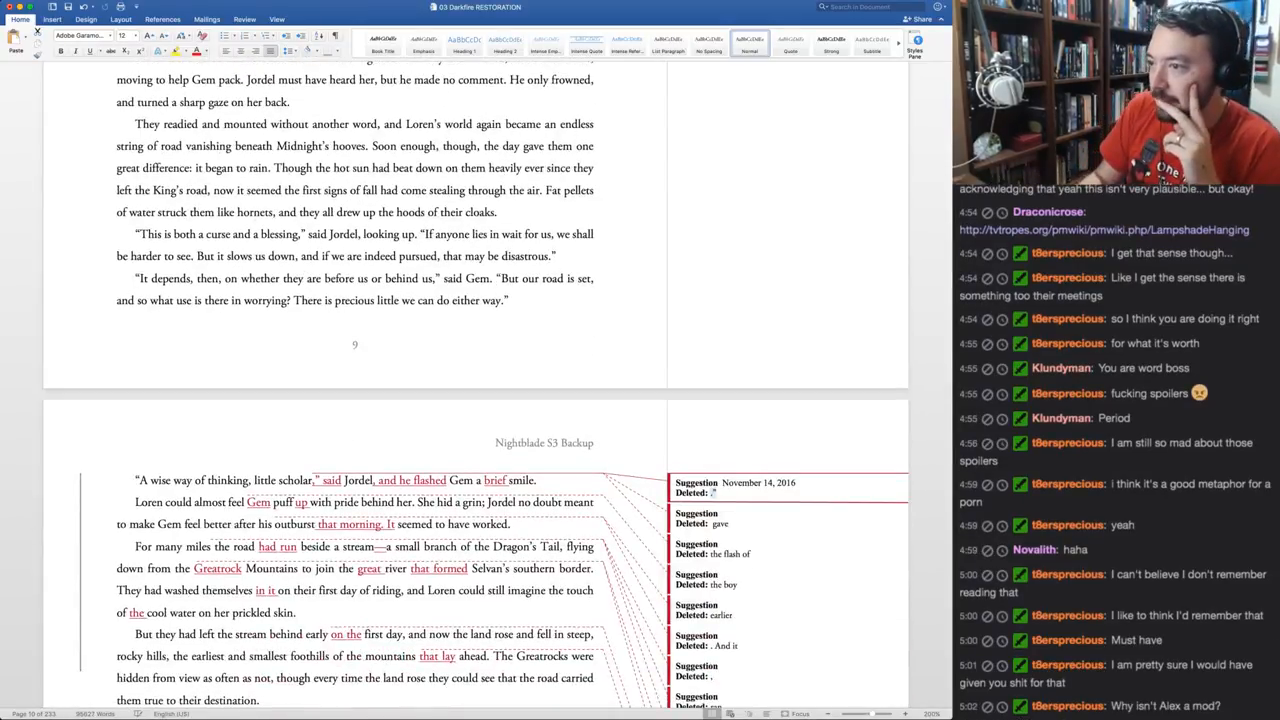
pyautogui.press('super+shift+a')
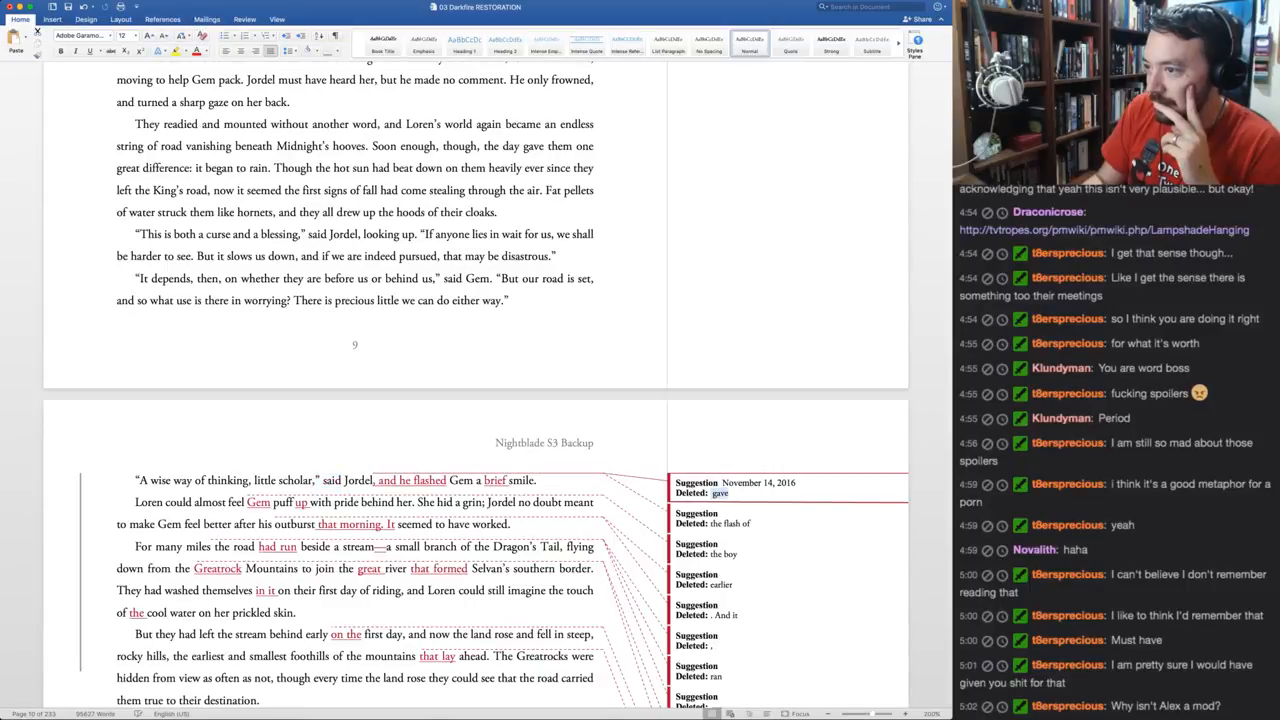
pyautogui.press('super+shift+a')
pyautogui.press('super+shift+a')
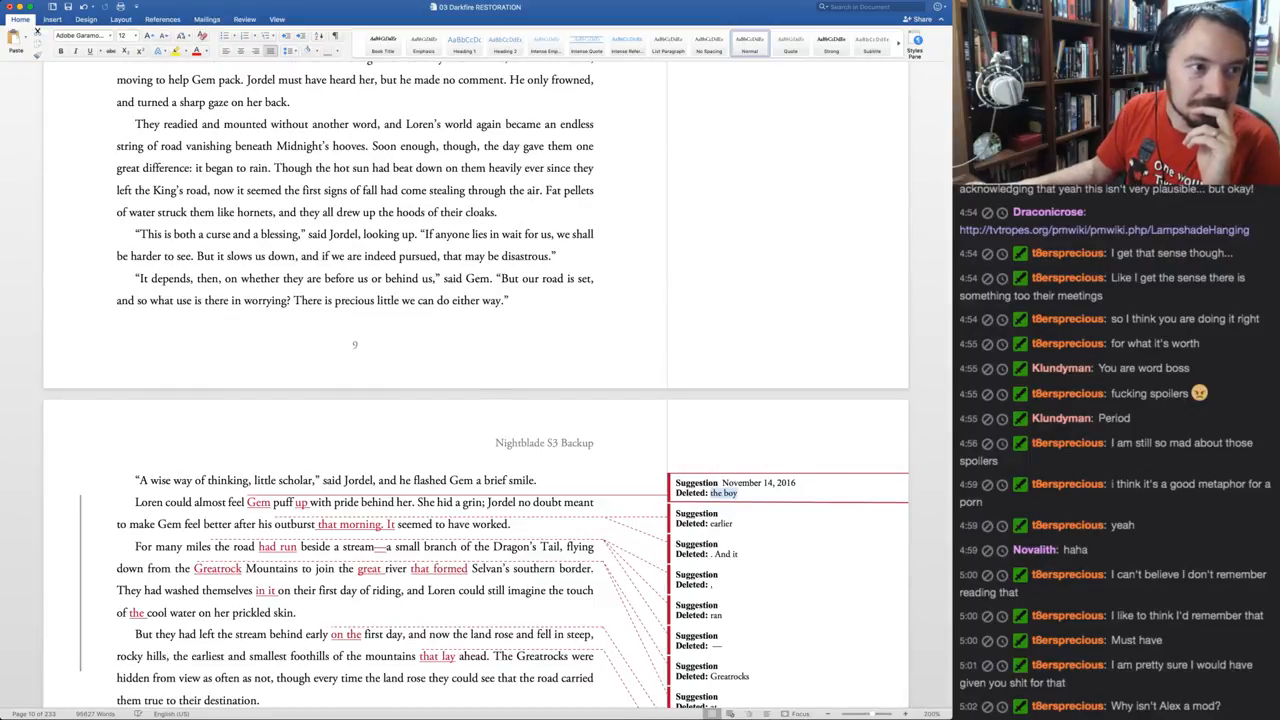
pyautogui.press('super+Tab')
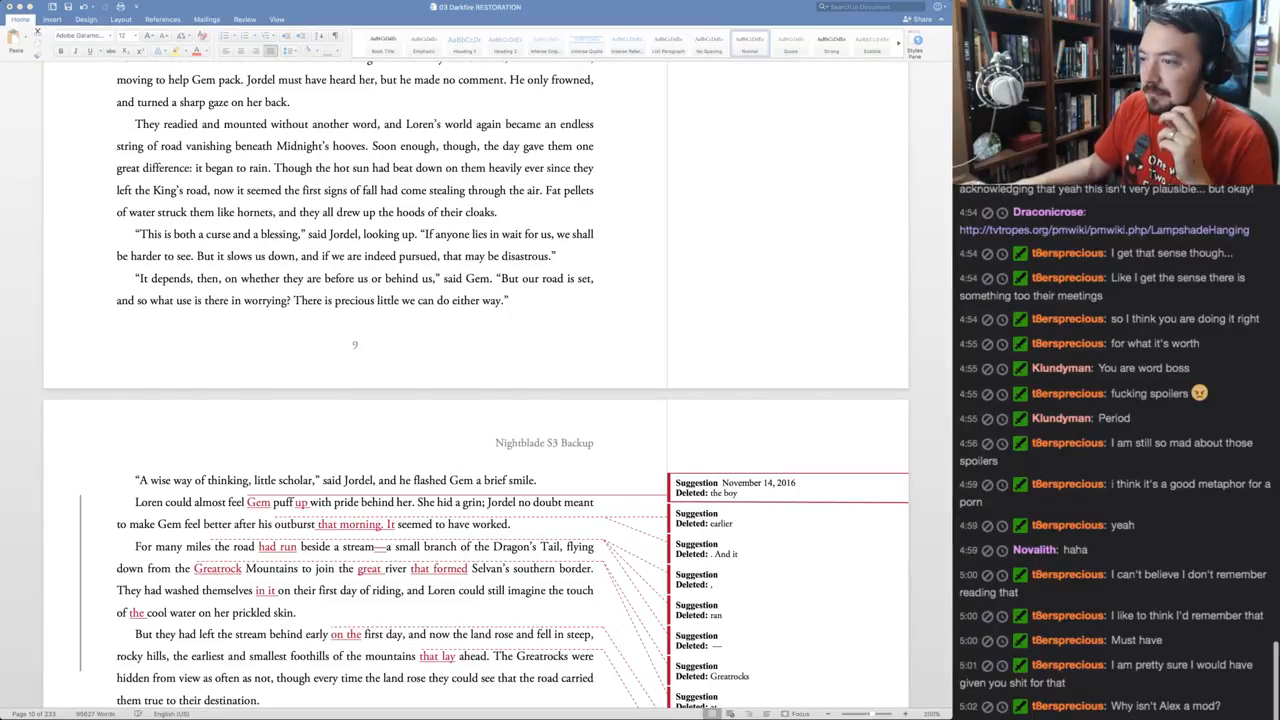
pyautogui.press('super+Tab')
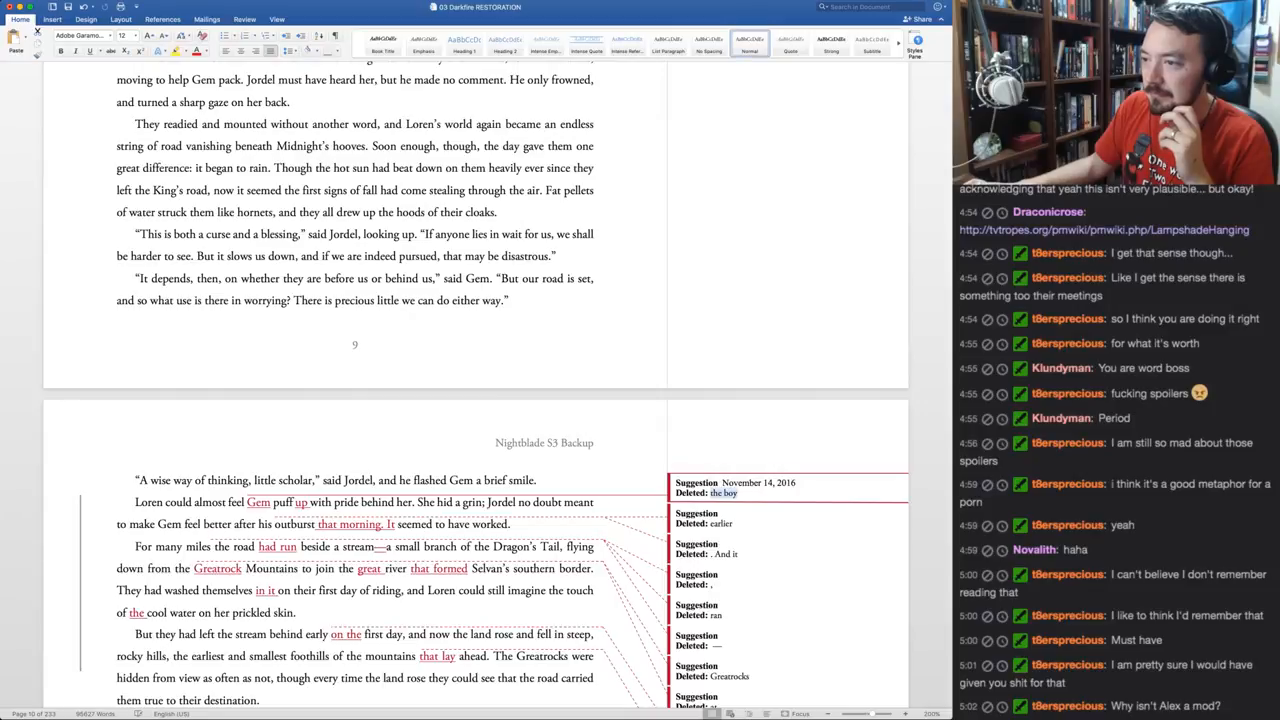
# In the "Loren could almost feel" paragraph, reject "Gem" to restore "the boy", and accept "up" and "that morning. It"
pyautogui.scroll(-3, 475, 380)
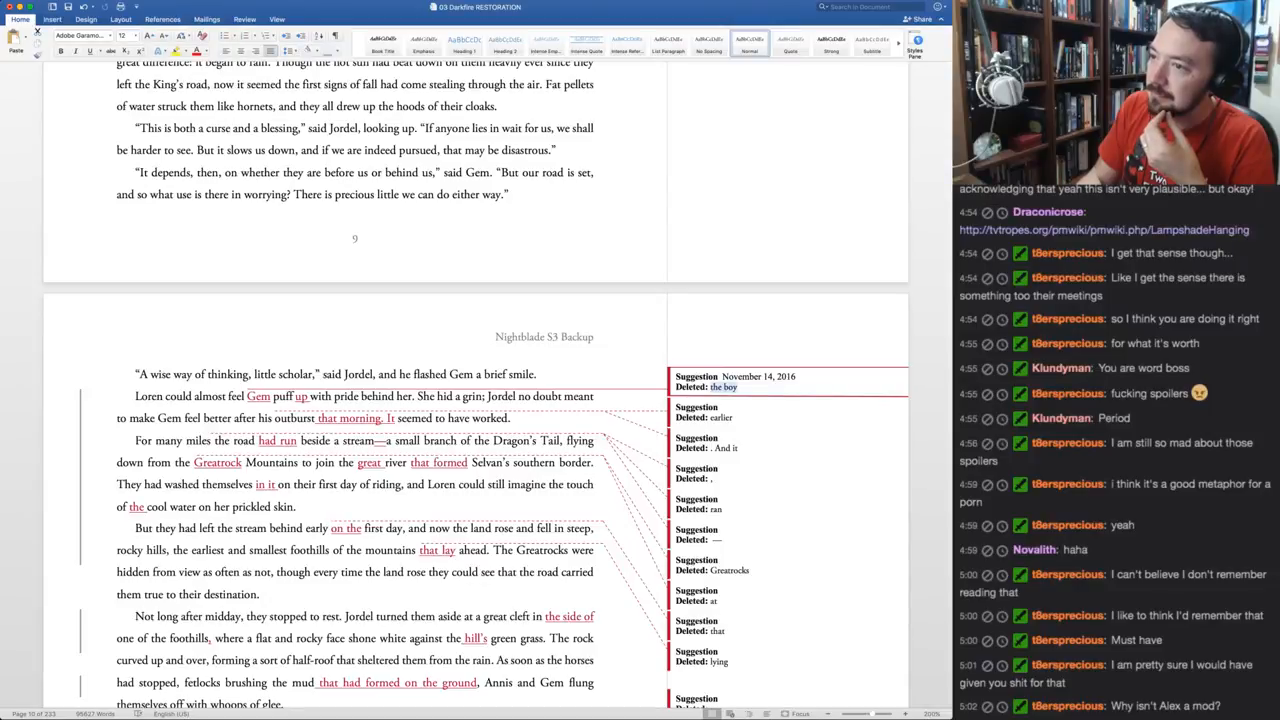
pyautogui.hotkey('ctrl', 'r')
pyautogui.hotkey('ctrl', 'r')
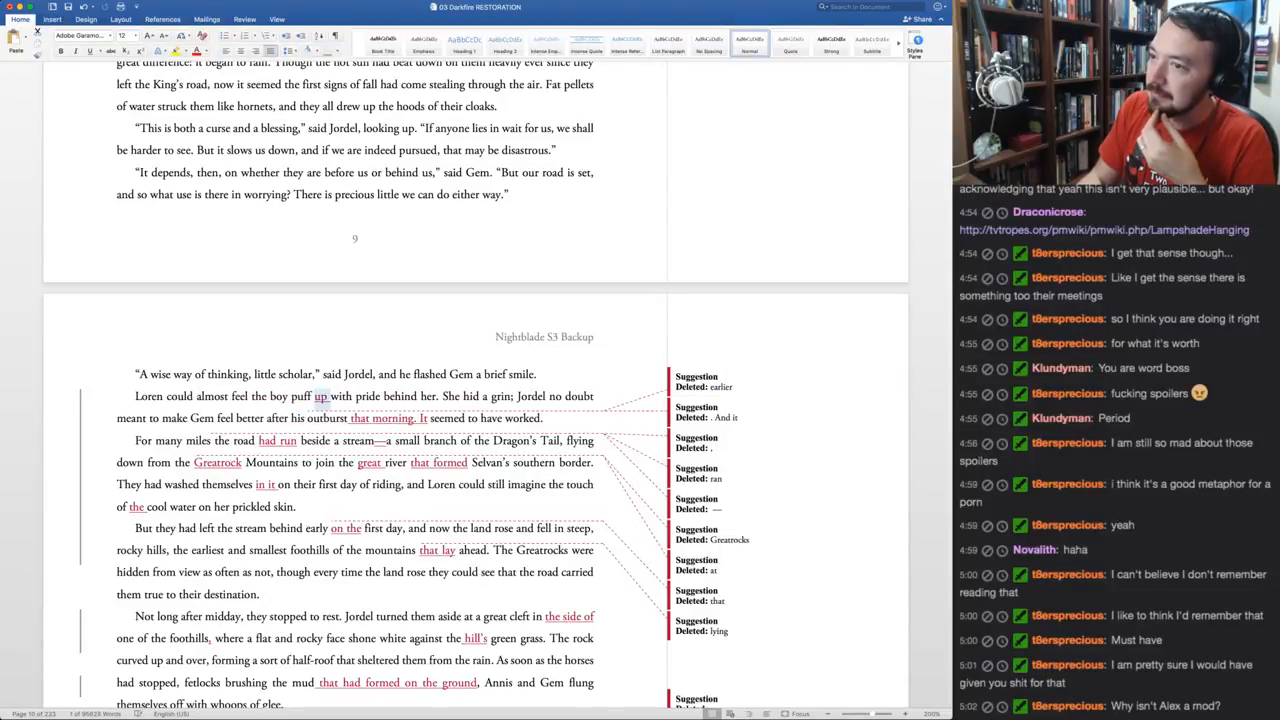
pyautogui.hotkey('ctrl', 'a')
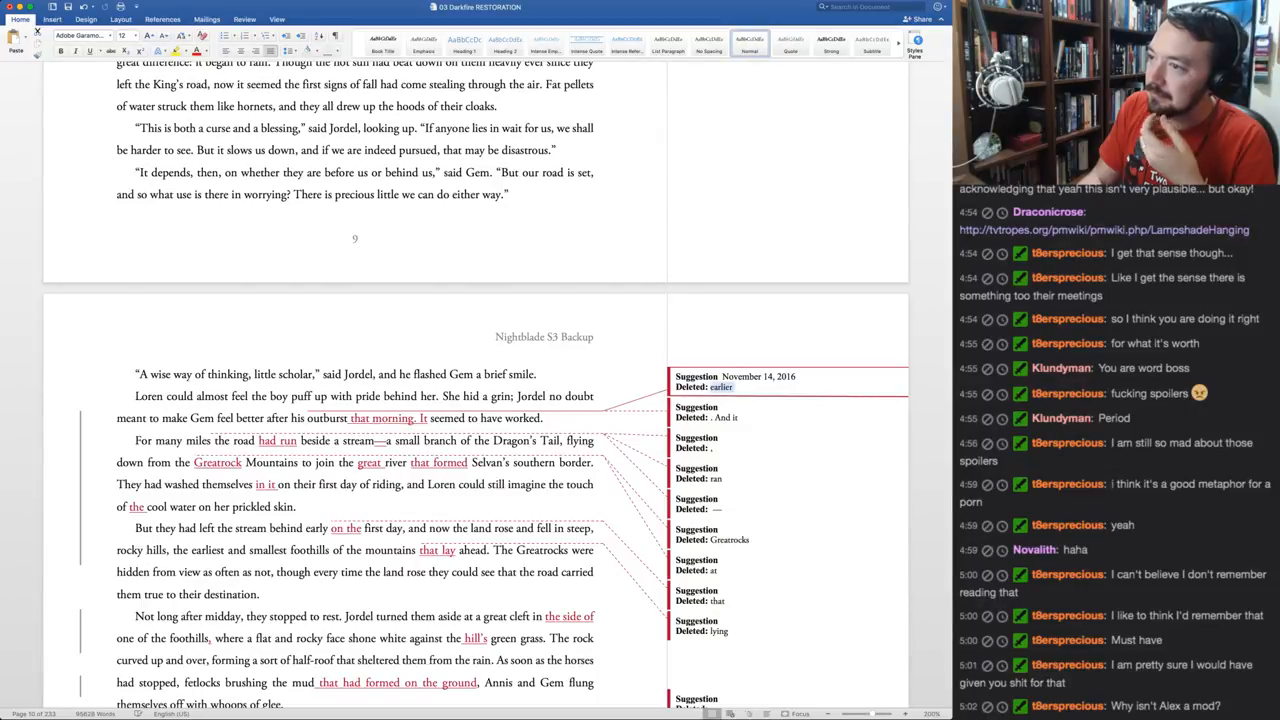
pyautogui.hotkey('ctrl', 'a')
pyautogui.hotkey('ctrl', 'a')
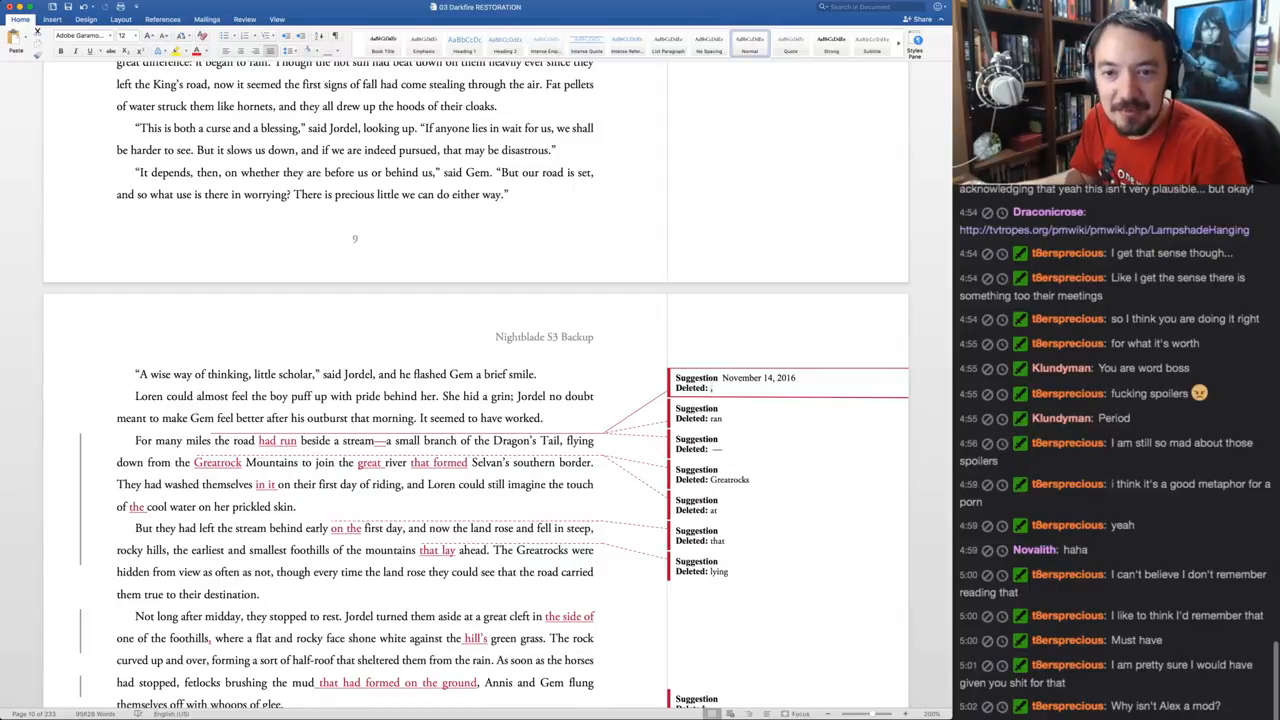
# In the stream chat, make the viewer who posted the LampshadeHanging link a moderator, close their profile card, and return to the manuscript
pyautogui.click(1047, 212)
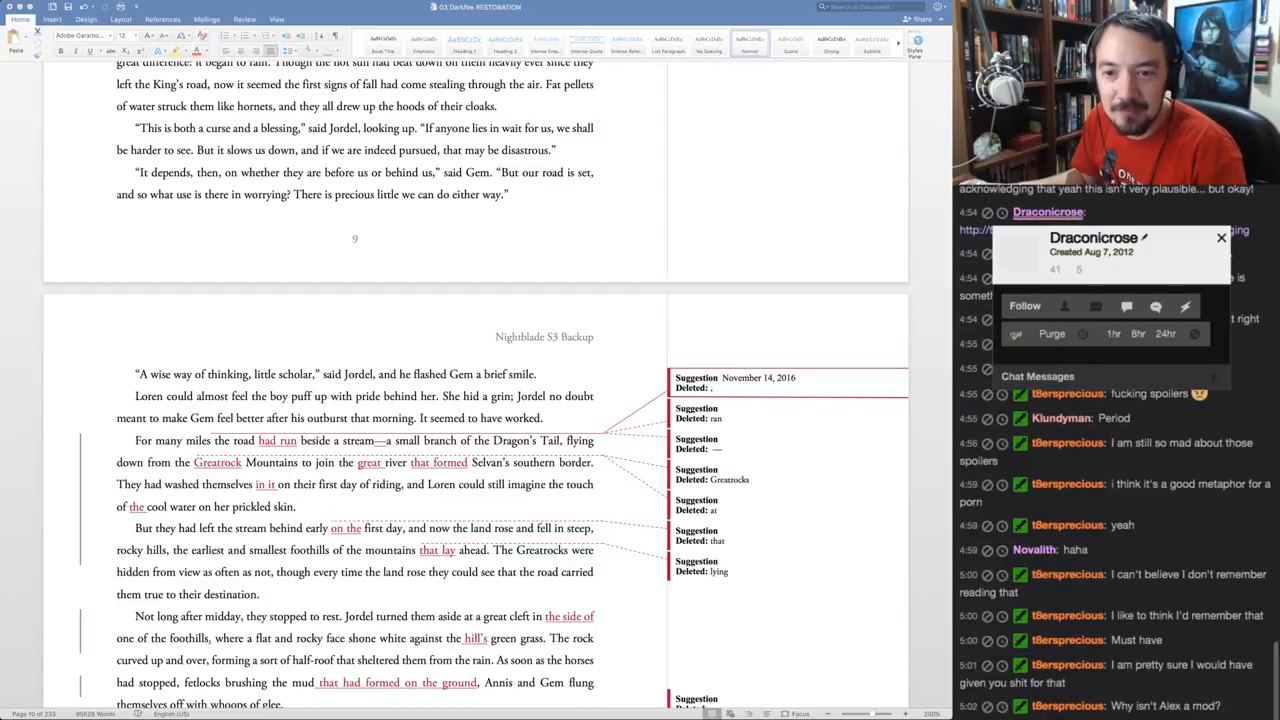
pyautogui.click(1185, 306)
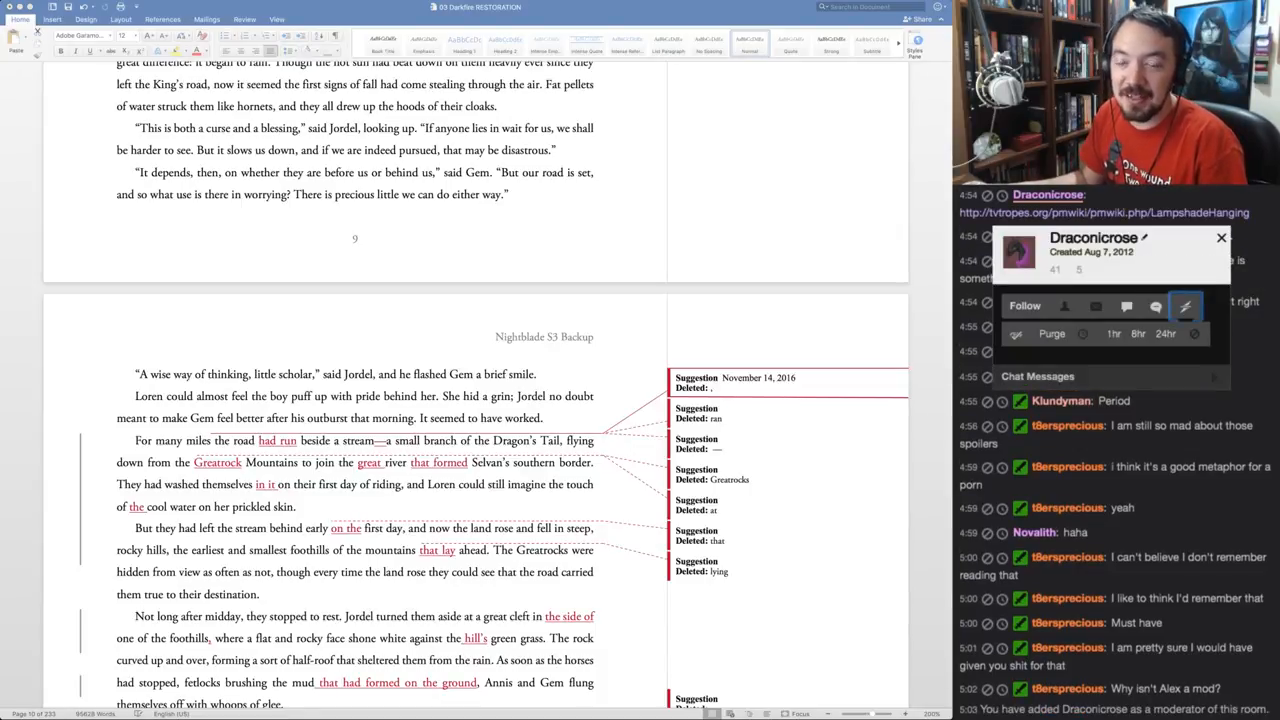
pyautogui.click(1221, 238)
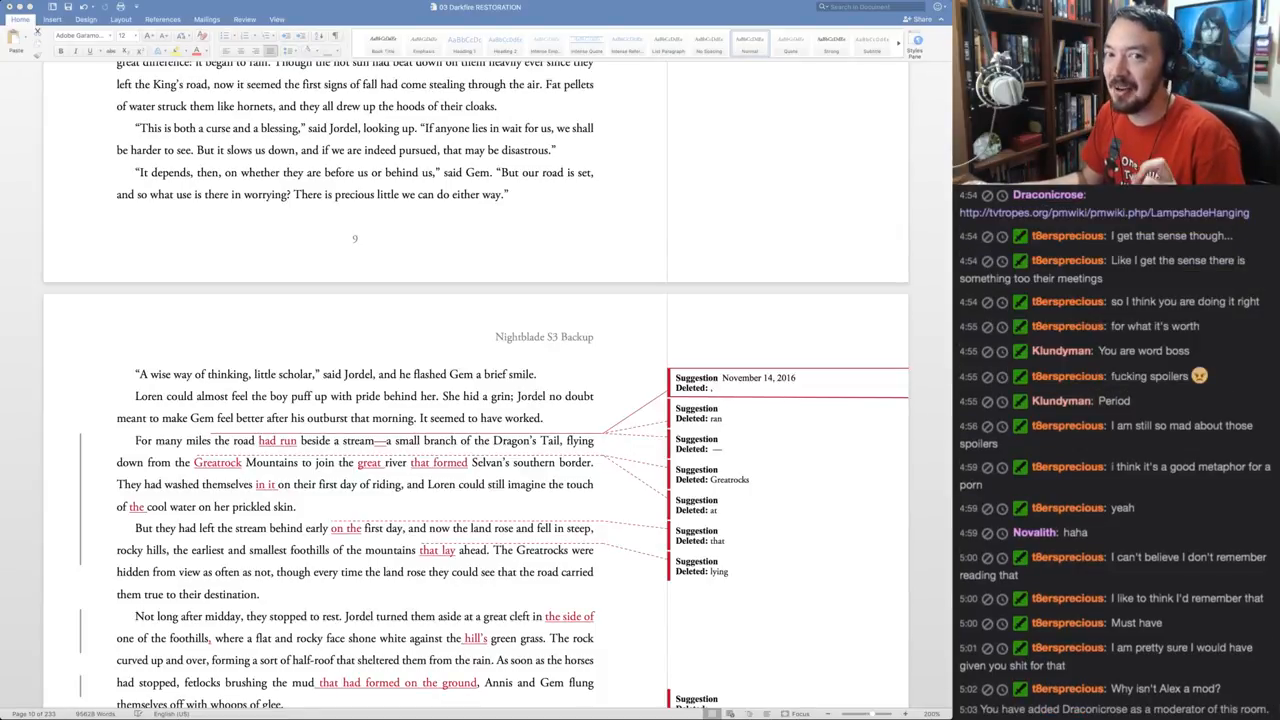
pyautogui.press('super+Tab')
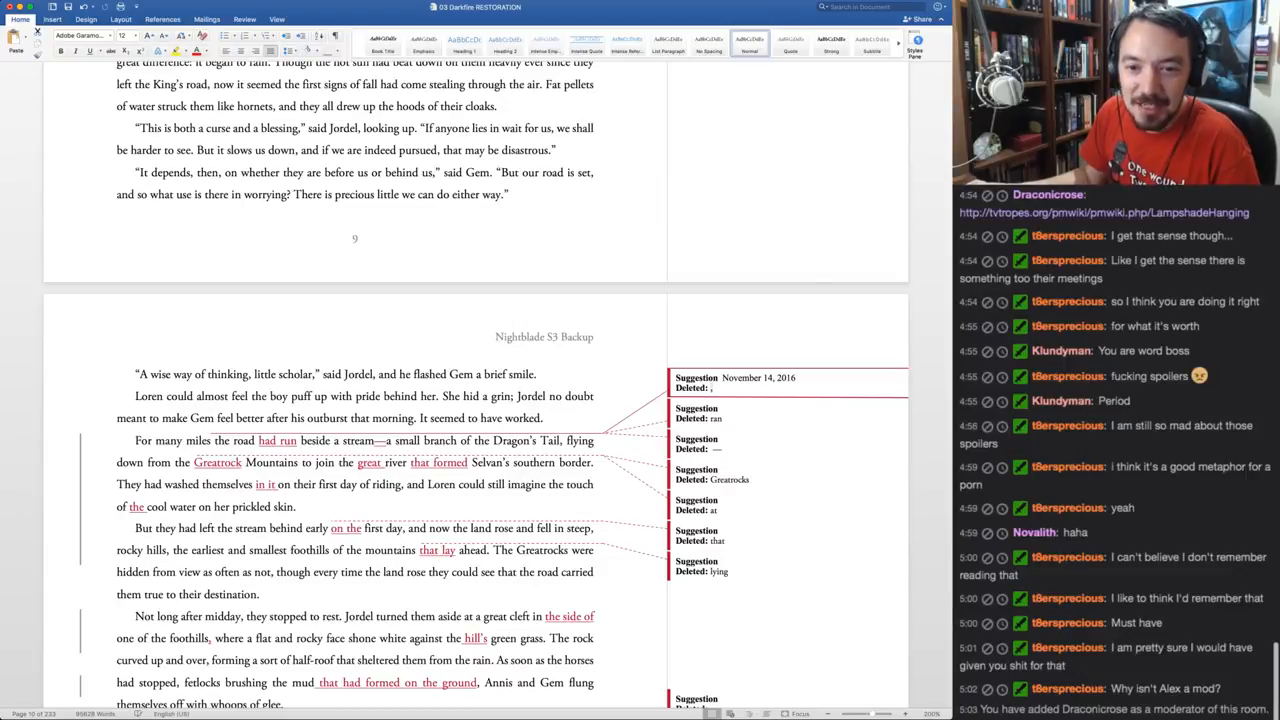
# Read back through the stream chat history to the start of the session, and return to the newest messages
pyautogui.scroll(5, 1110, 450)
pyautogui.scroll(8, 1110, 450)
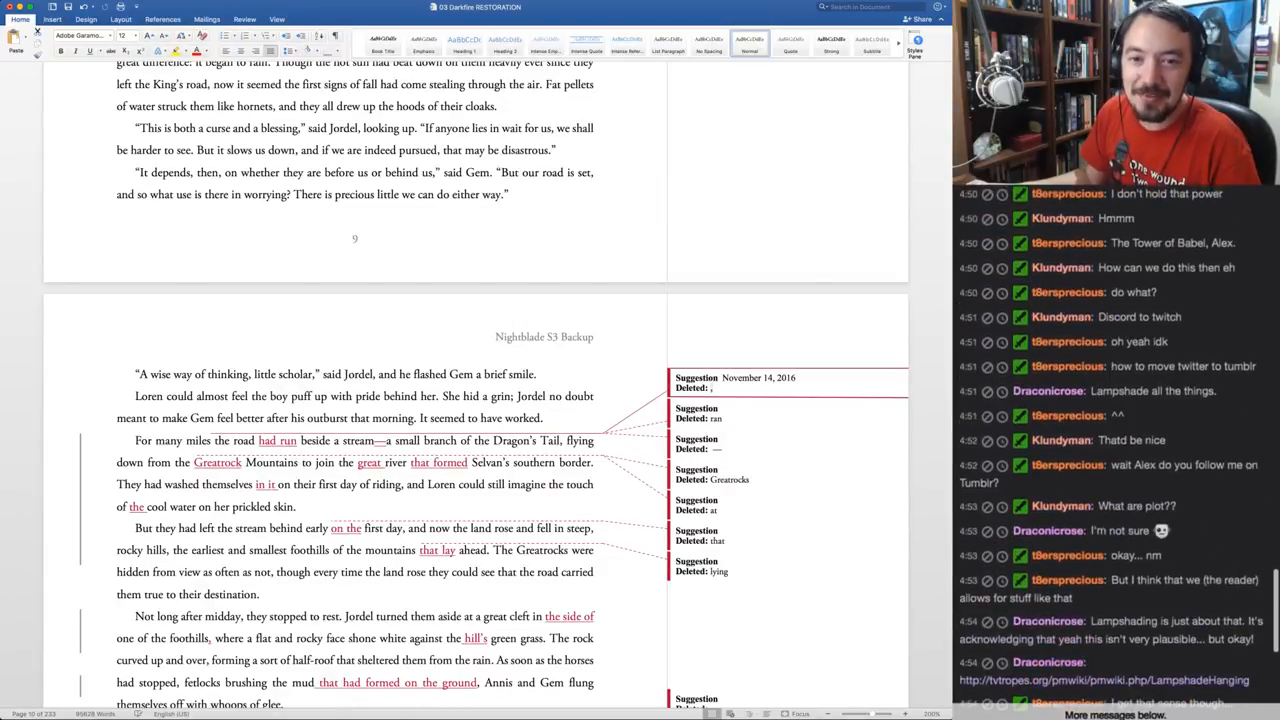
pyautogui.scroll(6, 1110, 450)
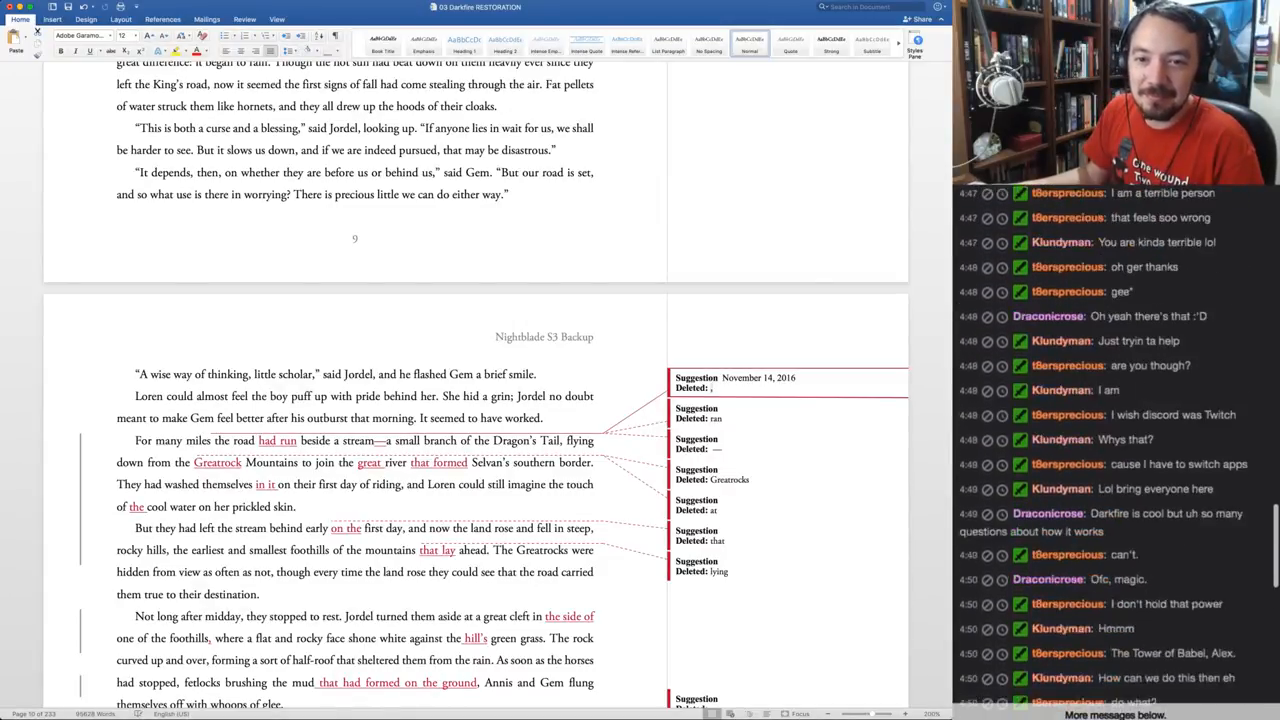
pyautogui.scroll(8, 1110, 450)
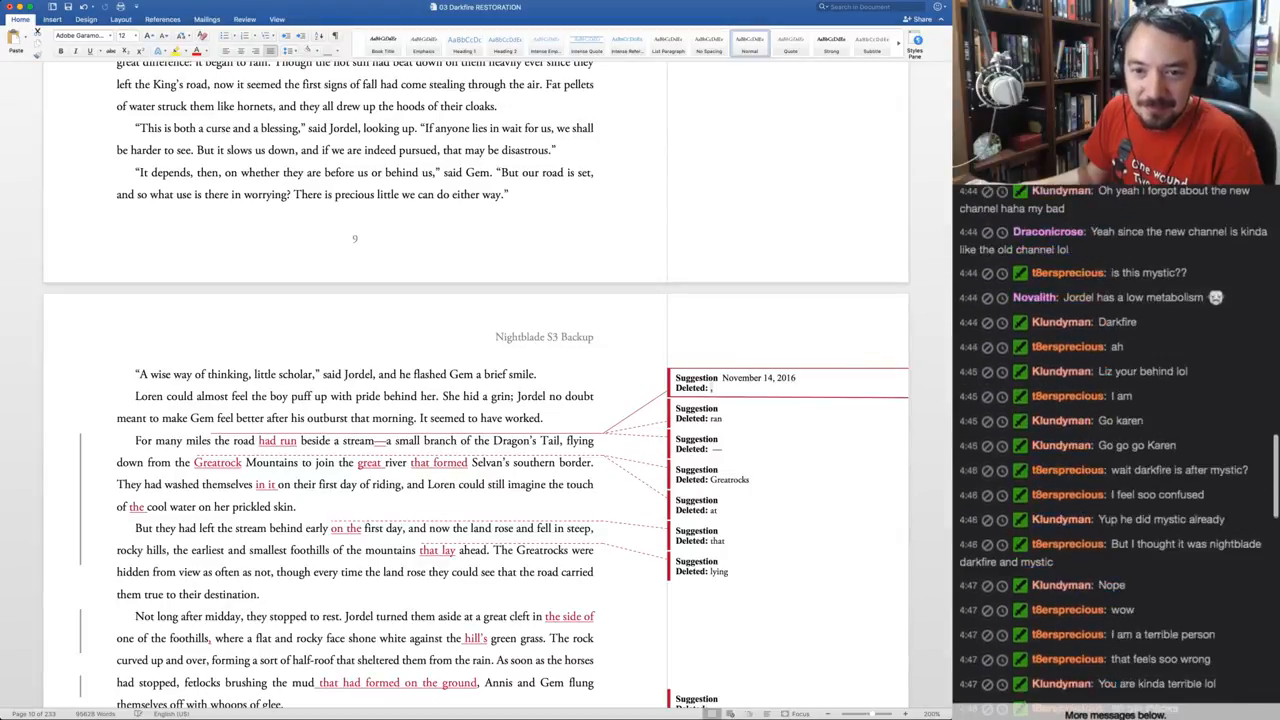
pyautogui.scroll(8, 1110, 450)
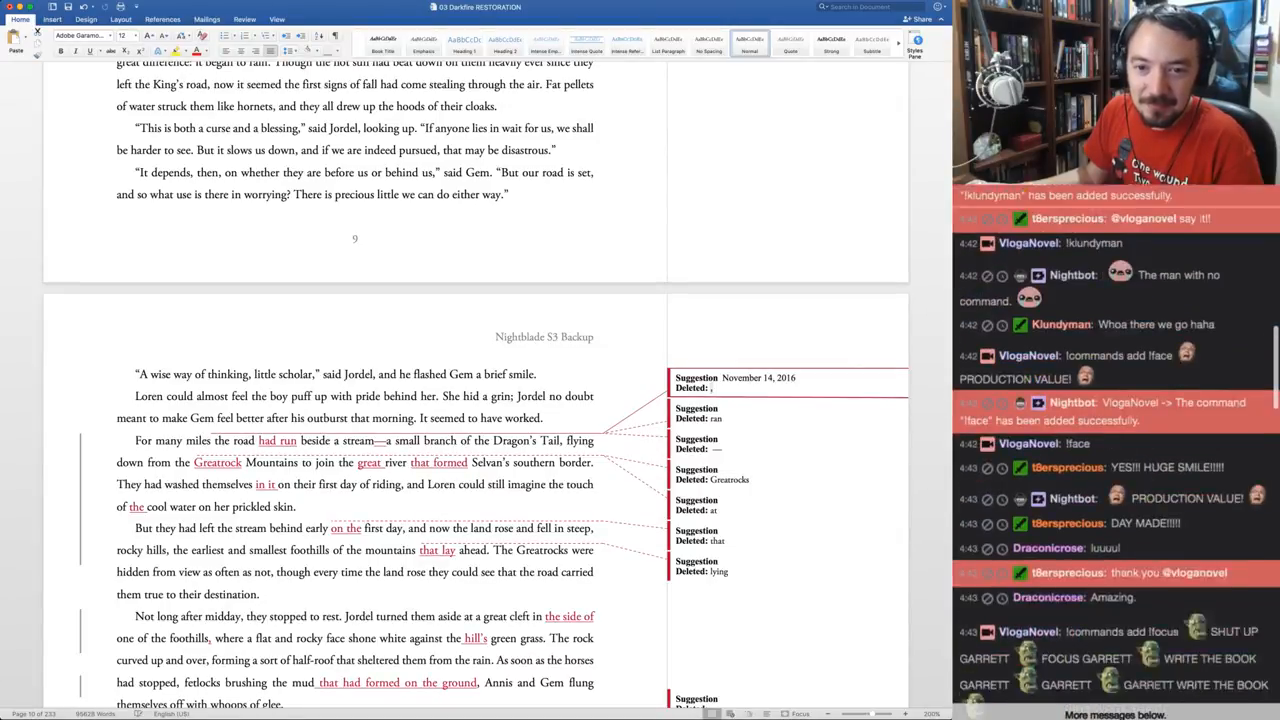
pyautogui.scroll(8, 1110, 450)
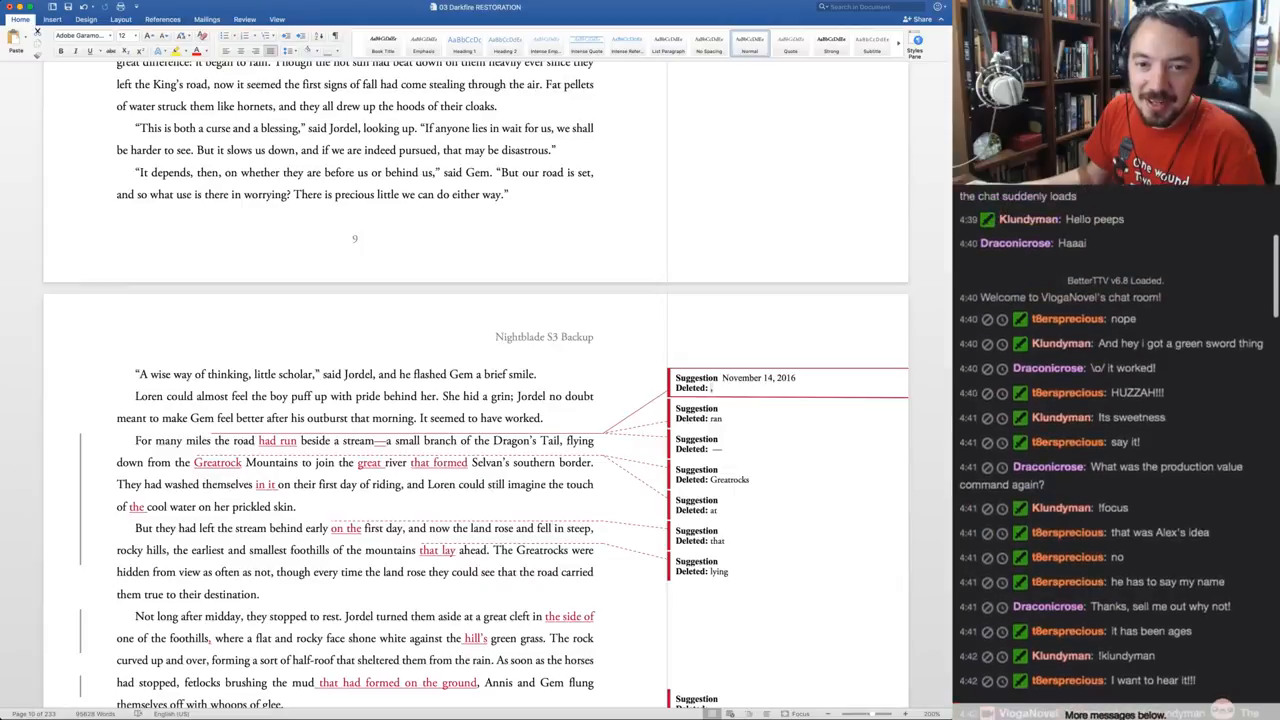
pyautogui.scroll(-15, 1110, 450)
pyautogui.scroll(-15, 1110, 450)
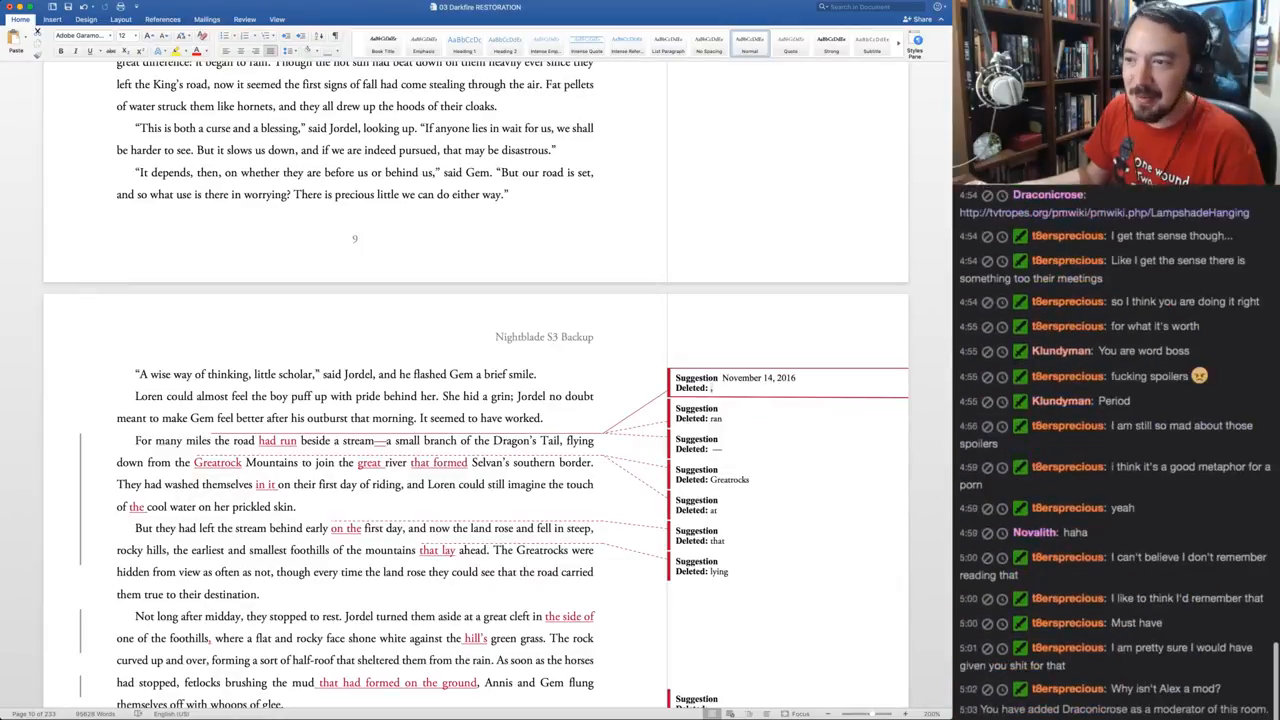
# In the "For many miles" paragraph, restore the comma after "miles", and accept "had run", the em dash after "stream" and "Greatrock"
pyautogui.click(236, 374)
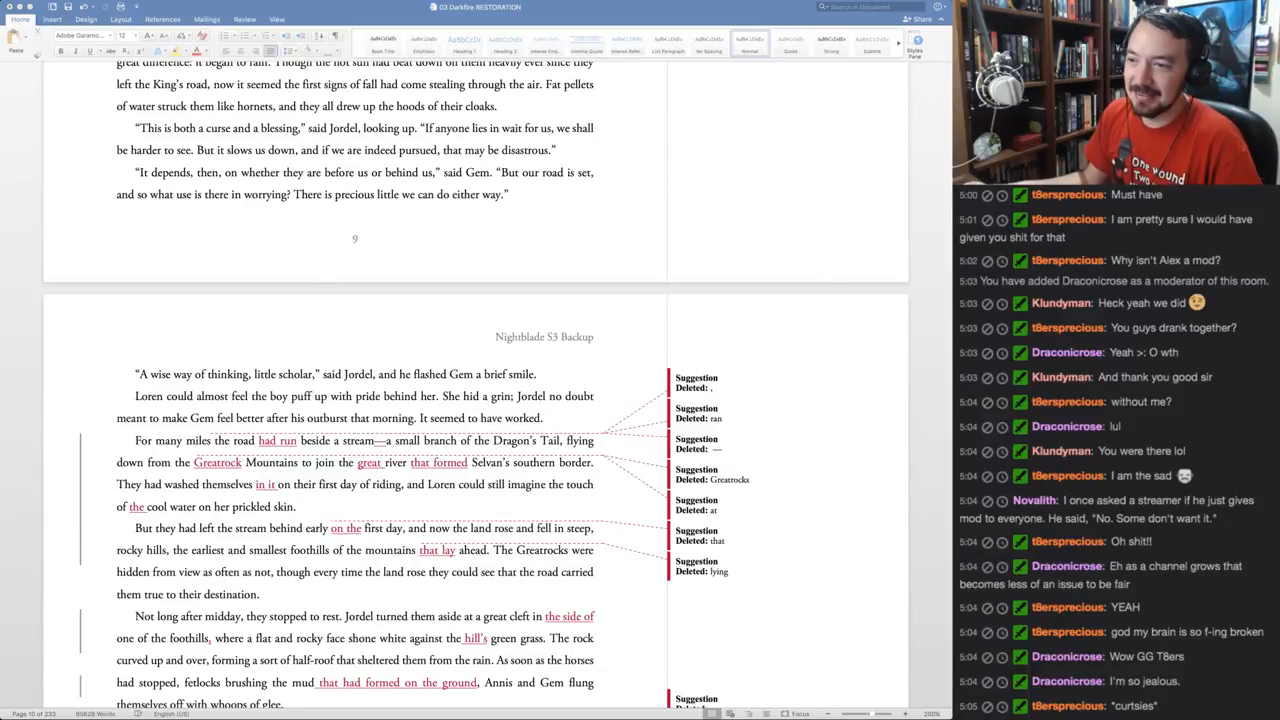
pyautogui.click(236, 374)
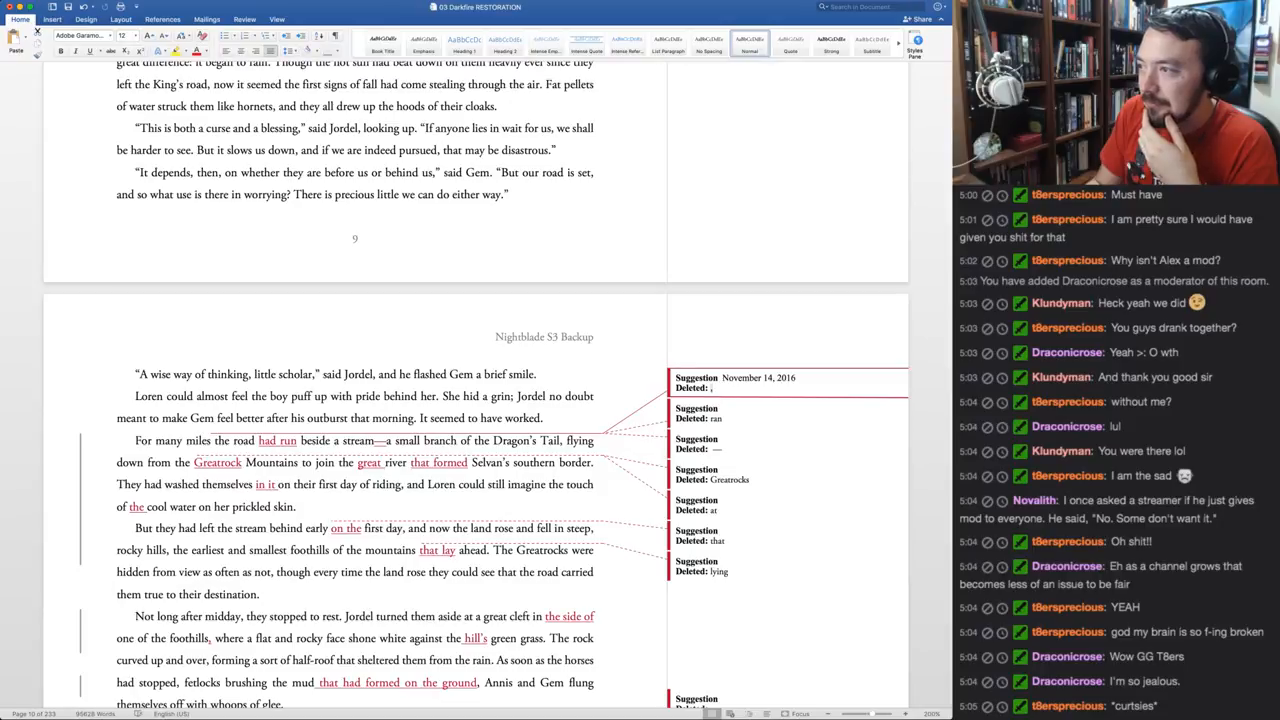
pyautogui.press('super+shift+r')
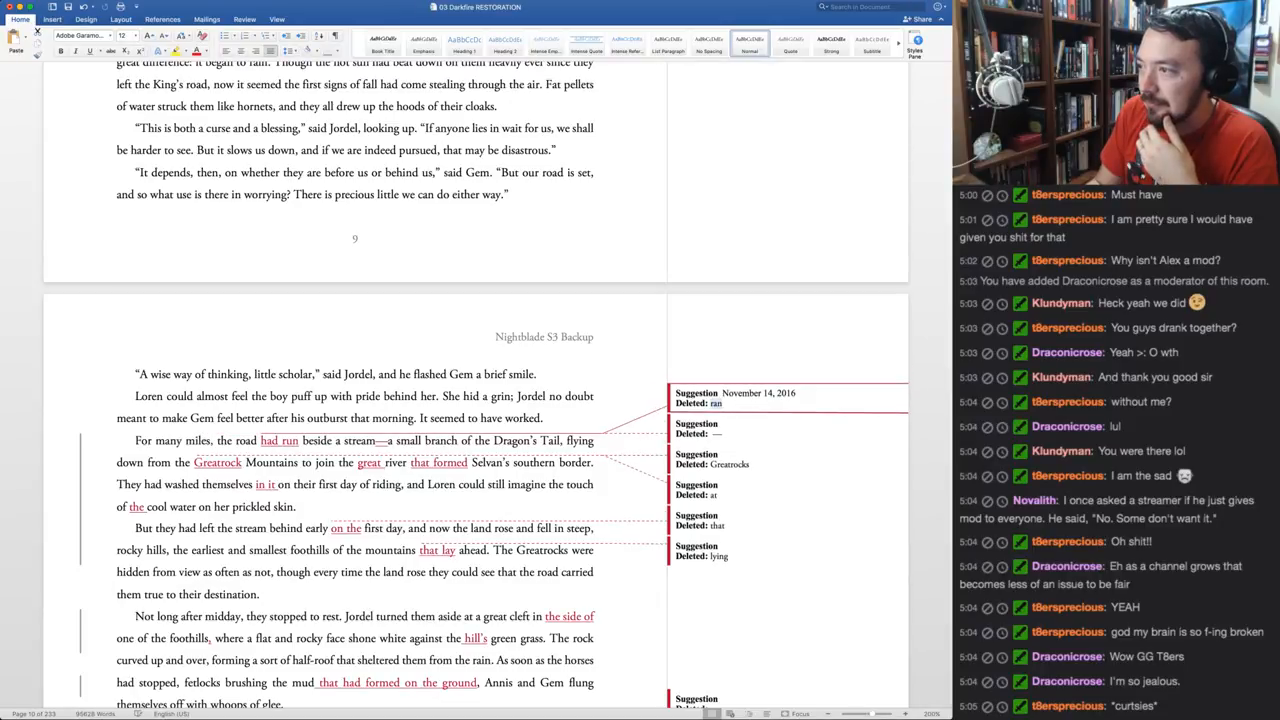
pyautogui.press('super+shift+a')
pyautogui.press('super+shift+a')
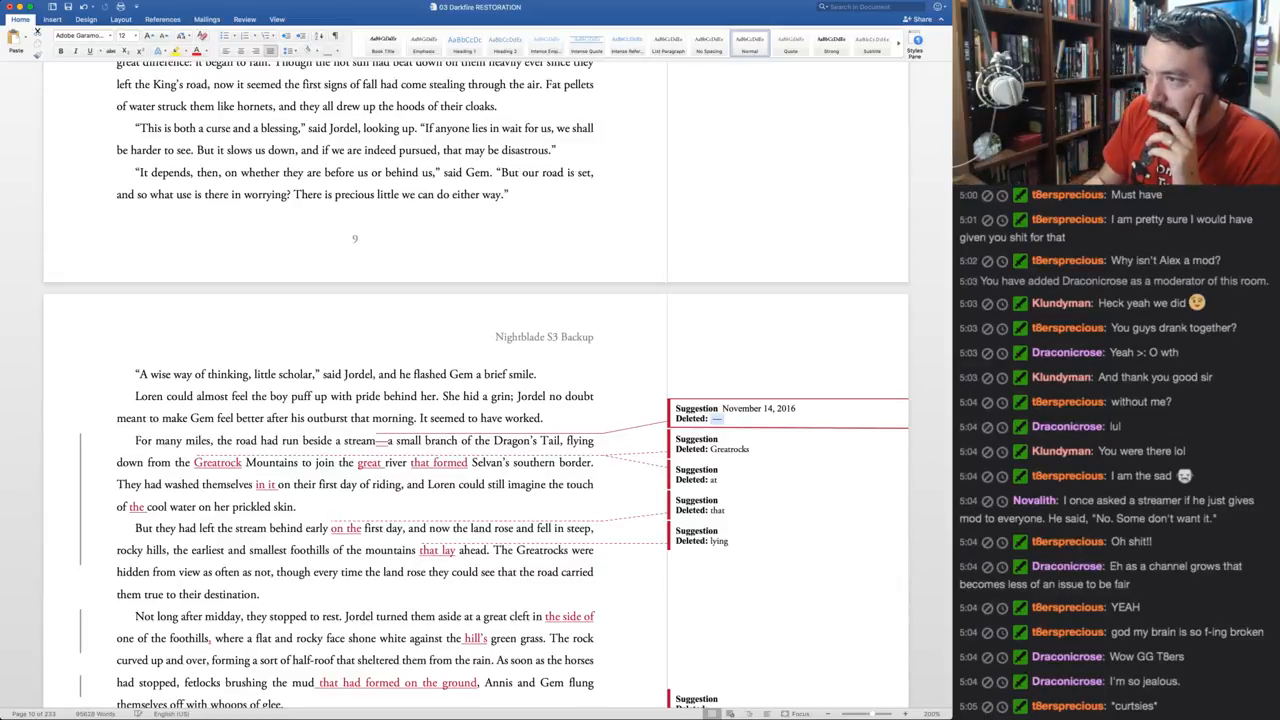
pyautogui.press('super+shift+a')
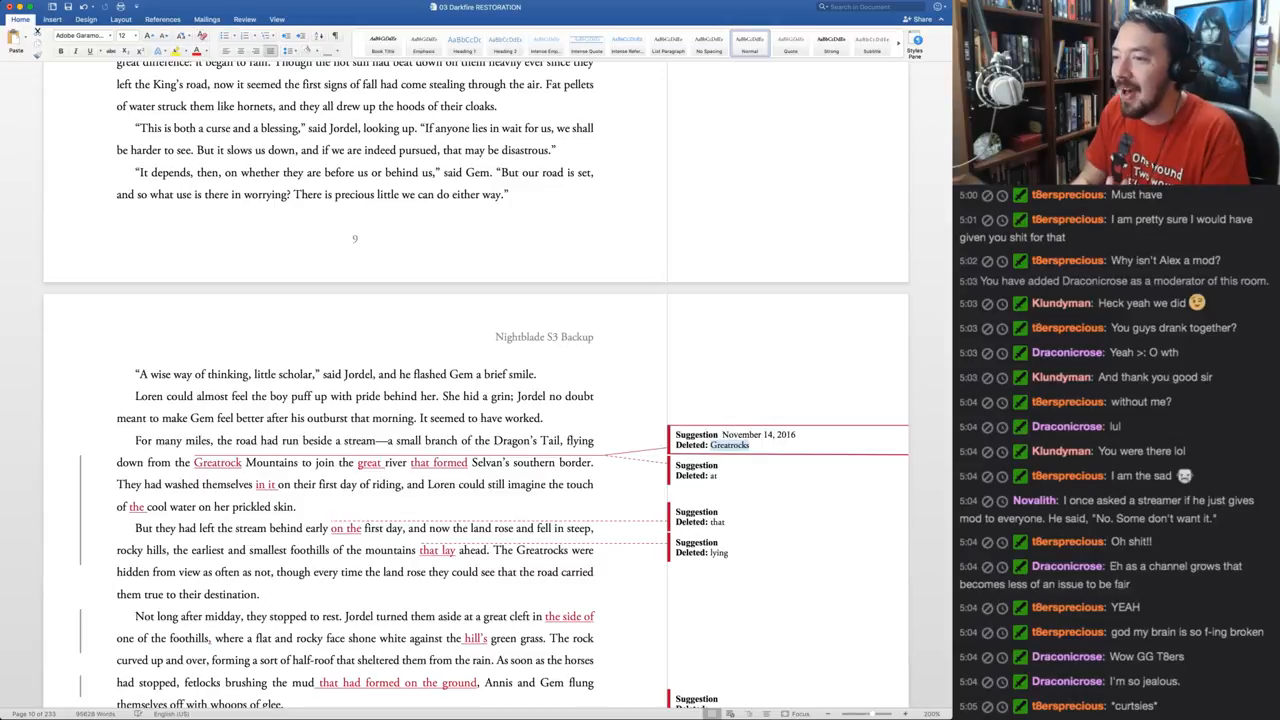
pyautogui.press('super+shift+a')
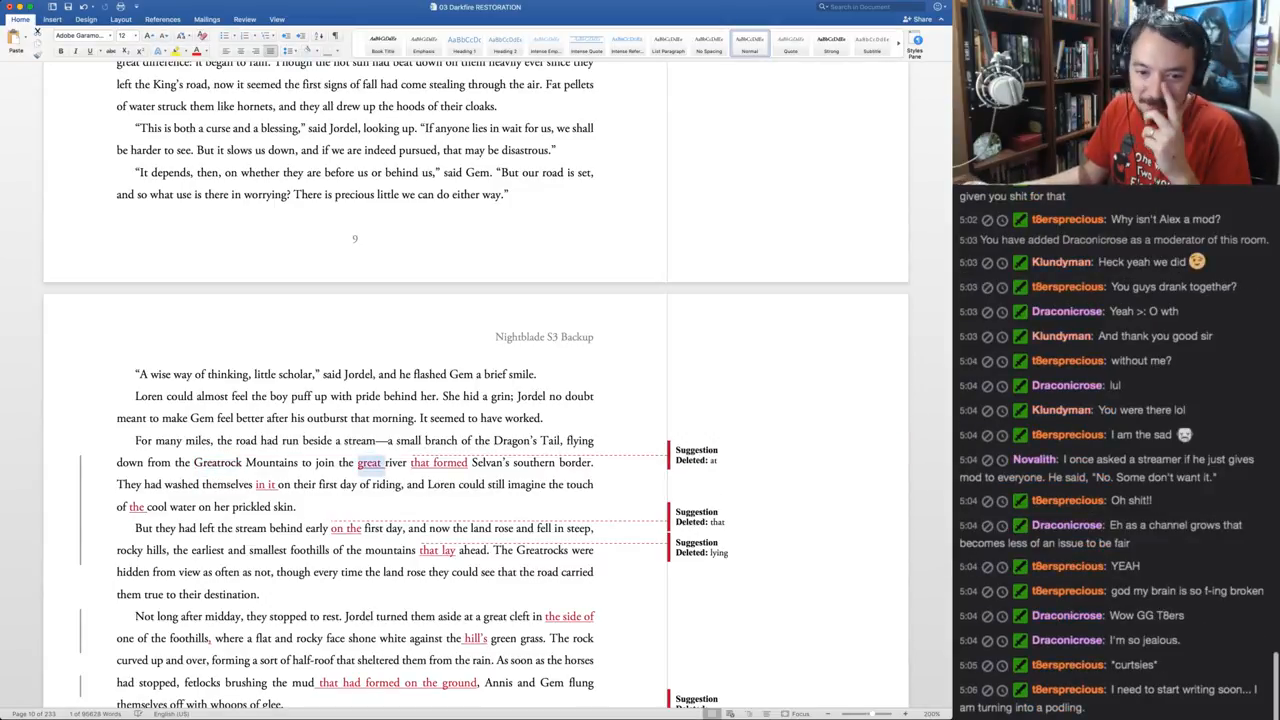
# In the same paragraph, reject "great" before "river", and accept "that formed", "in it" and "the" before "cool water"
pyautogui.press('super+Tab')
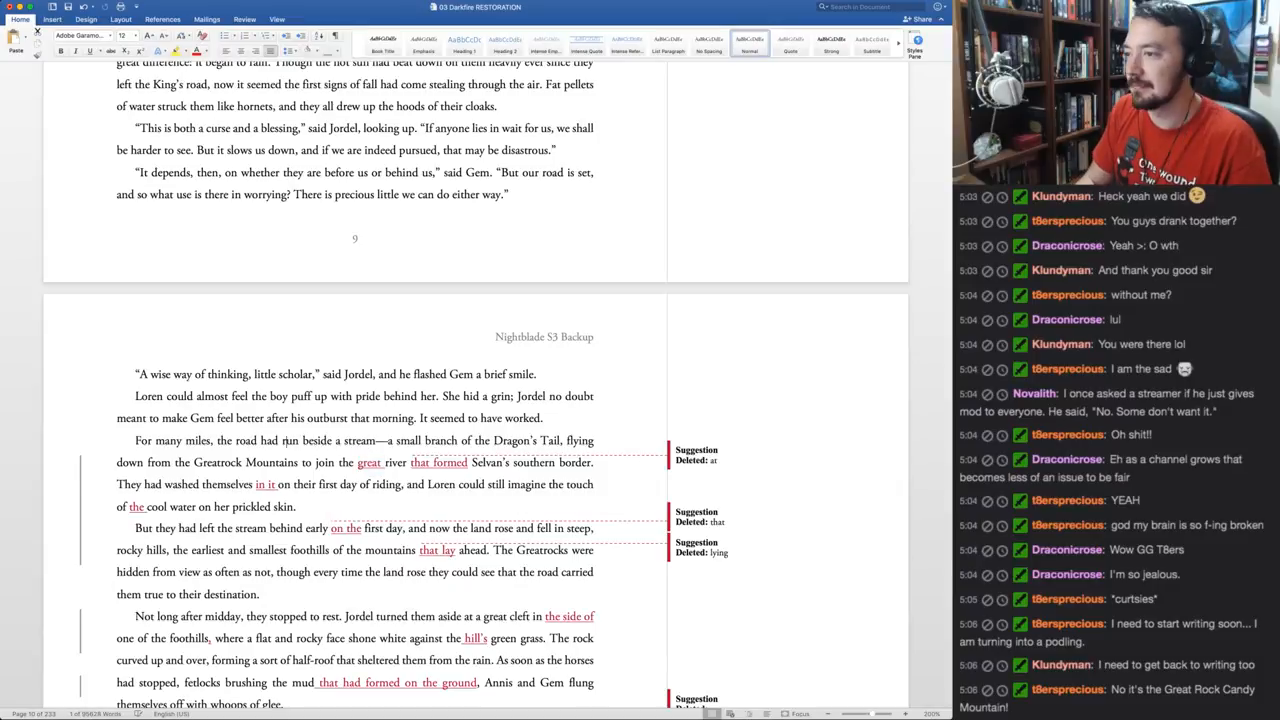
pyautogui.doubleClick(370, 462)
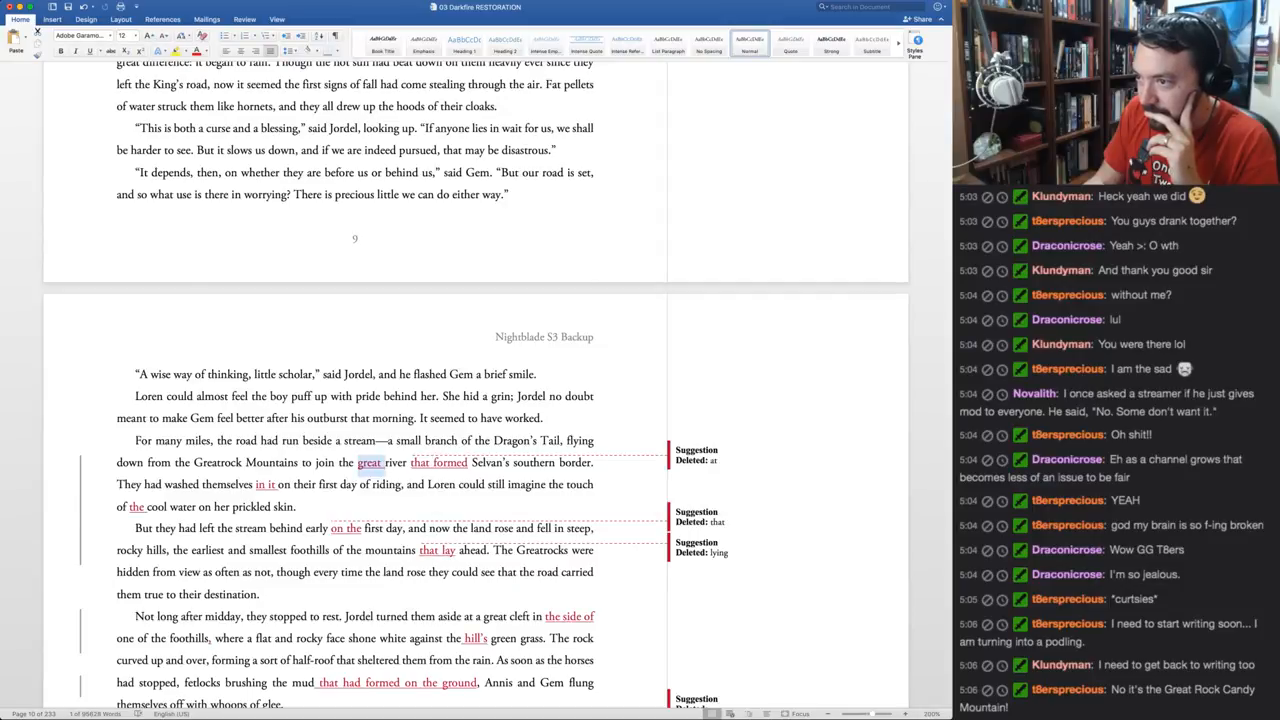
pyautogui.press('Delete')
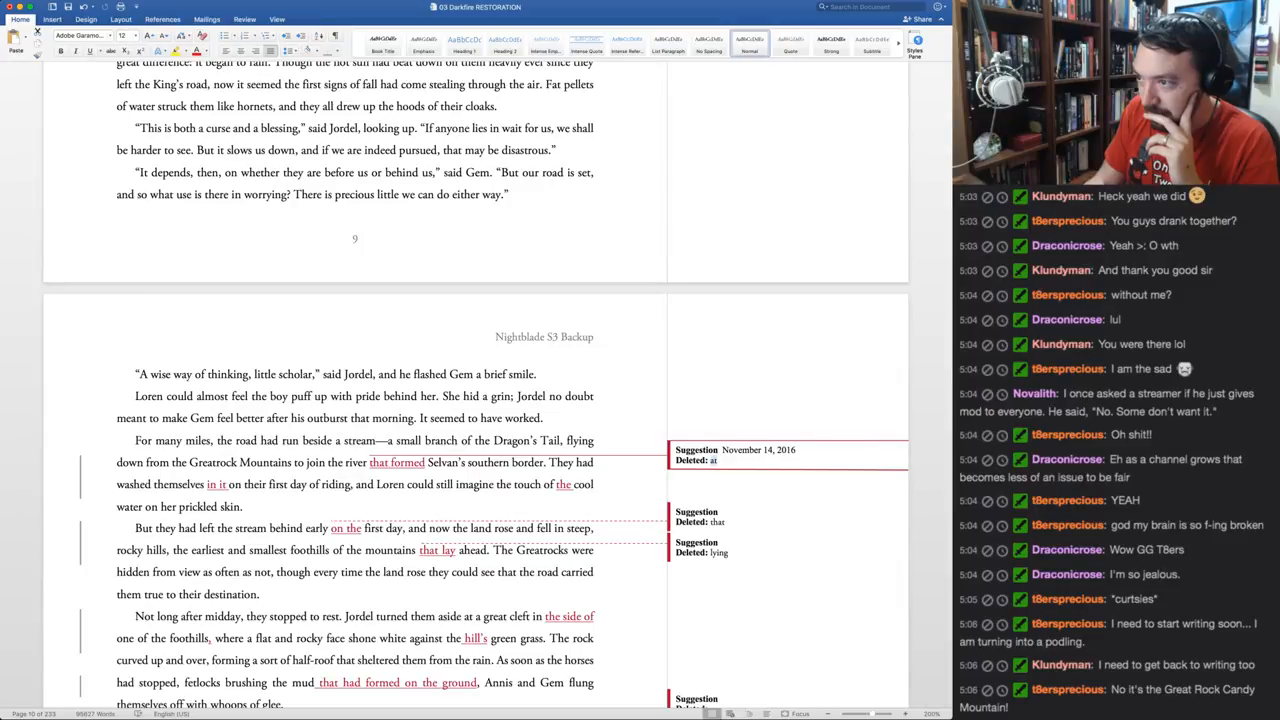
pyautogui.press('super+shift+a')
pyautogui.press('super+shift+a')
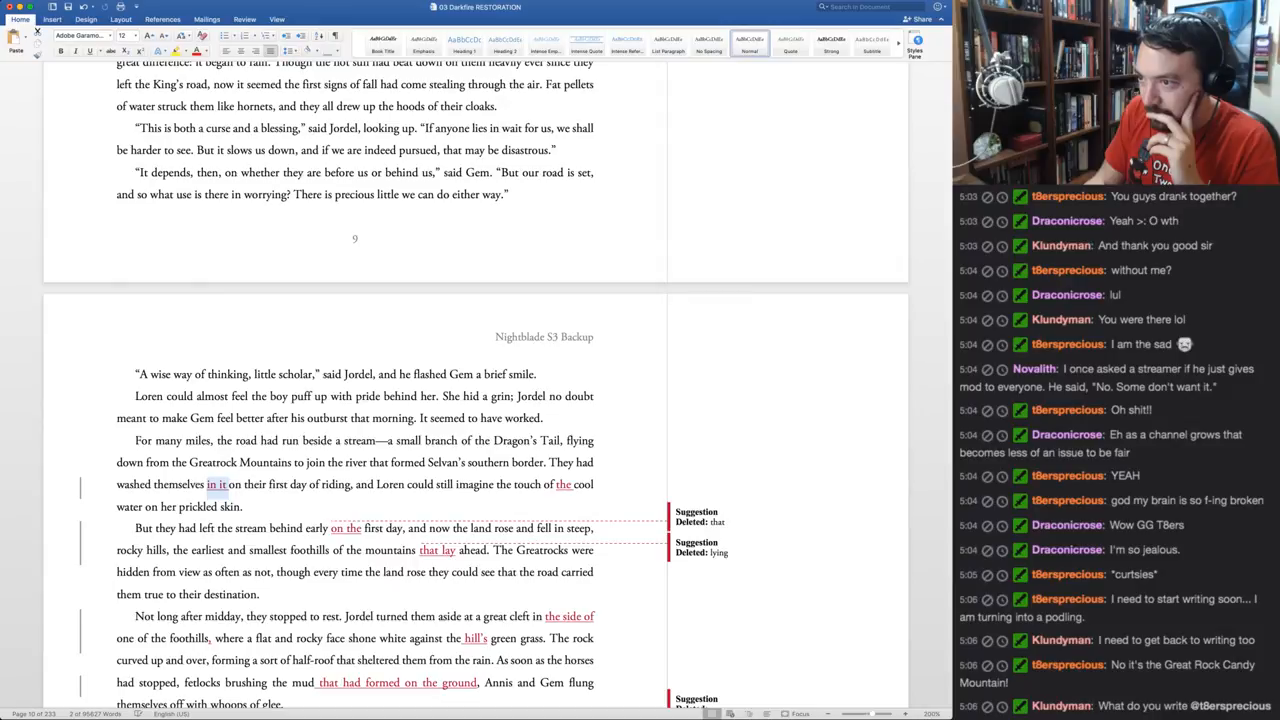
pyautogui.press('super+shift+a')
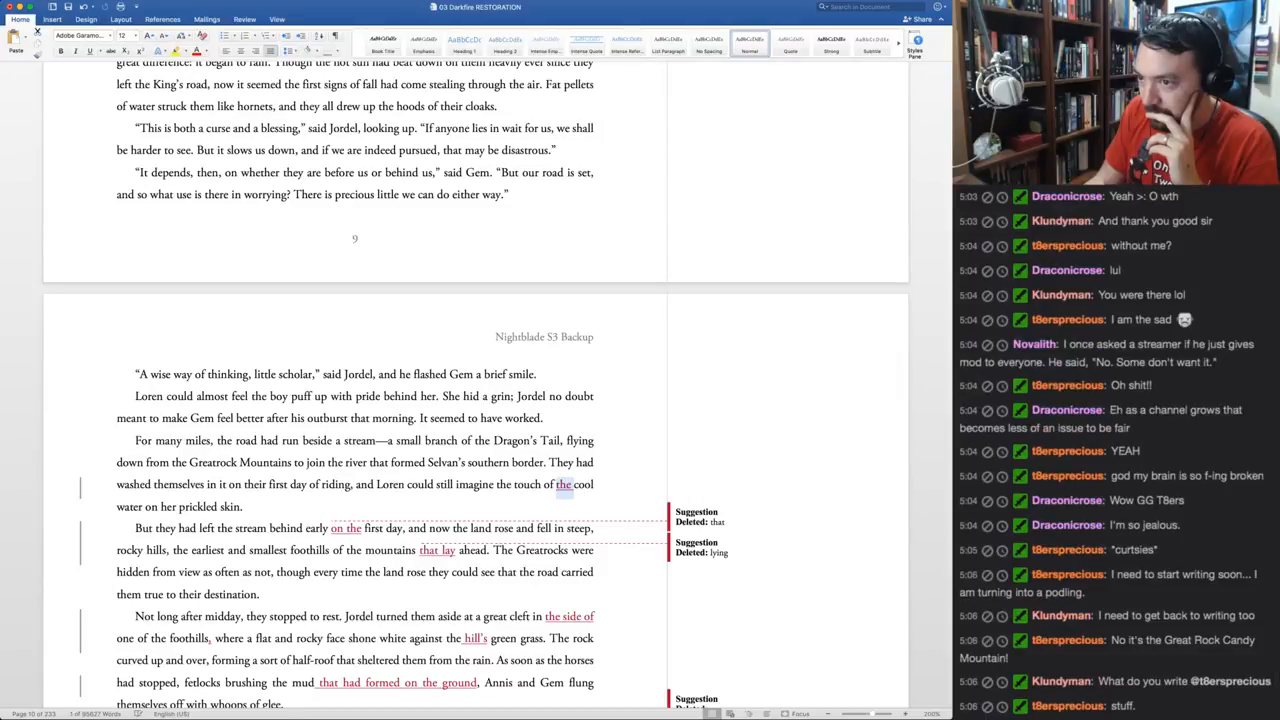
pyautogui.press('super+shift+a')
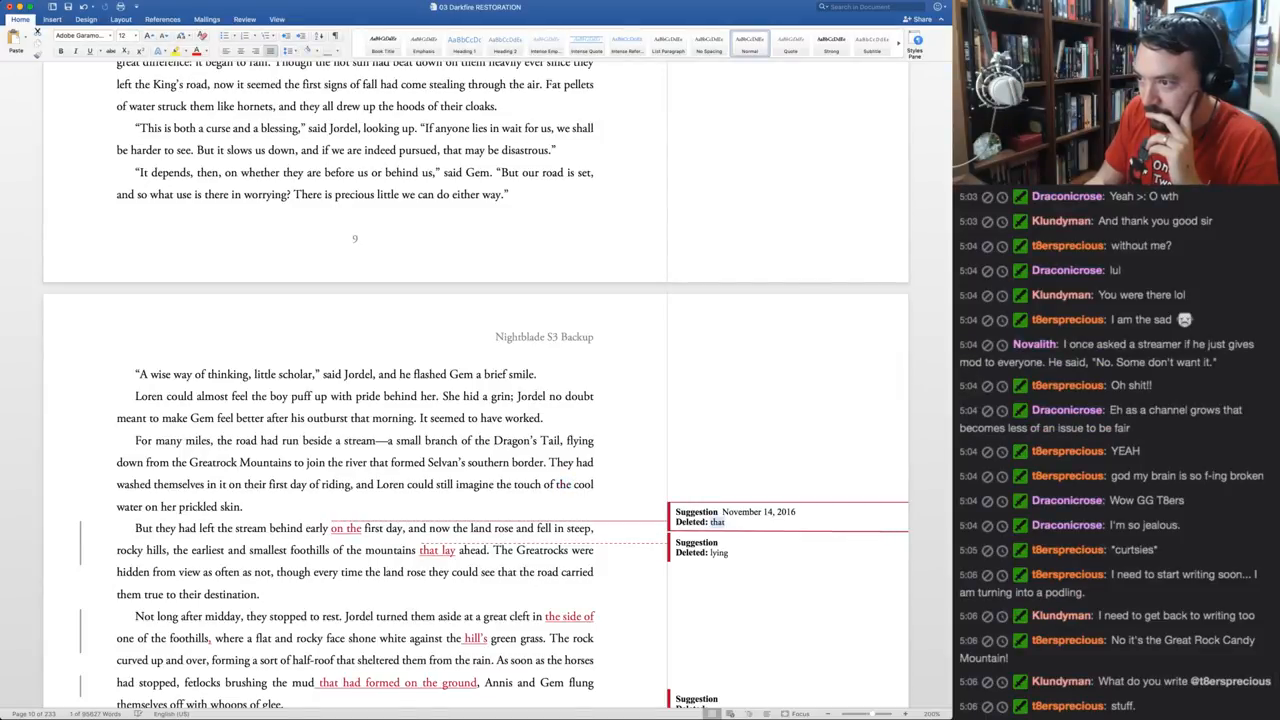
# In the "But they had left the stream" paragraph, restore "that" in place of "on the", and accept "that lay" for "lying"
pyautogui.press('super+shift+r')
pyautogui.press('super+shift+r')
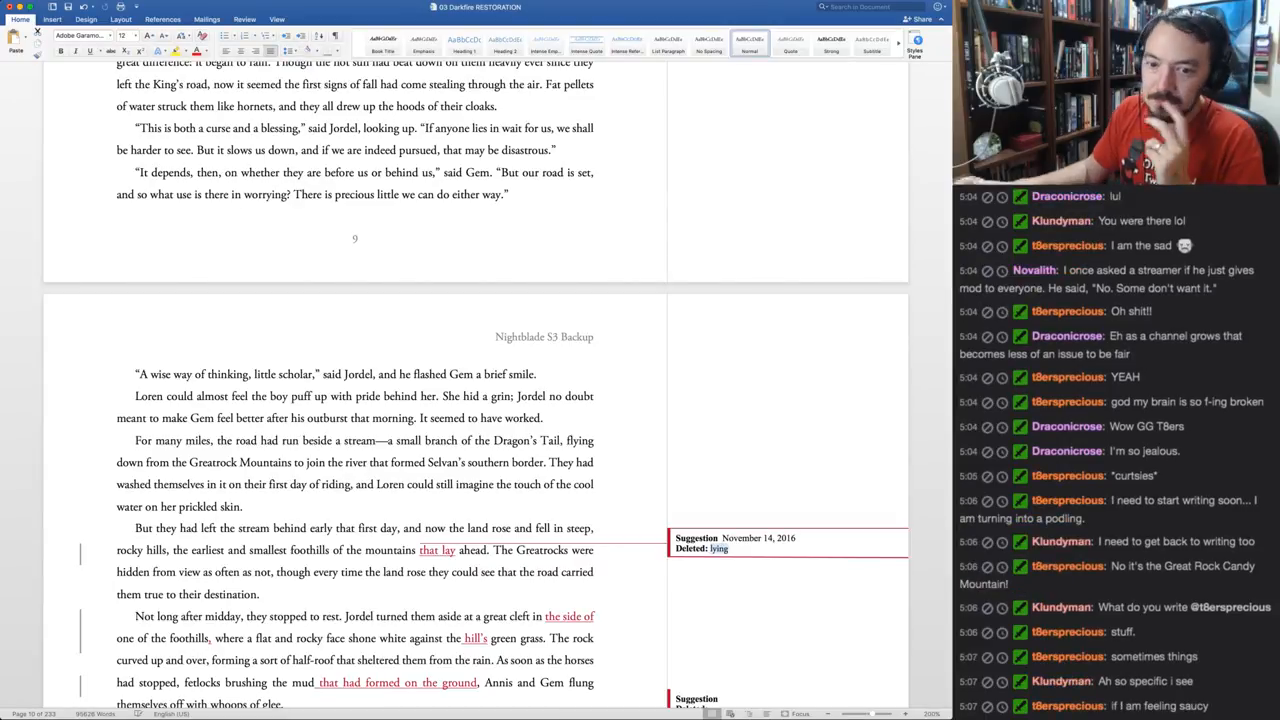
pyautogui.press('super+shift+a')
pyautogui.press('super+shift+a')
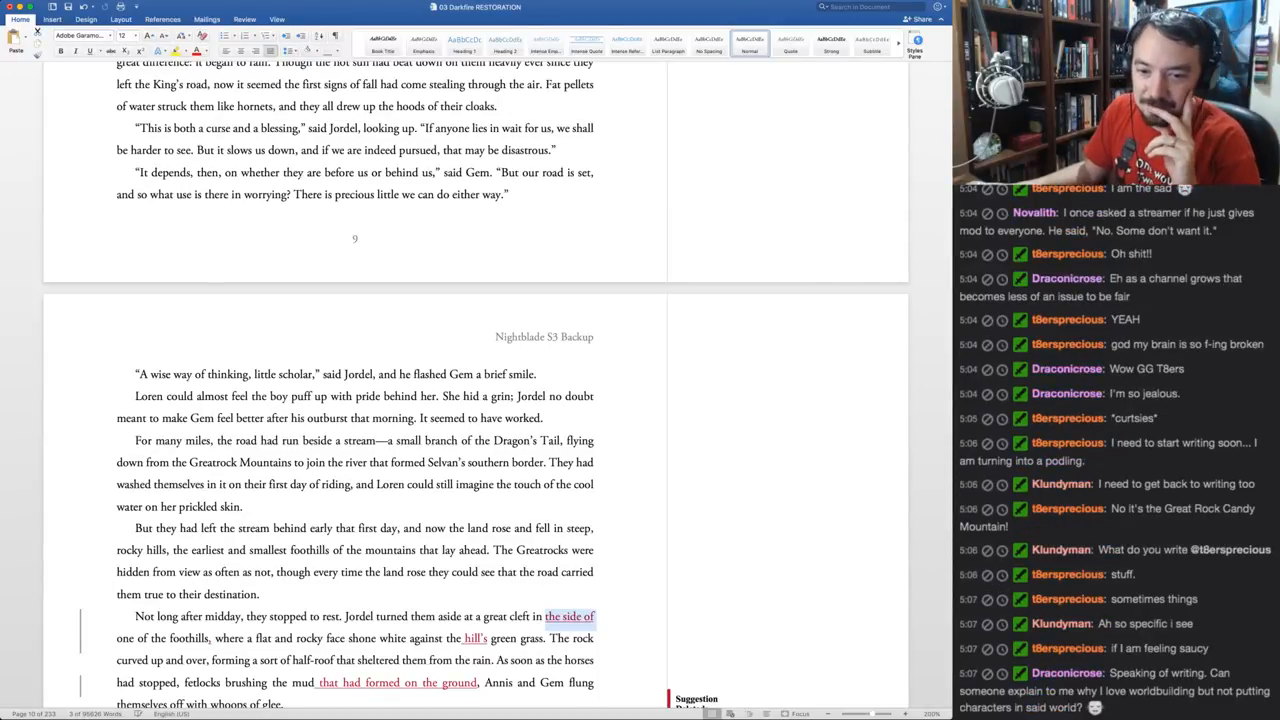
# In the "Not long after midday" paragraph, reject "the side of" so the line reads "a great cleft in one of the foothills"
pyautogui.scroll(-3, 475, 400)
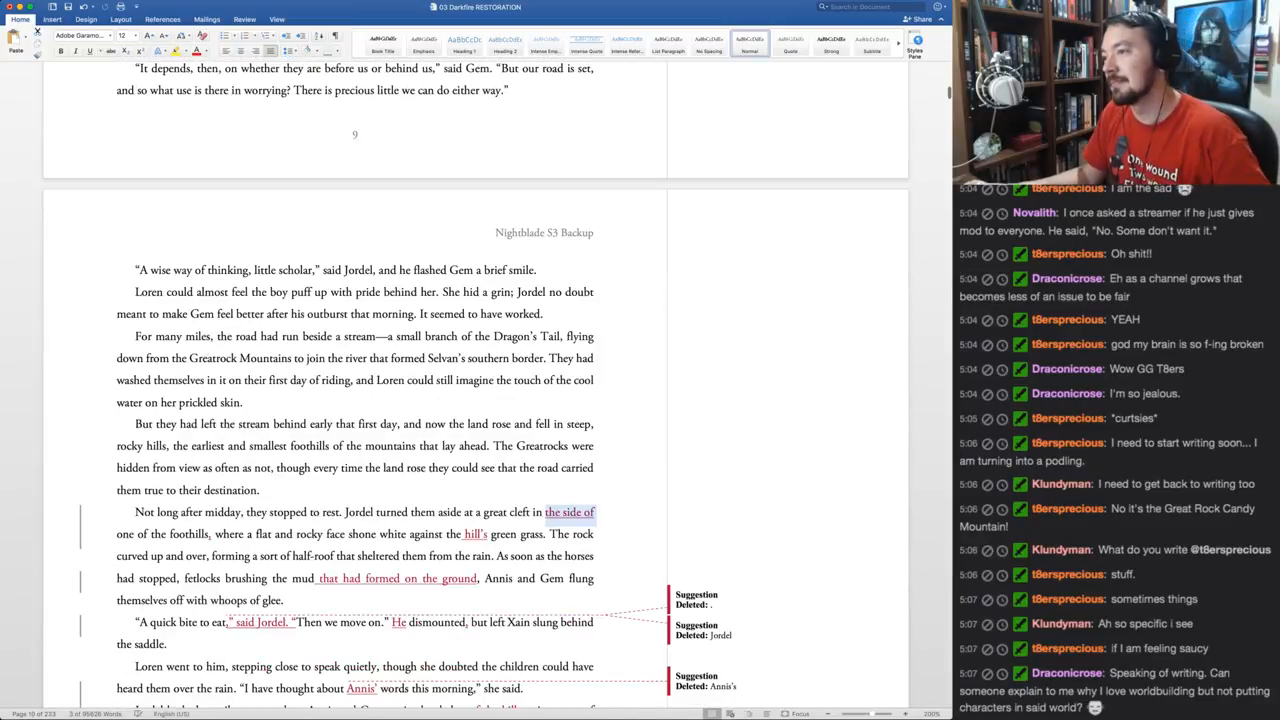
pyautogui.scroll(-3, 475, 400)
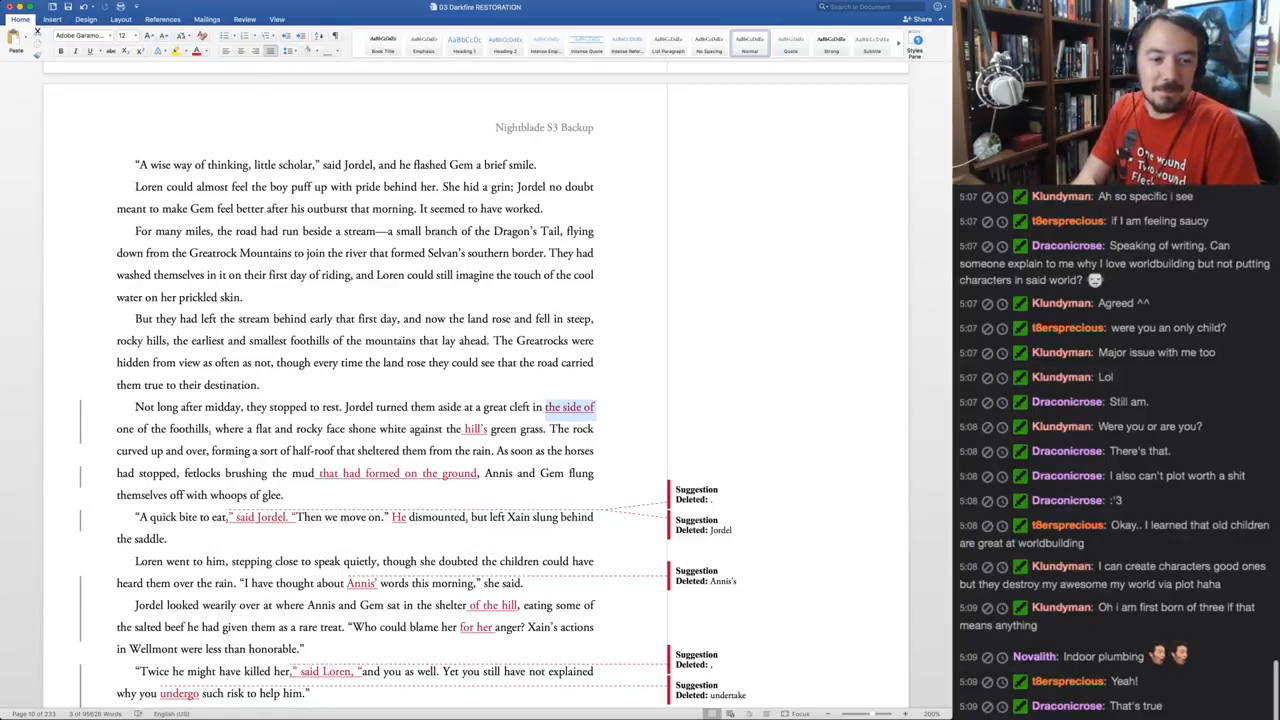
pyautogui.press('super+Tab')
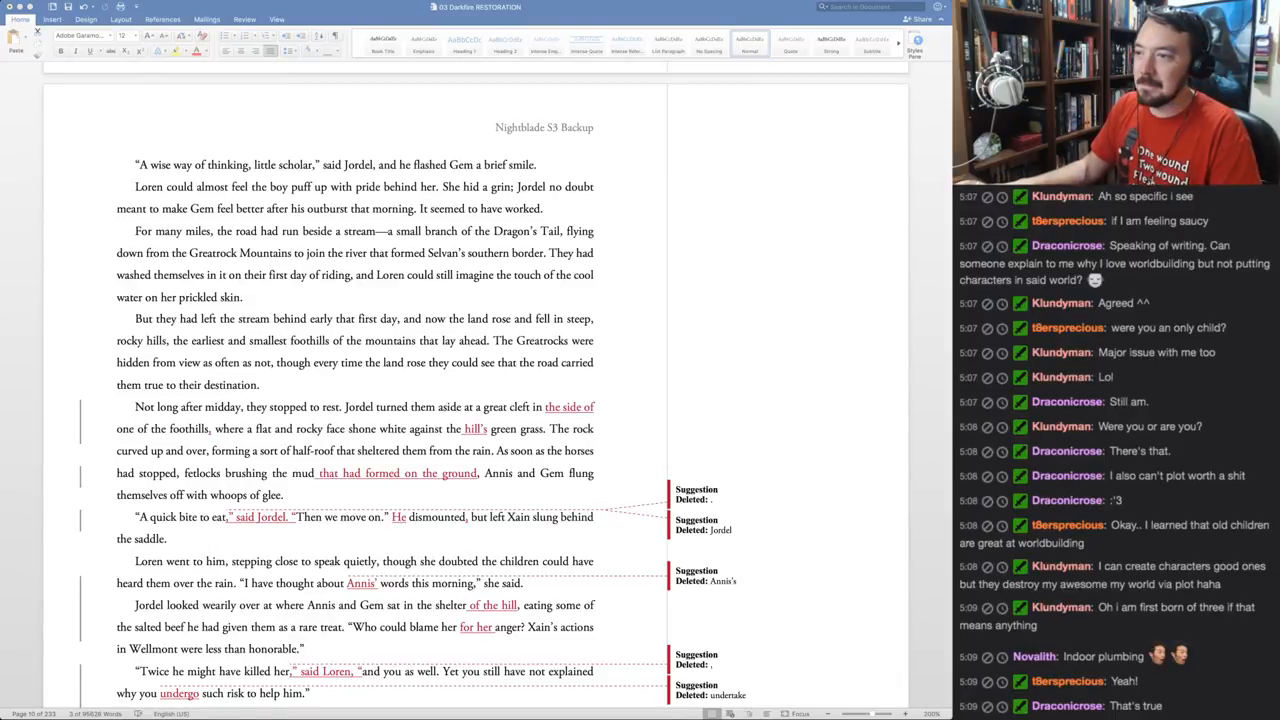
pyautogui.press('super+Tab')
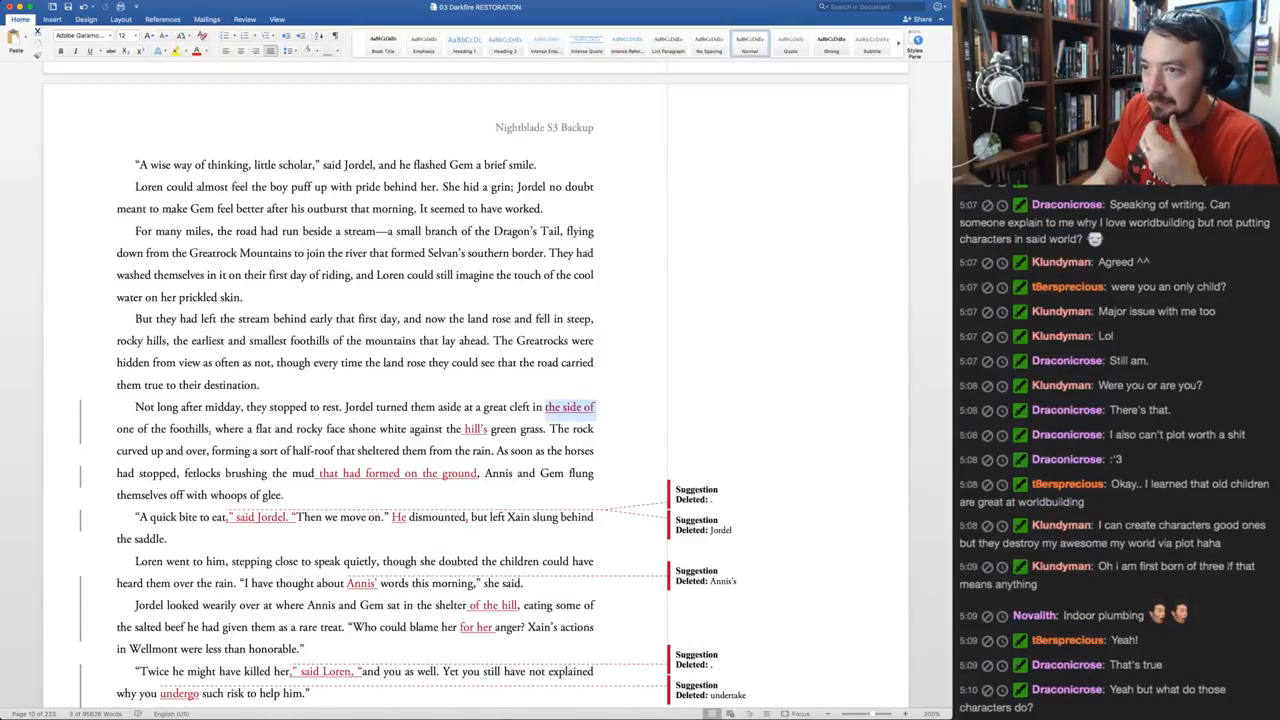
pyautogui.press('BackSpace')
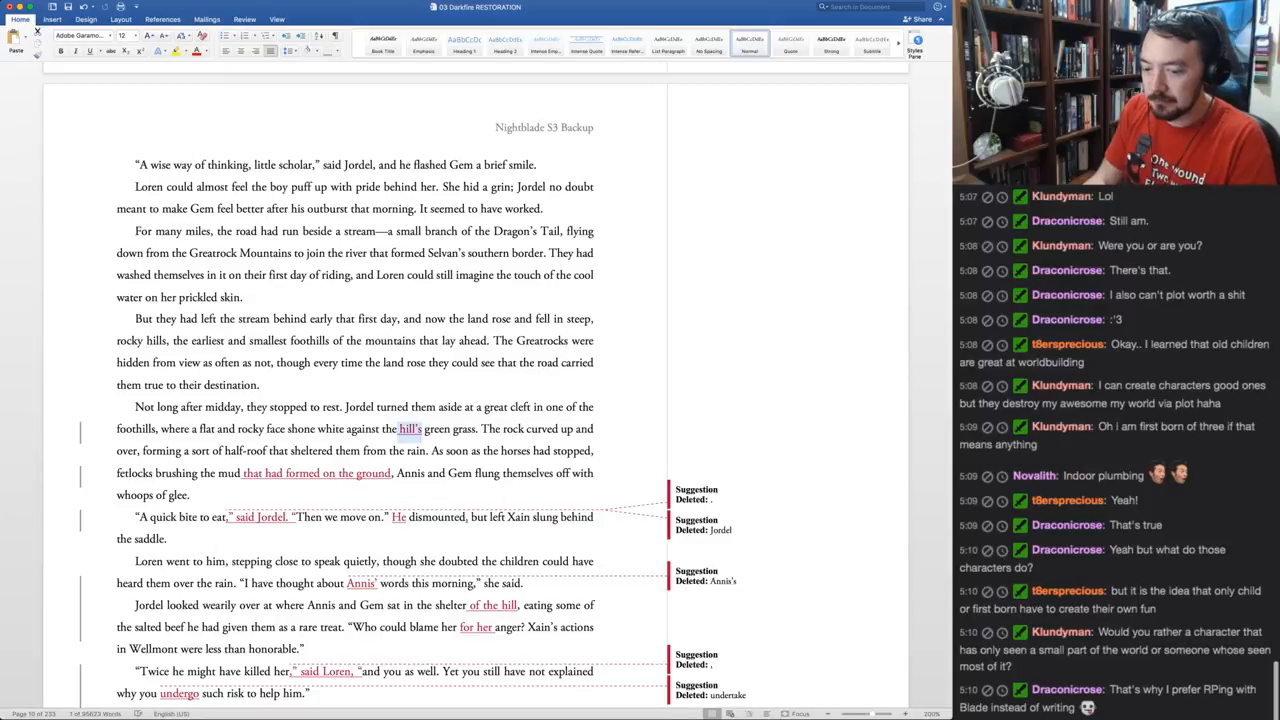
pyautogui.hotkey('ctrl', 'alt', 'a')
pyautogui.press('Delete')
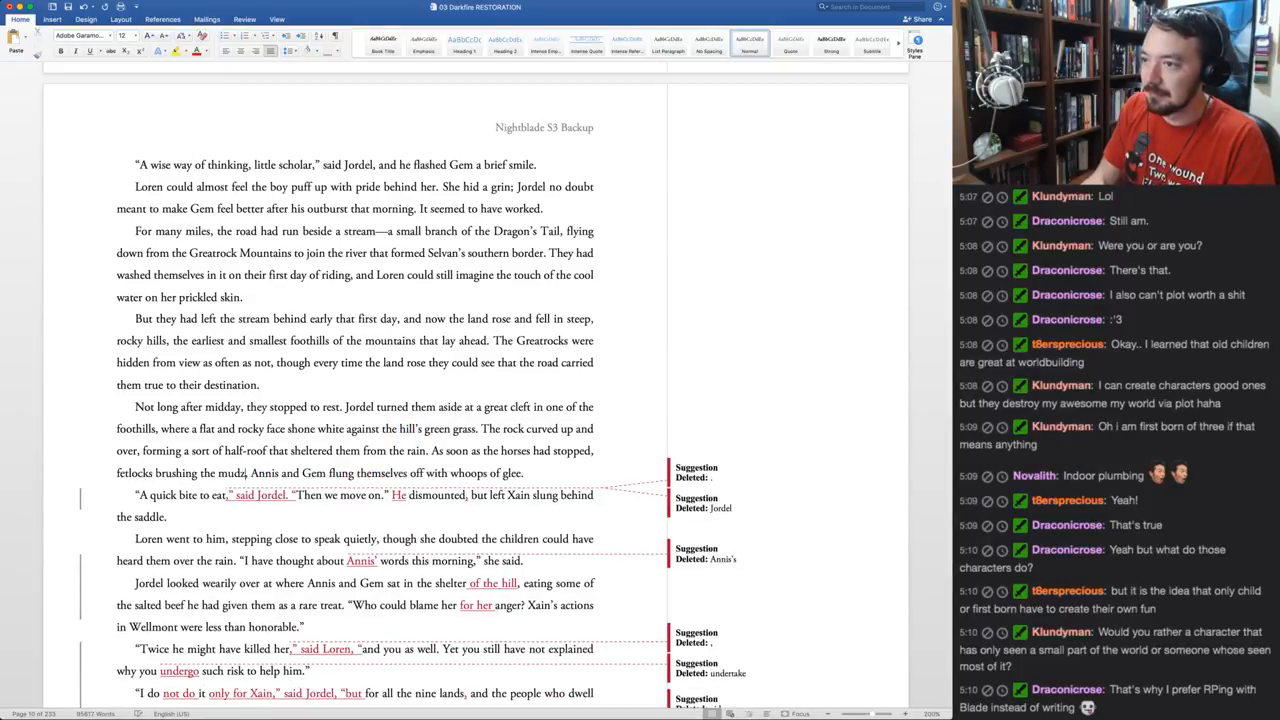
pyautogui.press('super+z')
pyautogui.press('super+z')
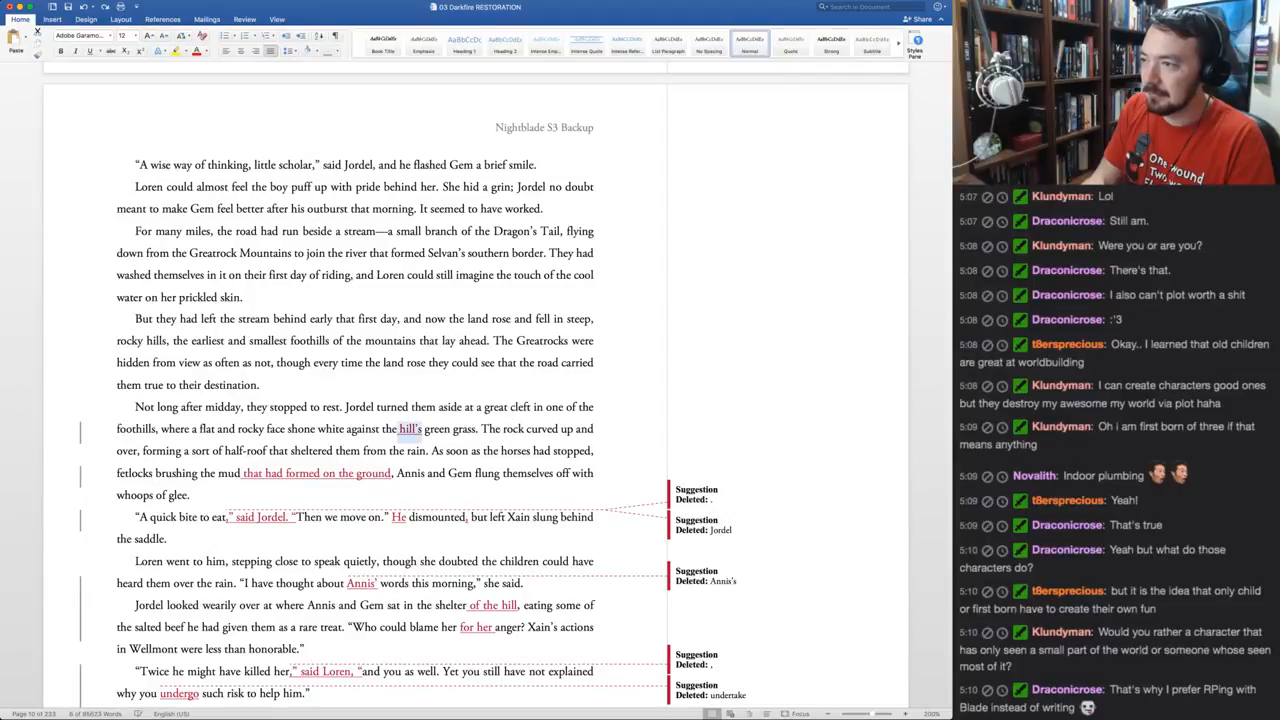
# In the "Not long after midday" paragraph, reject "hill's" before "green grass", and accept "that had formed on the ground"
pyautogui.hotkey('ctrl', 'alt', 'a')
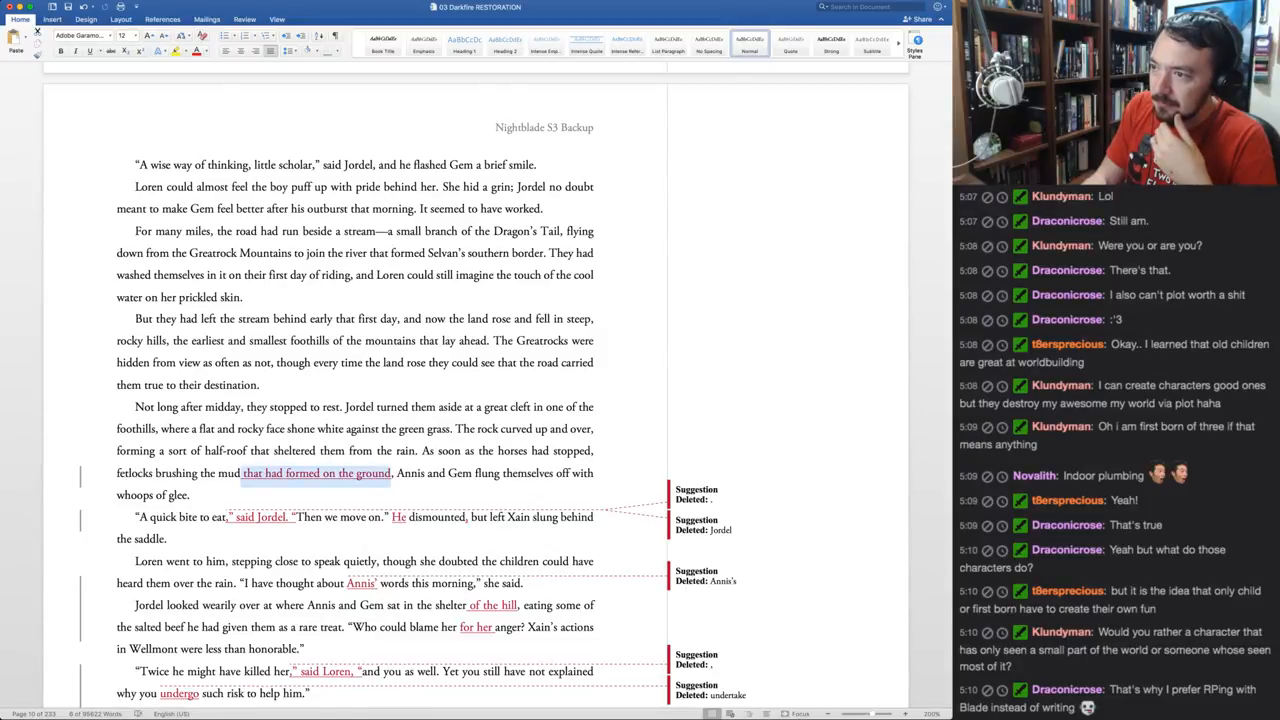
pyautogui.hotkey('ctrl', 'alt', 'a')
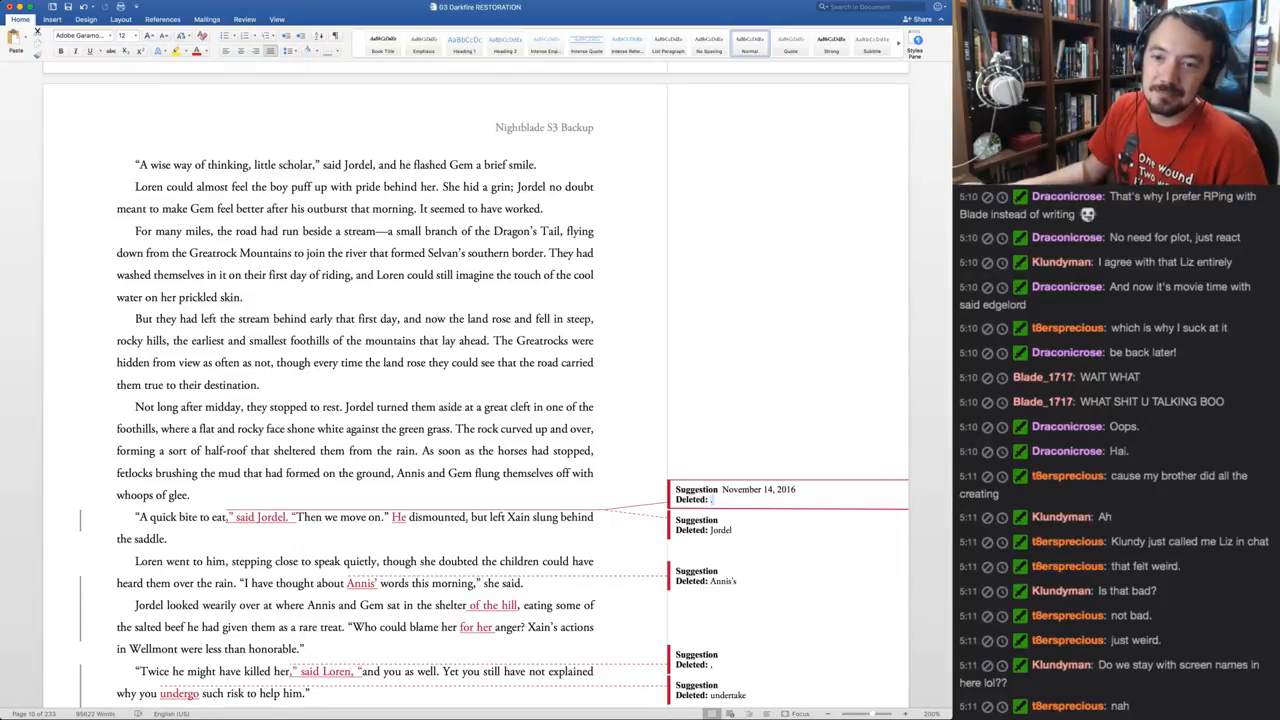
# Look back over the recent stream chat messages, and return to the manuscript
pyautogui.scroll(2, 1116, 450)
pyautogui.scroll(4, 1116, 450)
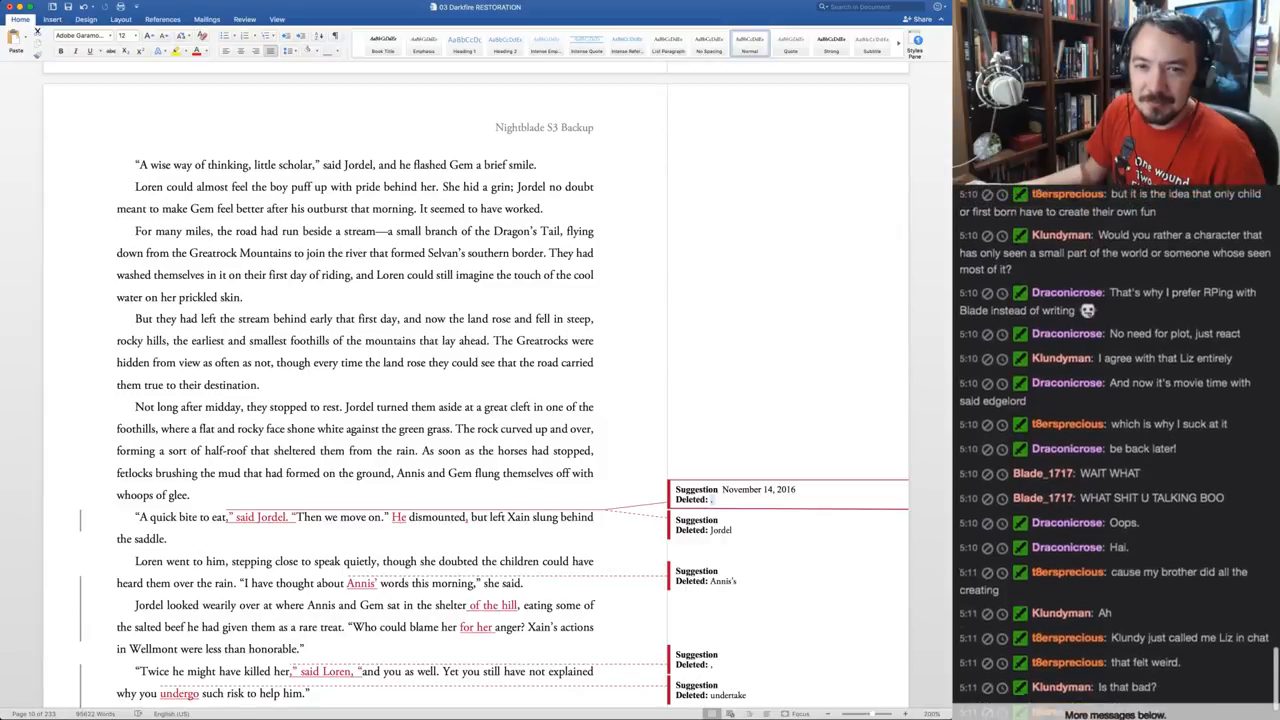
pyautogui.scroll(1, 1116, 450)
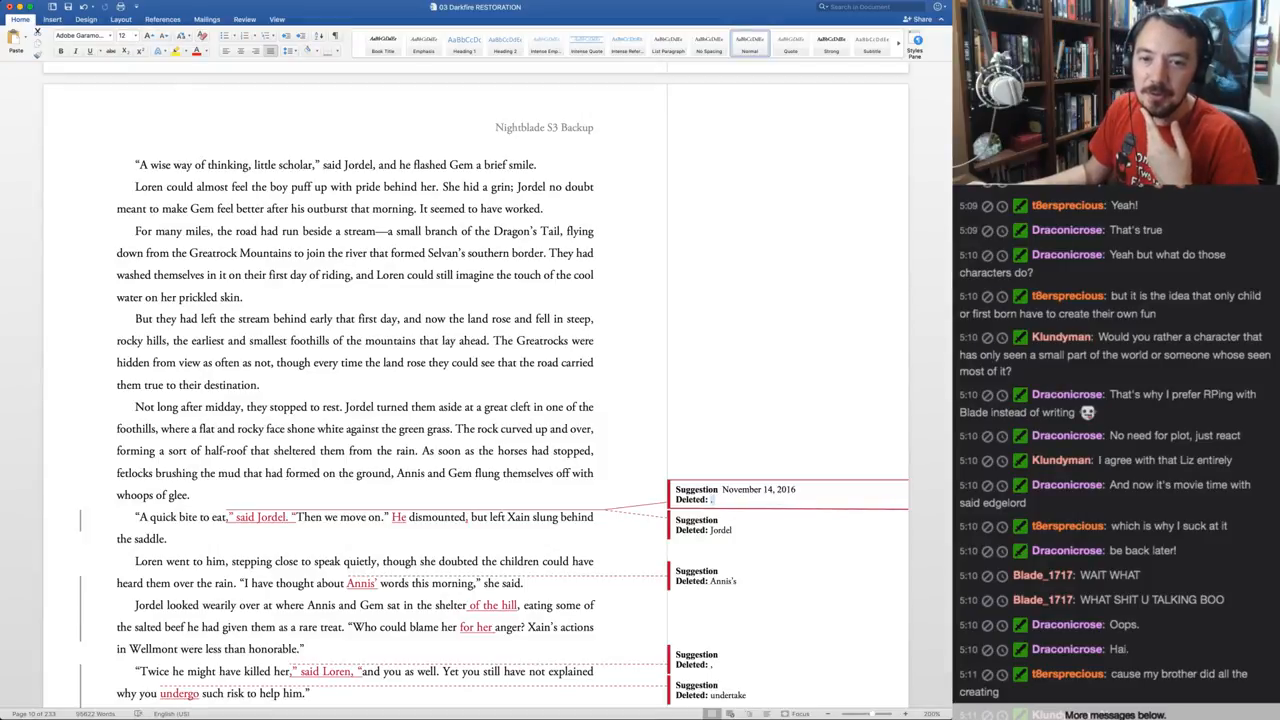
pyautogui.scroll(-5, 1116, 450)
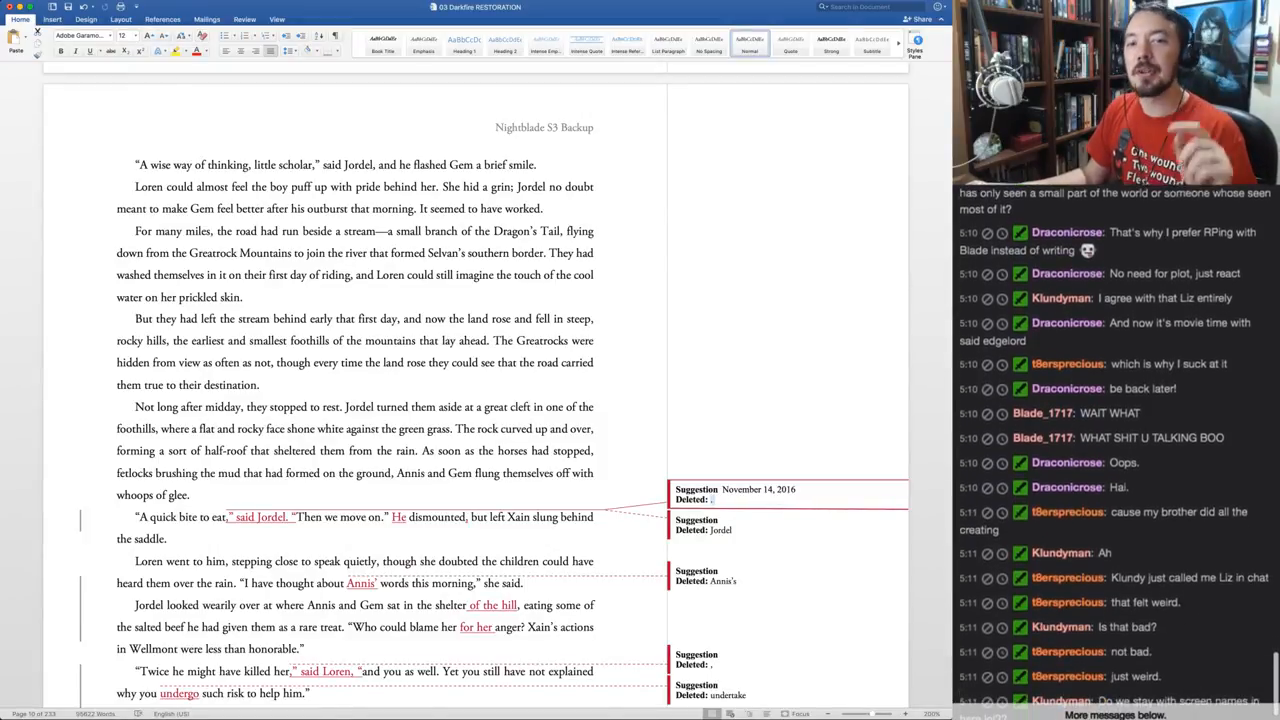
pyautogui.scroll(1, 1116, 450)
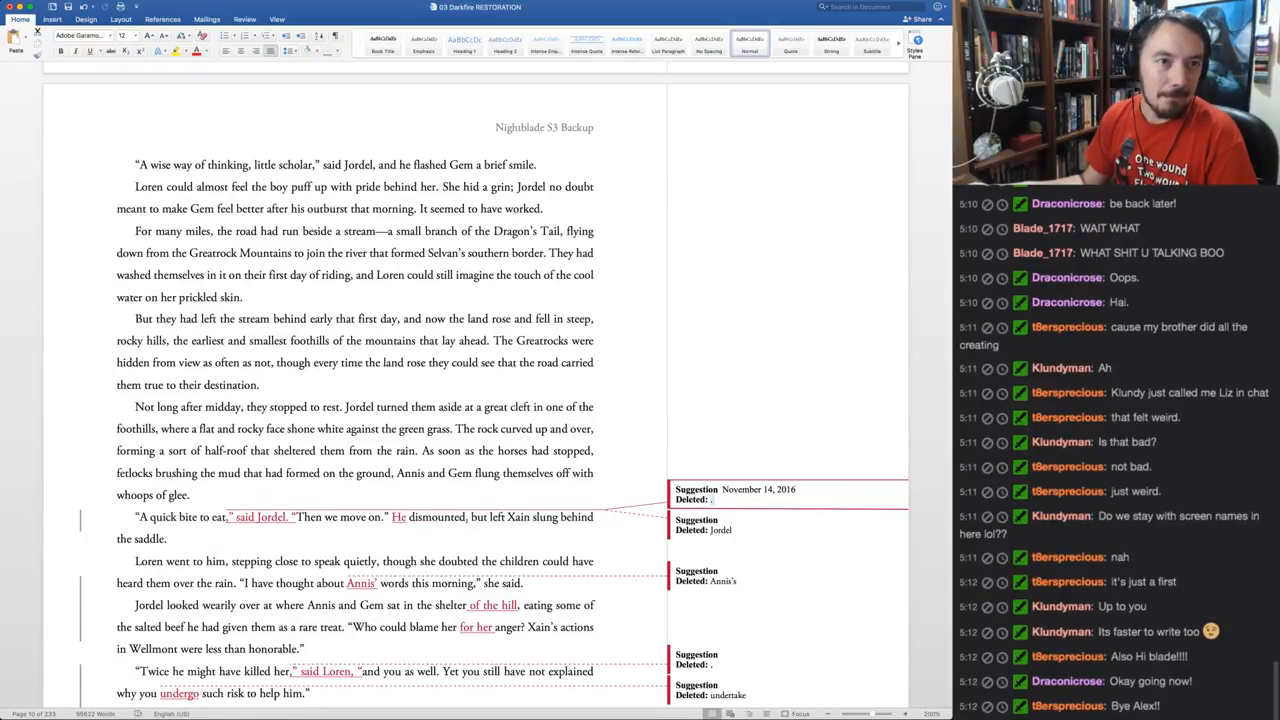
pyautogui.press('super+Tab')
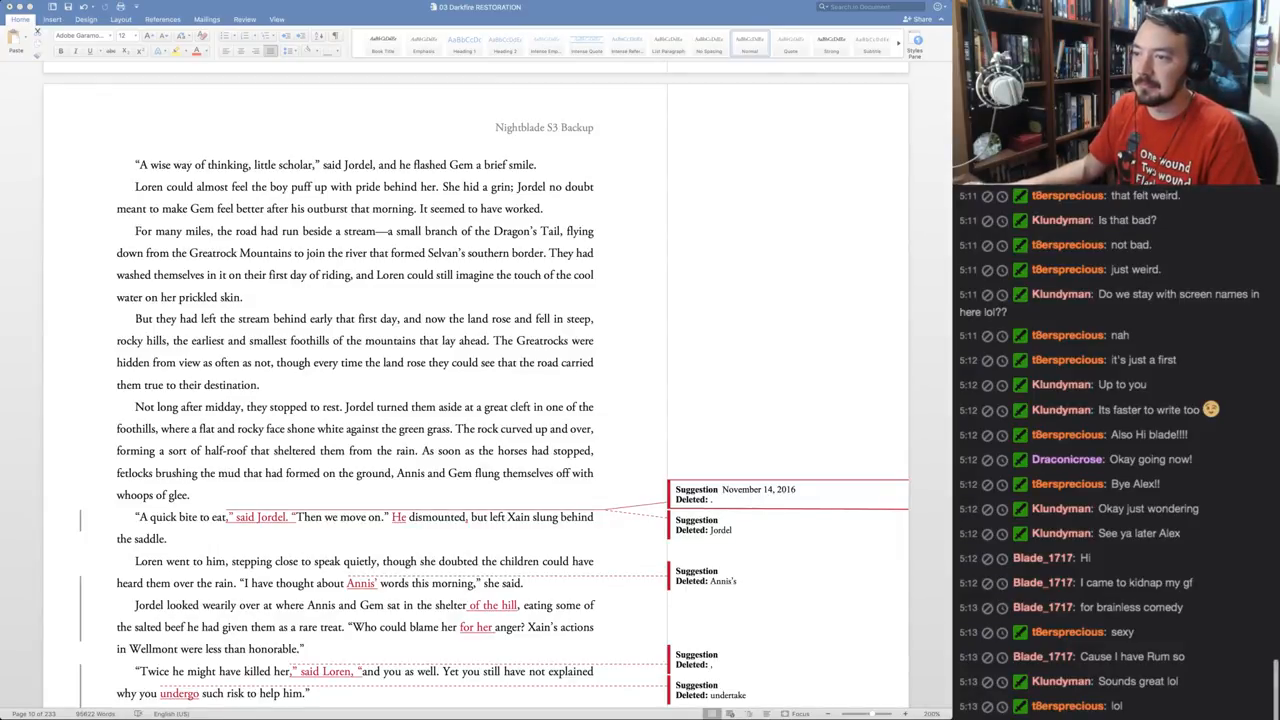
pyautogui.click(316, 428)
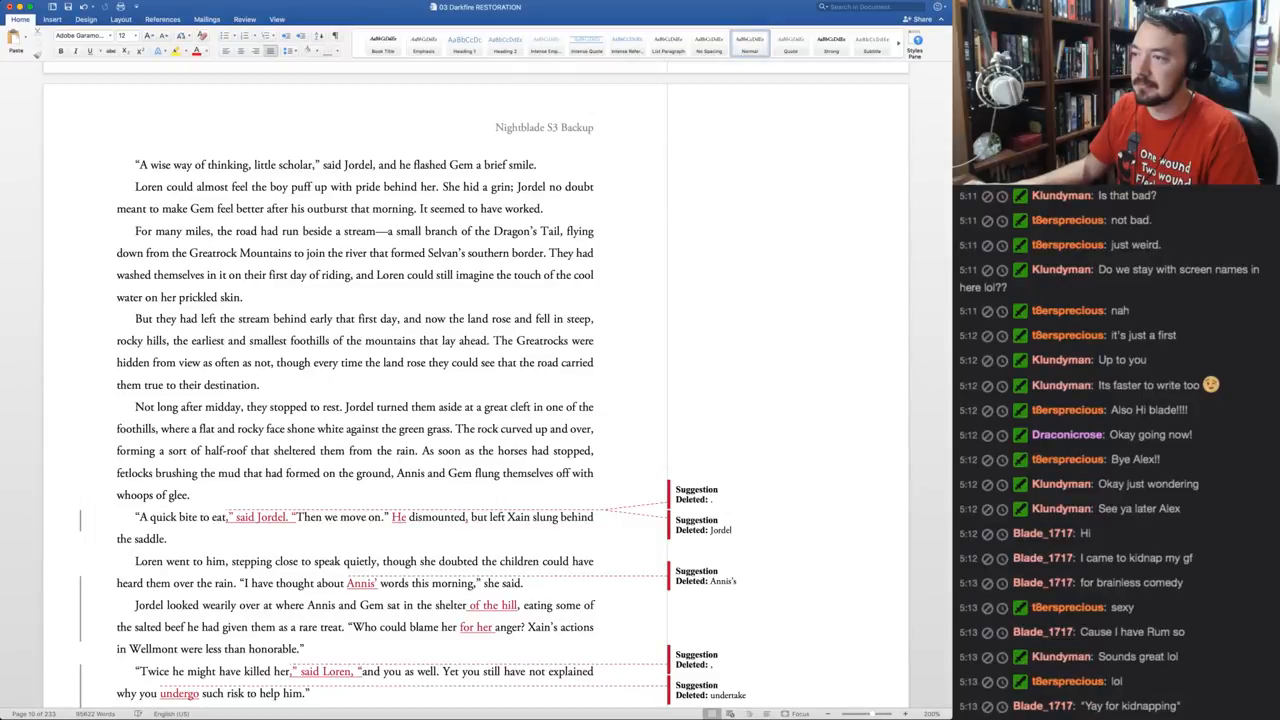
# In the "A quick bite to eat" paragraph, accept the "said Jordel" tag and "He" in place of "Jordel"
pyautogui.scroll(-2, 475, 400)
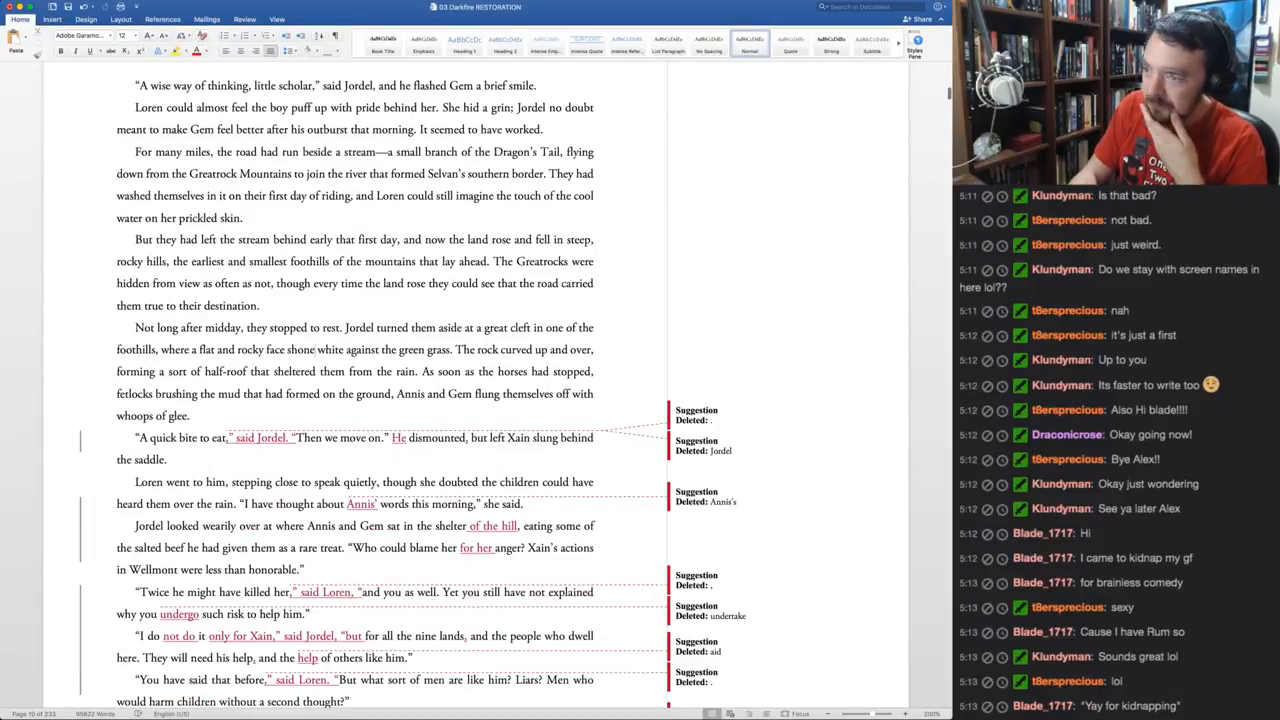
pyautogui.click(712, 421)
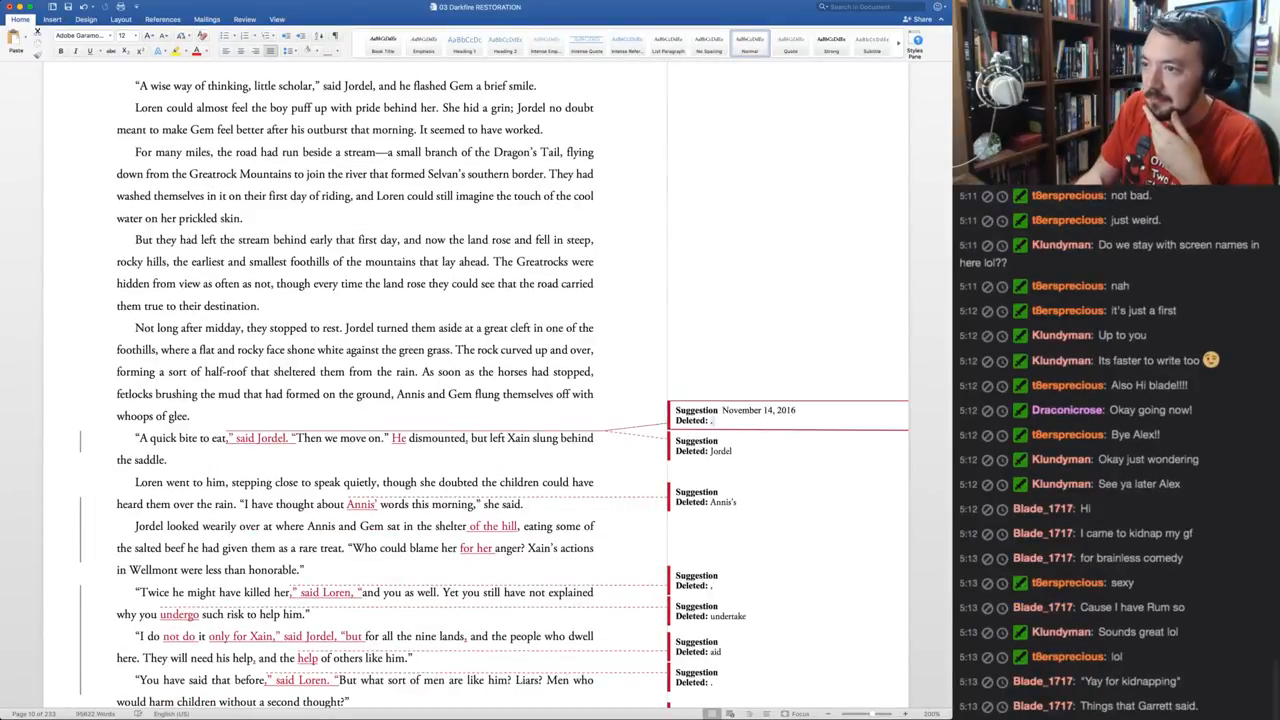
pyautogui.hotkey('ctrl', 'alt', 'a')
pyautogui.hotkey('ctrl', 'alt', 'a')
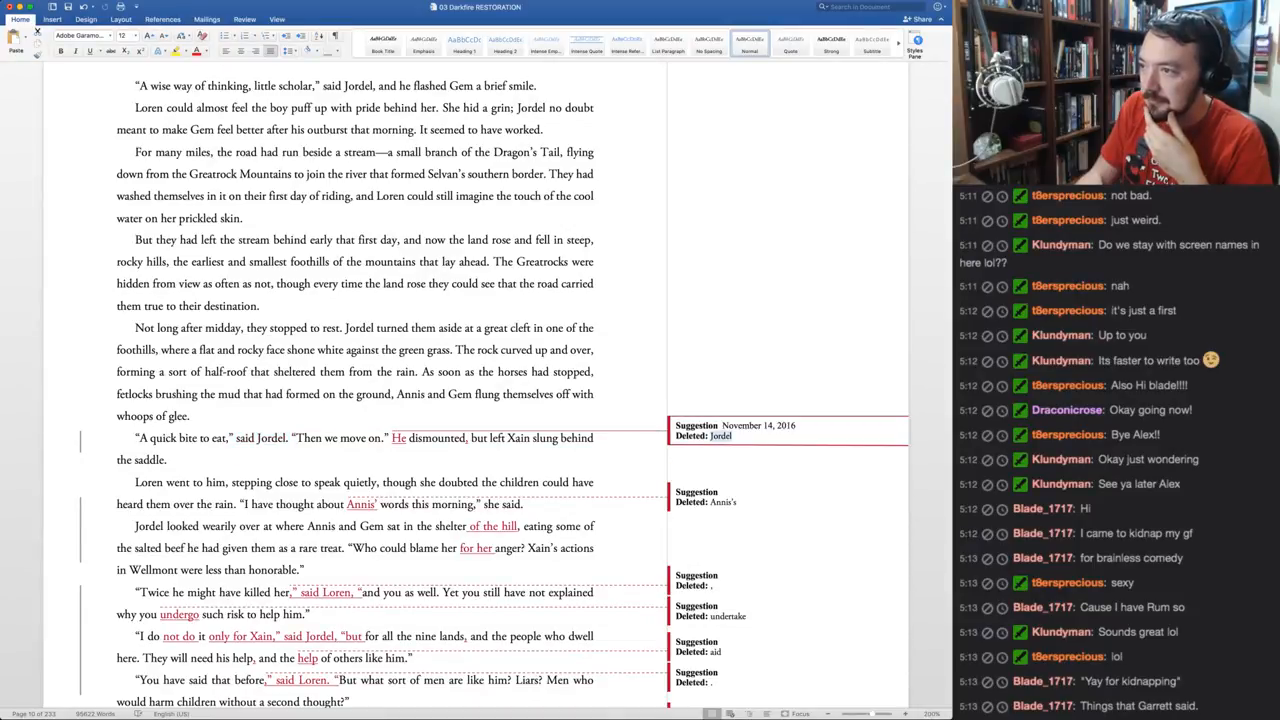
pyautogui.hotkey('ctrl', 'alt', 'a')
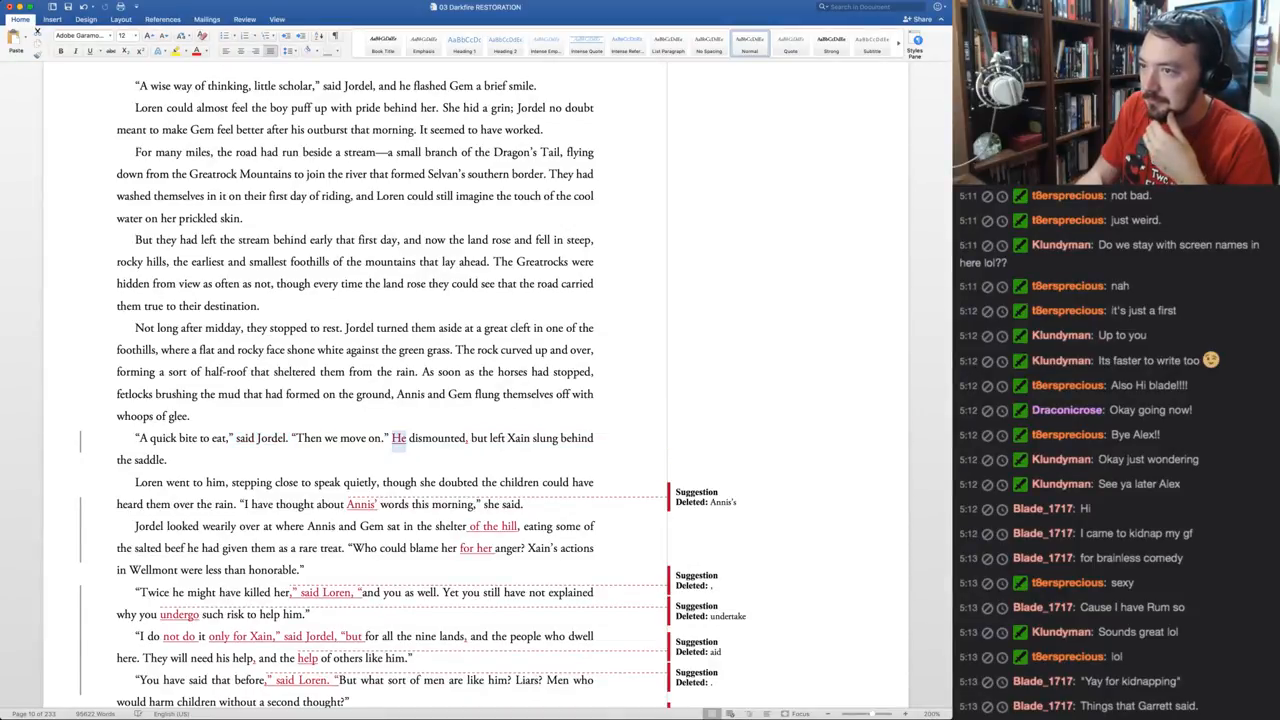
pyautogui.hotkey('ctrl', 'alt', 'a')
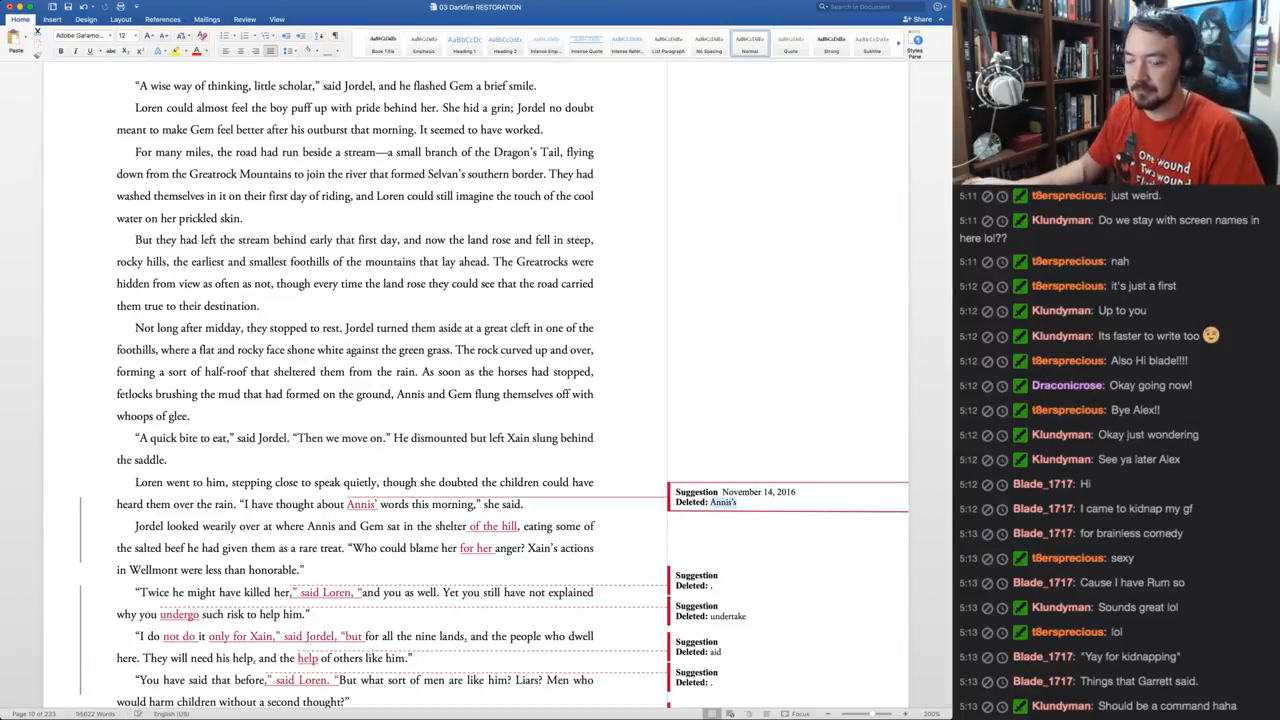
# Undo the removal of the comma after "dismounted", and insert "he" so the sentence reads "He dismounted, but he left Xain slung behind the saddle"
pyautogui.hotkey('ctrl', 'z')
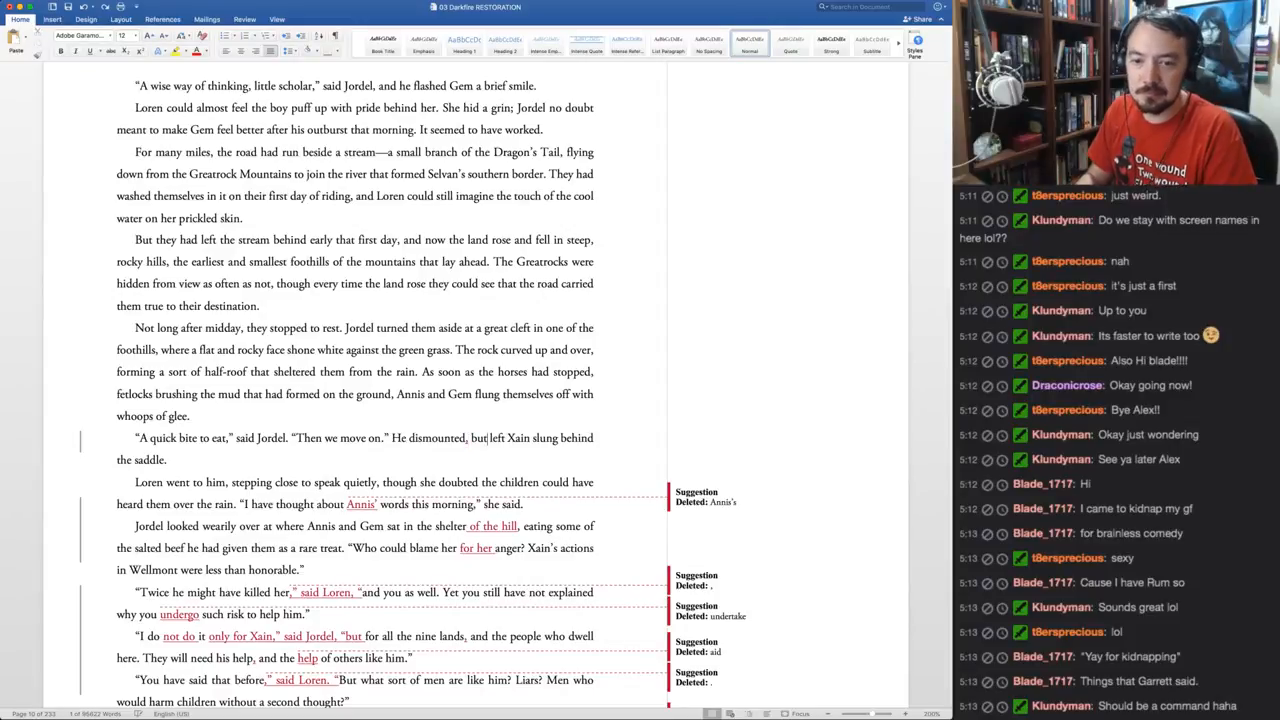
pyautogui.write('he')
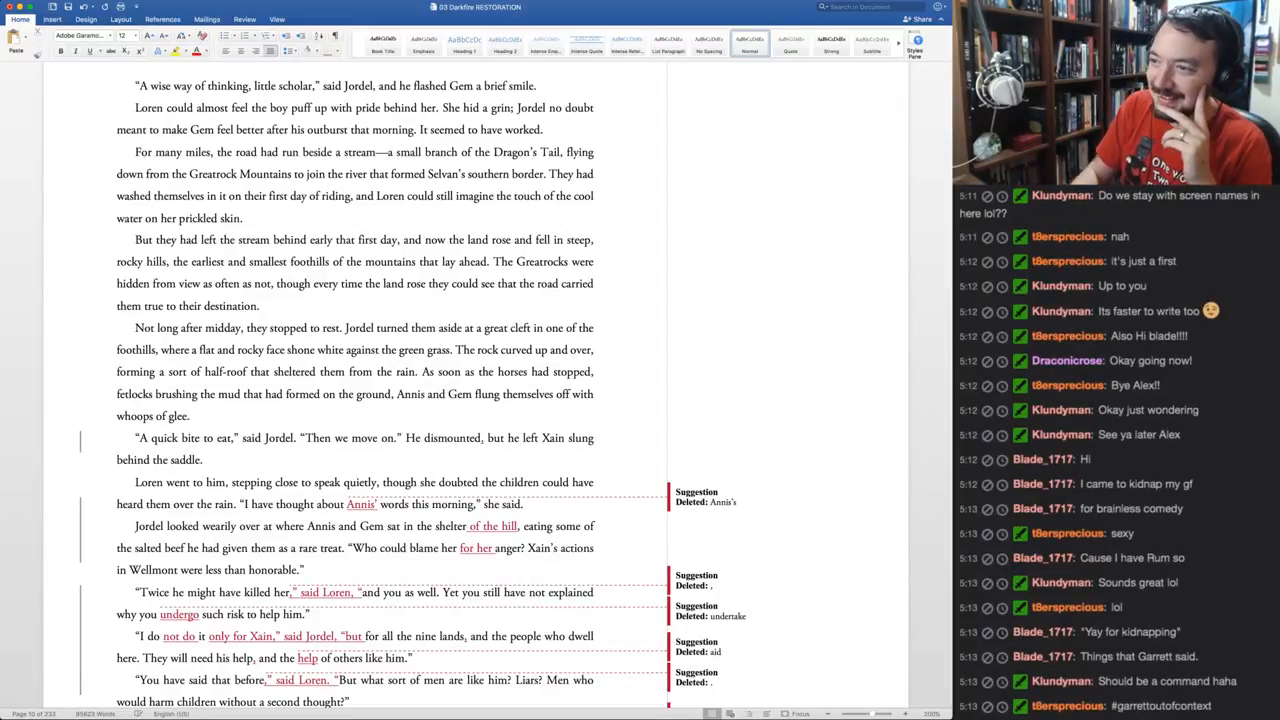
pyautogui.press('super+shift+a')
pyautogui.press('super+shift+a')
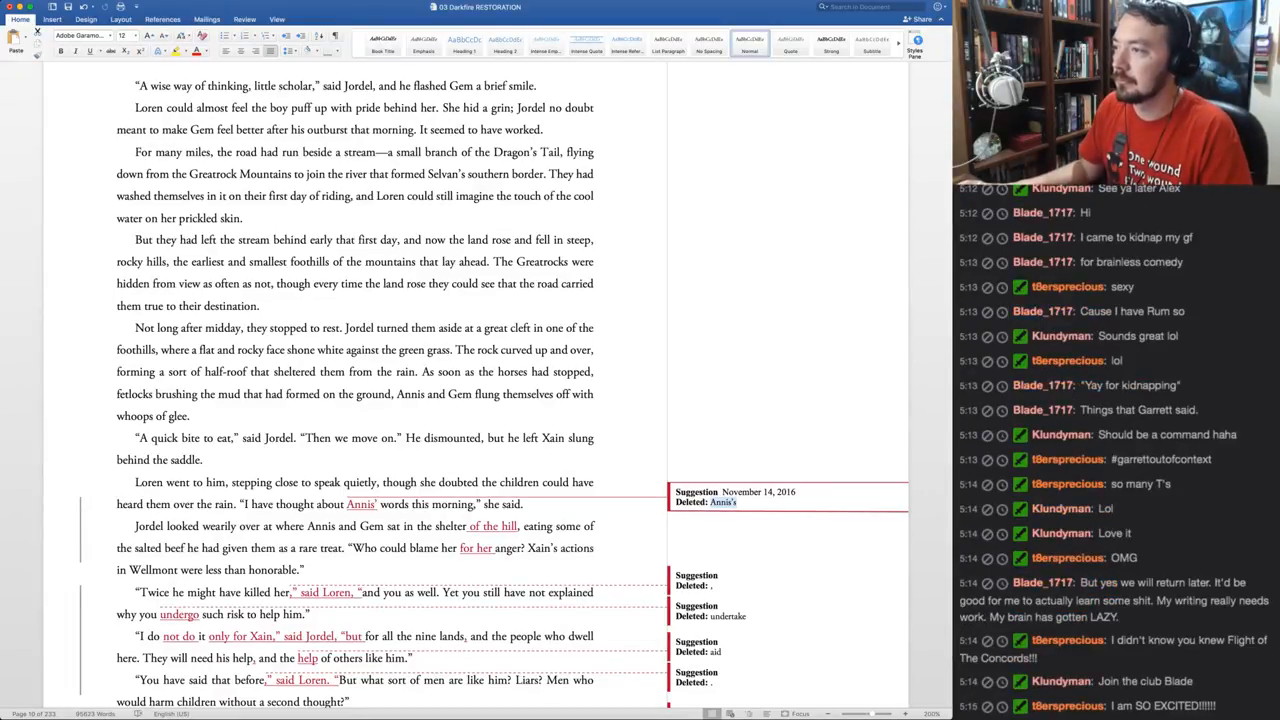
pyautogui.press('super+Tab')
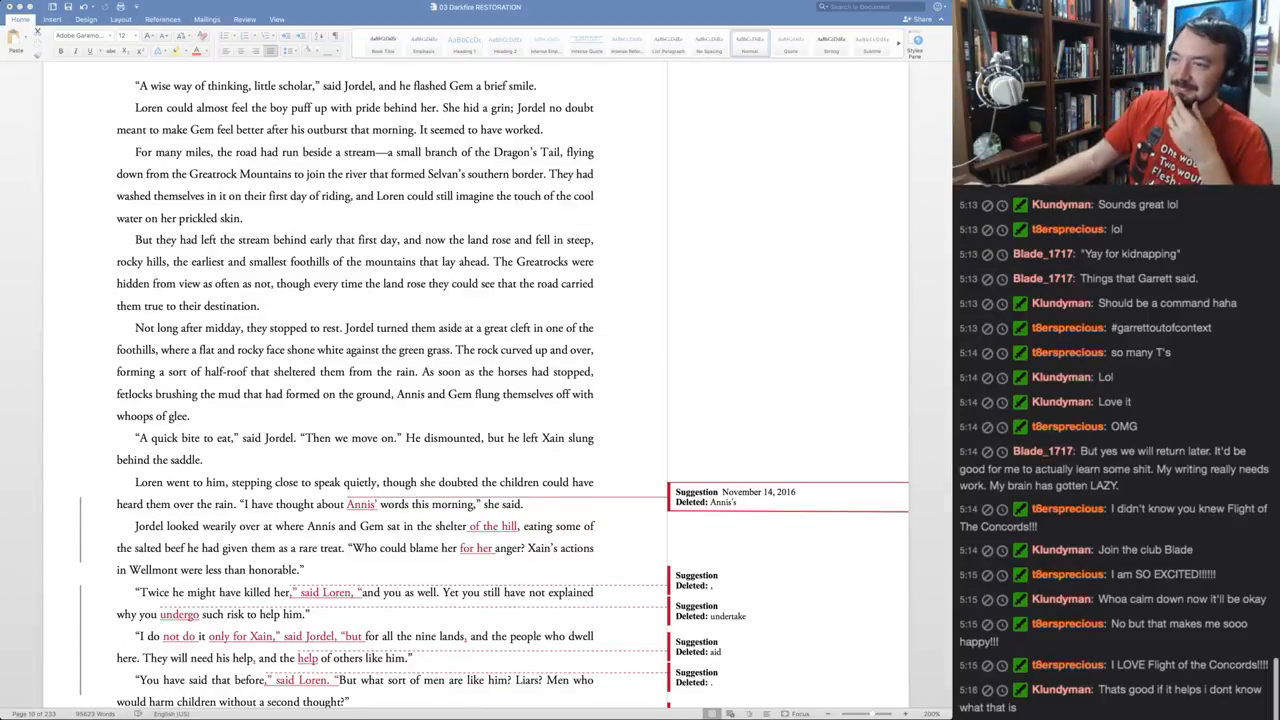
pyautogui.press('super+Tab')
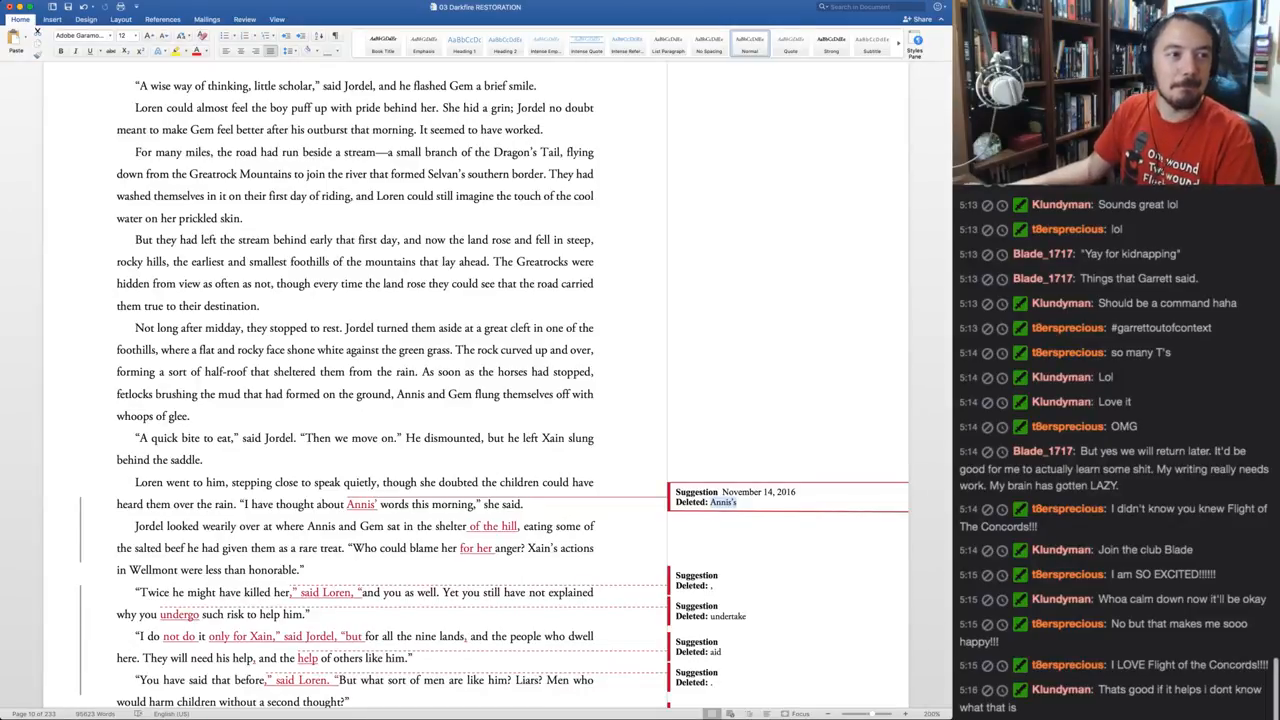
pyautogui.press('super+Tab')
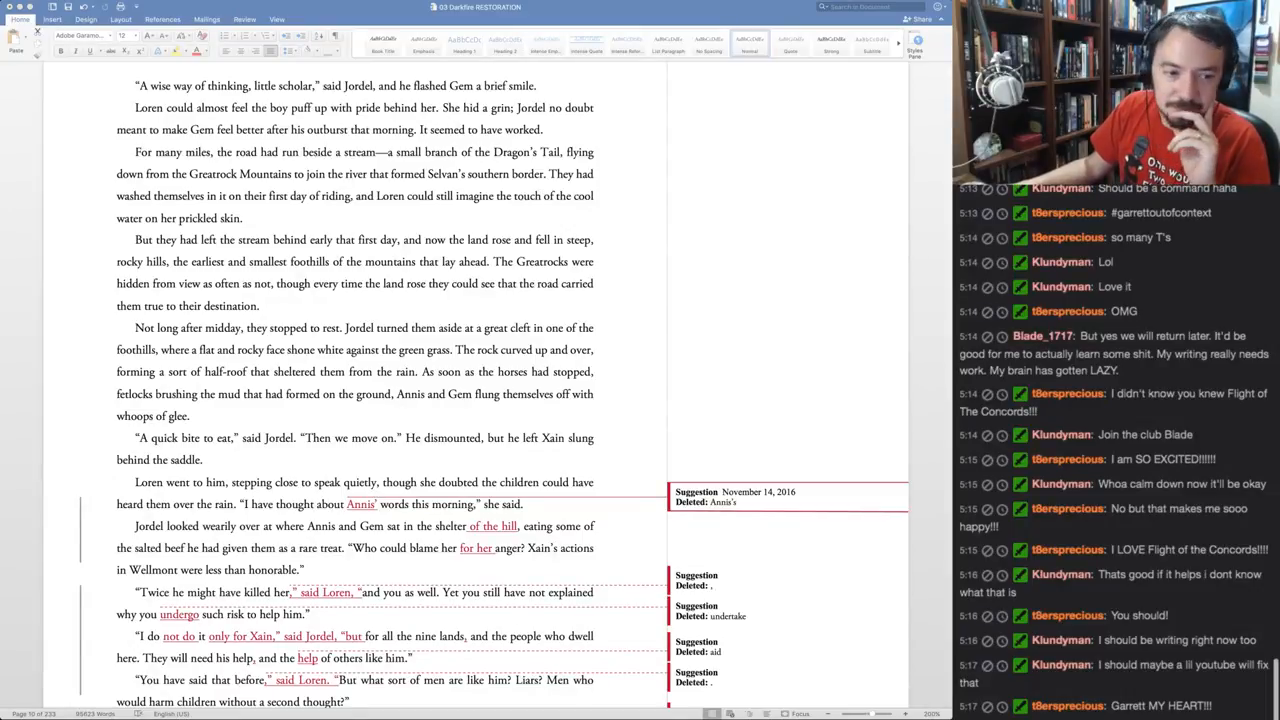
pyautogui.press('super+Tab')
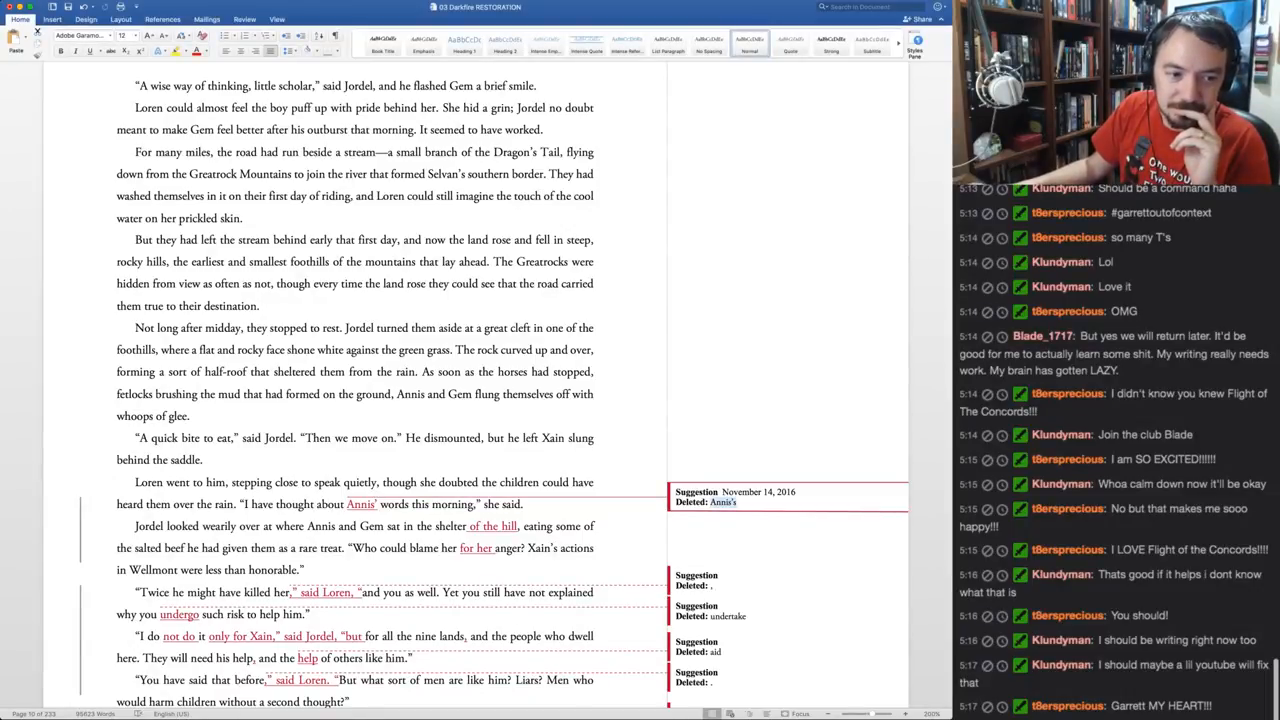
pyautogui.press('super+Tab')
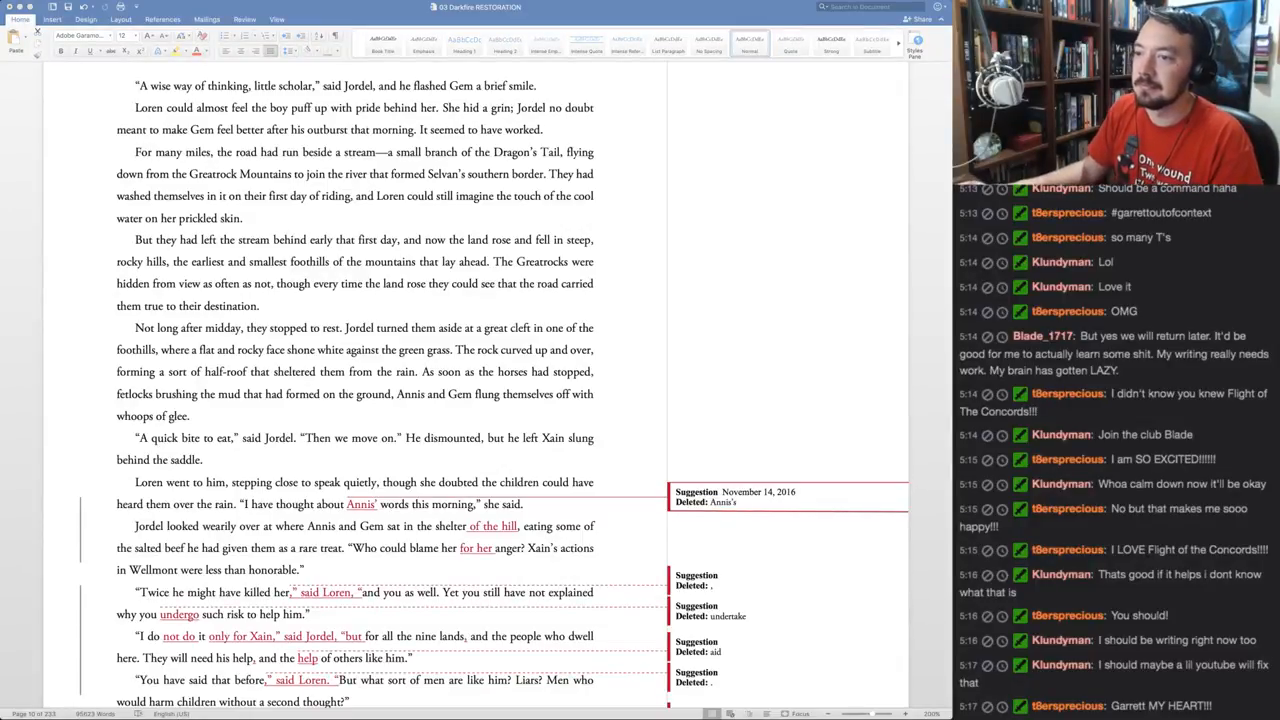
pyautogui.press('super+Tab')
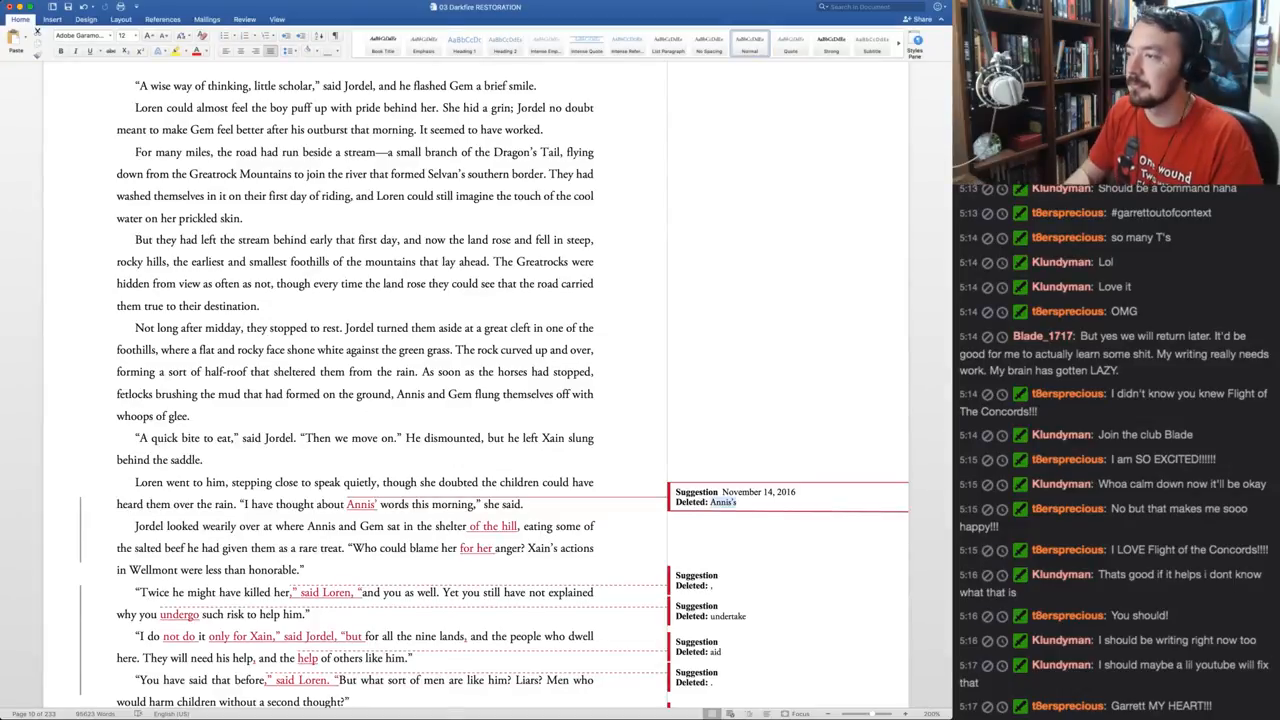
# Accept "Annis'" in place of "Annis's", and accept "of the hill" and "for her" in the "Jordel looked wearily" paragraph
pyautogui.scroll(-3, 515, 391)
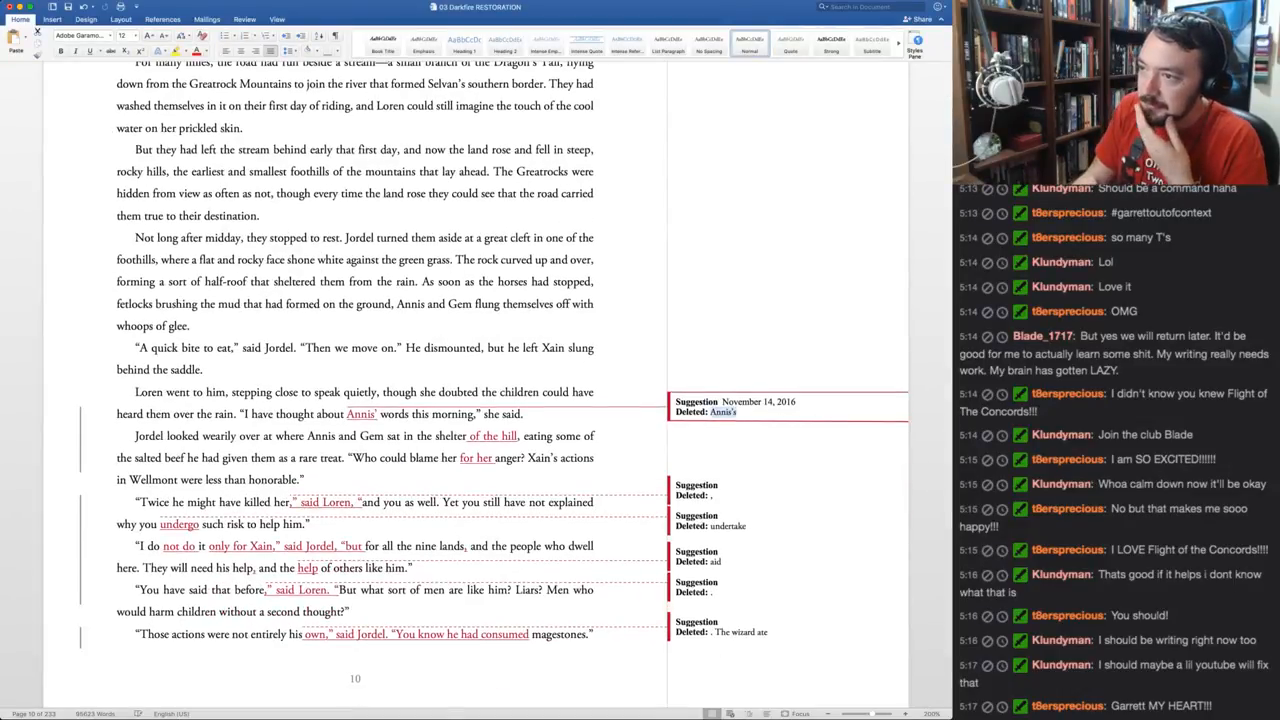
pyautogui.press('super+shift+a')
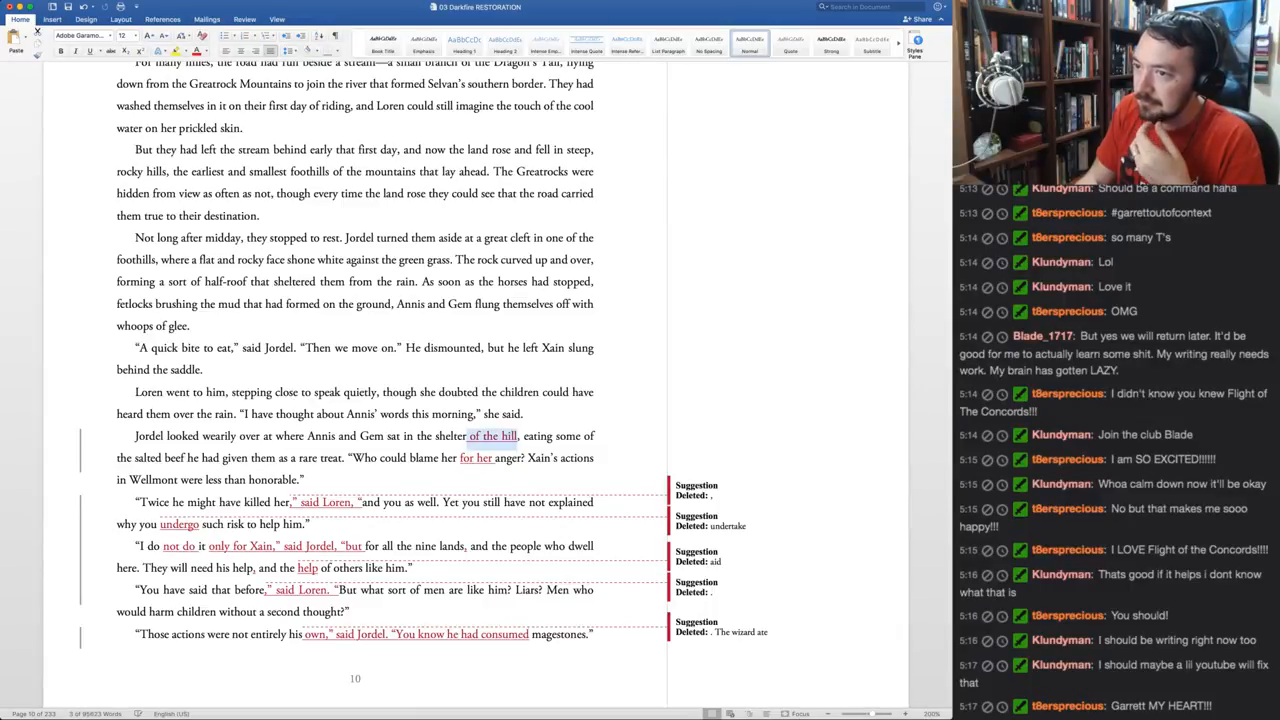
pyautogui.press('super+shift+a')
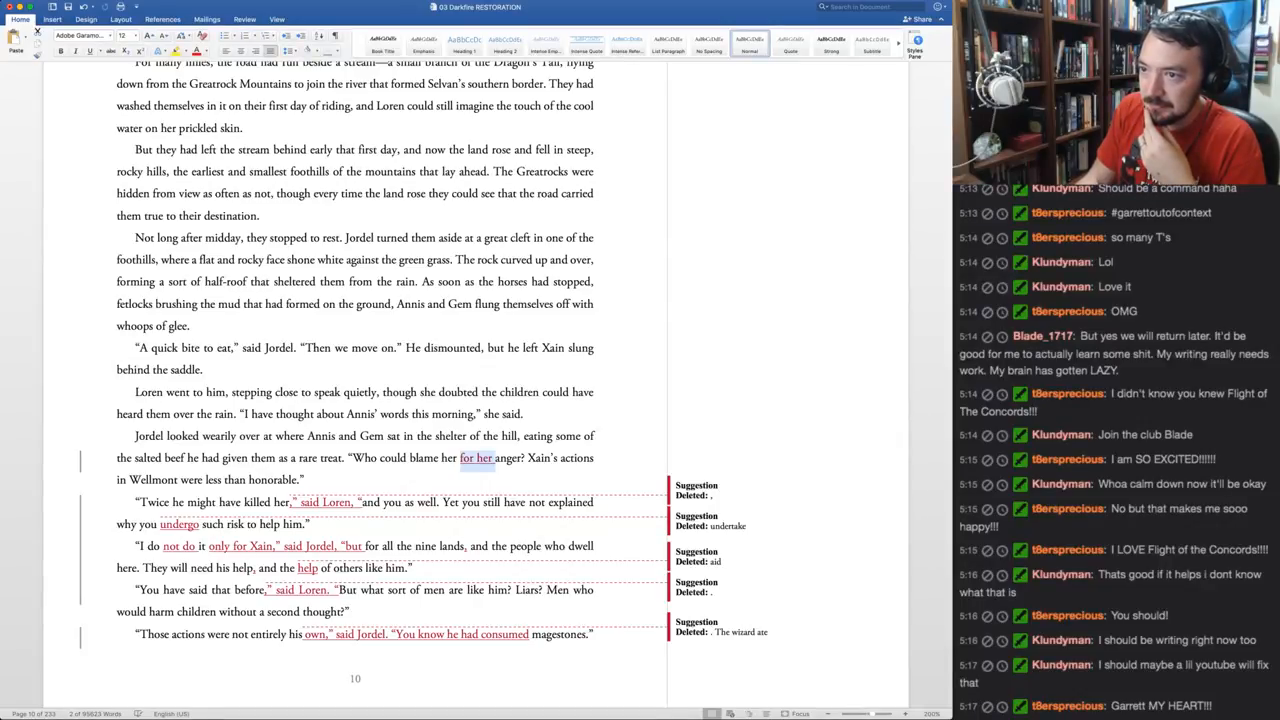
pyautogui.press('super+shift+a')
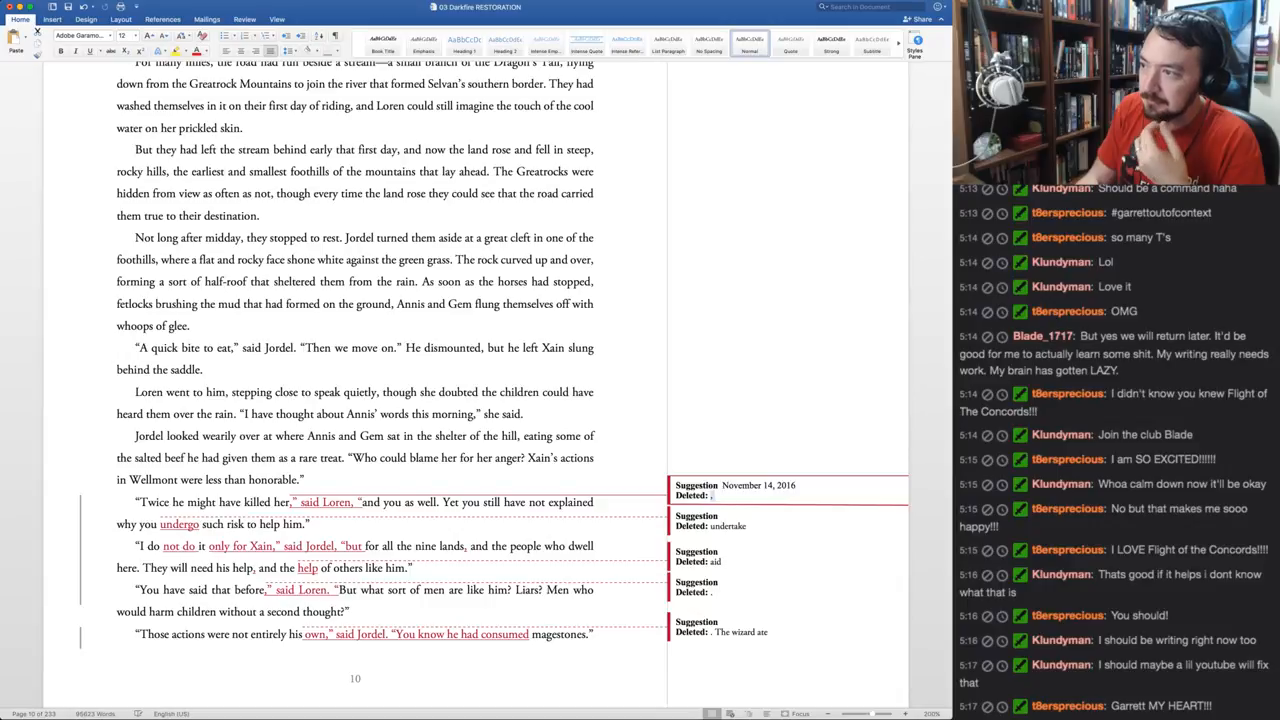
# In the "Twice he might have killed her" paragraph, reject the "said Loren" tag and accept "undergo" in place of "undertake"
pyautogui.press('super+shift+r')
pyautogui.press('super+shift+r')
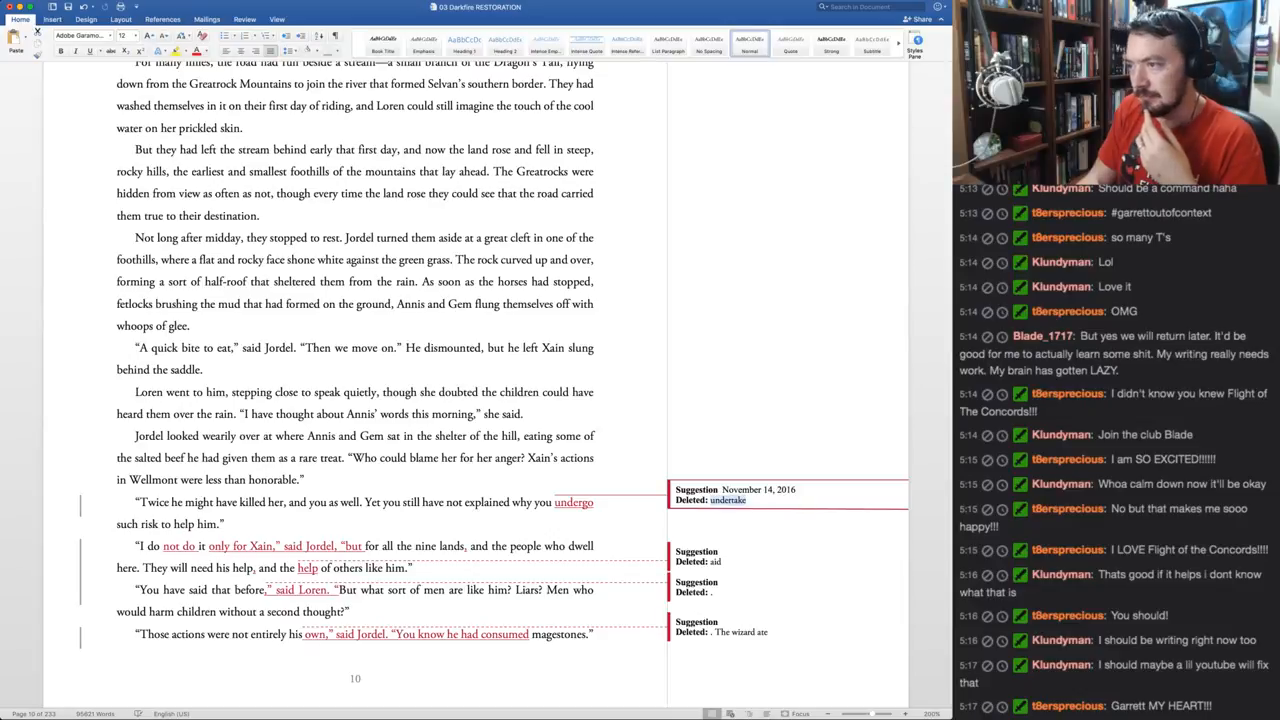
pyautogui.press('super+shift+a')
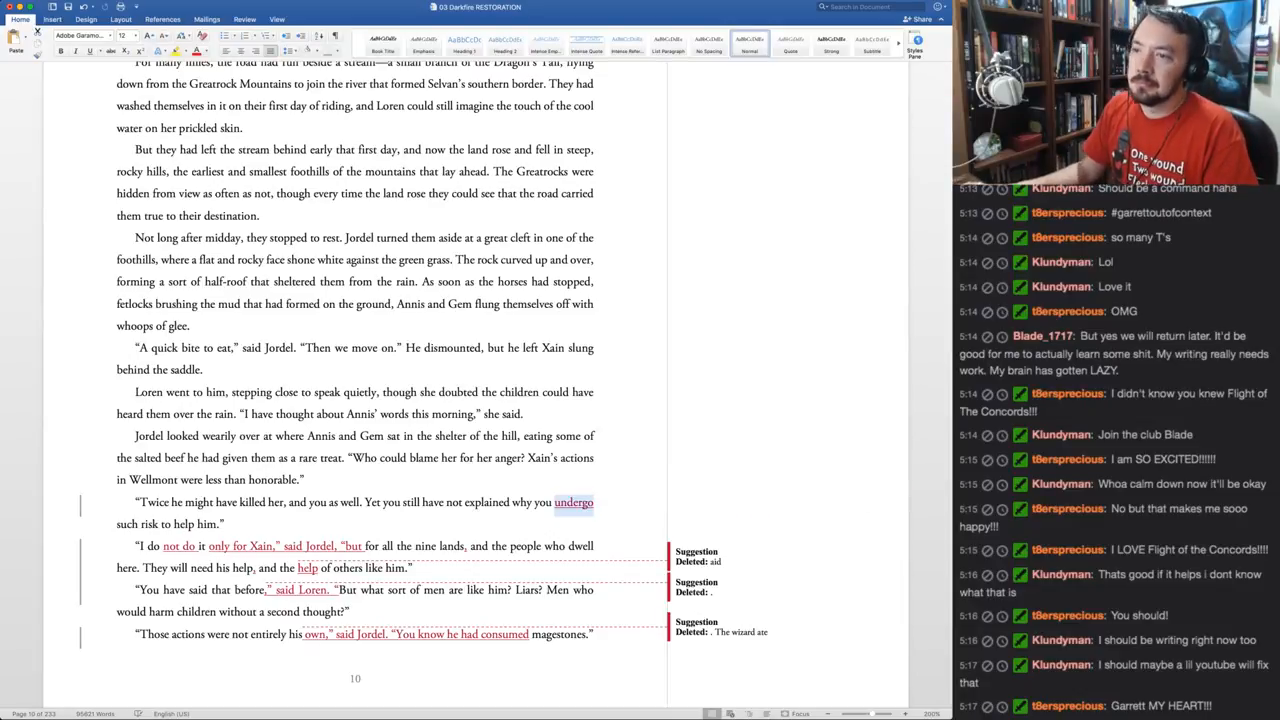
pyautogui.press('super+z')
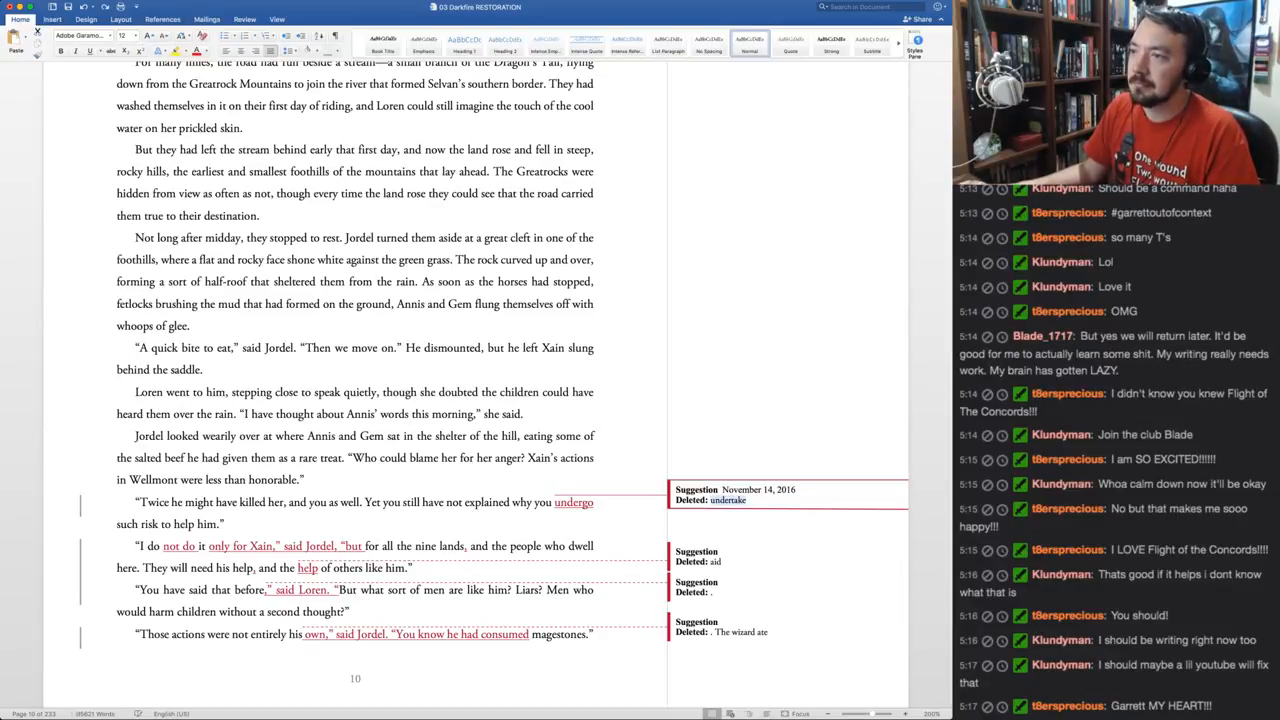
pyautogui.press('super+Tab')
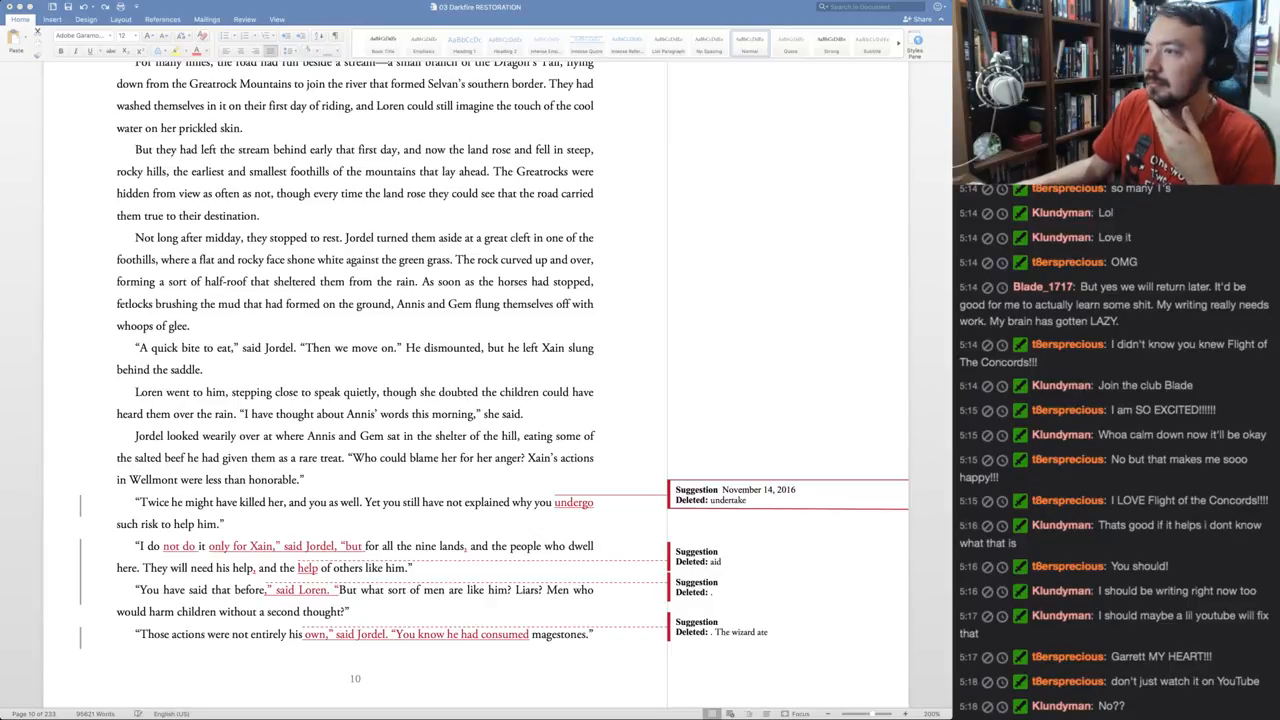
pyautogui.press('super+Tab')
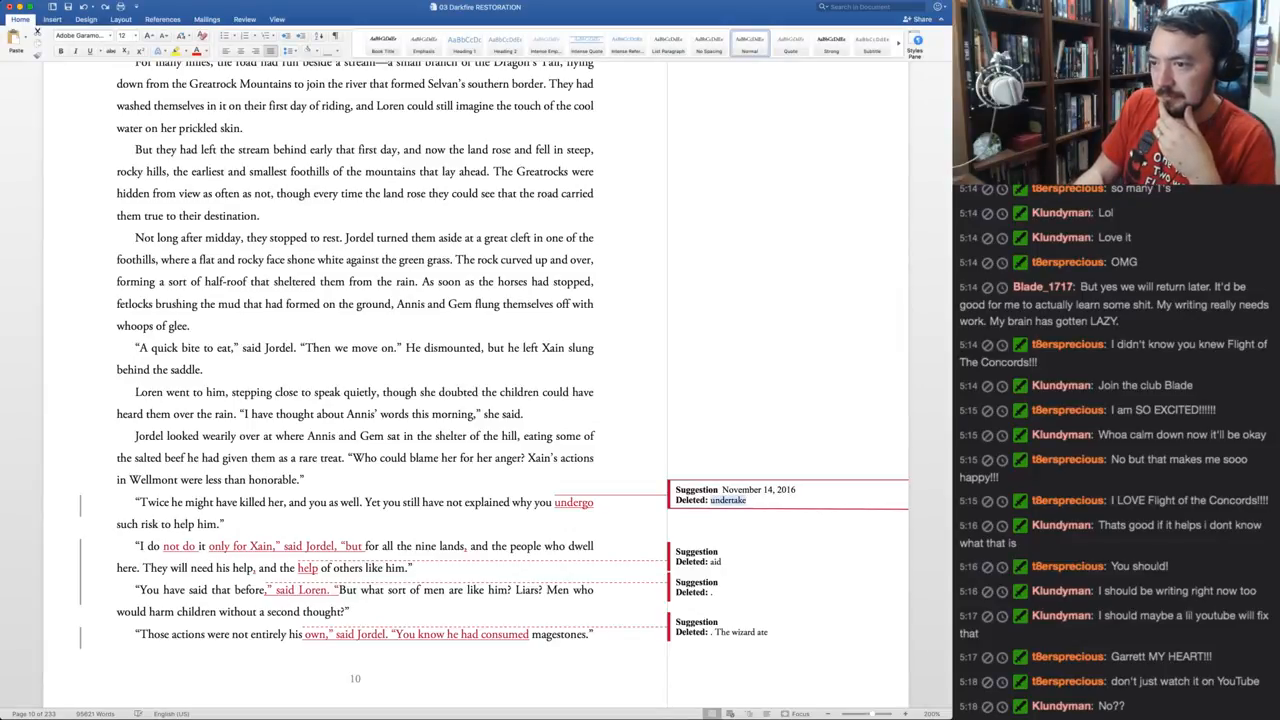
pyautogui.press('super+alt+a')
pyautogui.press('super+alt+a')
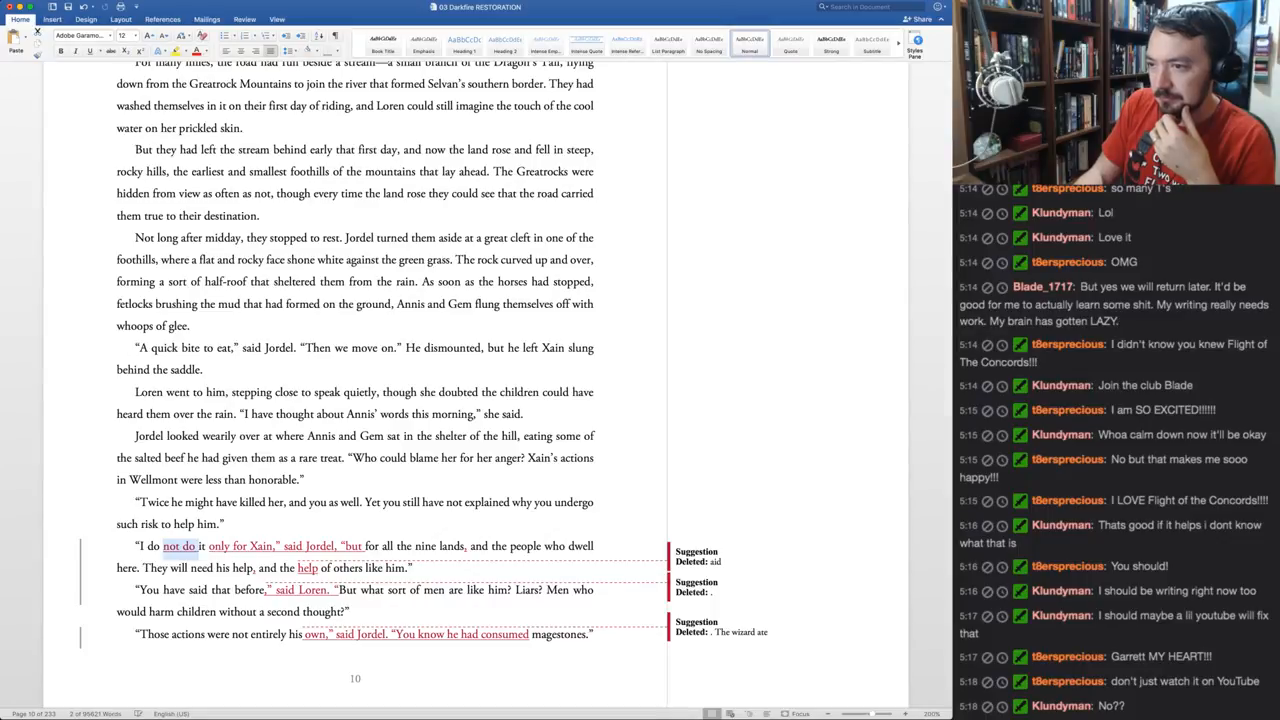
# Accept all suggestions in the "I do not do it only for Xain" paragraph, including "help" in place of "aid"
pyautogui.press('super+alt+a')
pyautogui.press('super+alt+a')
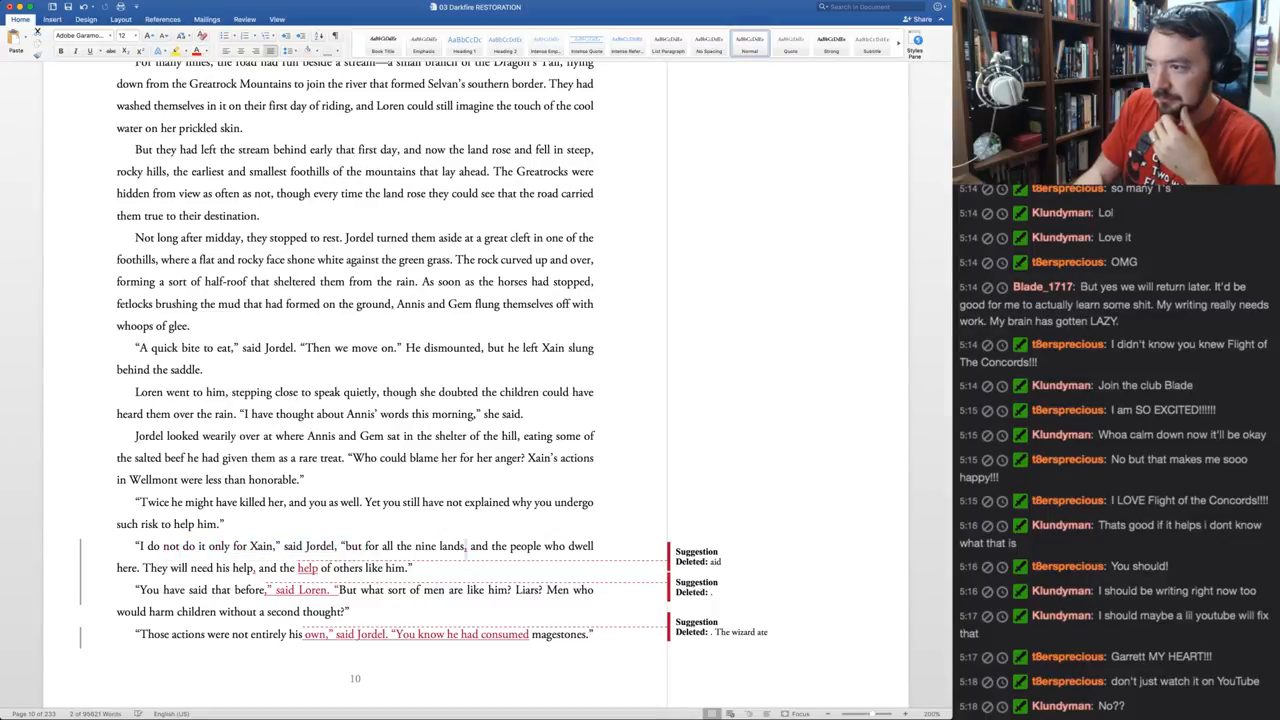
pyautogui.press('super+alt+a')
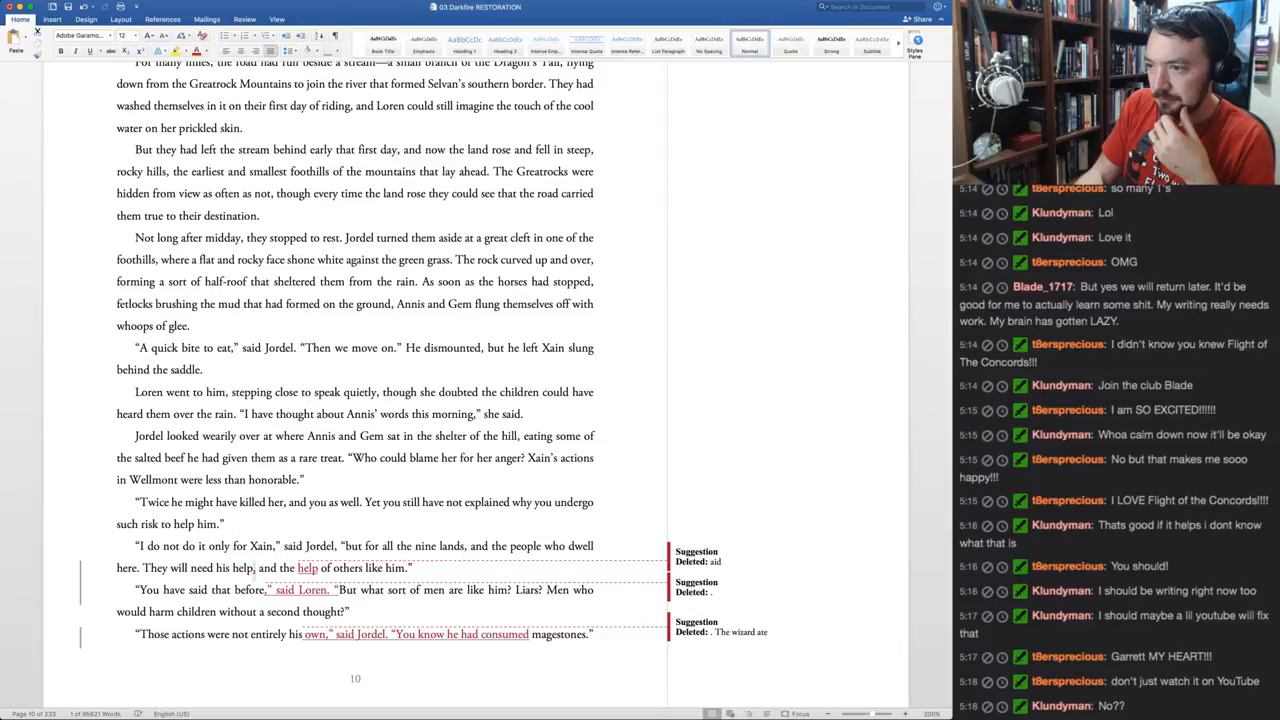
pyautogui.press('super+alt+a')
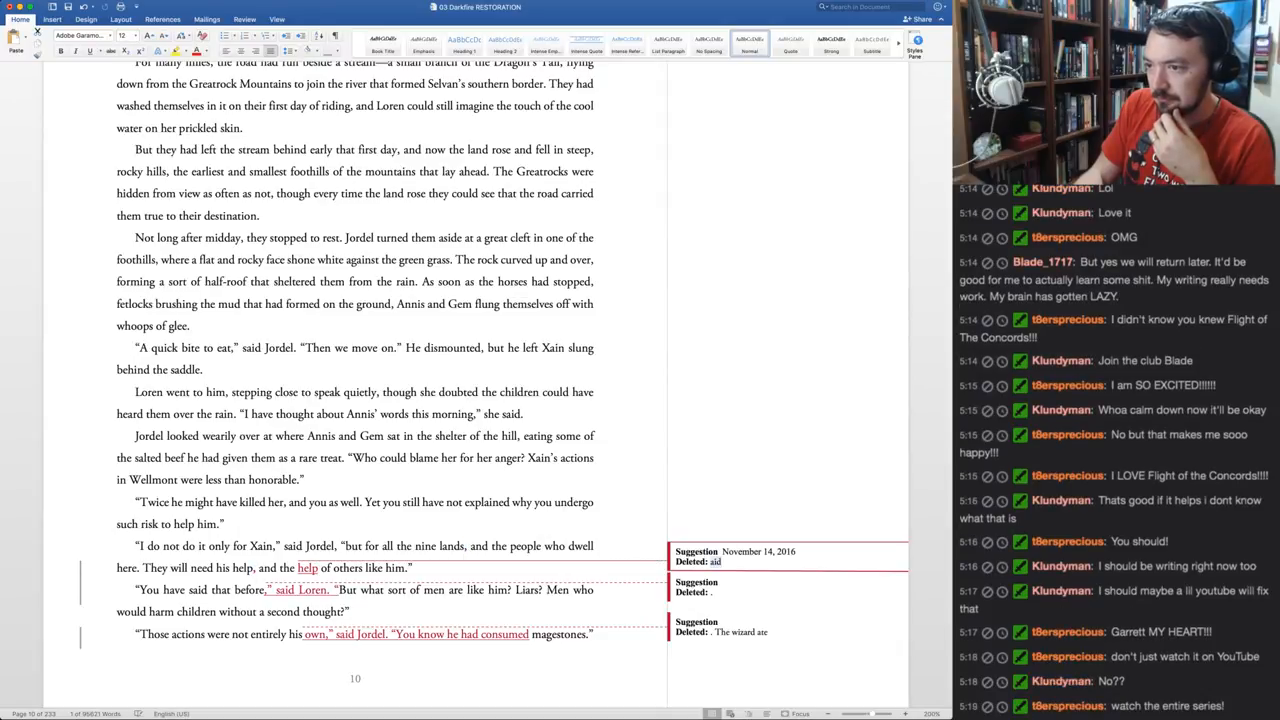
pyautogui.press('super+alt+a')
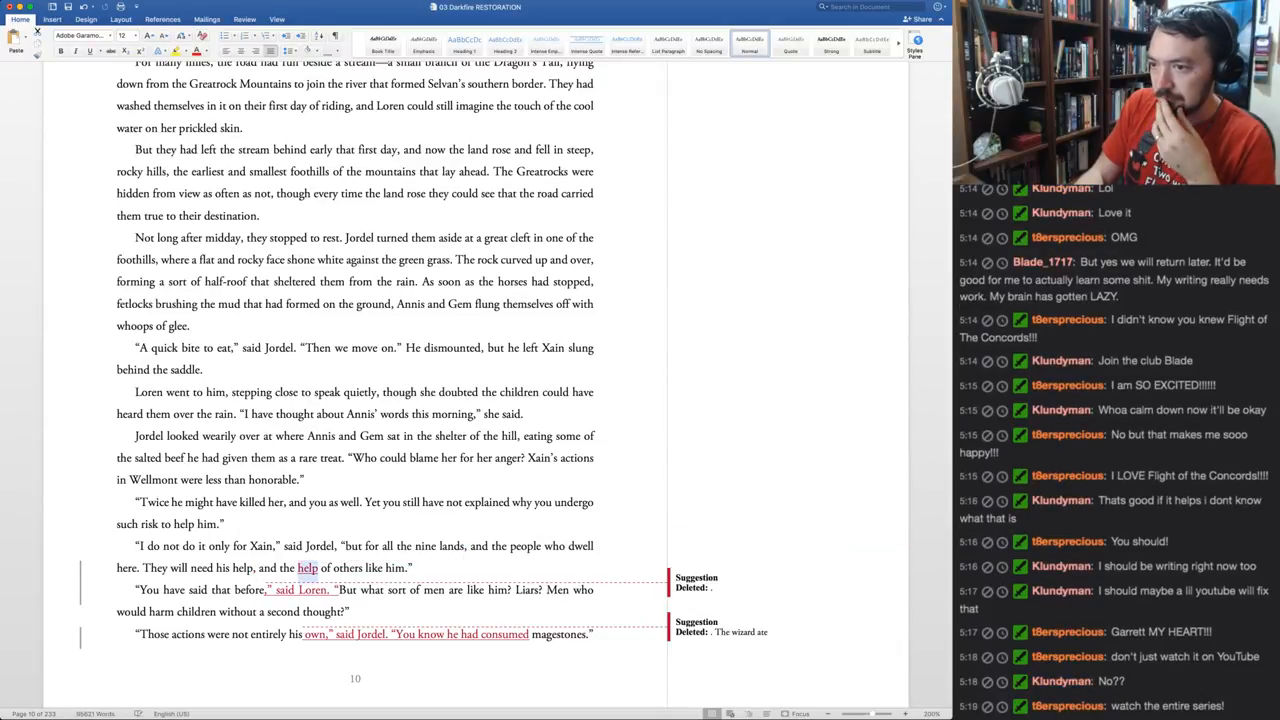
pyautogui.press('super+alt+a')
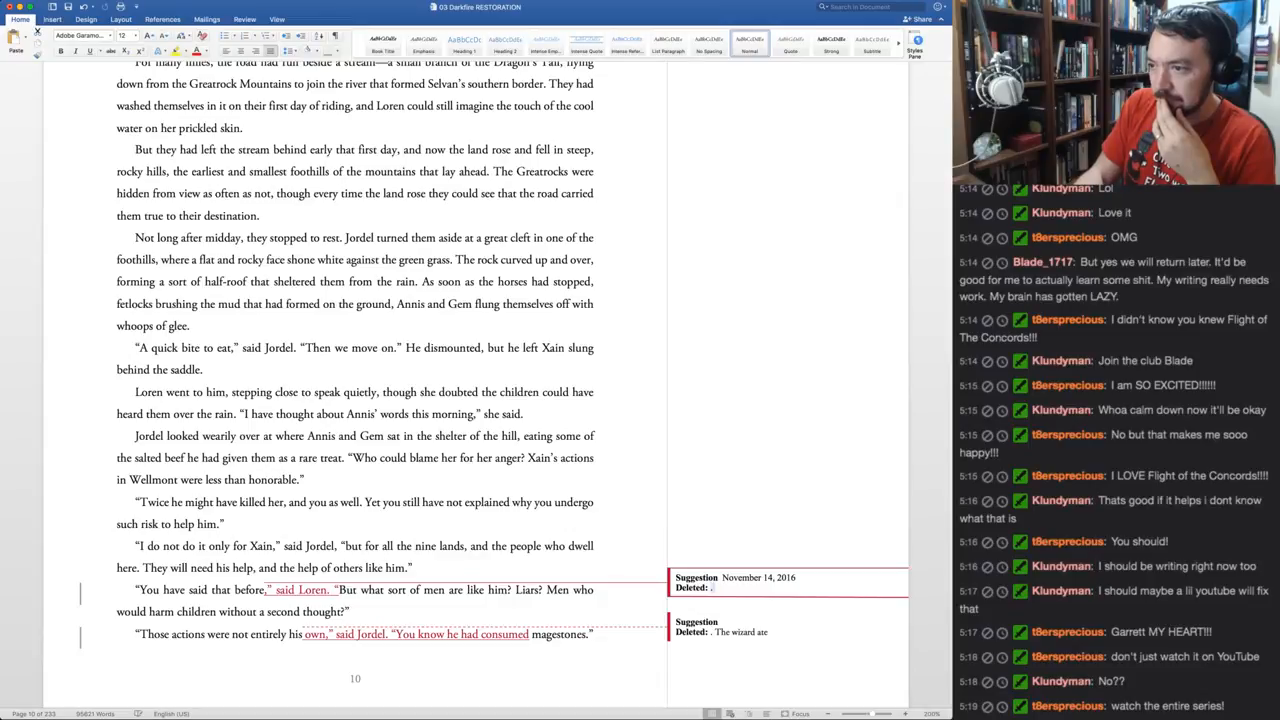
# Reject the "said Loren" tag after "You have said that before", and accept "own," said Jordel. "You know he had consumed" in the following paragraph
pyautogui.press('super+alt+r')
pyautogui.press('super+alt+r')
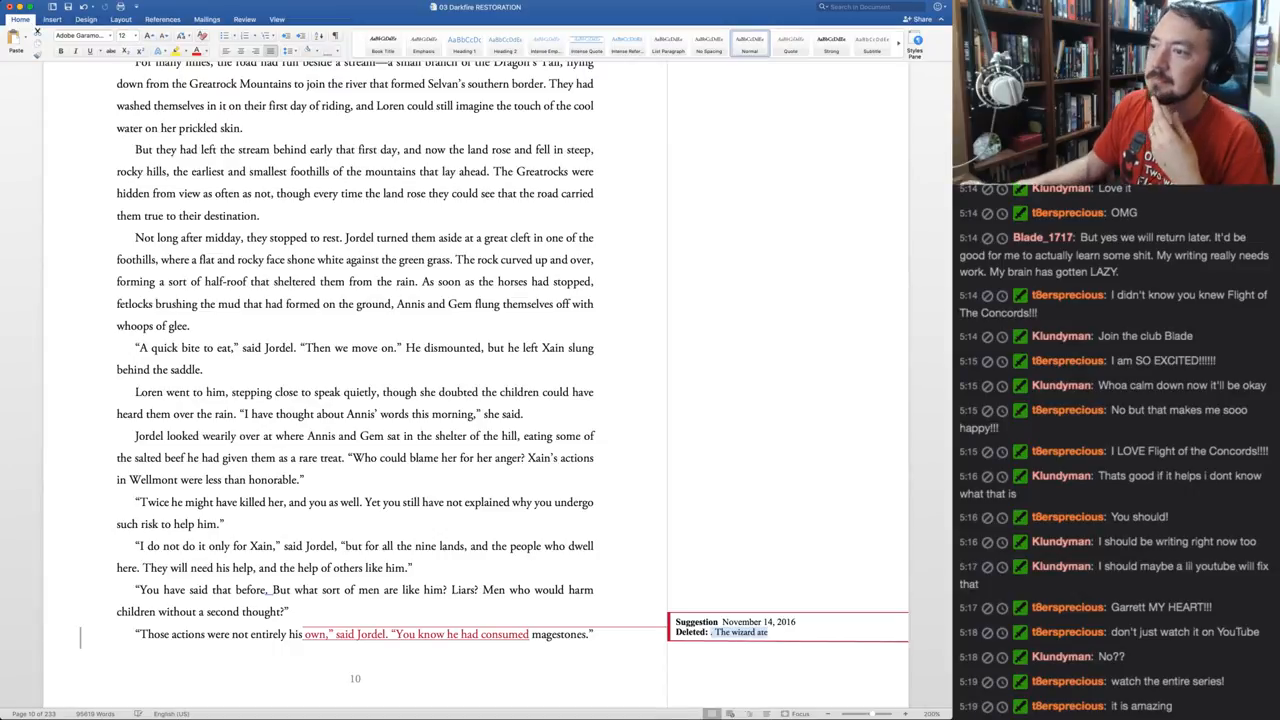
pyautogui.press('super+alt+a')
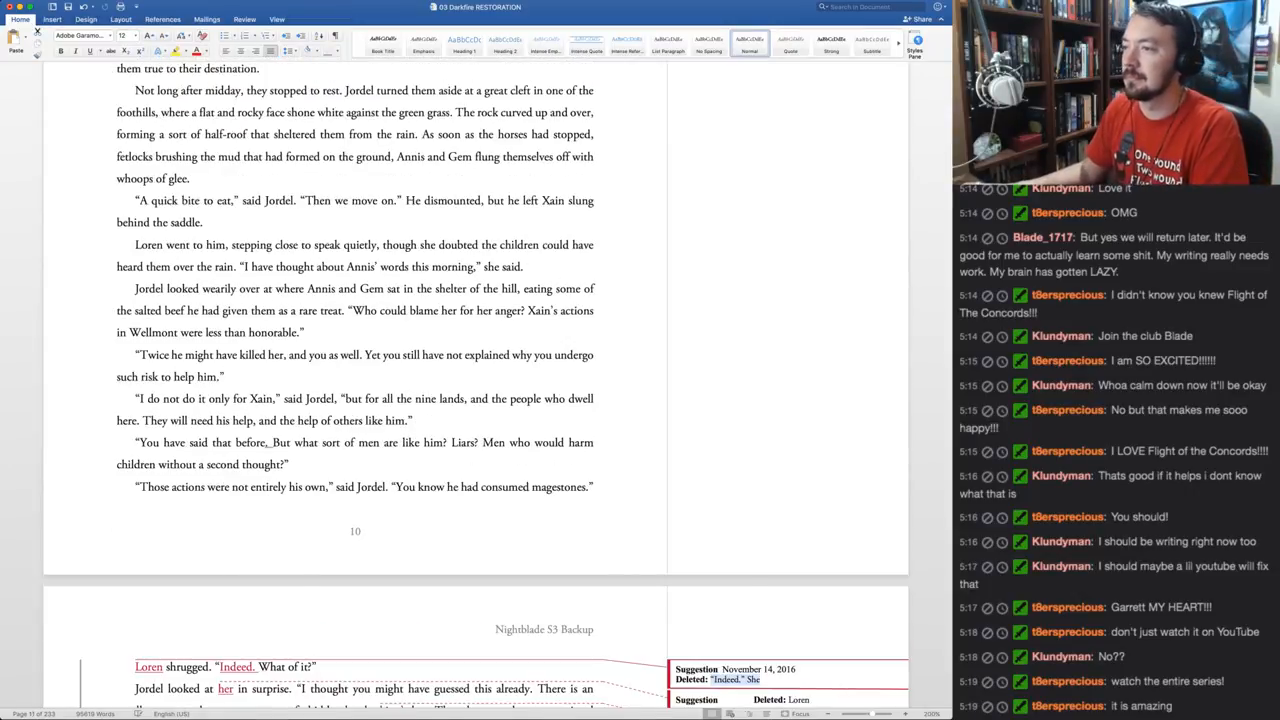
# Delete "had" from the "Those actions were not entirely his own" paragraph so it reads "You know he consumed magestones."
pyautogui.scroll(-3, 475, 380)
pyautogui.doubleClick(473, 384)
pyautogui.press('BackSpace')
# Accept the rewording to "Loren shrugged. "Indeed. What of it?"" and "her" in place of "Loren" in the following paragraph
pyautogui.scroll(-3, 475, 380)
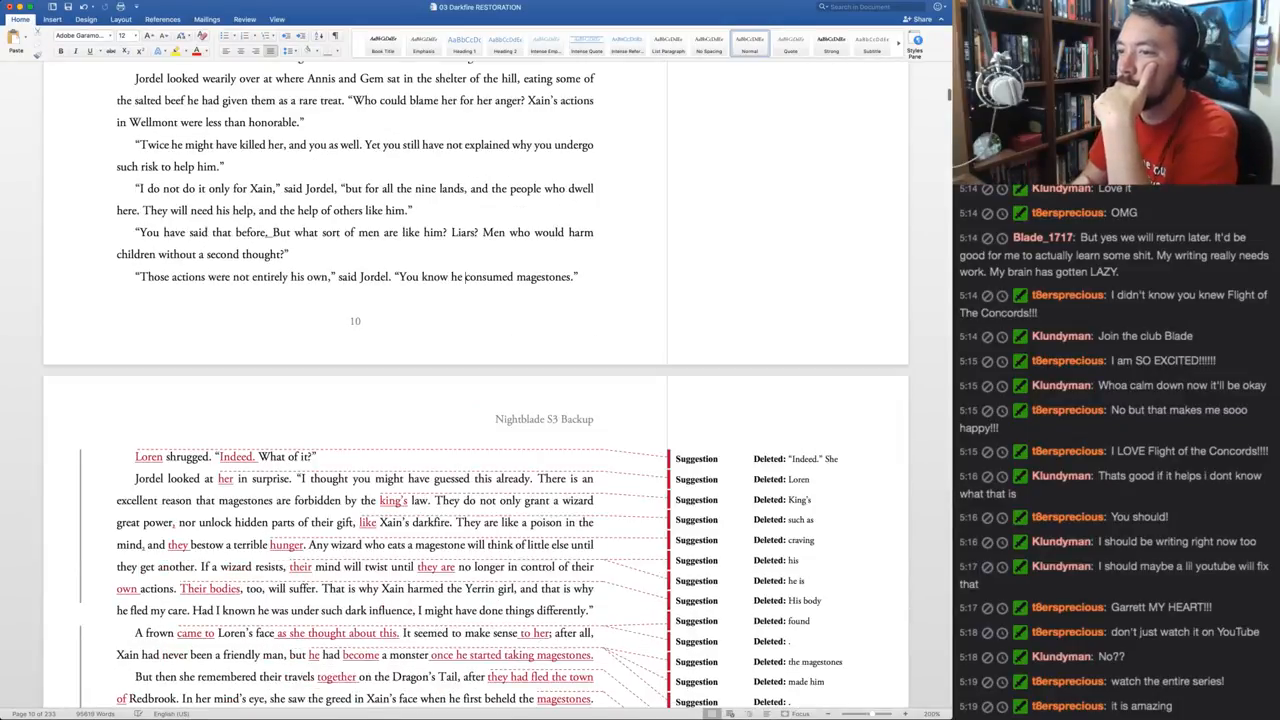
pyautogui.click(797, 460)
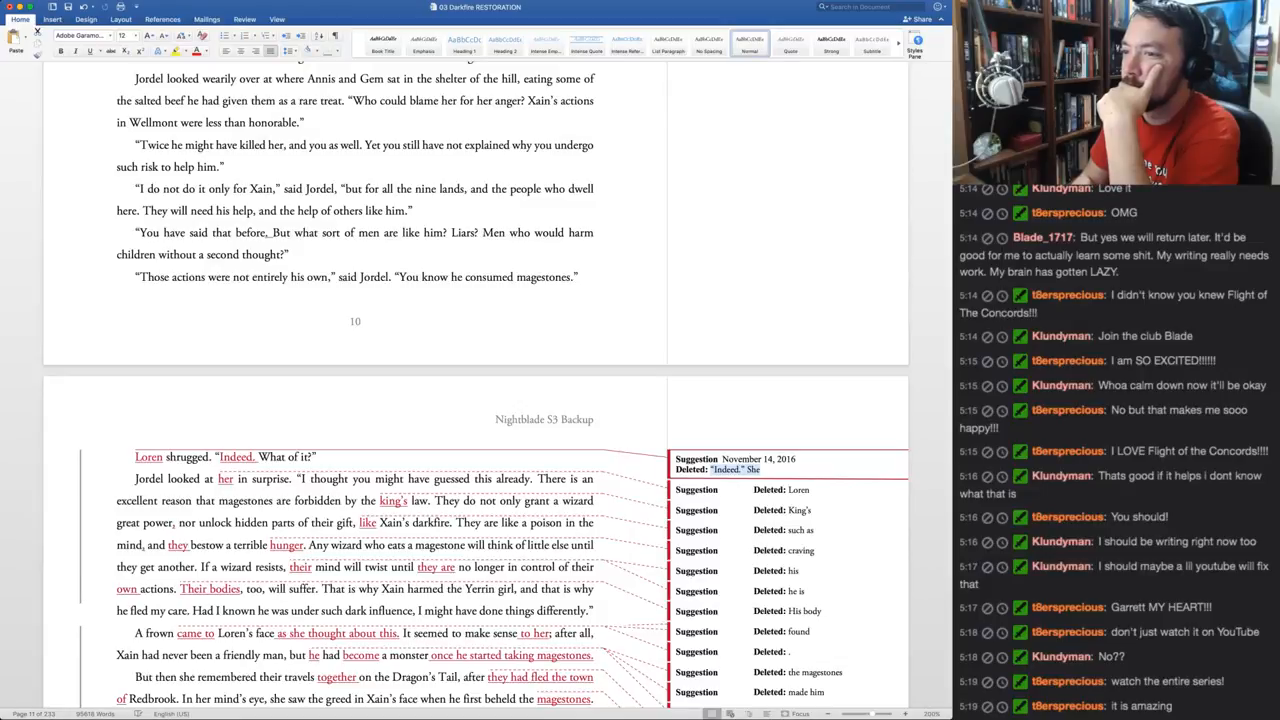
pyautogui.press('super+alt+a')
pyautogui.press('super+alt+a')
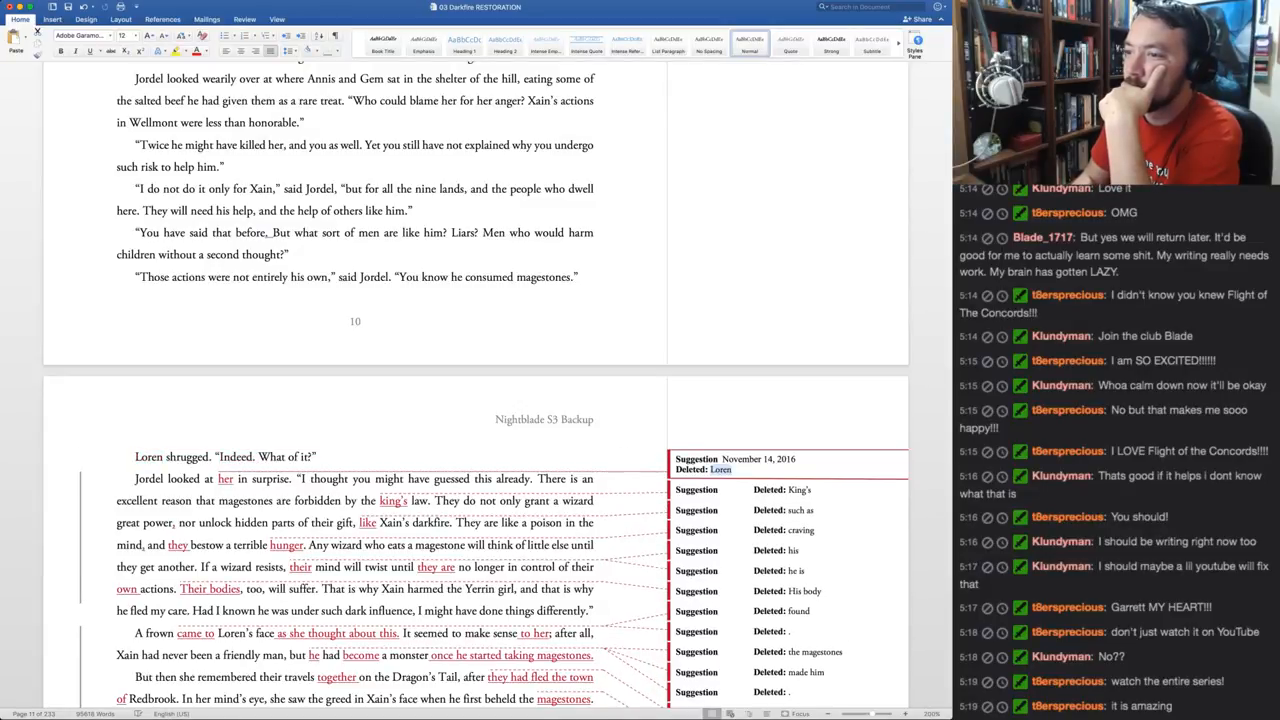
pyautogui.press('super+alt+a')
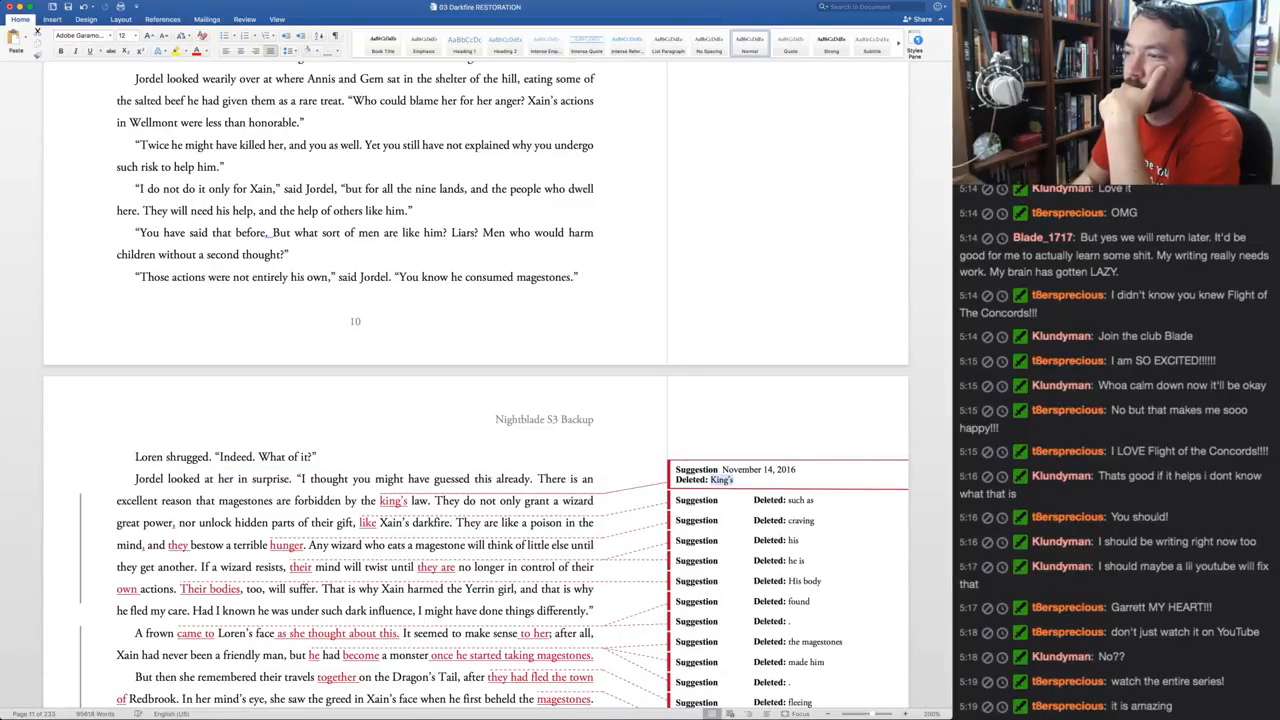
# Restore "King's law" and "such as Xain's darkfire" in Jordel's magestones explanation by rejecting the suggested replacements
pyautogui.press('super+alt+a')
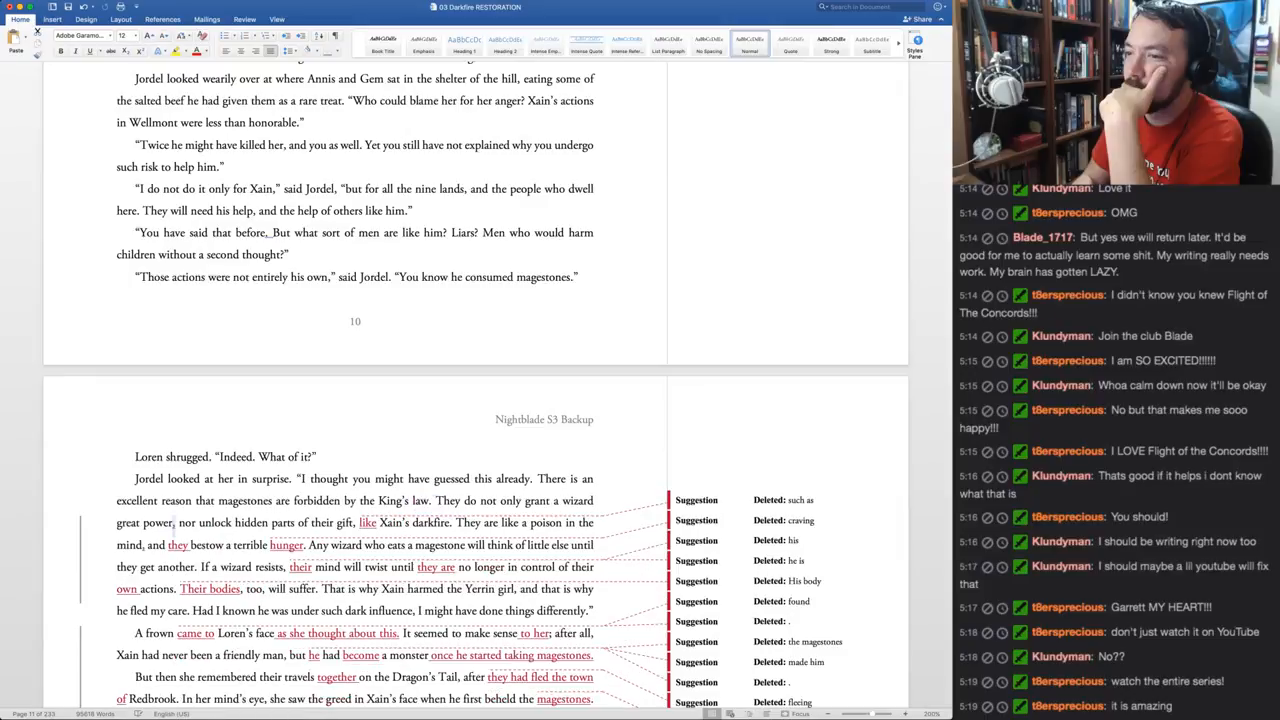
pyautogui.press('super+alt+a')
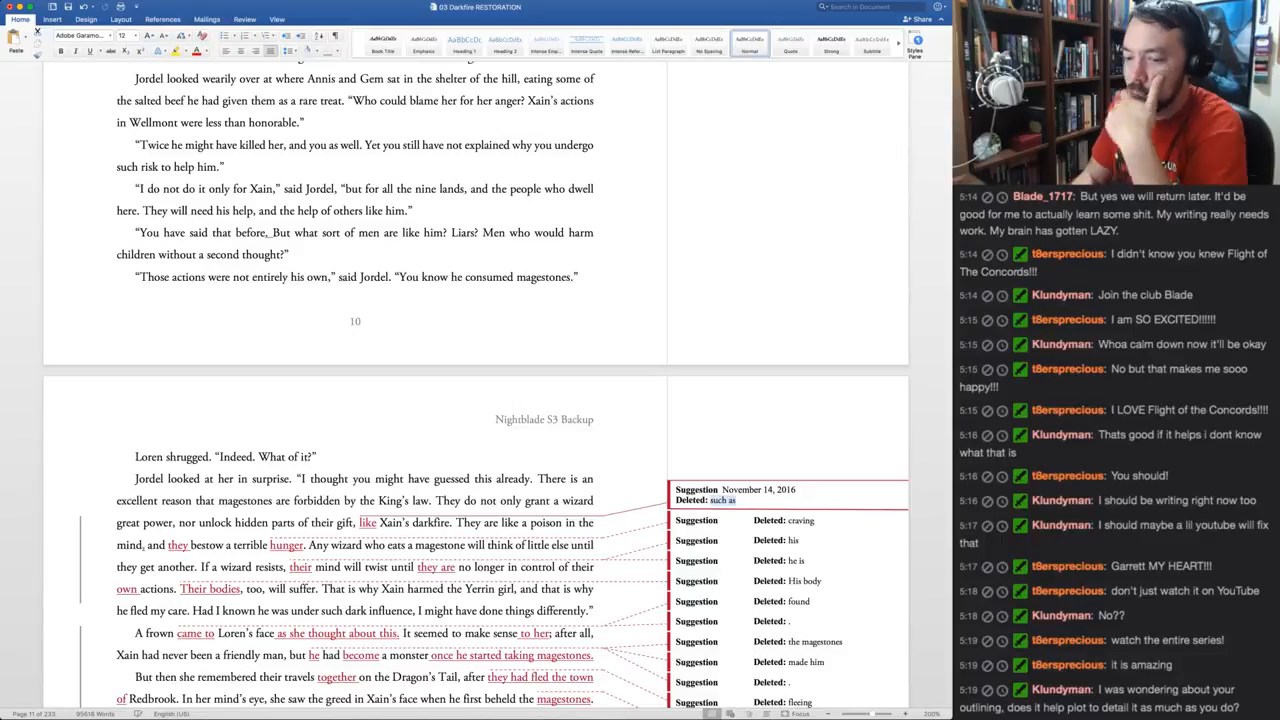
pyautogui.press('super+alt+a')
pyautogui.press('super+z')
pyautogui.press('super+alt+r')
pyautogui.press('super+alt+r')
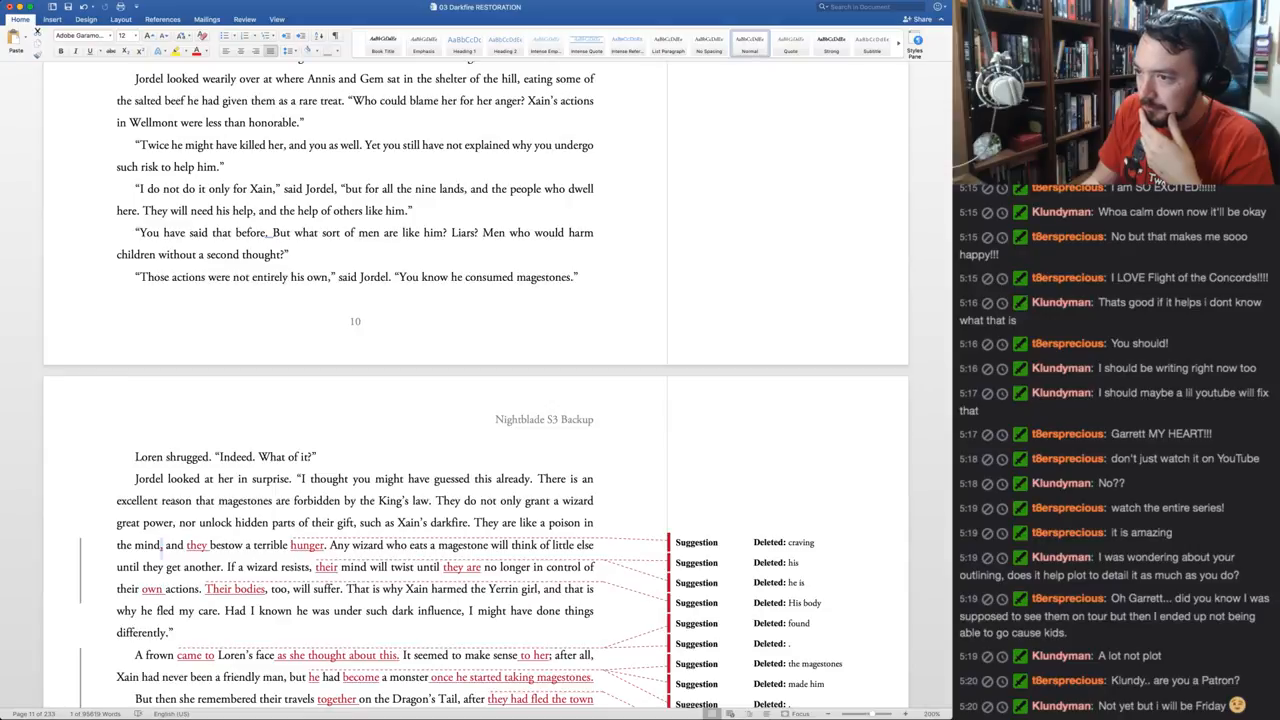
# Accept "they" and "hunger" in the magestones explanation, and reword "and they bestow" to "bestowing a terrible hunger"
pyautogui.hotkey('ctrl', 'alt', 'a')
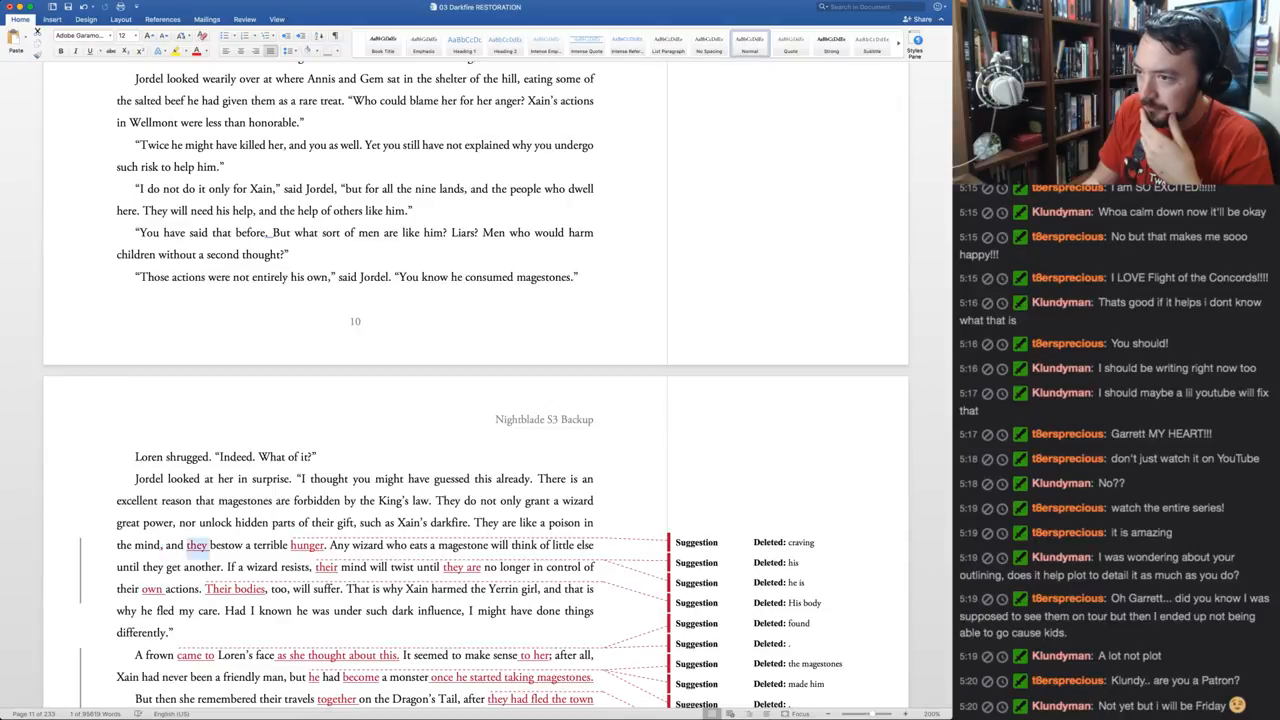
pyautogui.hotkey('ctrl', 'alt', 'a')
pyautogui.hotkey('ctrl', 'alt', 'a')
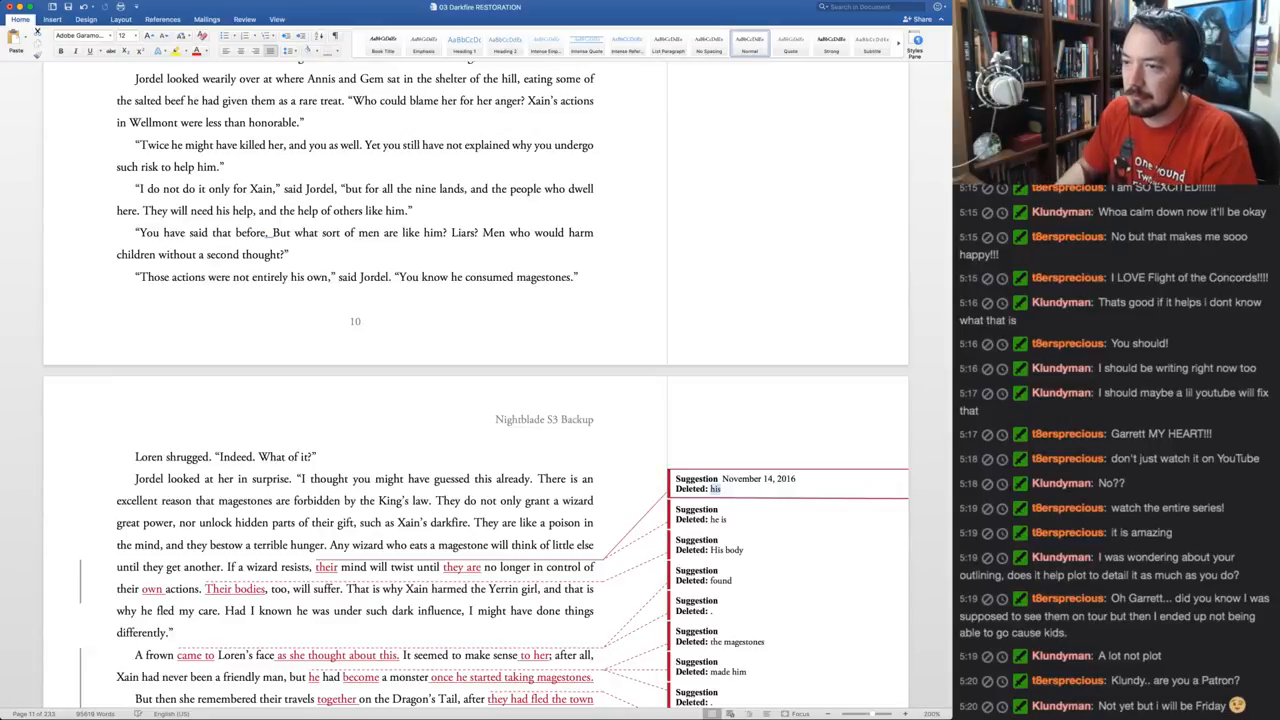
pyautogui.click(230, 545)
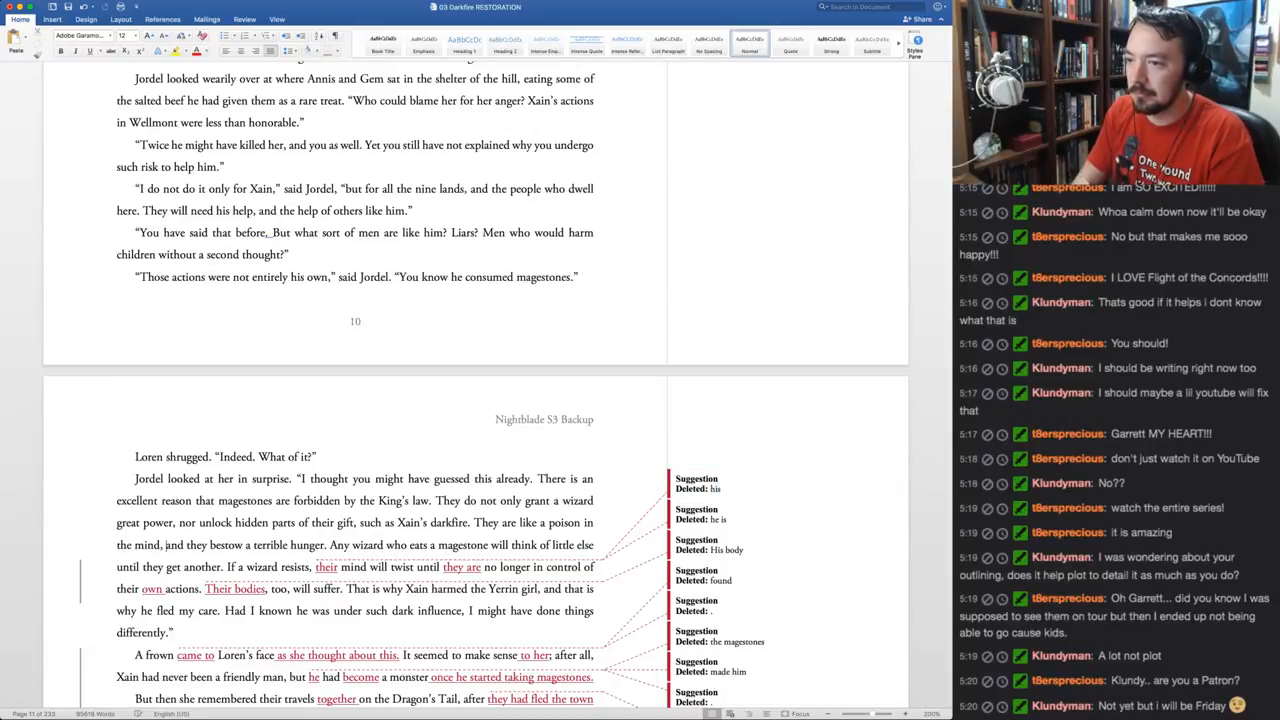
pyautogui.moveTo(166, 545); pyautogui.dragTo(242, 545)
pyautogui.write('bestowing')
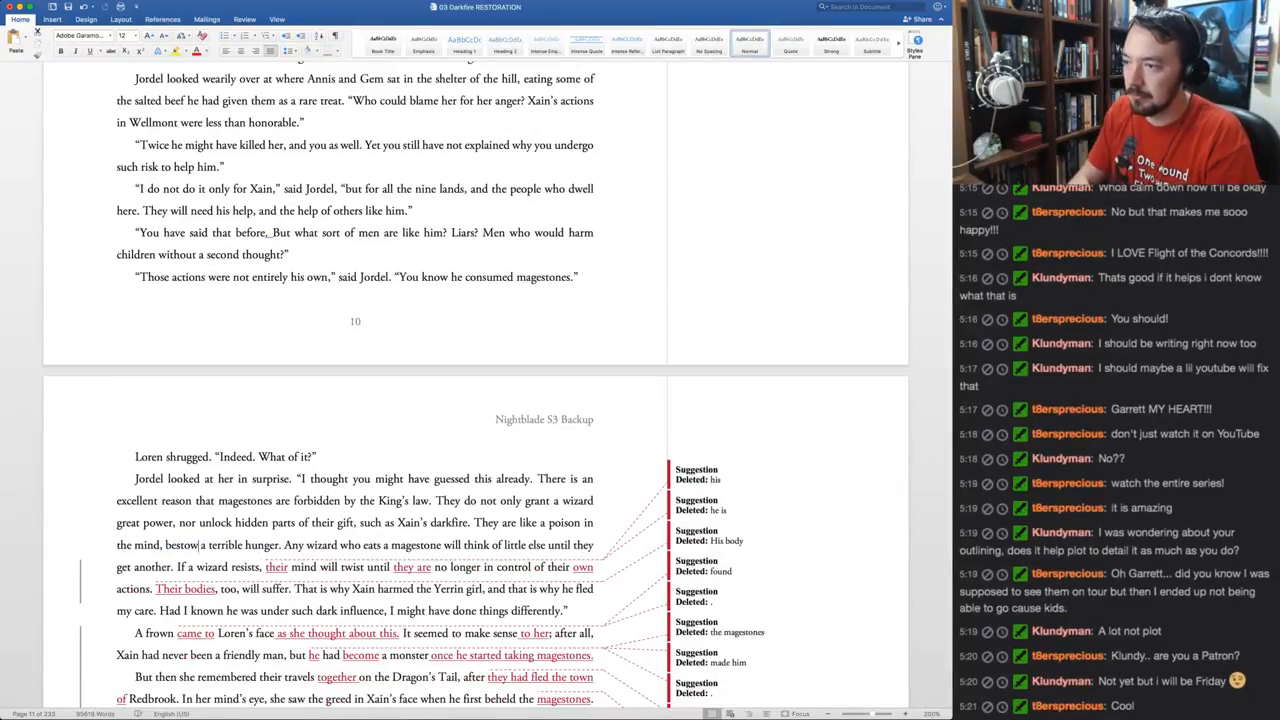
# Accept "their", "they are", "own" and "Their bodies" in the rest of Jordel's magestones explanation
pyautogui.click(715, 480)
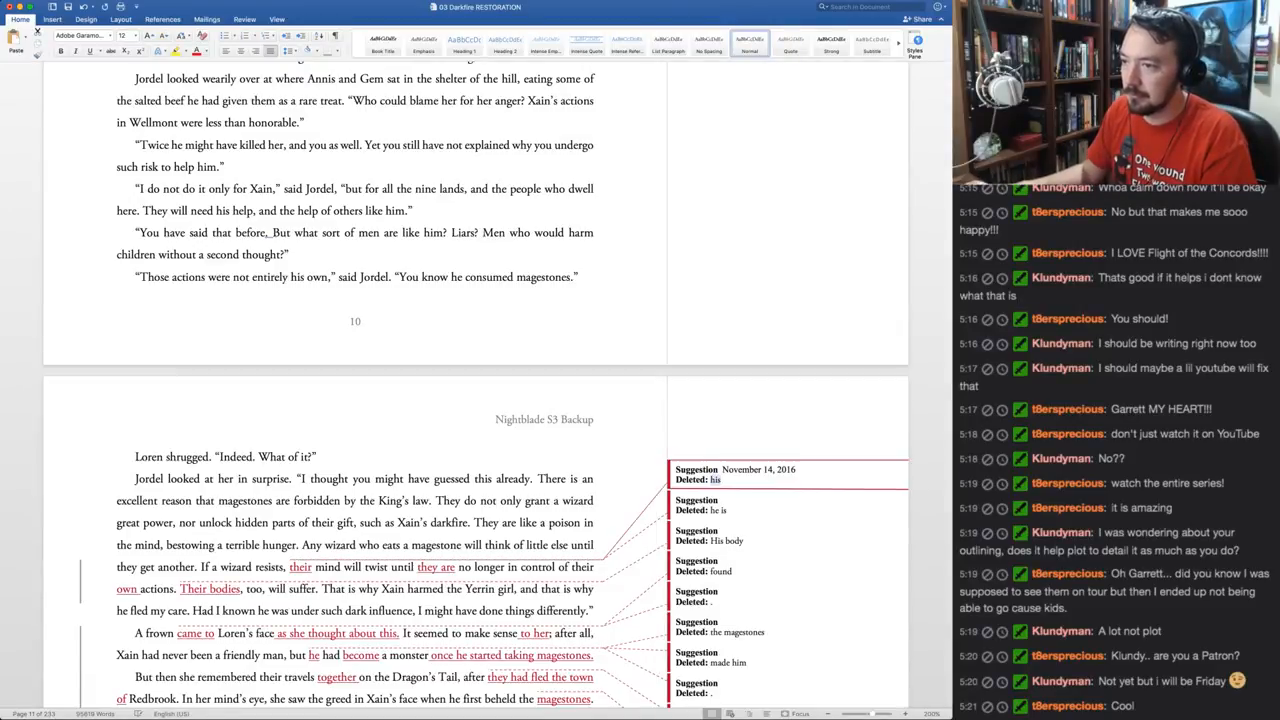
pyautogui.scroll(-3, 476, 400)
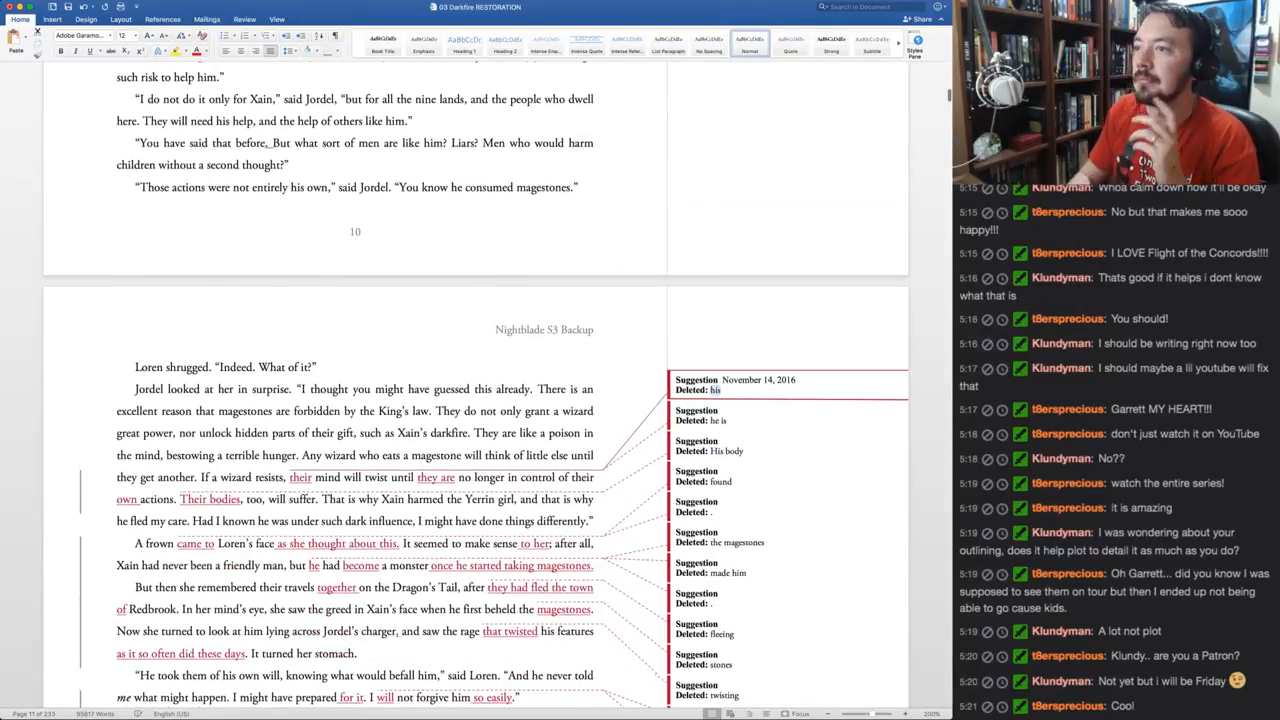
pyautogui.scroll(-2, 476, 400)
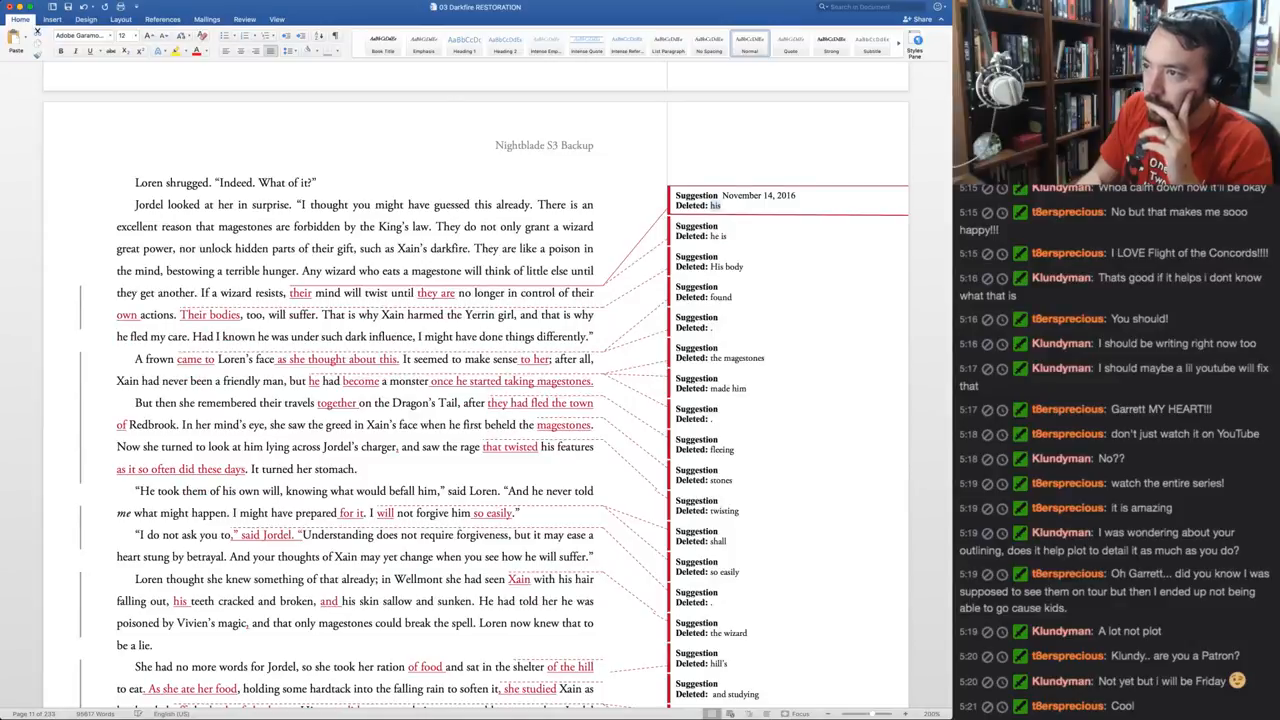
pyautogui.hotkey('ctrl', 'alt', 'a')
pyautogui.hotkey('ctrl', 'alt', 'a')
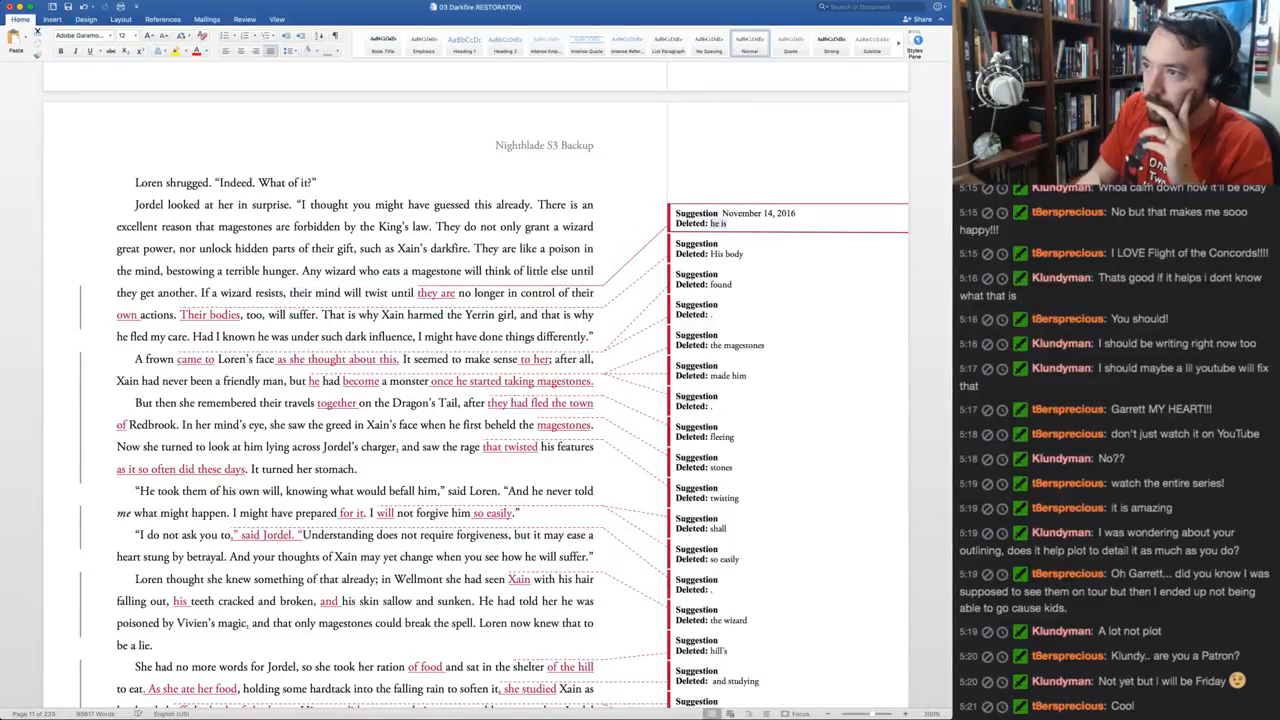
pyautogui.hotkey('ctrl', 'alt', 'a')
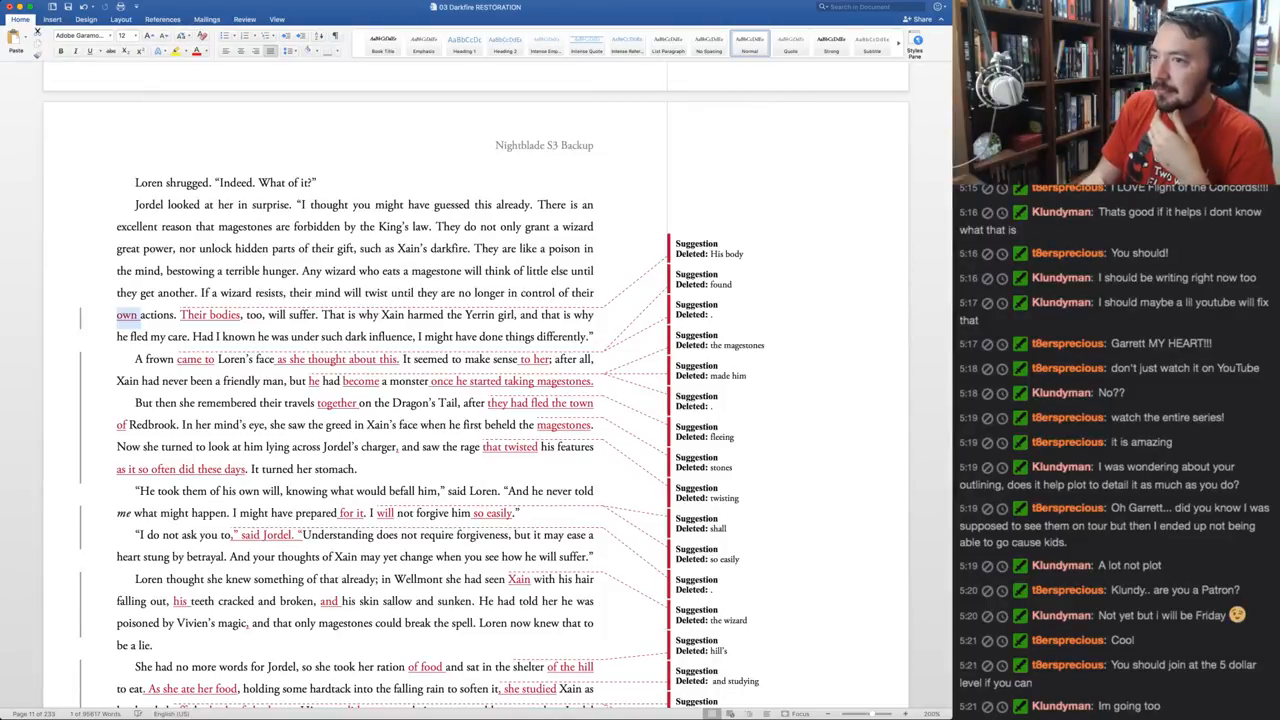
pyautogui.press('super+shift+a')
pyautogui.press('super+shift+a')
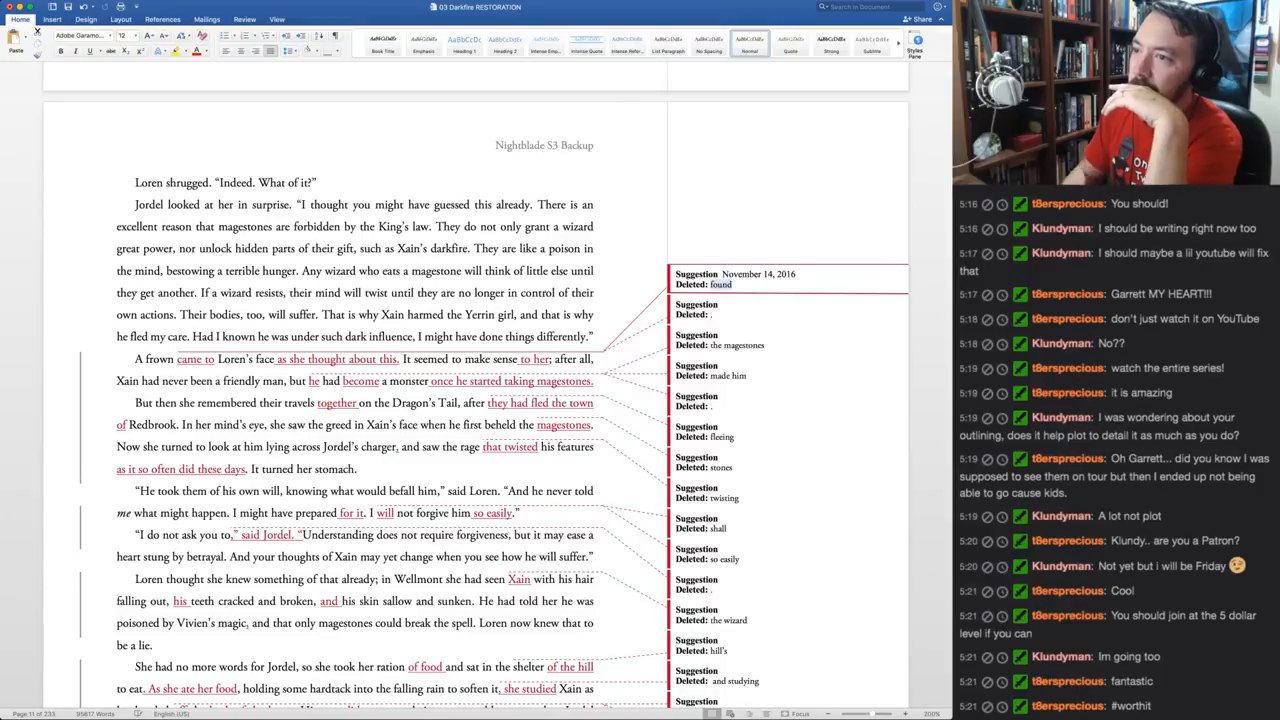
# Change "bodies" to "body" so the sentence reads "Their body, too, will suffer."
pyautogui.click(241, 314)
pyautogui.press('BackSpace')
pyautogui.press('BackSpace')
pyautogui.press('BackSpace')
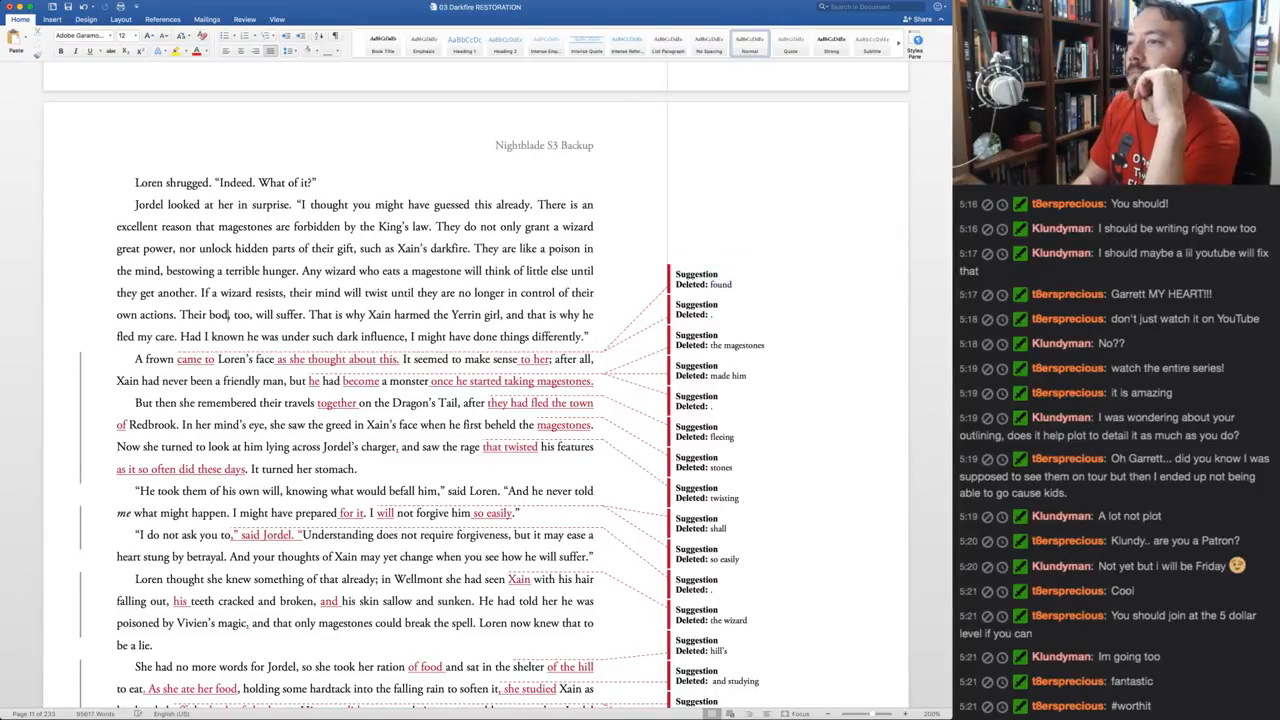
pyautogui.write('y')
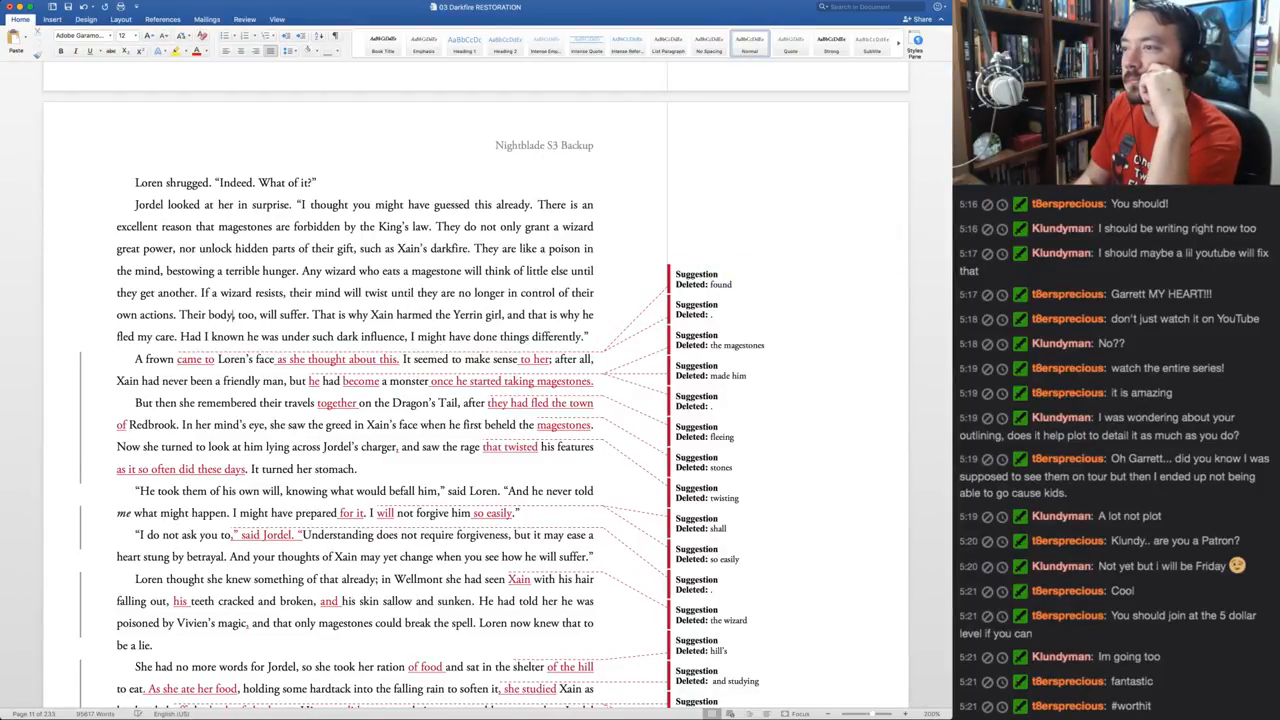
# Accept "came to" in place of "found" in the "A frown" sentence, and reject the addition "as she thought about this"
pyautogui.hotkey('ctrl', 'n')
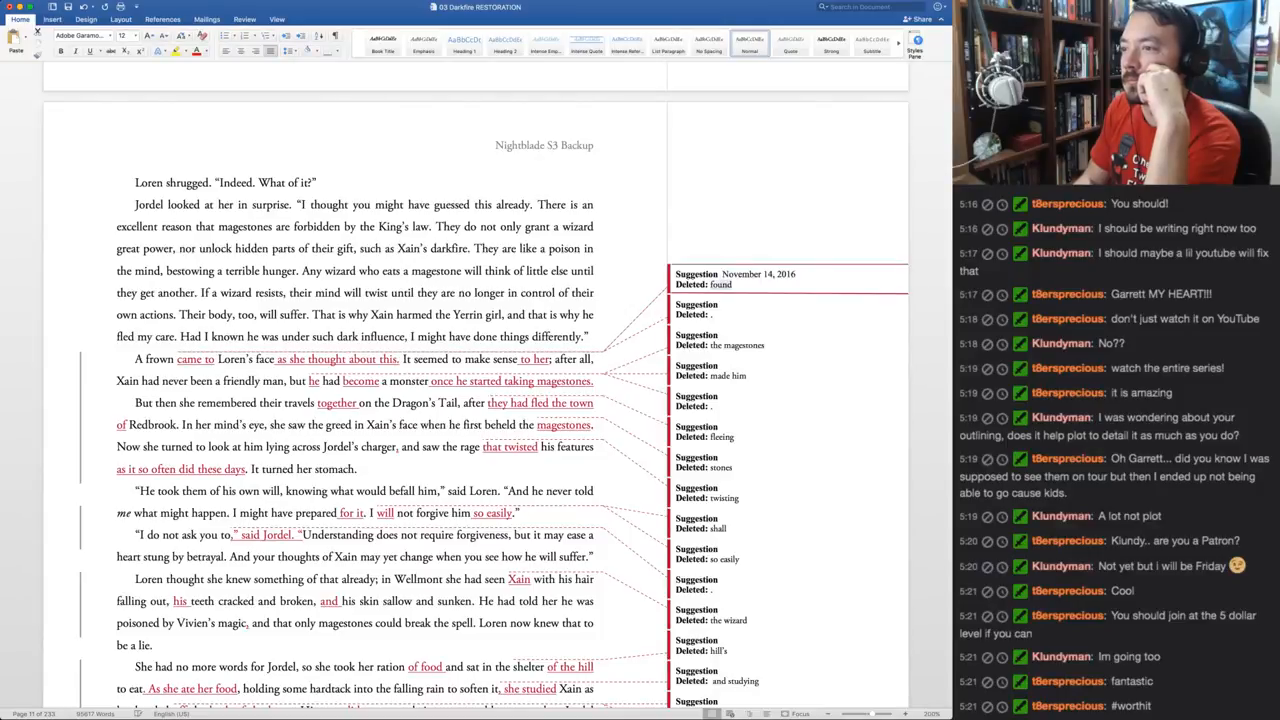
pyautogui.hotkey('ctrl', 'a')
pyautogui.hotkey('ctrl', 'a')
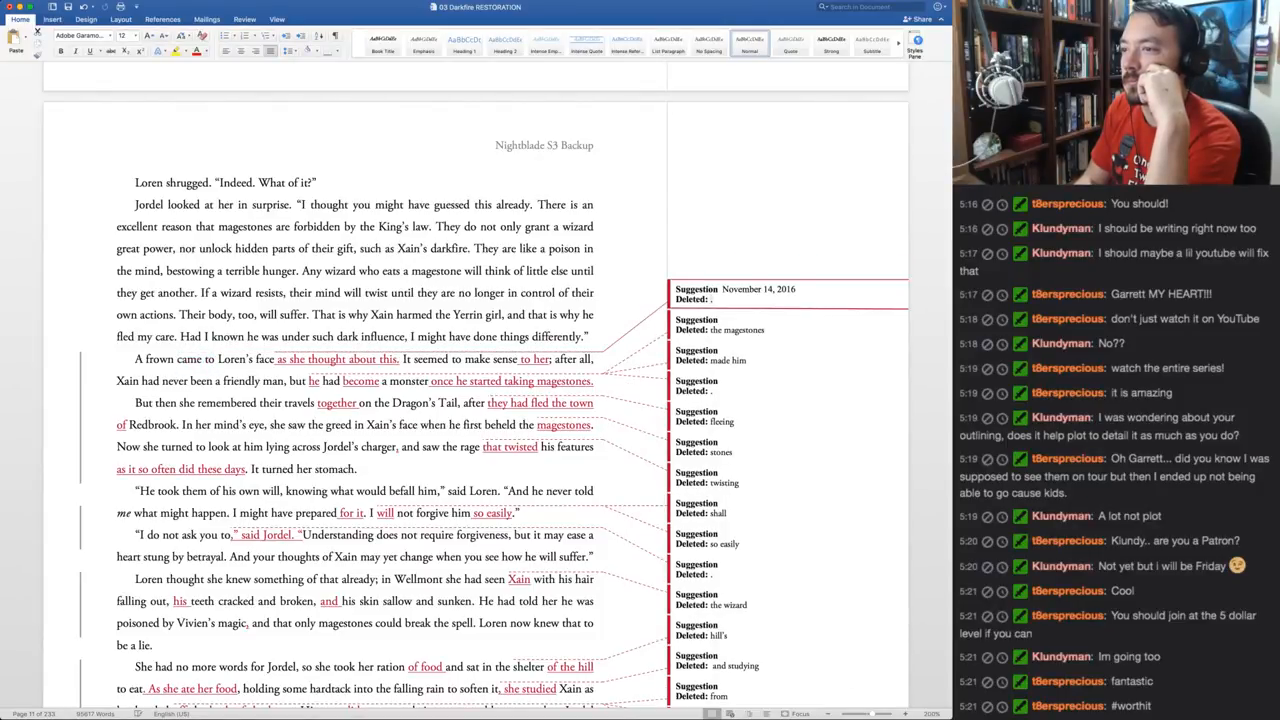
pyautogui.hotkey('ctrl', 'a')
pyautogui.hotkey('ctrl', 'r')
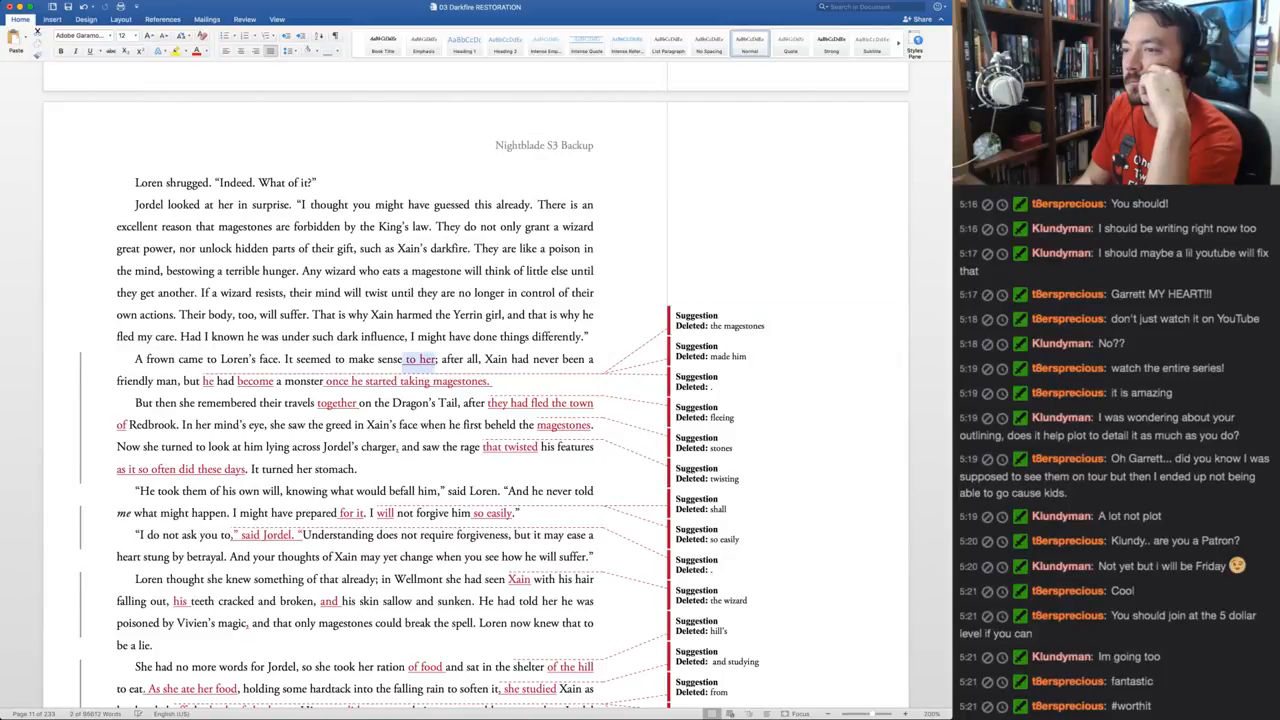
# Accept the remaining suggestions in the "A frown came to Loren's face" paragraph, including "to her", "he had become" and "once he started taking magestones."
pyautogui.press('super+shift+a')
pyautogui.press('super+shift+a')
pyautogui.press('super+shift+a')
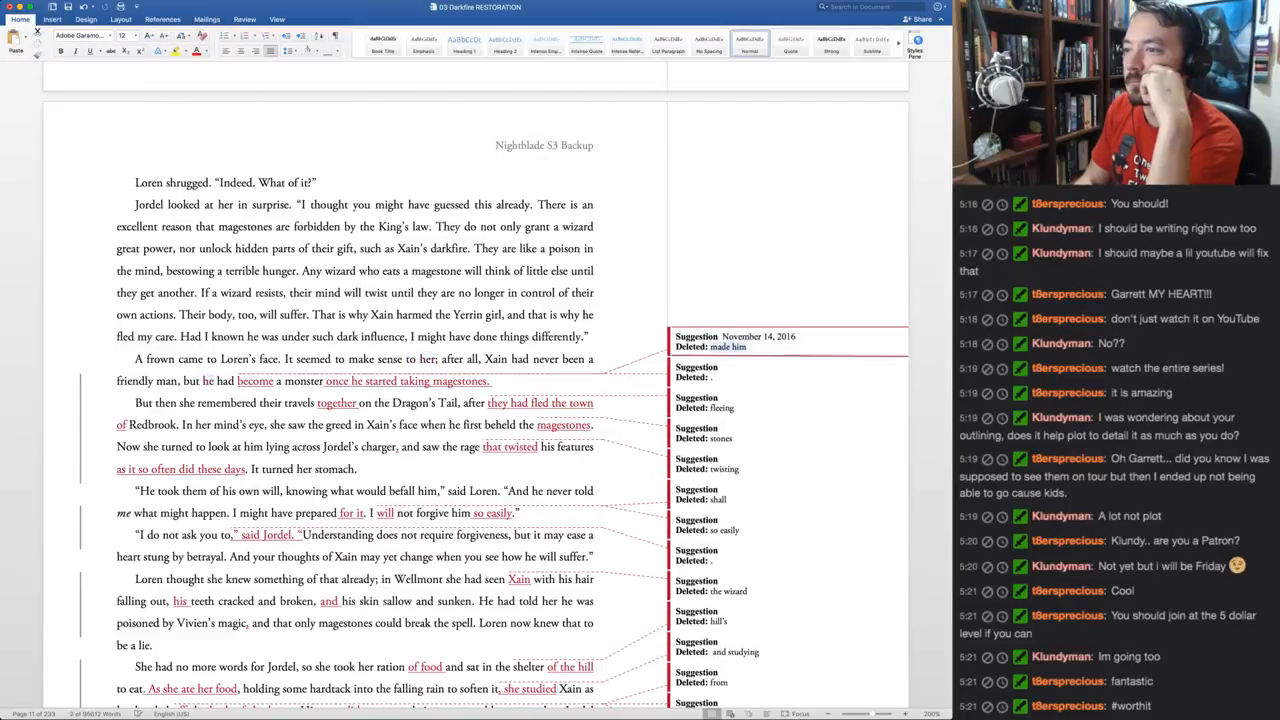
pyautogui.press('super+shift+a')
pyautogui.press('super+shift+a')
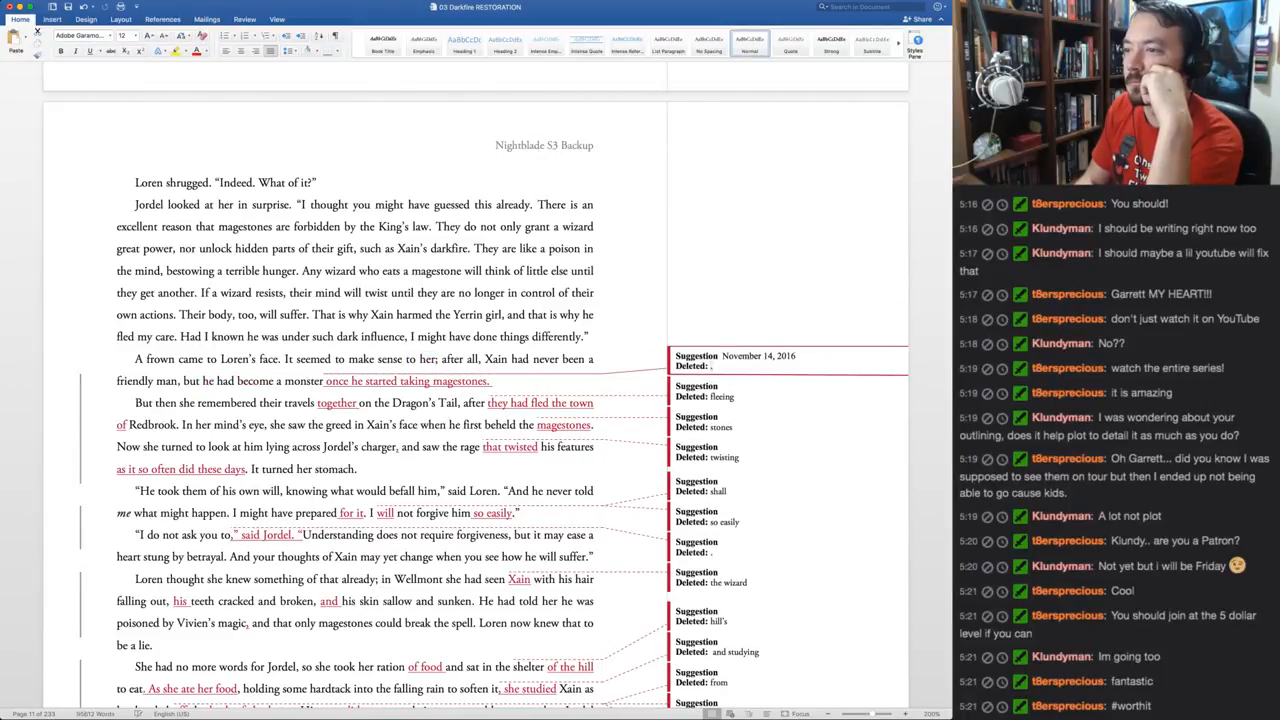
pyautogui.press('super+shift+a')
pyautogui.press('super+shift+a')
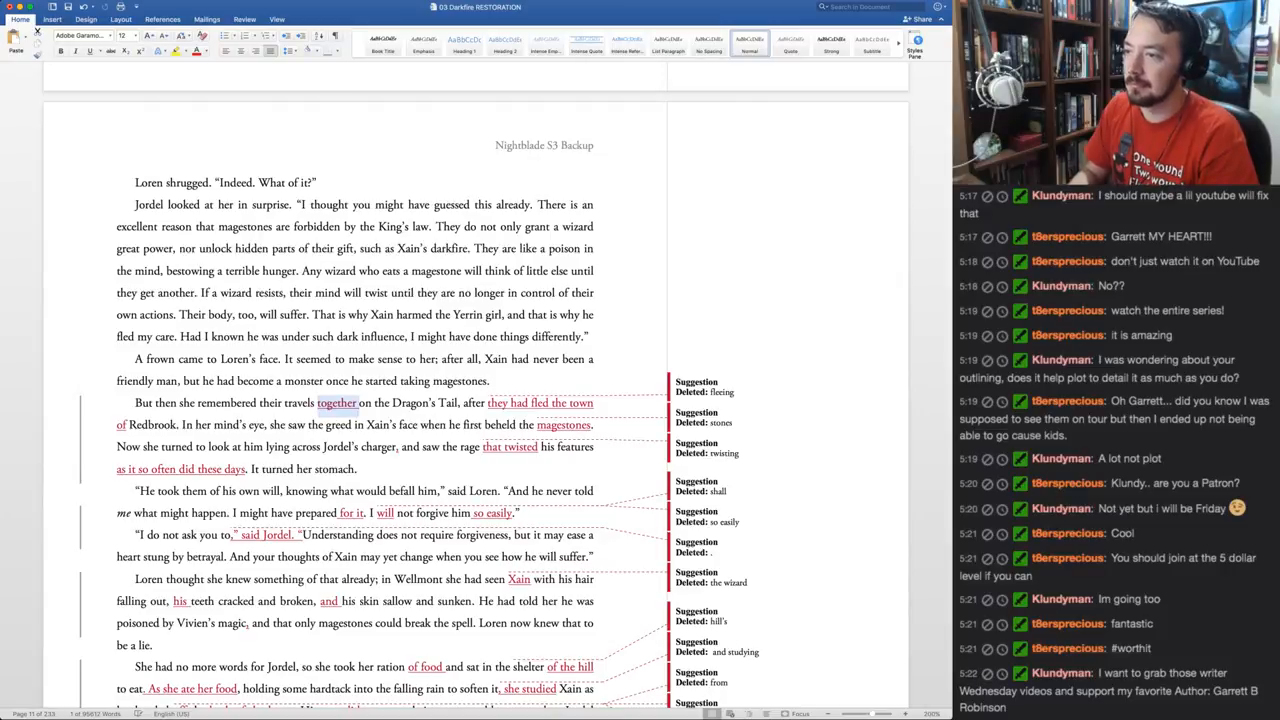
# Delete "their travels together on" from the "But then she remembered" sentence
pyautogui.hotkey('alt', 'Left')
pyautogui.hotkey('alt', 'Left')
pyautogui.hotkey('alt', 'shift', 'Right')
pyautogui.hotkey('alt', 'shift', 'Right')
pyautogui.hotkey('alt', 'shift', 'Right')
pyautogui.hotkey('alt', 'shift', 'Right')
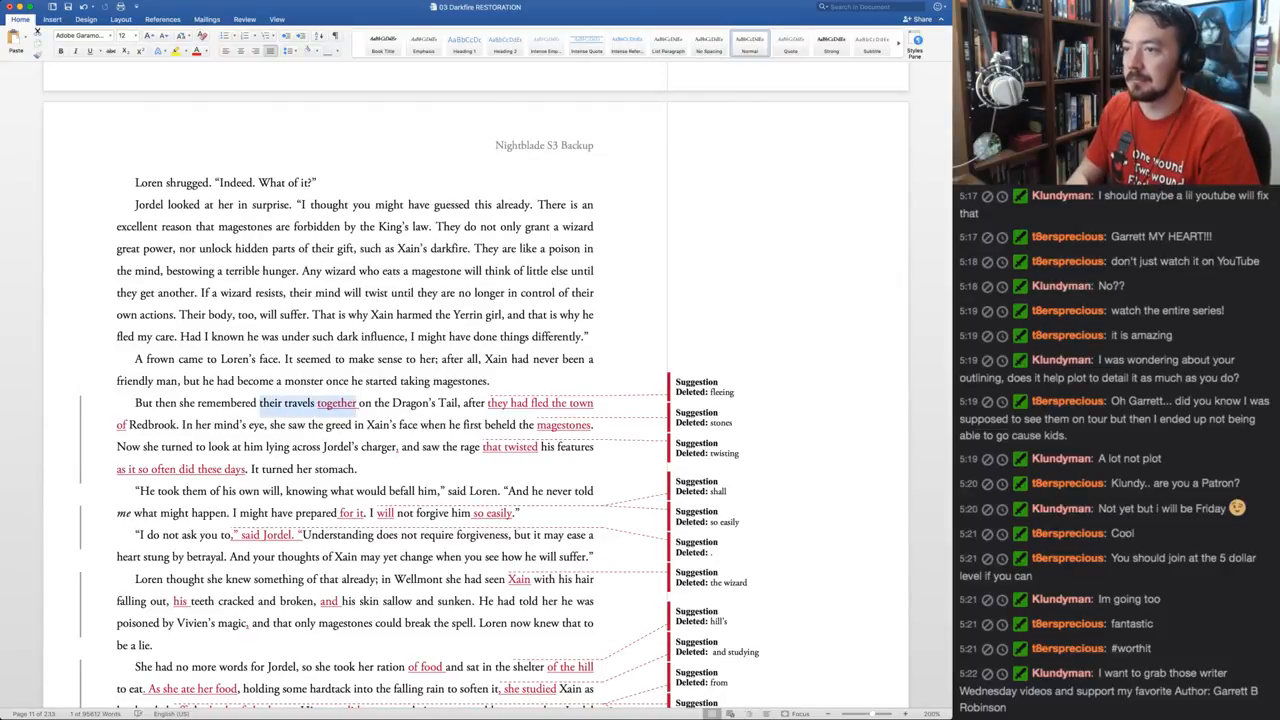
pyautogui.press('BackSpace')
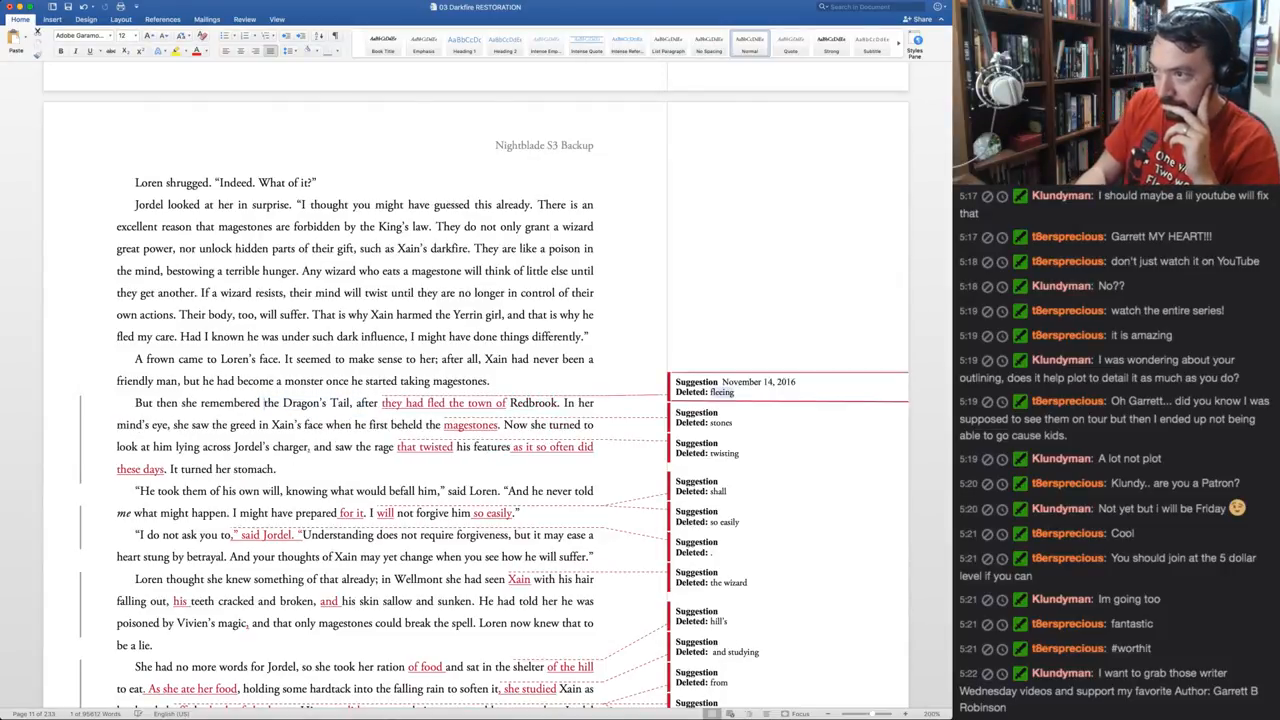
# Accept "they had fled the town of" before "Redbrook", and reword the sentence's opening to "But then she remembered Brimlad's boat on the Dragon's Tail"
pyautogui.hotkey('ctrl', 'shift', 'a')
pyautogui.hotkey('ctrl', 'shift', 'a')
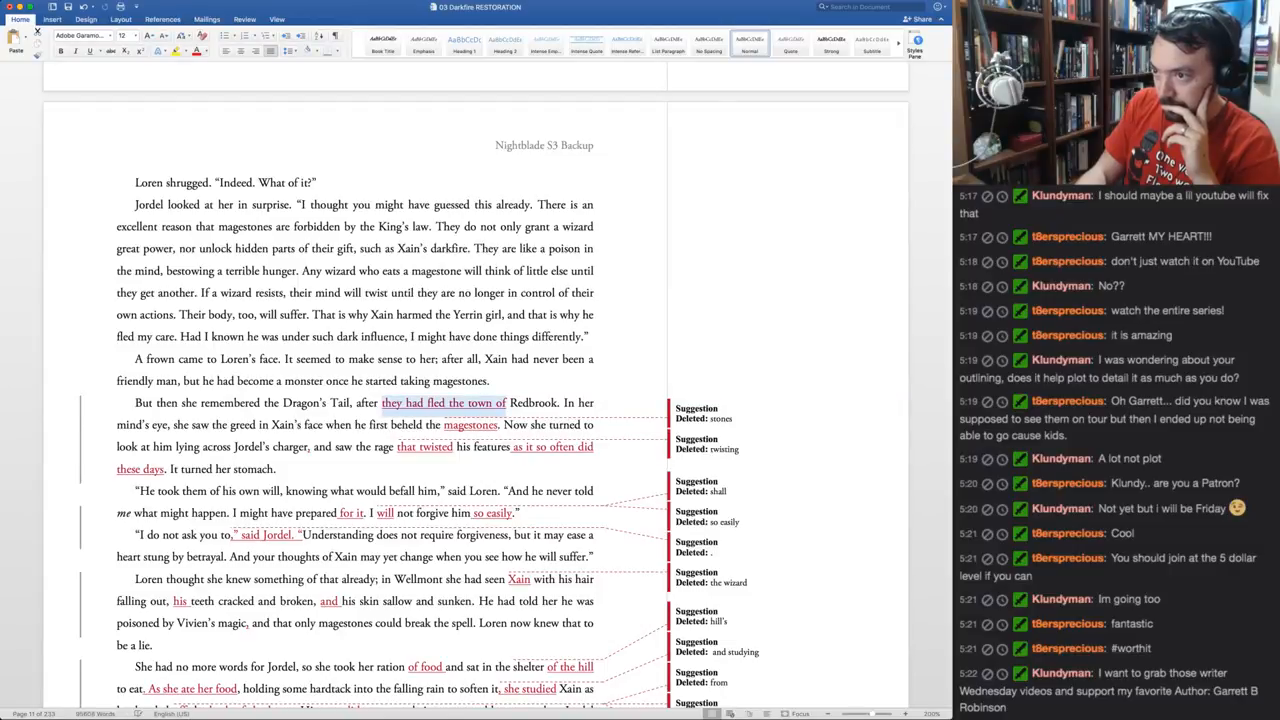
pyautogui.click(276, 403)
pyautogui.write('standing beside')
pyautogui.hotkey('alt', 'BackSpace')
pyautogui.hotkey('alt', 'BackSpace')
pyautogui.write("Brimlad's boat on the")
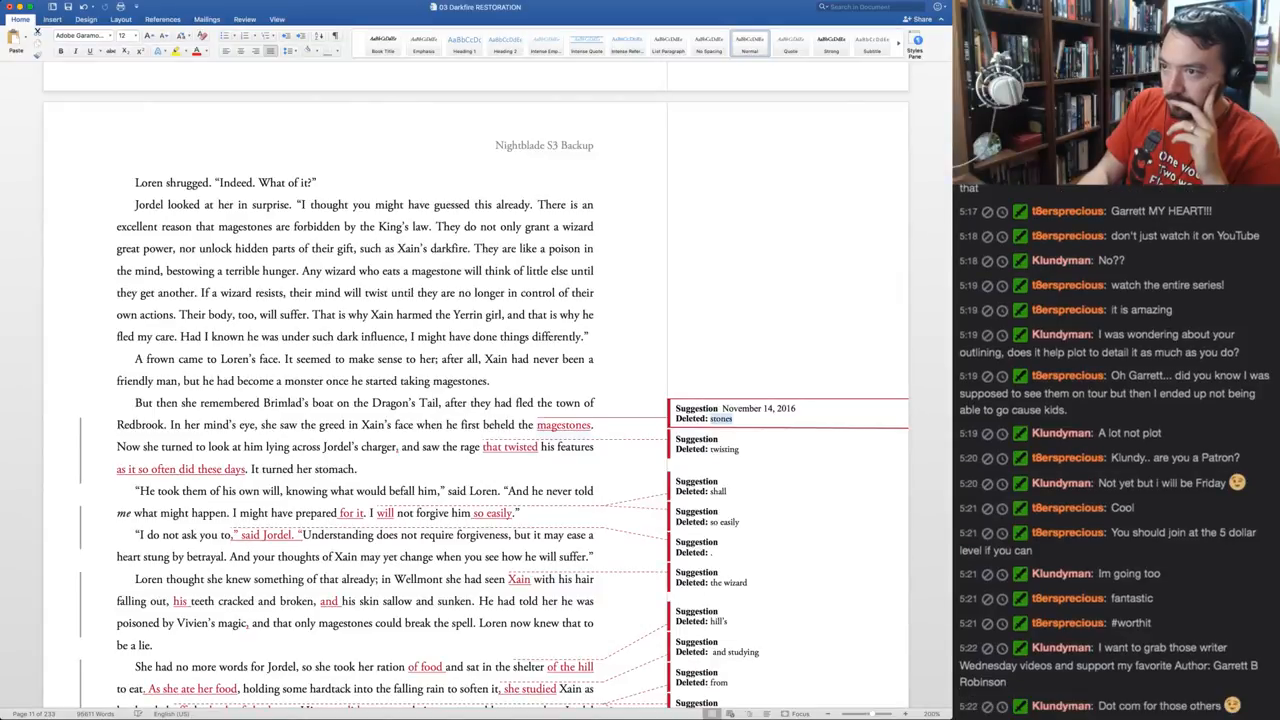
# Accept "magestones" in place of "stones", and reword the following sentence to end at "Jordel's charger." and continue with "Rage twisted his features"
pyautogui.hotkey('ctrl', 'alt', 'a')
pyautogui.hotkey('ctrl', 'alt', 'a')
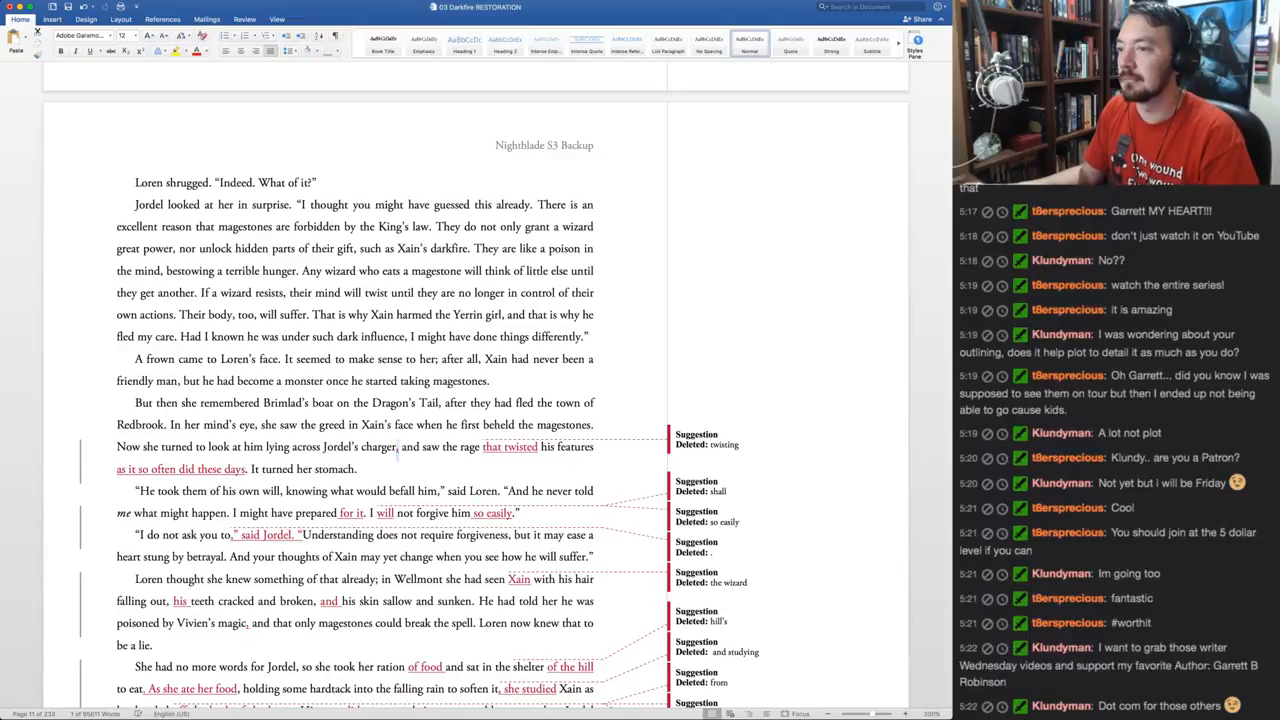
pyautogui.click(395, 425)
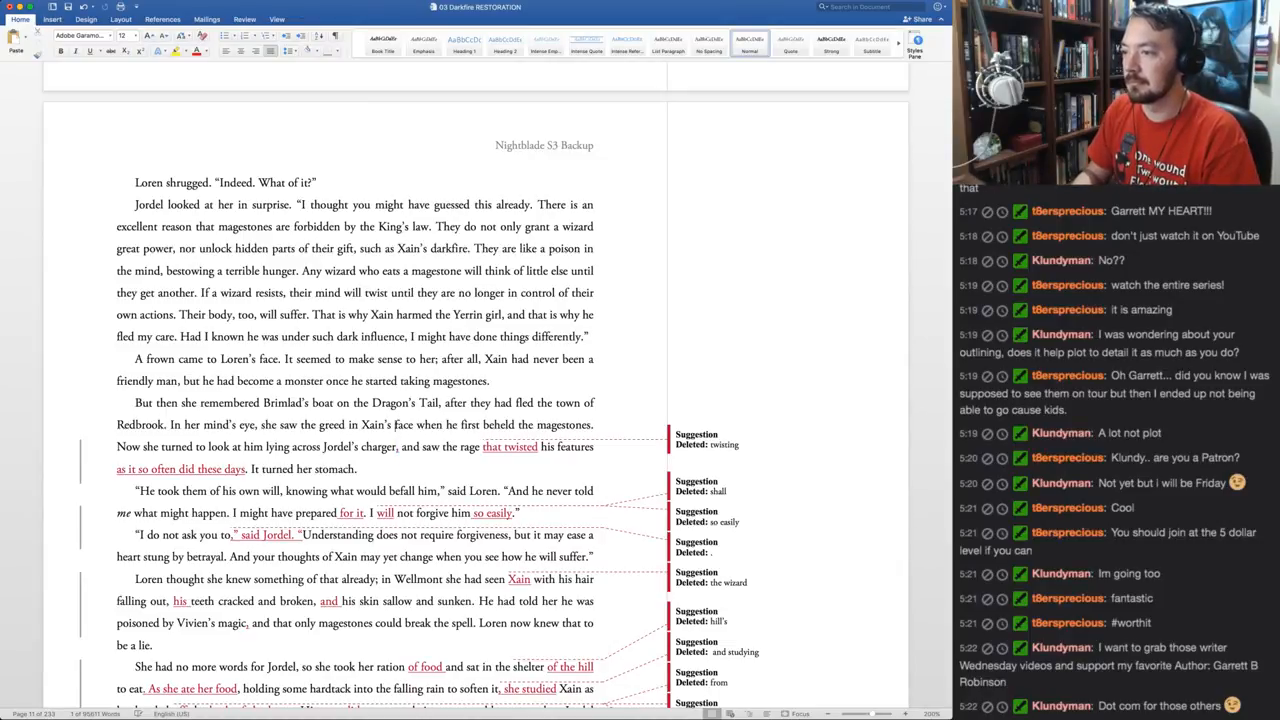
pyautogui.moveTo(397, 447); pyautogui.dragTo(480, 447)
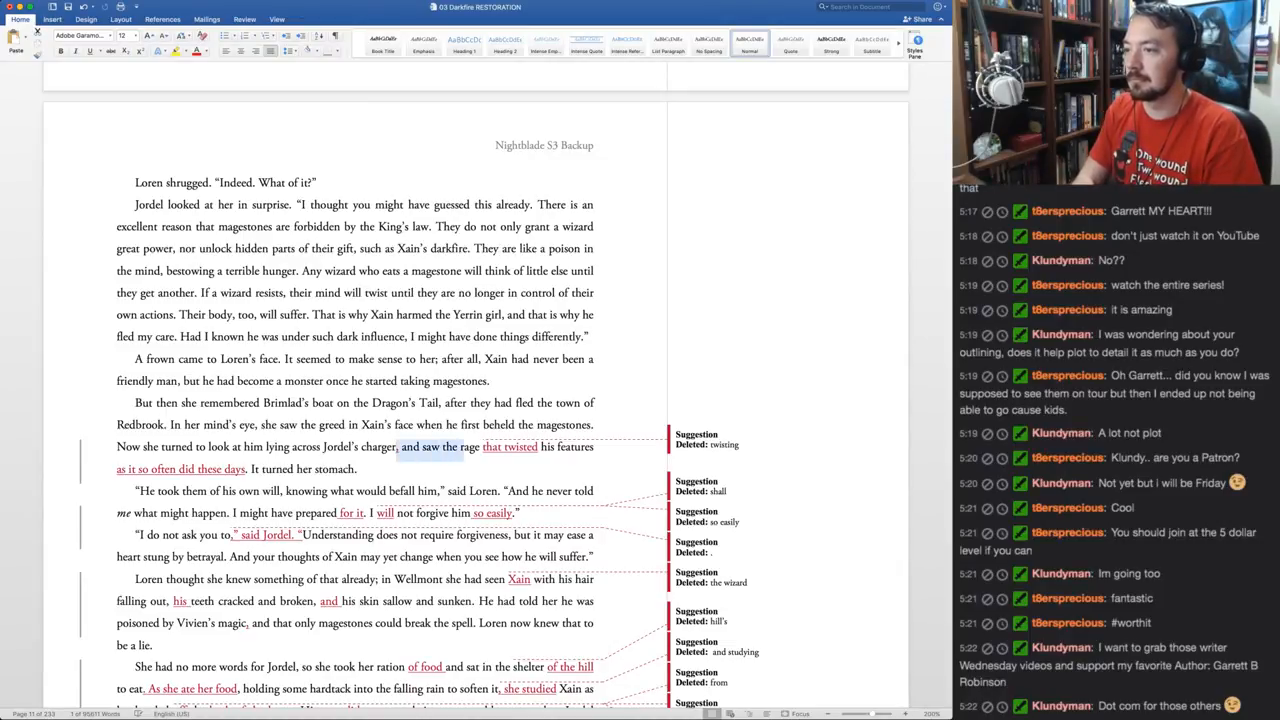
pyautogui.write('. R')
pyautogui.doubleClick(431, 447)
pyautogui.press('BackSpace')
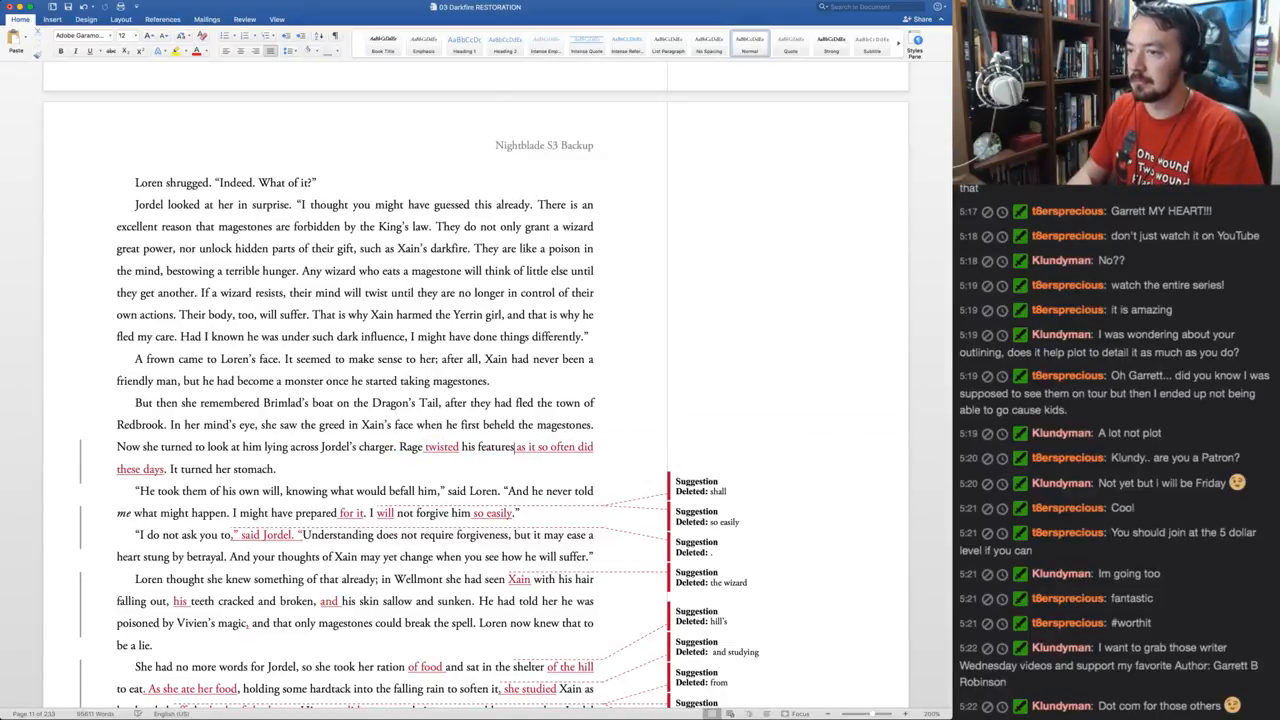
# Add a comma after "Rage twisted his features" and accept the suggested "as it so often did these days"
pyautogui.write(',')
pyautogui.press('super+shift+a')
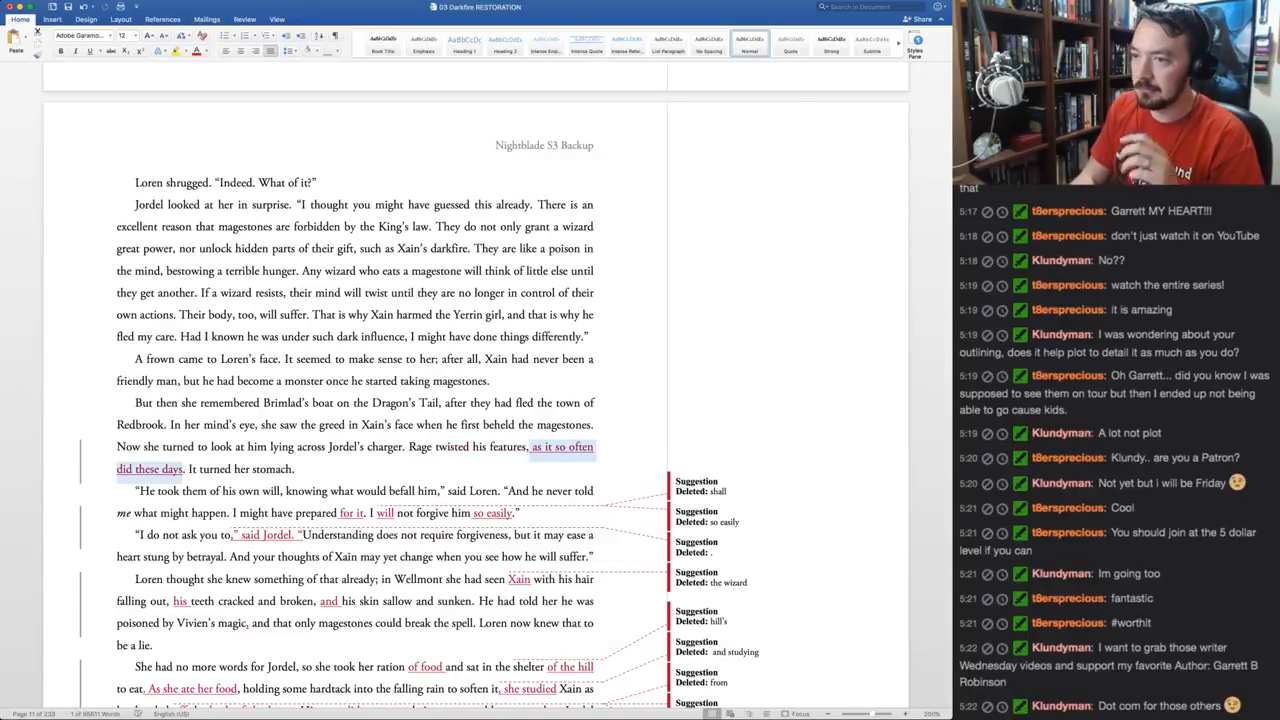
pyautogui.press('super+shift+a')
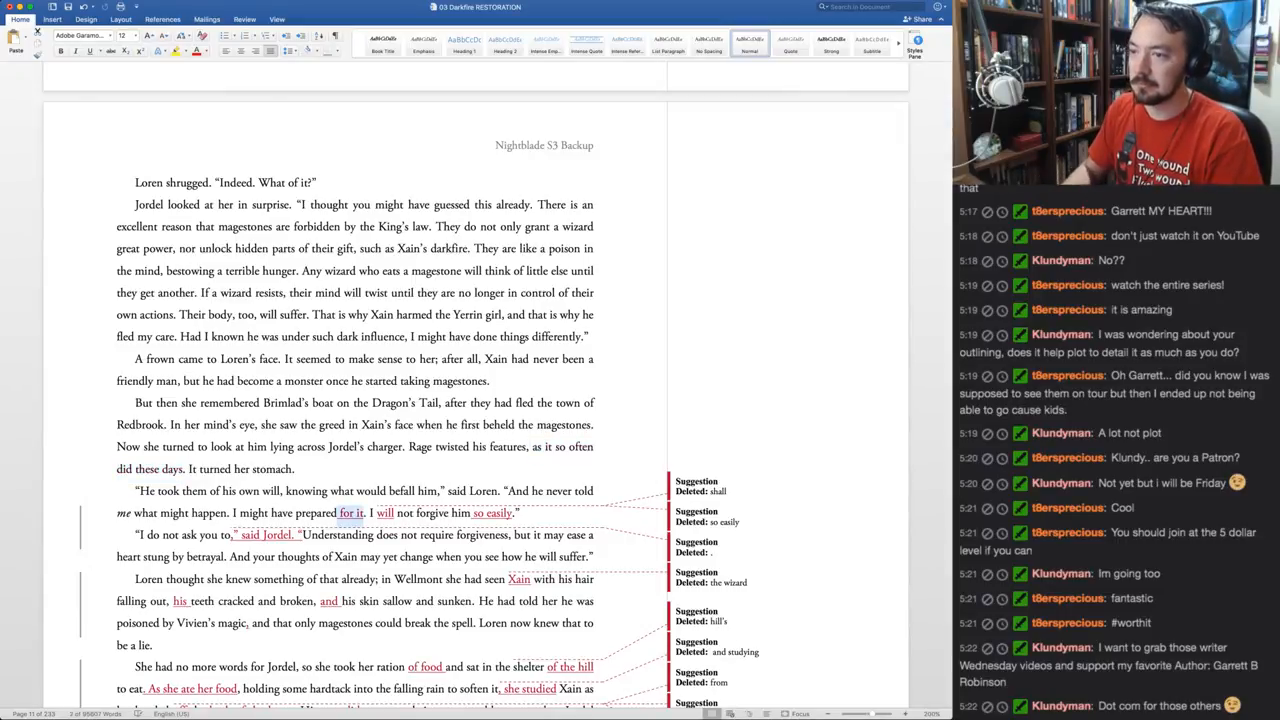
# Reword the paragraph's closing sentence "It turned her stomach" to "Her stomach turned."
pyautogui.click(241, 469)
pyautogui.moveTo(241, 469); pyautogui.dragTo(188, 469)
pyautogui.write('H turned')
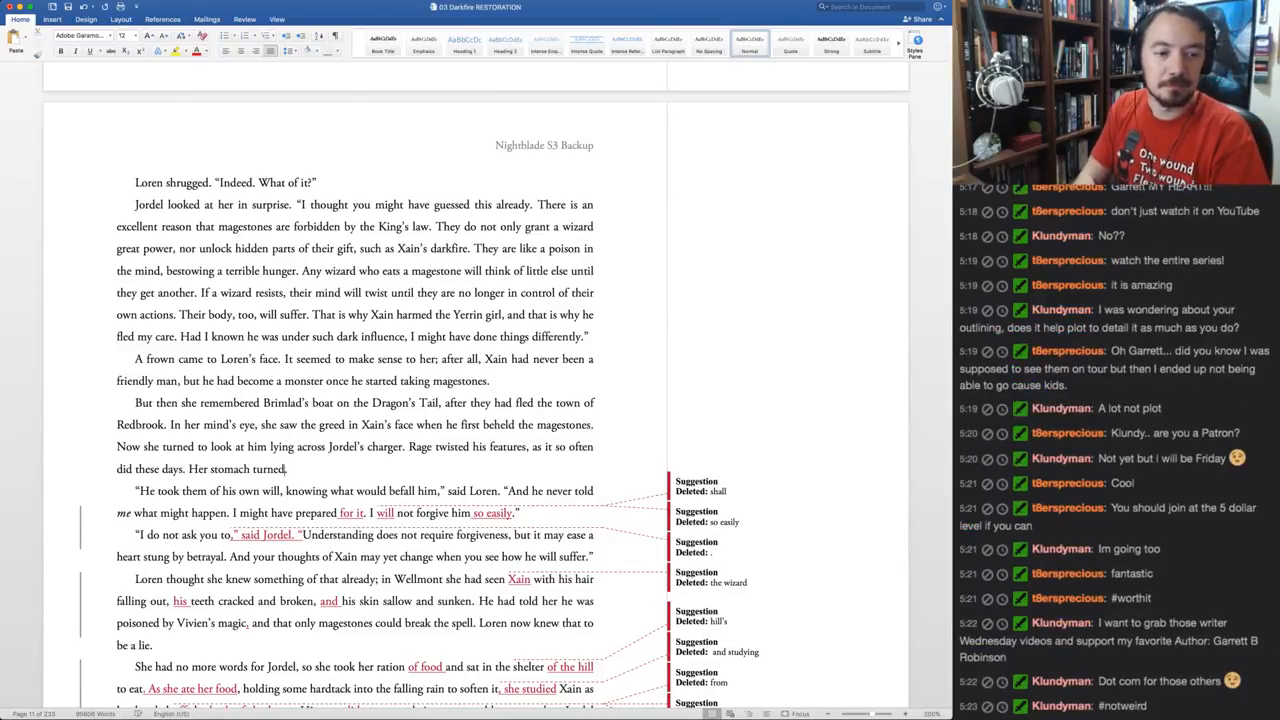
# Accept the added "for it" after "I might have prepared" in Loren's reply
pyautogui.press('super+Tab')
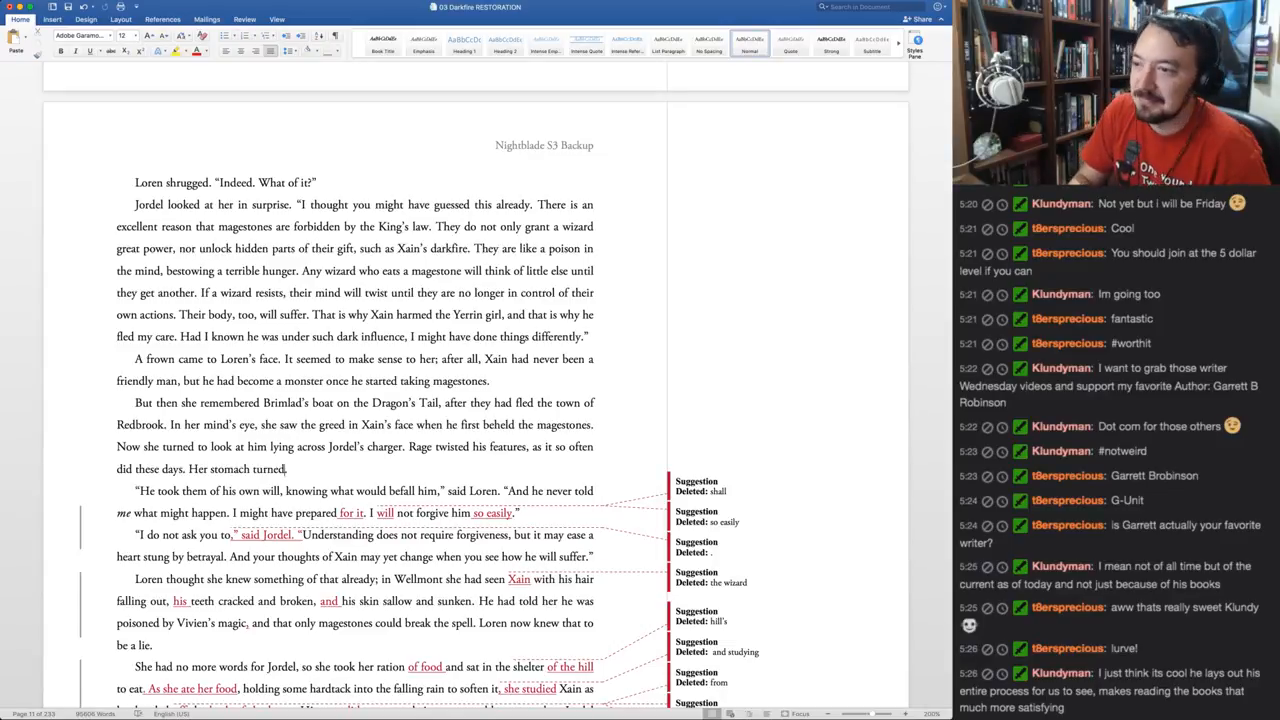
pyautogui.hotkey('shift', 'alt', 'Right')
pyautogui.hotkey('shift', 'alt', 'Right')
pyautogui.hotkey('shift', 'alt', 'Right')
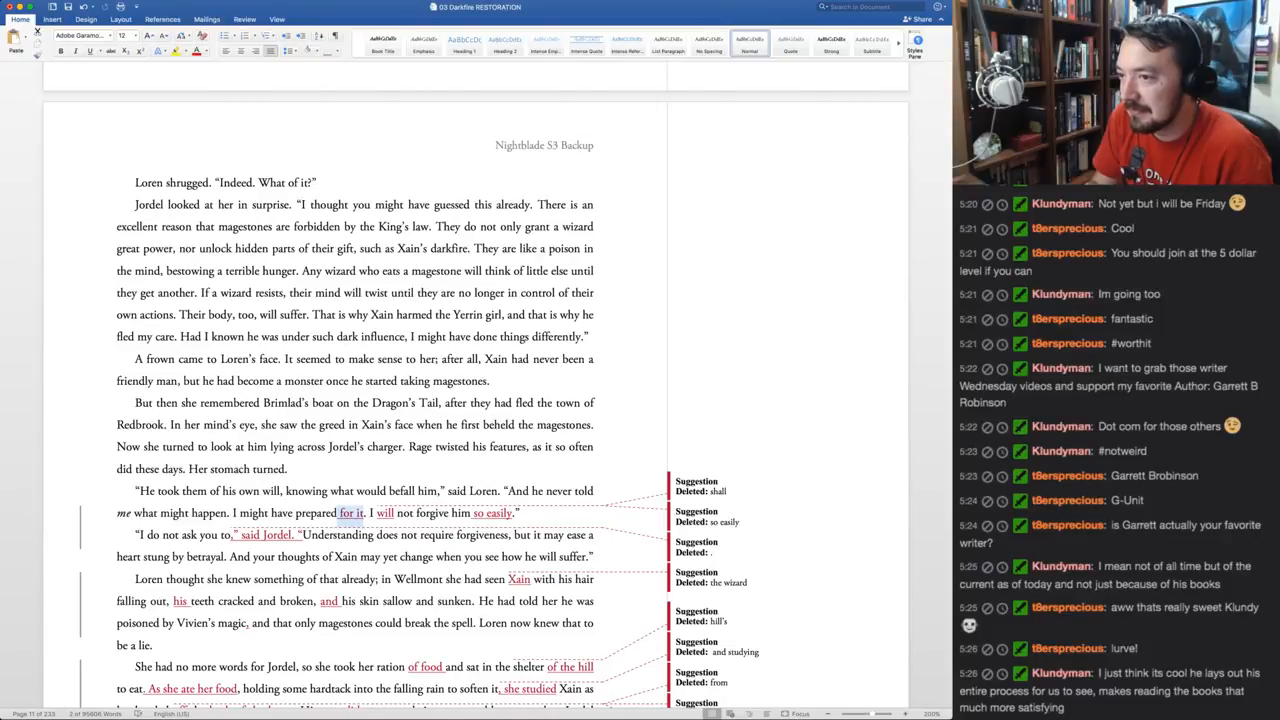
pyautogui.hotkey('ctrl', 'alt', 'a')
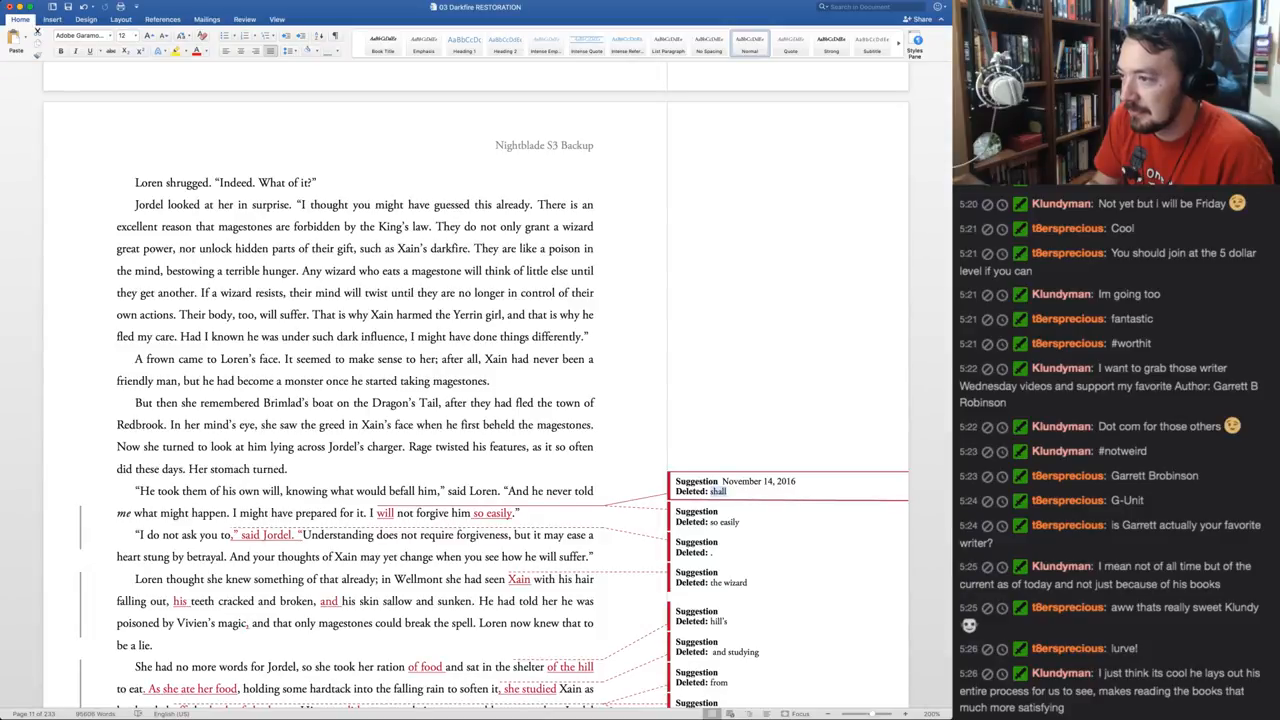
# Accept "will" in place of "shall" and the moved "so easily" in Loren's reply, and reject the added "said Jordel" tag in the next line
pyautogui.hotkey('ctrl', 'alt', 'a')
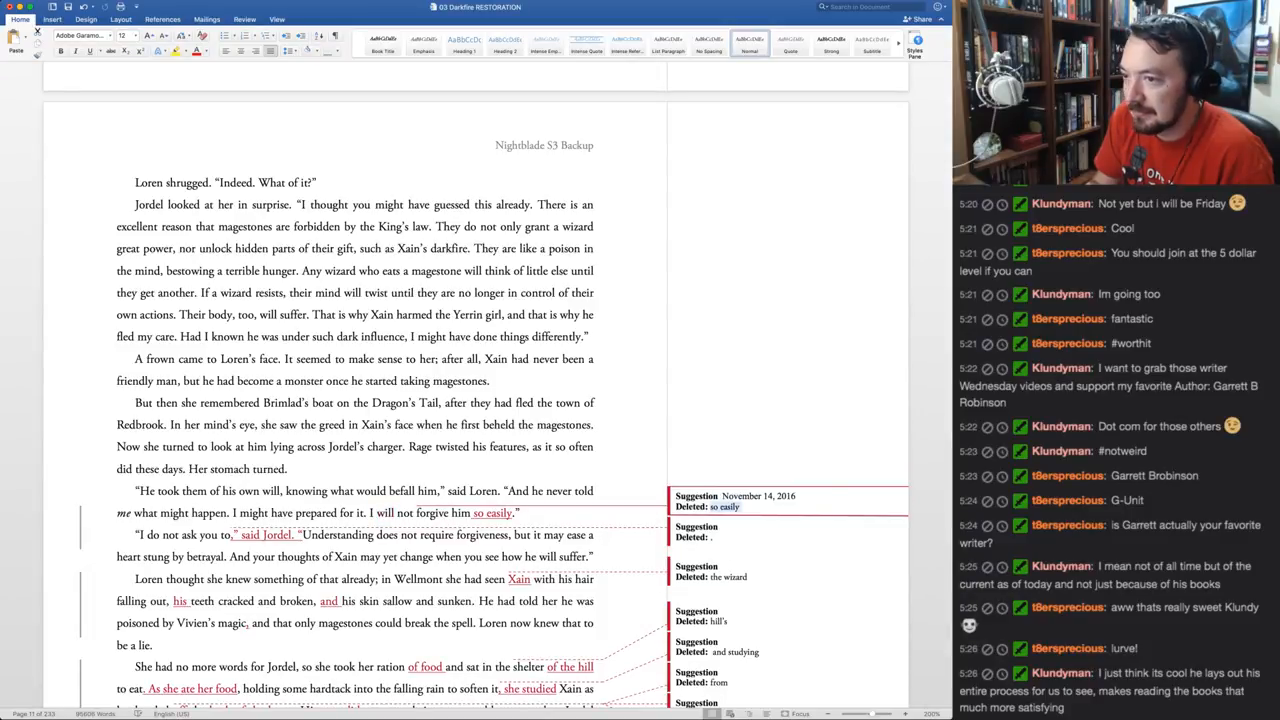
pyautogui.hotkey('ctrl', 'alt', 'a')
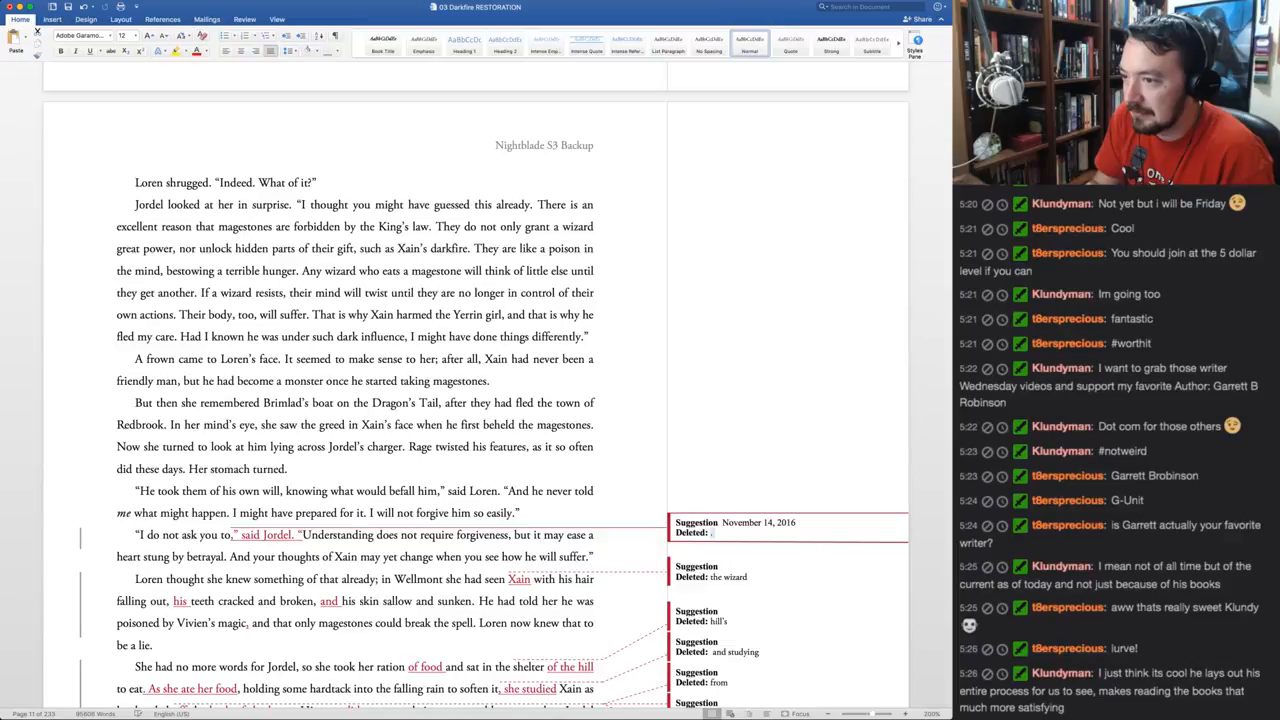
pyautogui.hotkey('ctrl', 'alt', 'r')
pyautogui.hotkey('ctrl', 'alt', 'r')
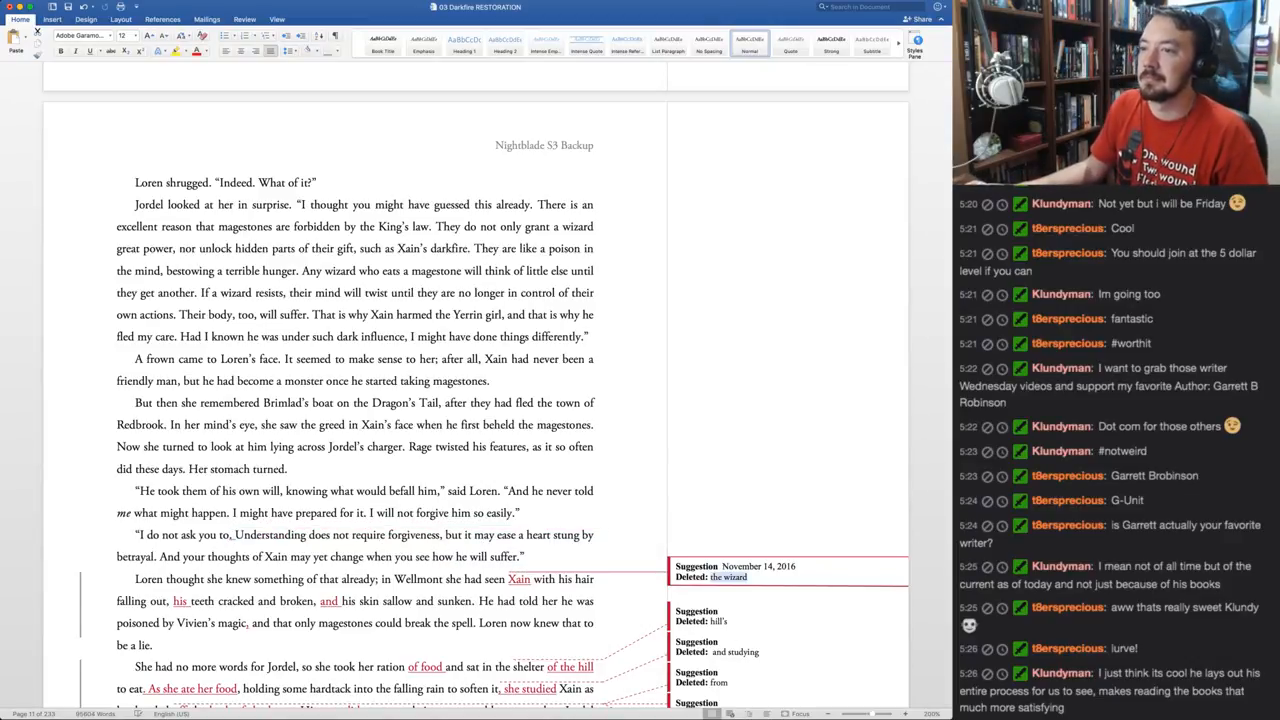
# Restore "the wizard" in the Wellmont sentence, and accept the added "his", "and" and the comma after "magic"
pyautogui.scroll(-3, 475, 400)
pyautogui.scroll(-2, 475, 400)
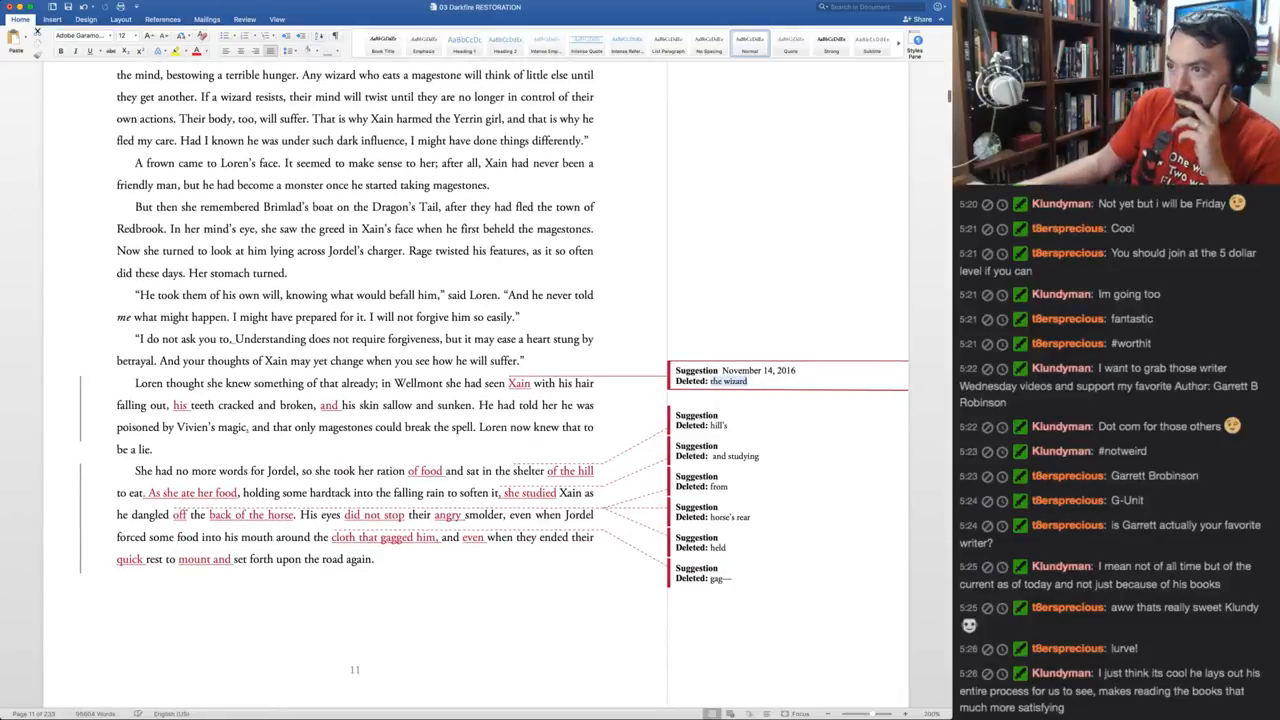
pyautogui.scroll(-1, 475, 400)
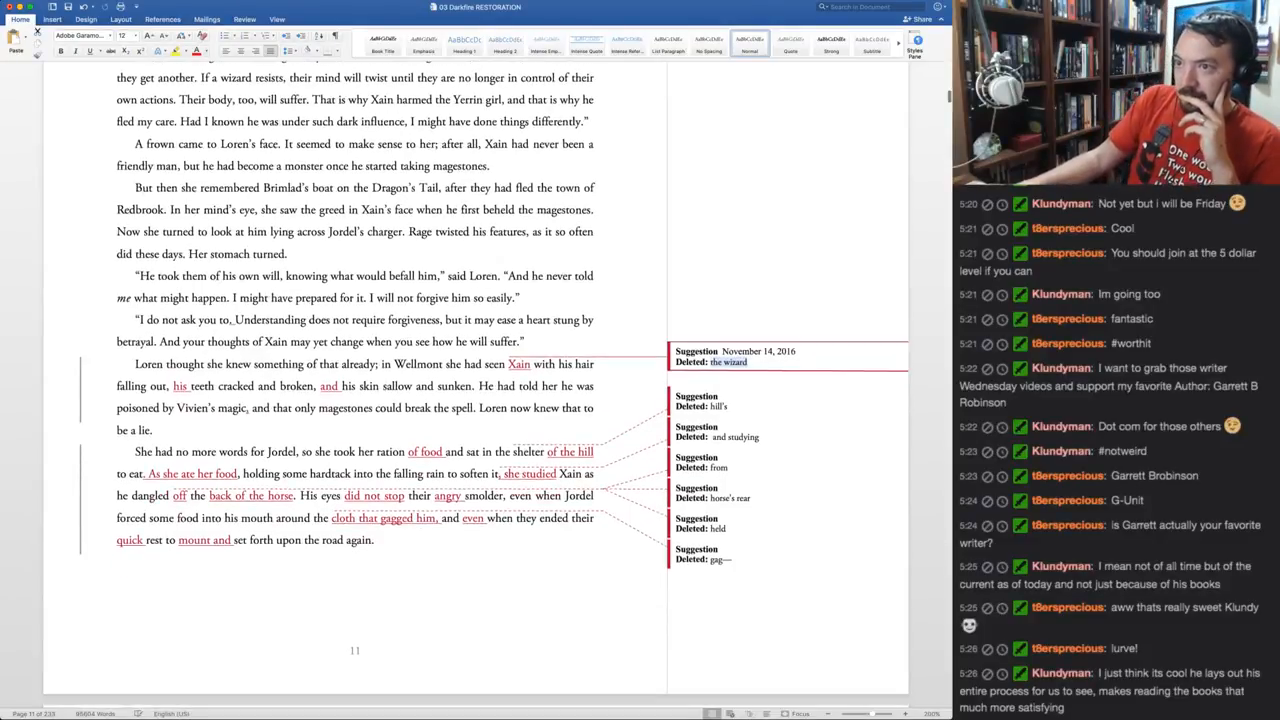
pyautogui.scroll(-1, 475, 400)
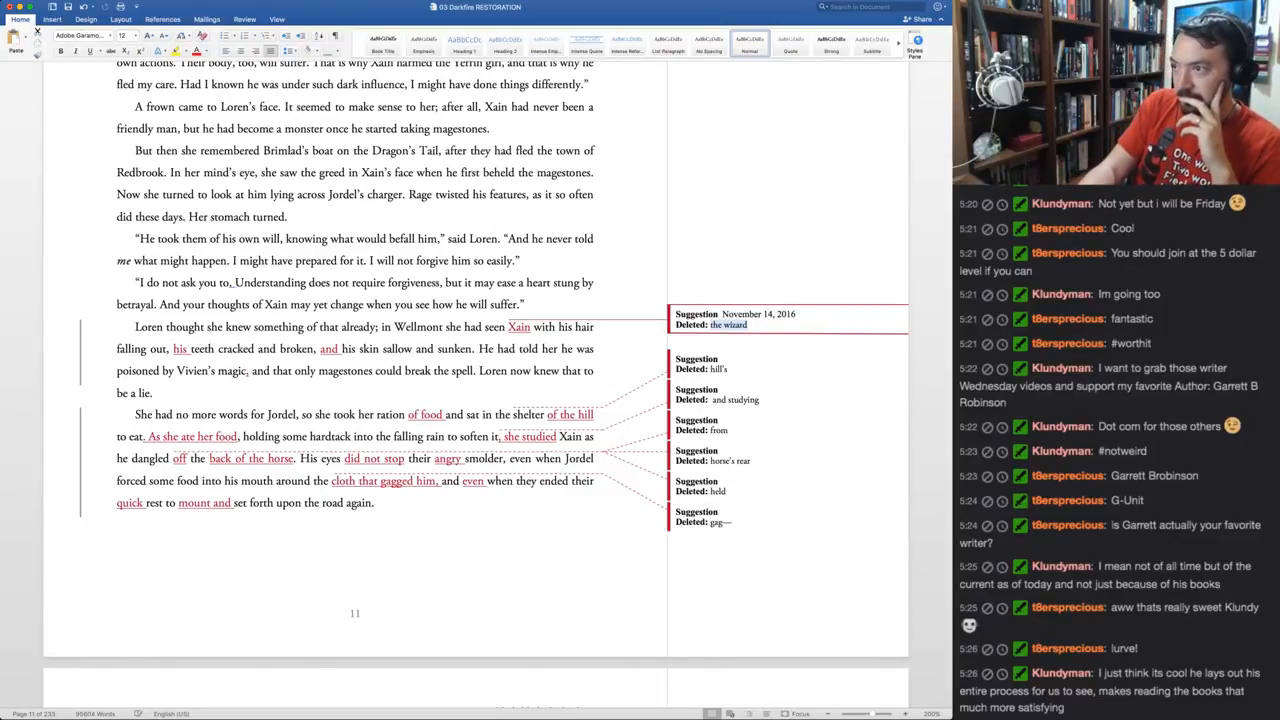
pyautogui.press('super+alt+r')
pyautogui.press('super+alt+r')
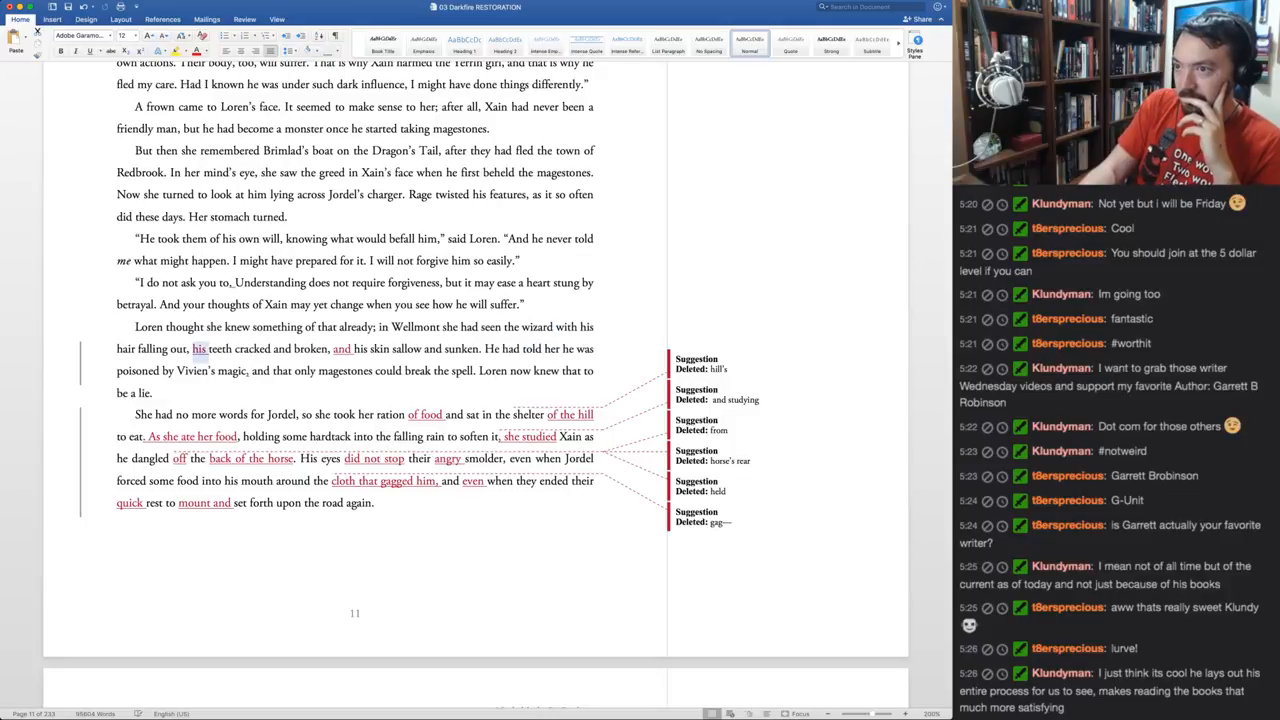
pyautogui.press('super+alt+a')
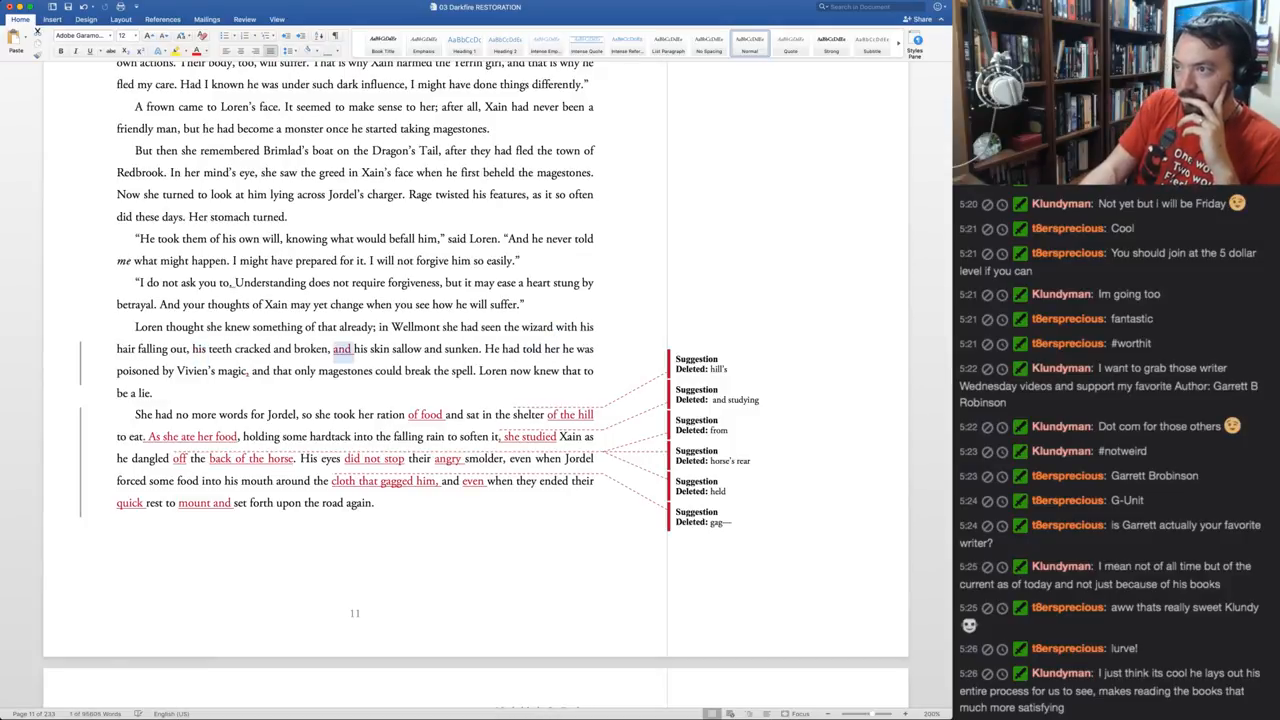
pyautogui.press('super+alt+a')
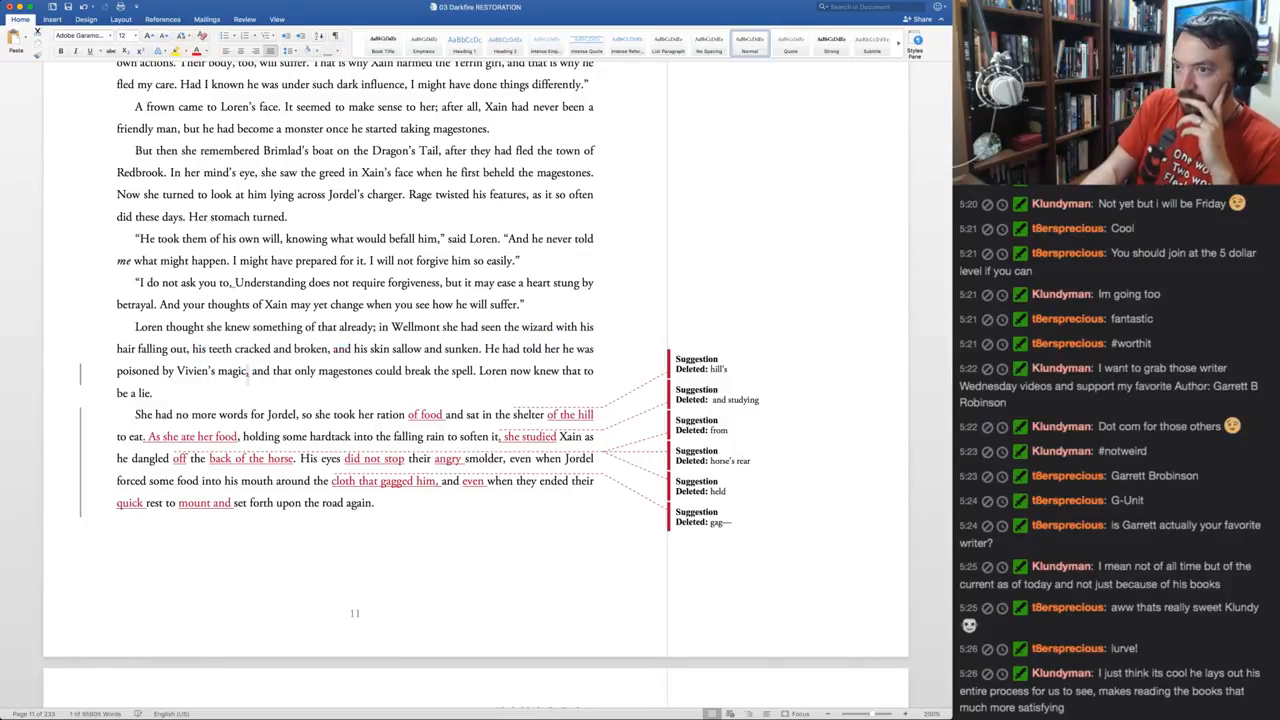
pyautogui.press('super+alt+a')
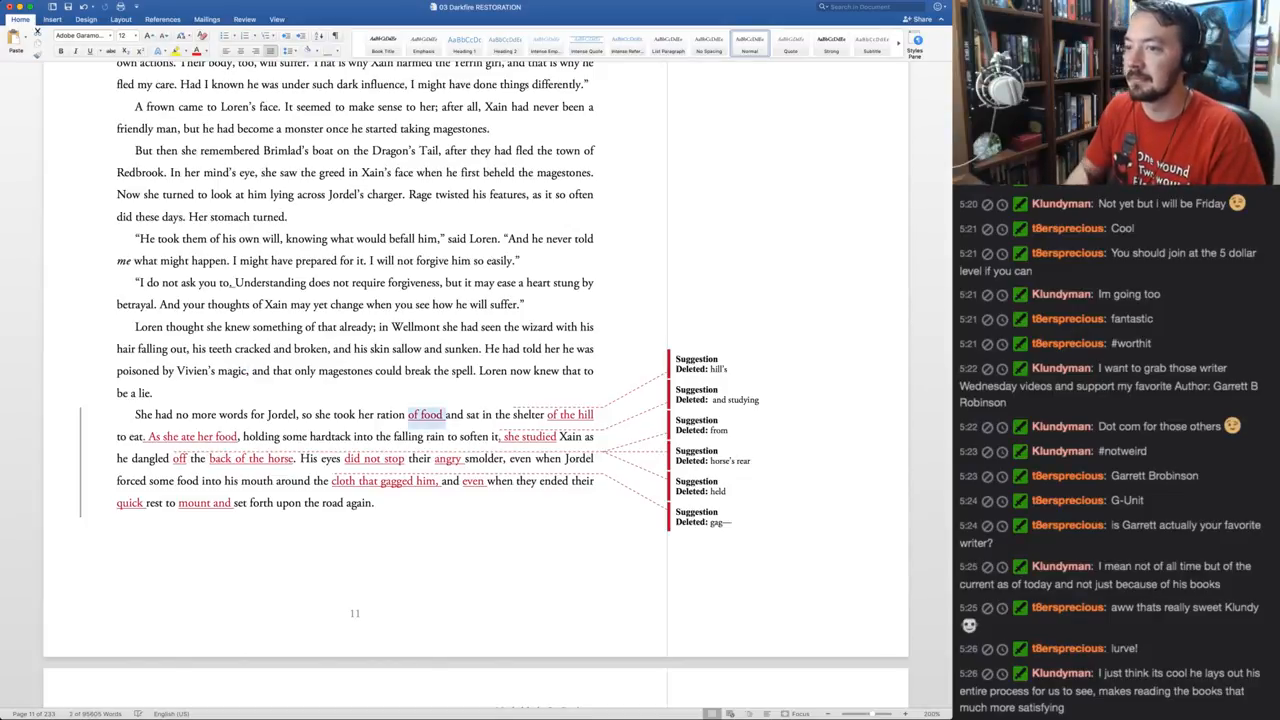
# Reword the end of the Wellmont paragraph to "Loren now knew that had been a lie."
pyautogui.click(584, 371)
pyautogui.hotkey('alt', 'shift', 'Right')
pyautogui.hotkey('alt', 'shift', 'Right')
pyautogui.write('had been')
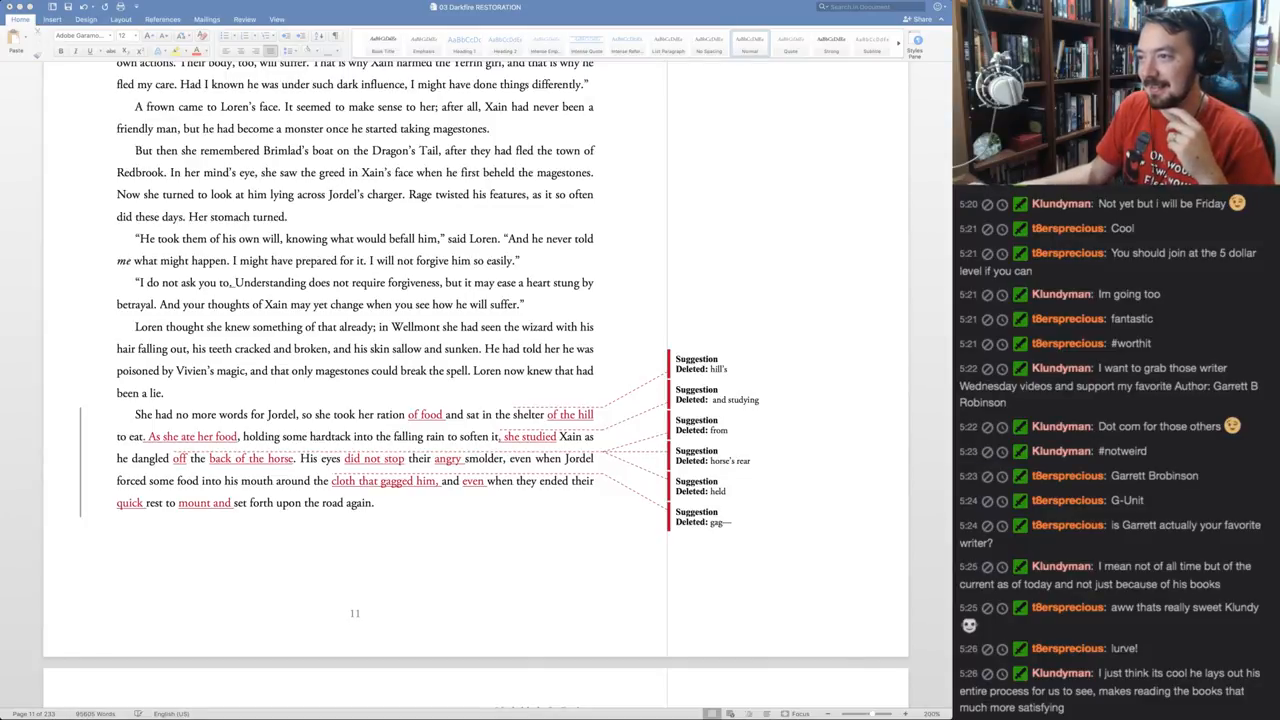
pyautogui.click(140, 393)
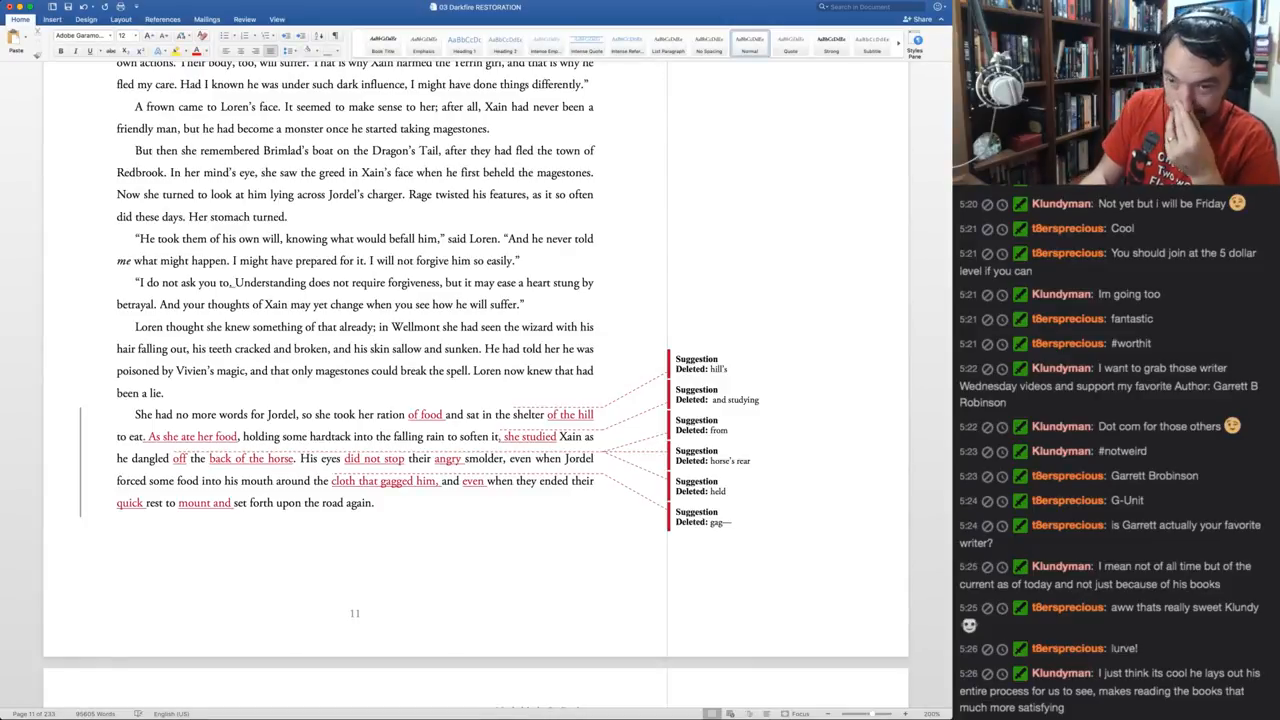
# Remove the added "of food" after "ration" and accept "of the hill" in place of "hill's"
pyautogui.moveTo(409, 415); pyautogui.dragTo(444, 415)
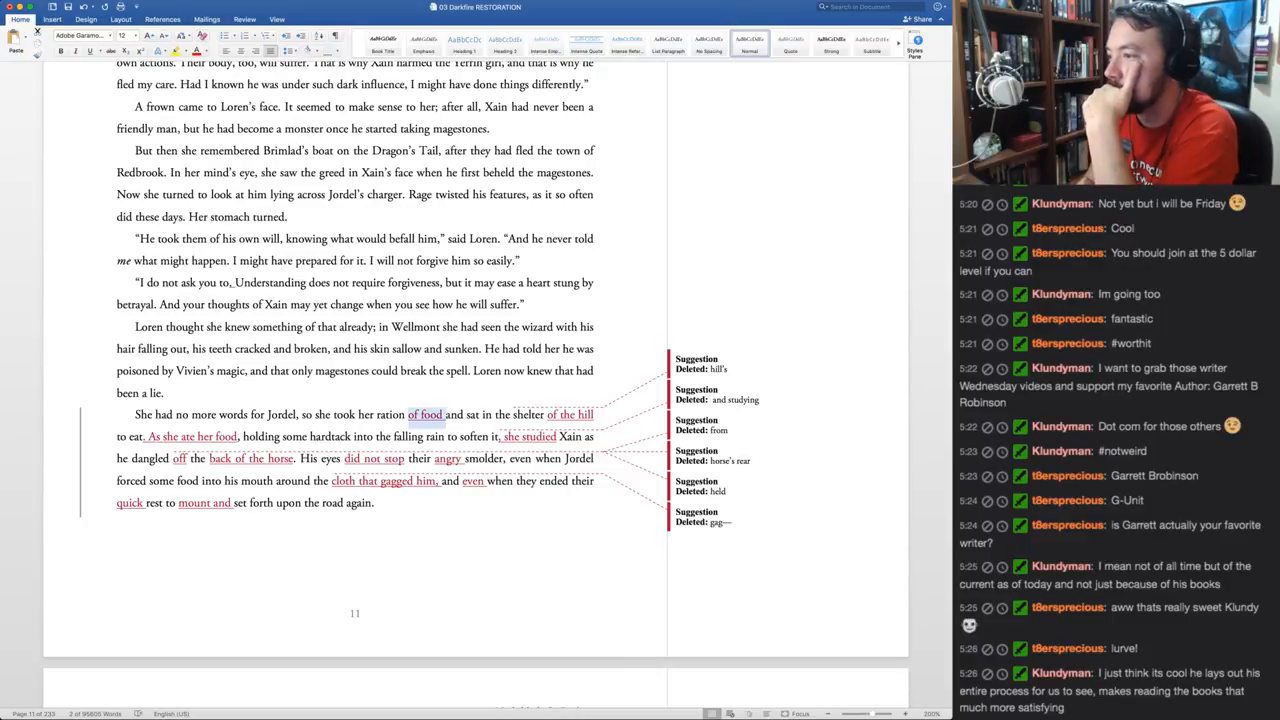
pyautogui.press('BackSpace')
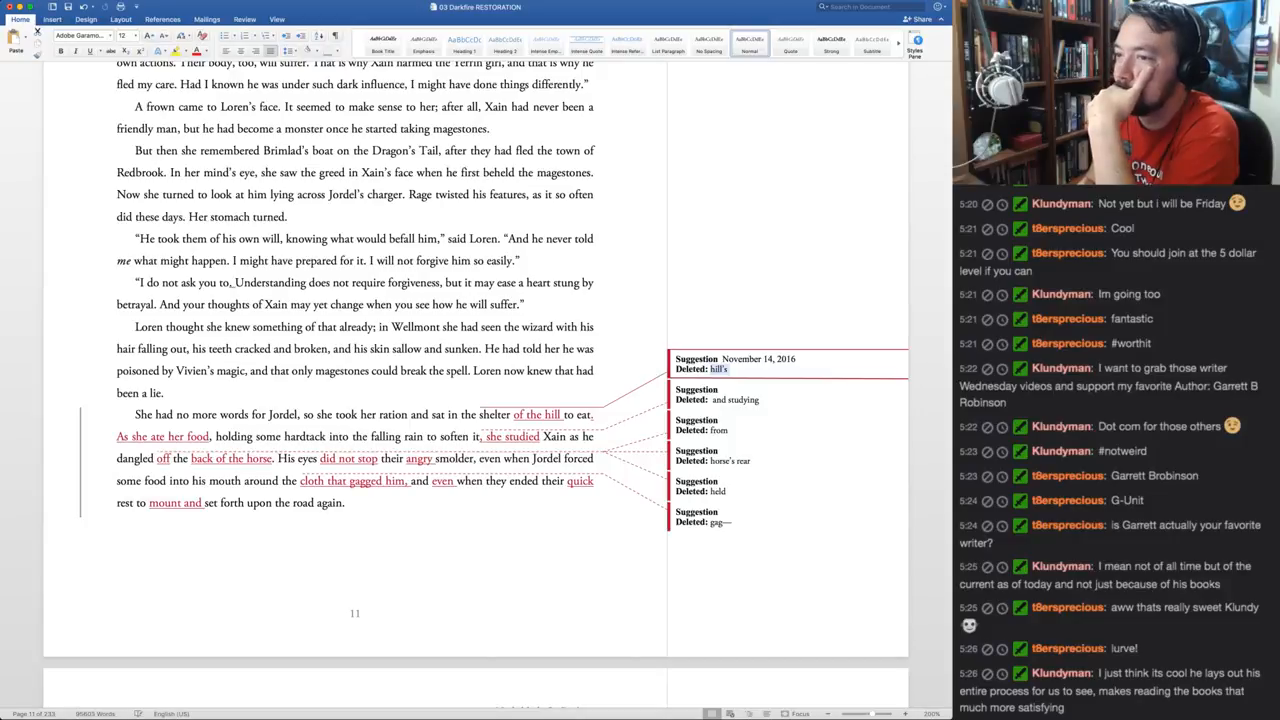
pyautogui.press('super+shift+a')
pyautogui.press('super+shift+a')
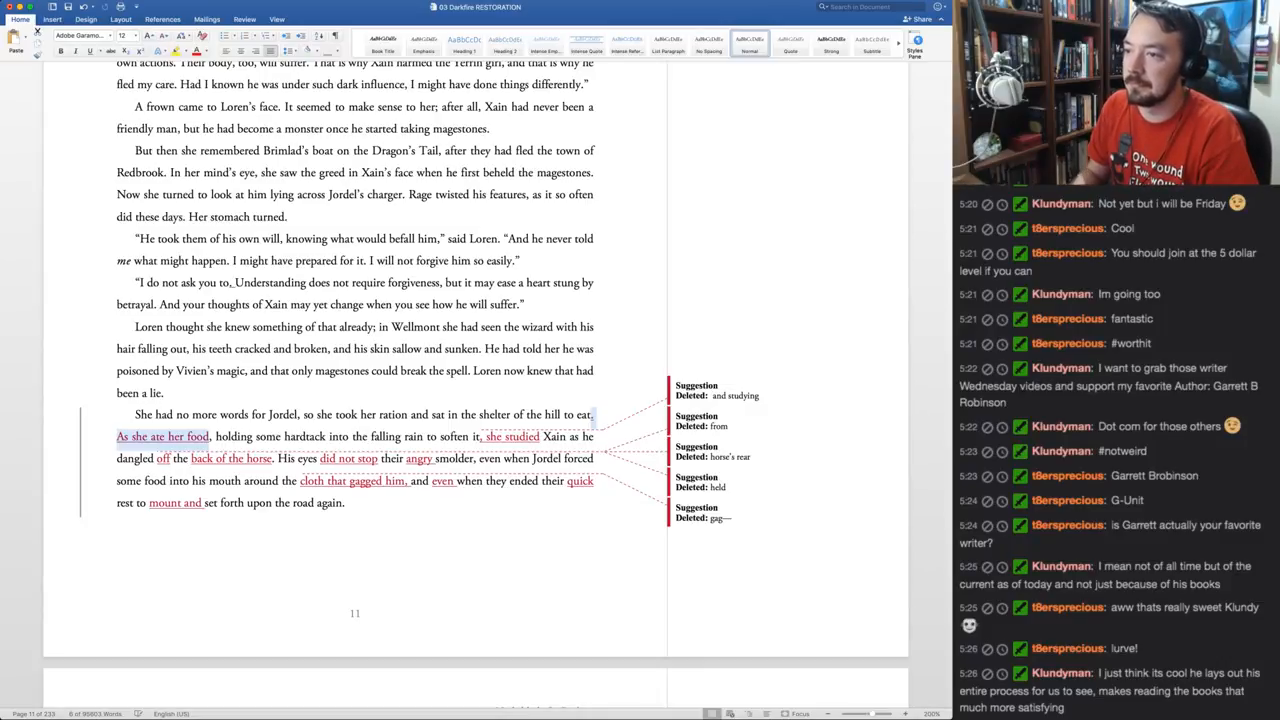
# Reword the start of the hardtack sentence to "As she held some hardtack under the falling rain"
pyautogui.click(282, 436)
pyautogui.click(257, 437)
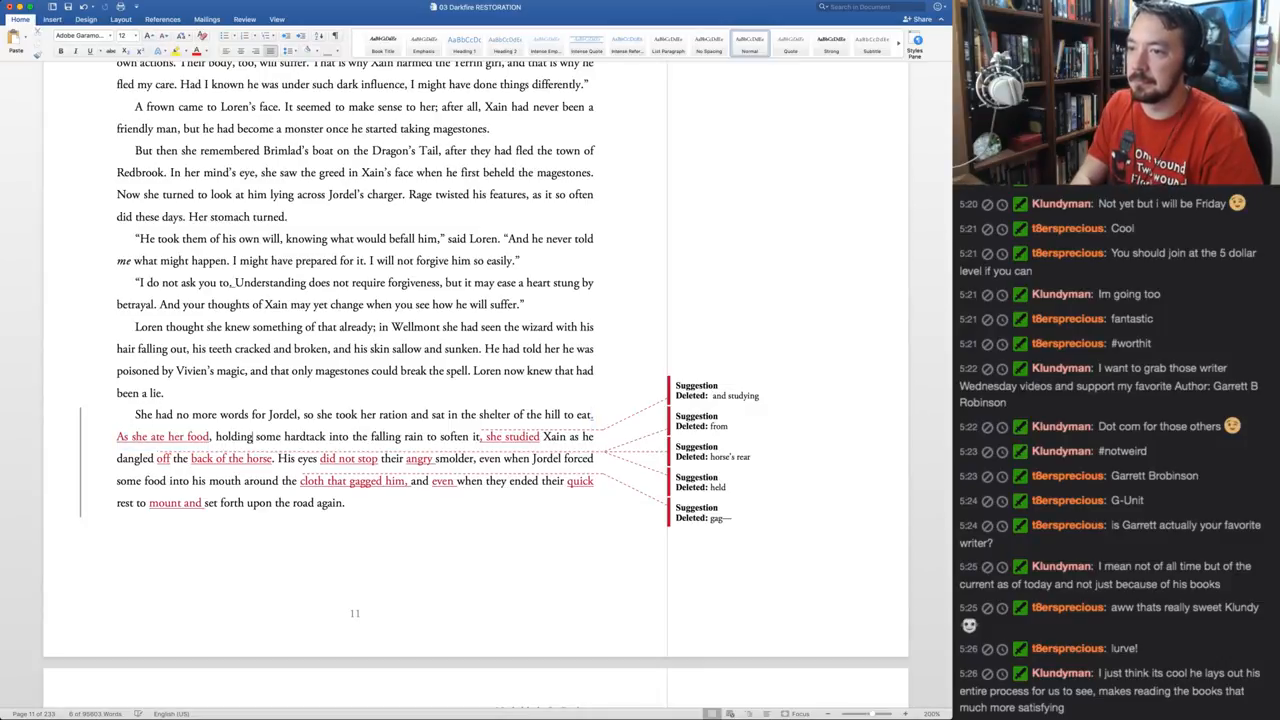
pyautogui.press('shift+super+Left')
pyautogui.write('As she held')
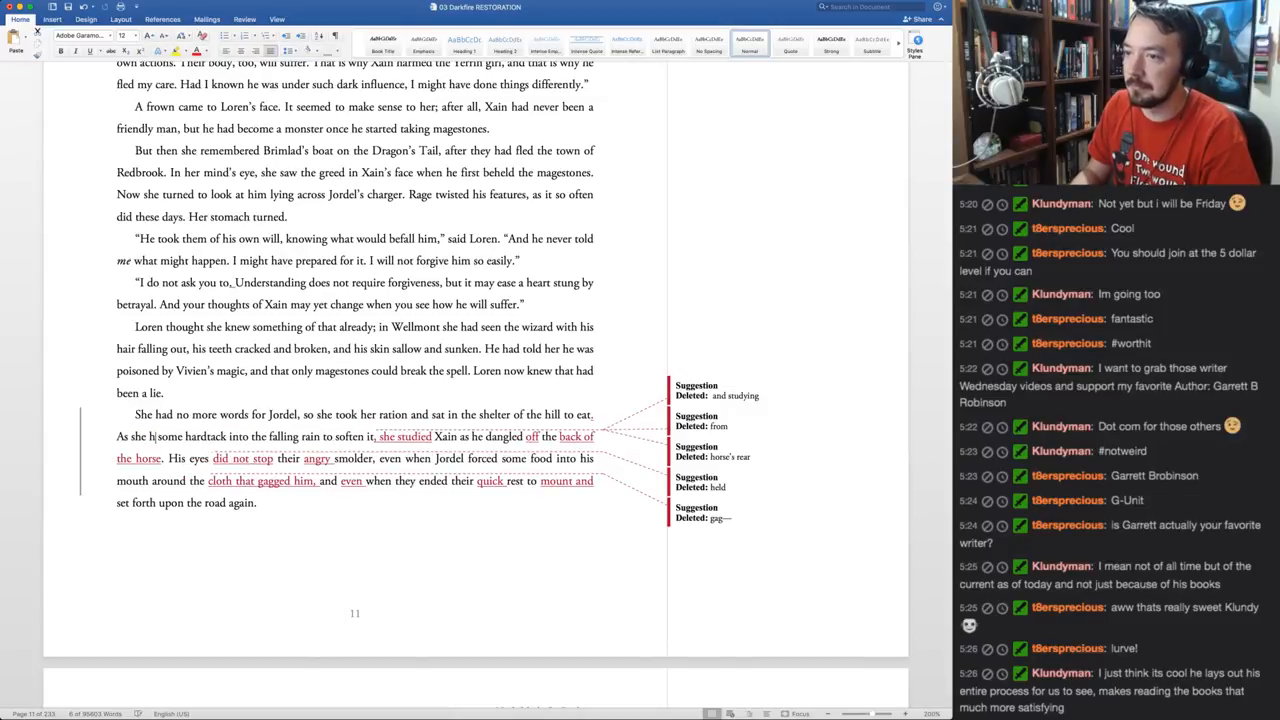
pyautogui.hotkey('alt', 'Right')
pyautogui.hotkey('shift', 'alt', 'Right')
pyautogui.write('under')
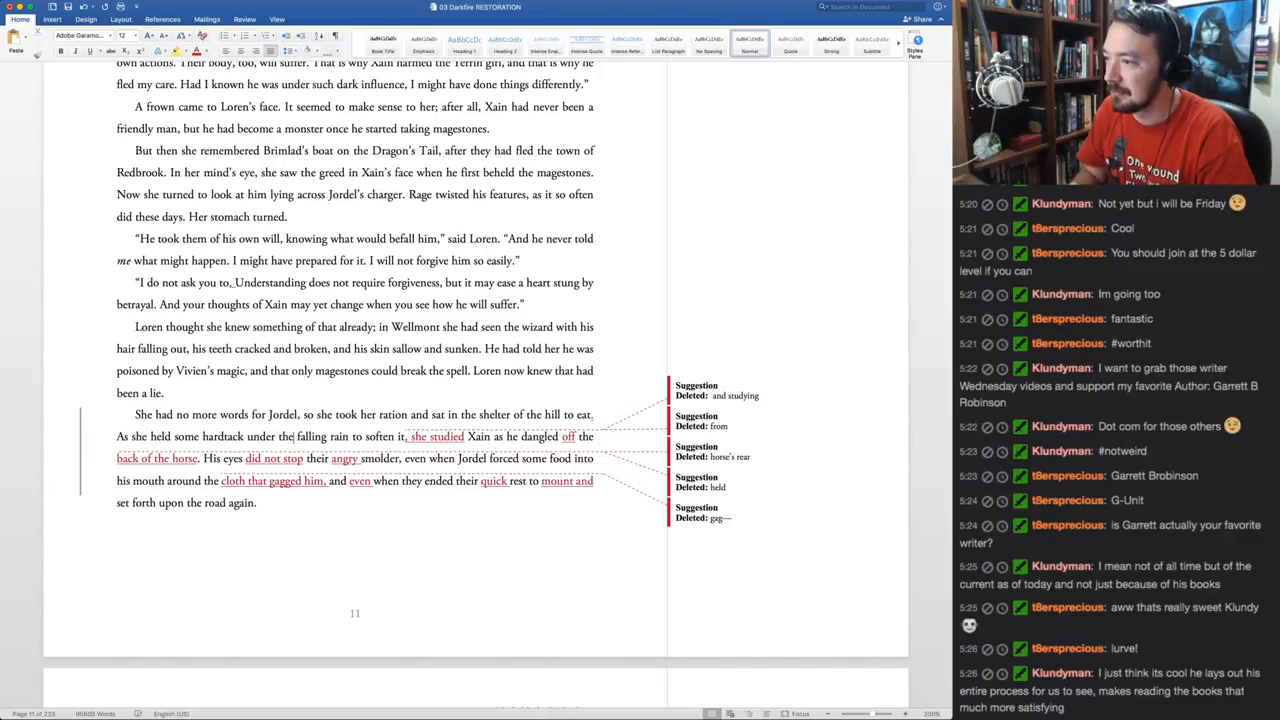
# Cut "as he dangled off the back of the horse" after "Xain" and accept the remaining suggestions through "she studied"
pyautogui.hotkey('alt', 'Right')
pyautogui.hotkey('alt', 'Right')
pyautogui.hotkey('alt', 'Right')
pyautogui.hotkey('alt', 'shift', 'Right')
pyautogui.hotkey('alt', 'shift', 'Right')
pyautogui.hotkey('alt', 'shift', 'Right')
pyautogui.hotkey('alt', 'shift', 'Right')
pyautogui.hotkey('alt', 'shift', 'Right')
pyautogui.hotkey('alt', 'shift', 'Right')
pyautogui.hotkey('alt', 'shift', 'Right')
pyautogui.hotkey('alt', 'shift', 'Right')
pyautogui.hotkey('alt', 'shift', 'Right')
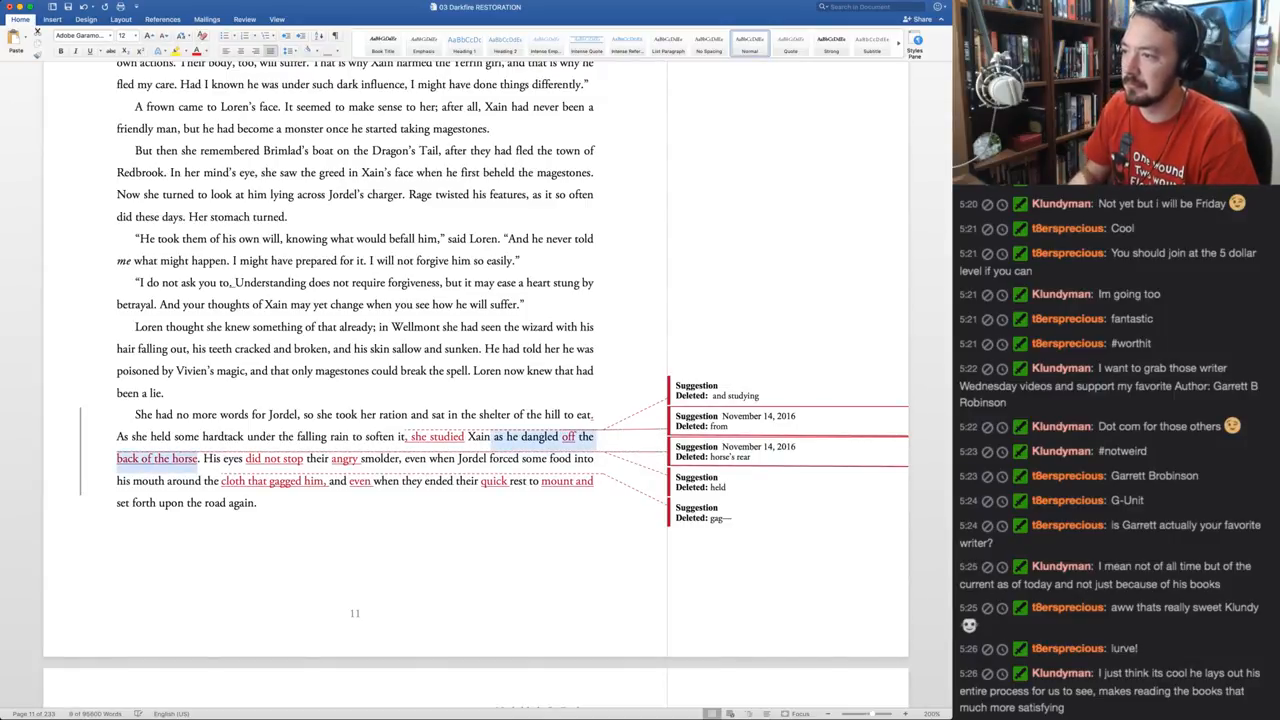
pyautogui.press('BackSpace')
pyautogui.hotkey('shift', 'Up')
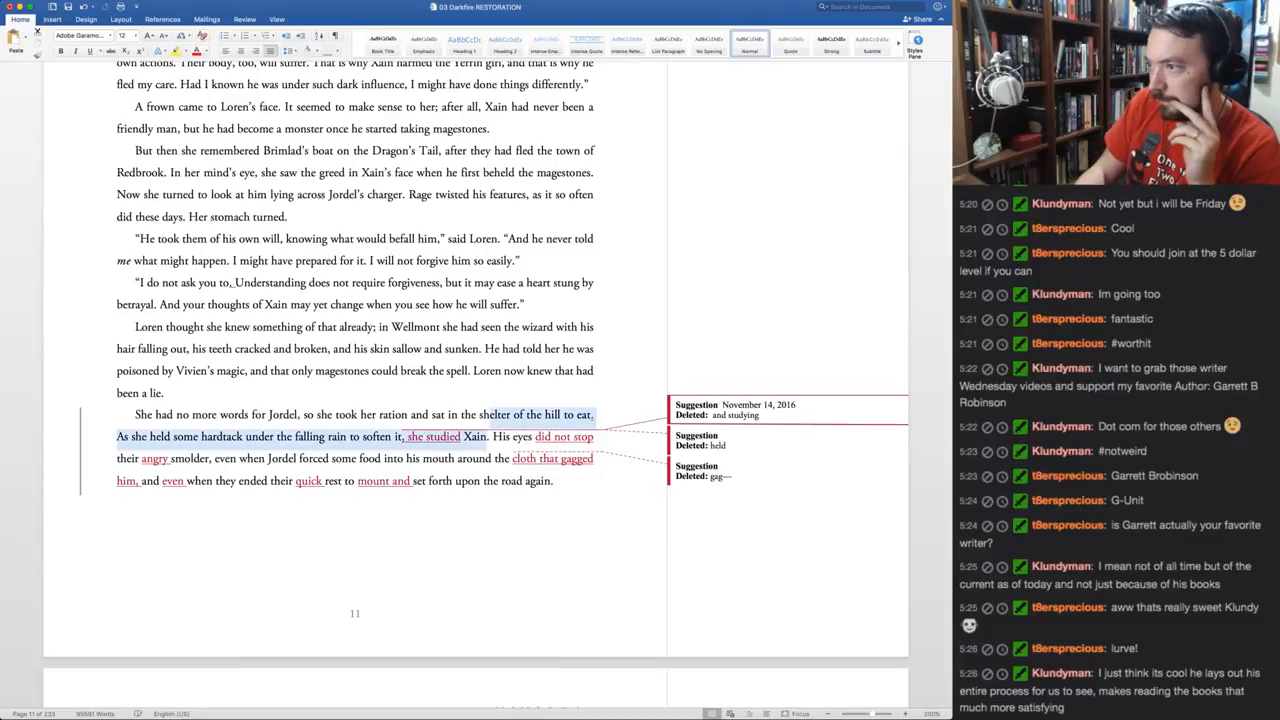
pyautogui.hotkey('ctrl', 'shift', 'a')
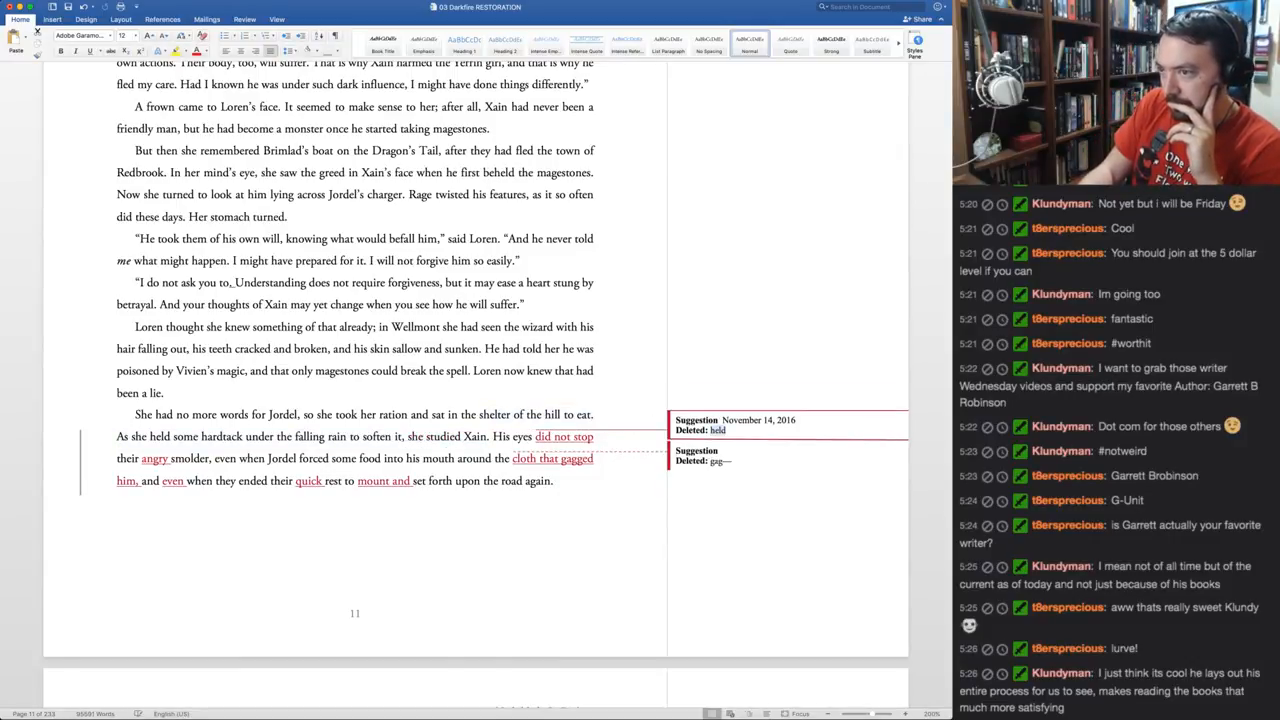
# Replace the clause "His eyes did not stop their angry smolder" with "The angry smolder never left his eyes"
pyautogui.hotkey('ctrl', 'shift', 'a')
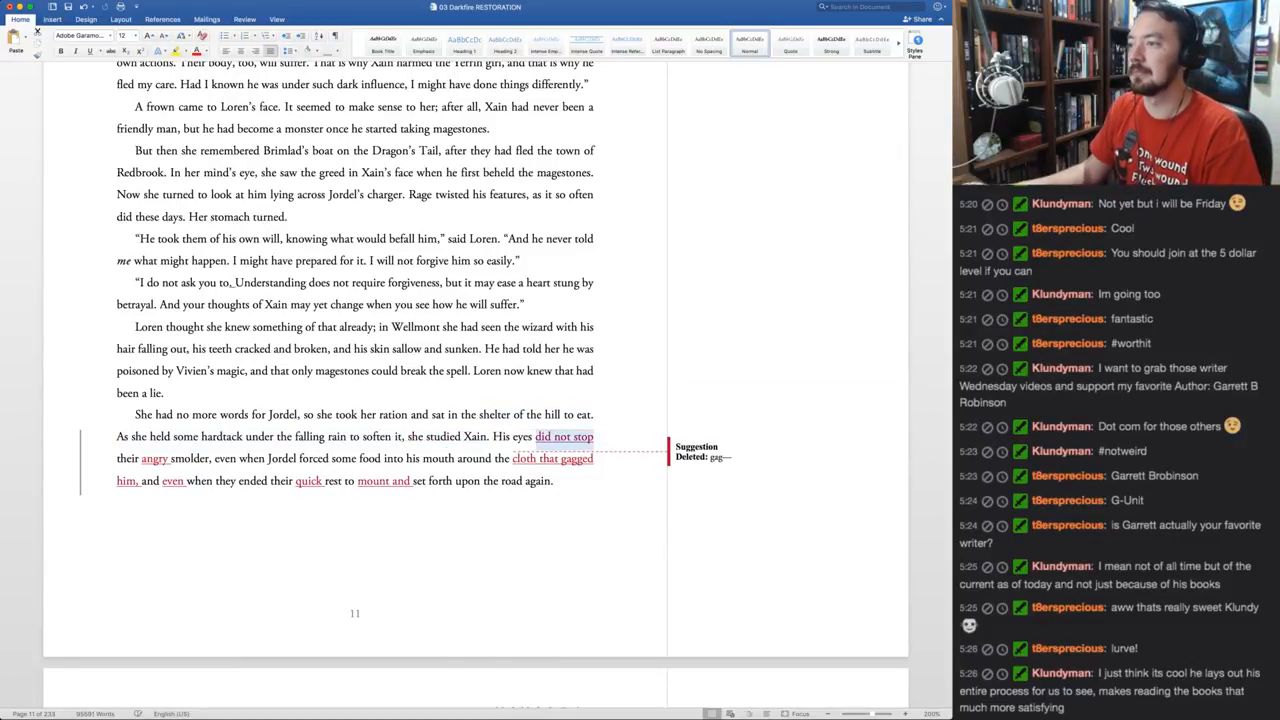
pyautogui.press('super+z')
pyautogui.click(573, 437)
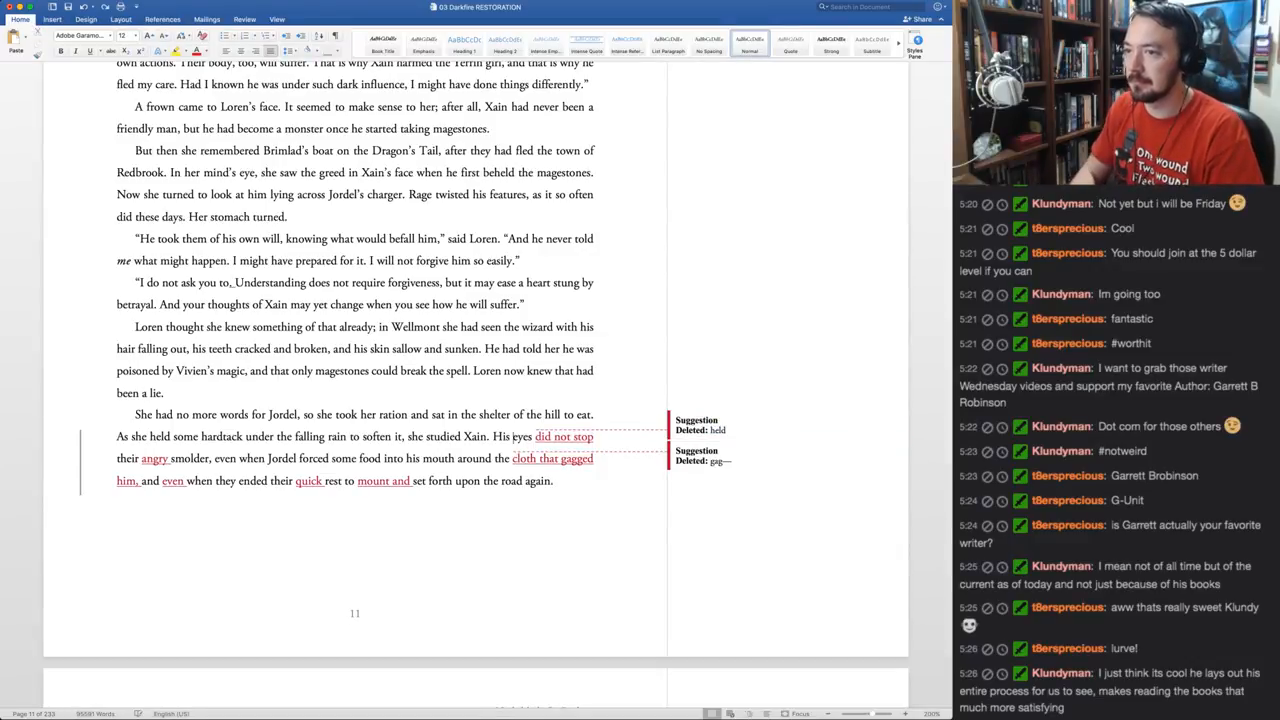
pyautogui.hotkey('shift', 'alt', 'Right')
pyautogui.hotkey('shift', 'alt', 'Right')
pyautogui.hotkey('shift', 'alt', 'Right')
pyautogui.hotkey('shift', 'alt', 'Right')
pyautogui.hotkey('shift', 'alt', 'Right')
pyautogui.hotkey('shift', 'alt', 'Right')
pyautogui.hotkey('shift', 'alt', 'Right')
pyautogui.hotkey('shift', 'alt', 'Right')
pyautogui.write('The angry')
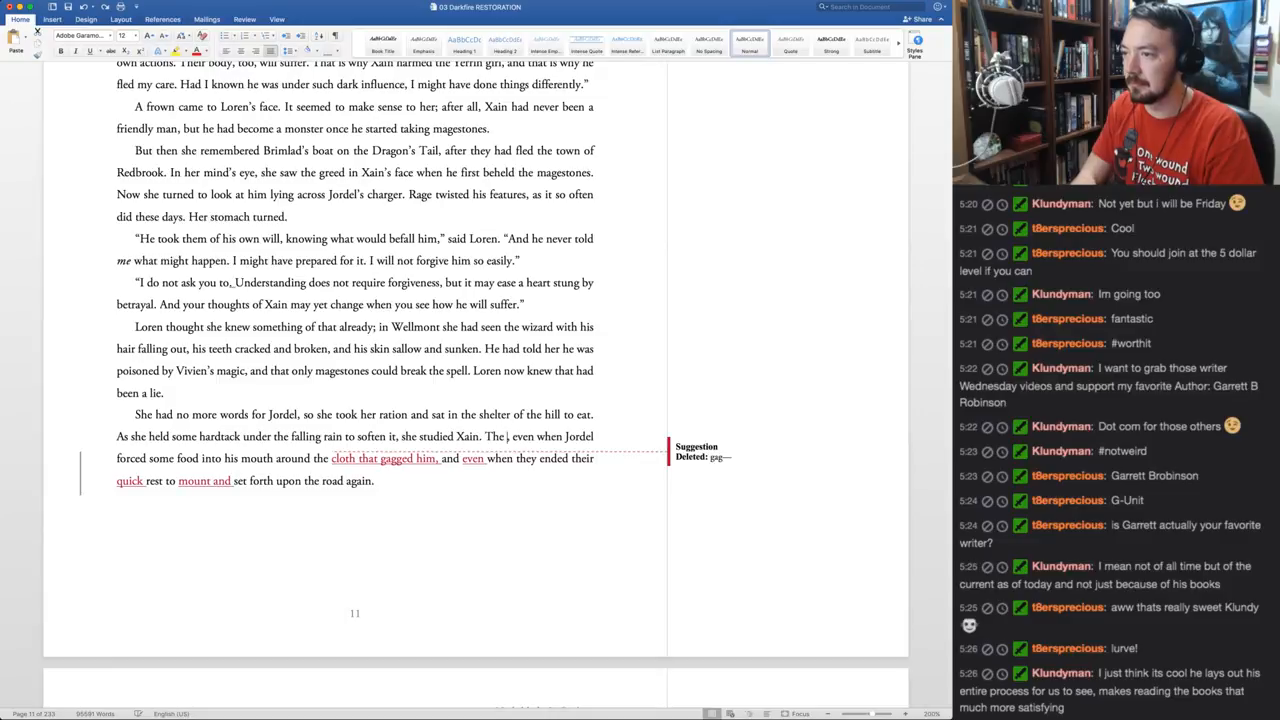
pyautogui.write(' smolder never lef')
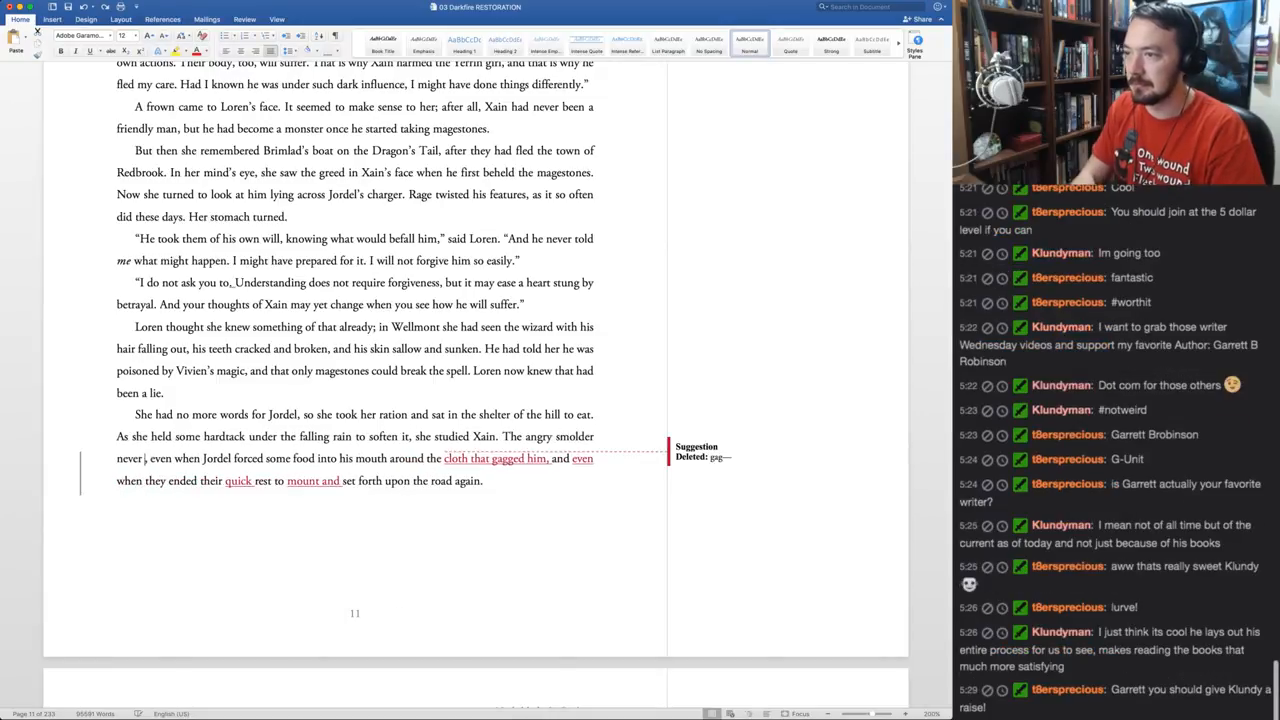
pyautogui.write('t his eyes')
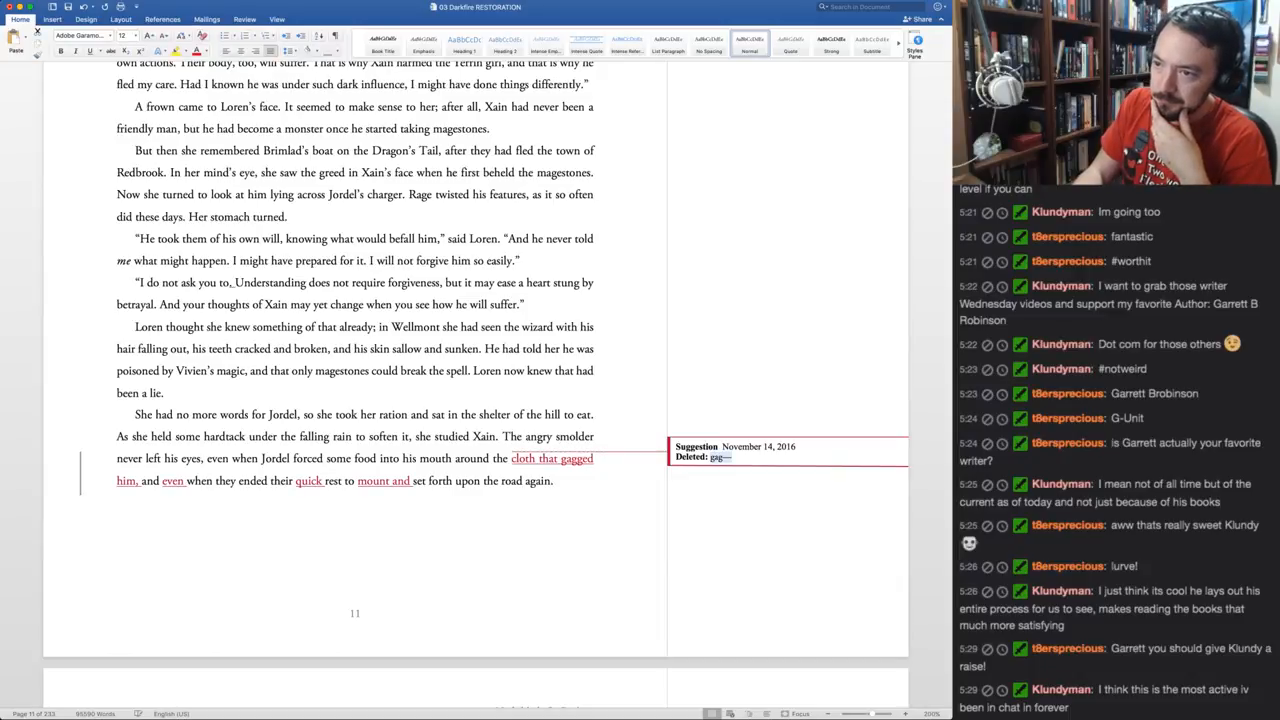
# Accept "cloth that gagged him," and "even" in the chapter's last sentence, and reject the added "quick" and "mount and"
pyautogui.press('super+shift+a')
pyautogui.press('super+shift+a')
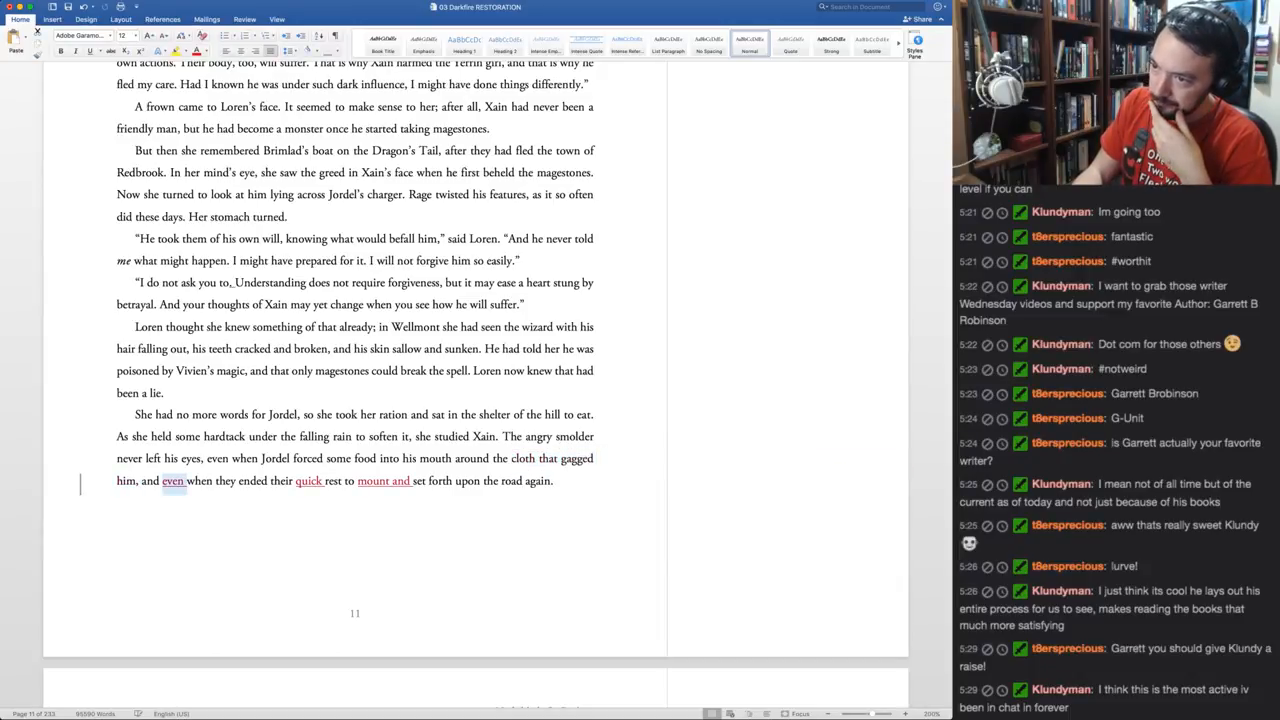
pyautogui.press('super+shift+a')
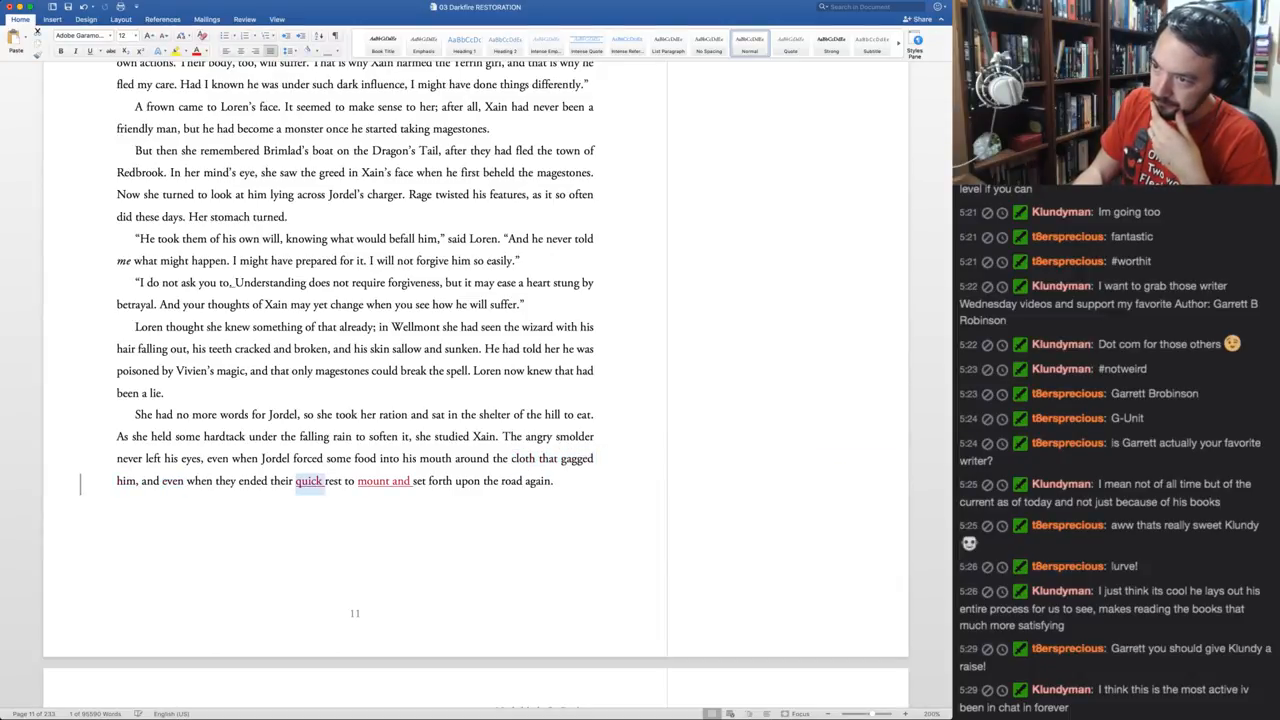
pyautogui.press('super+shift+a')
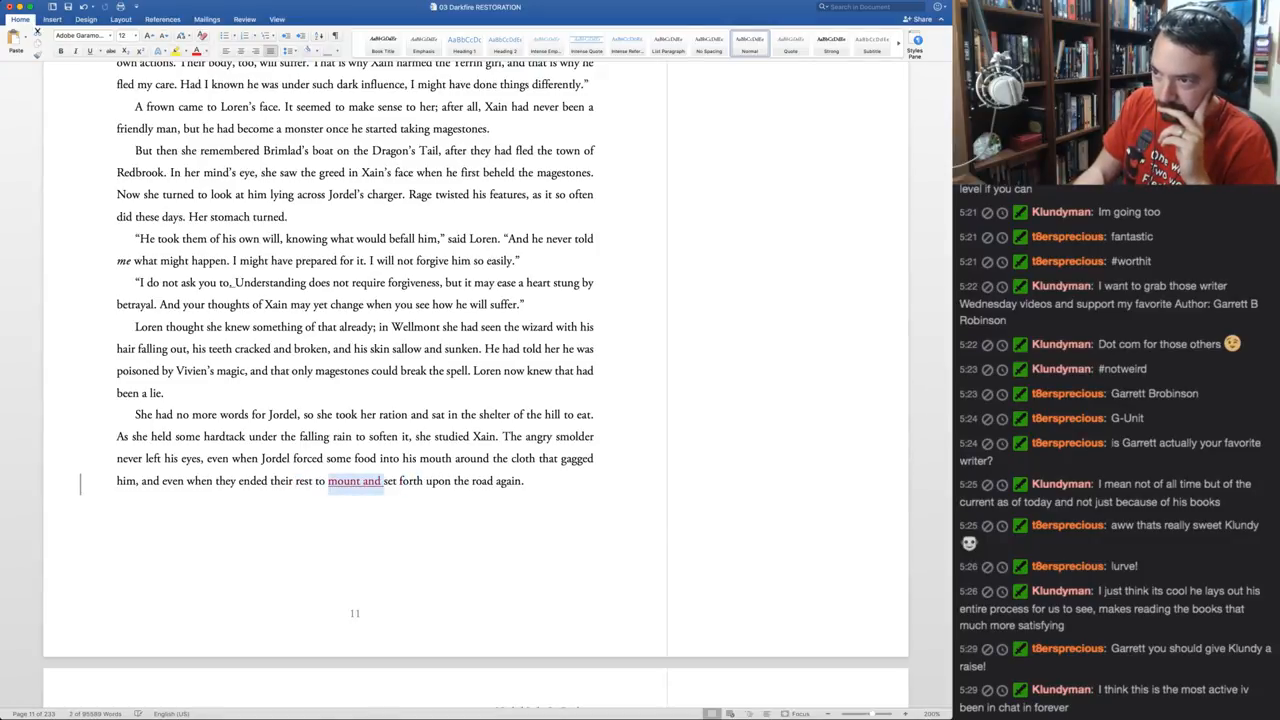
pyautogui.press('super+shift+a')
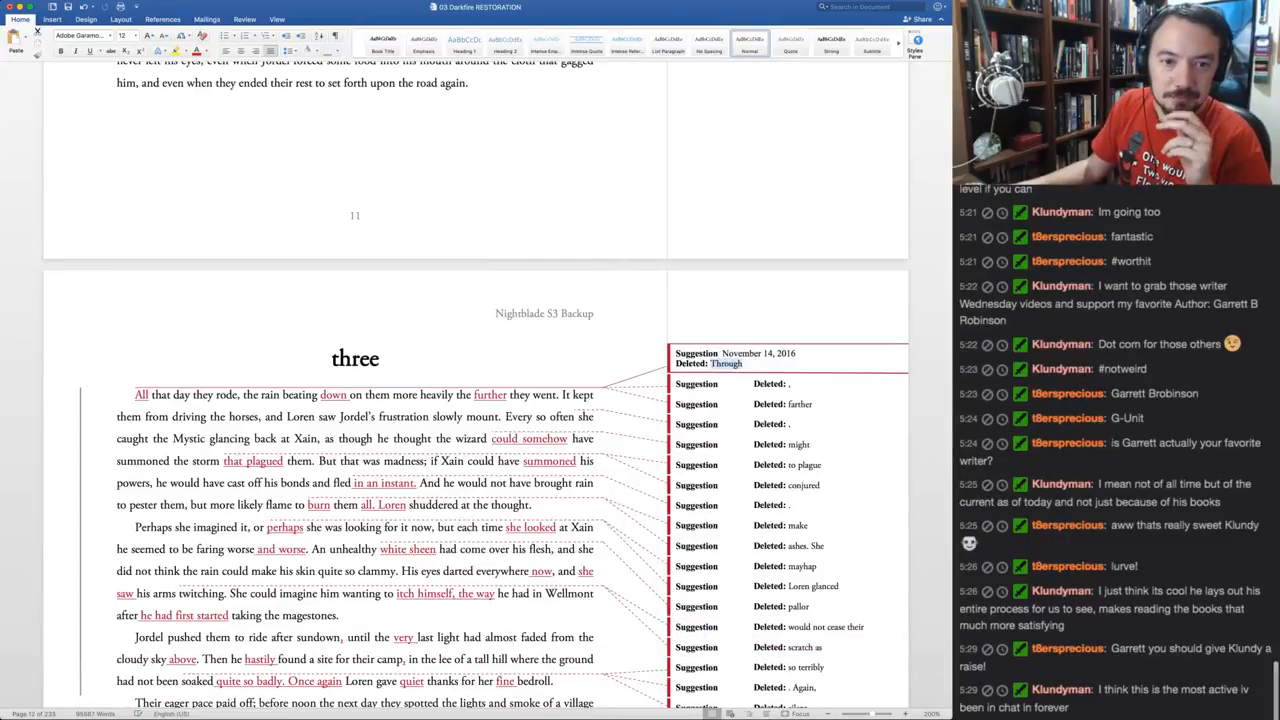
# In chapter three's first sentence, accept "All" replacing "Through" and the comma deletion, but reject the added "down" and the change from "farther" to "further"
pyautogui.press('super+Tab')
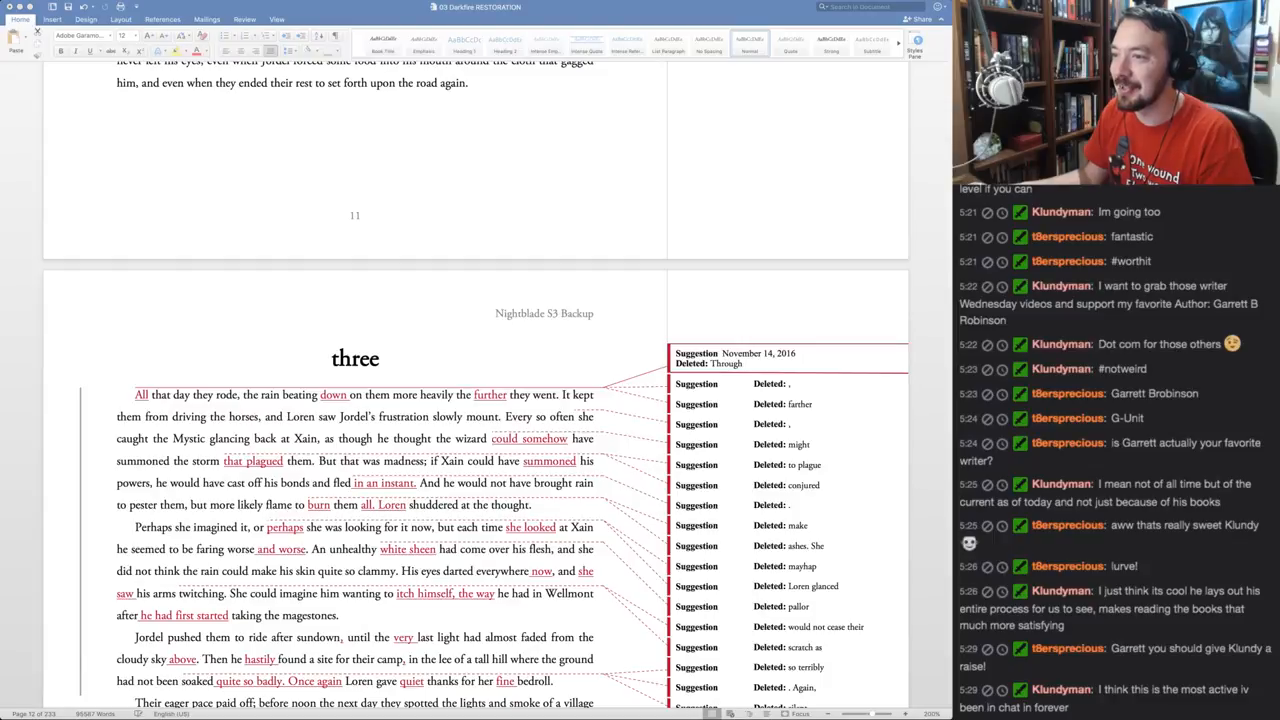
pyautogui.click(332, 359)
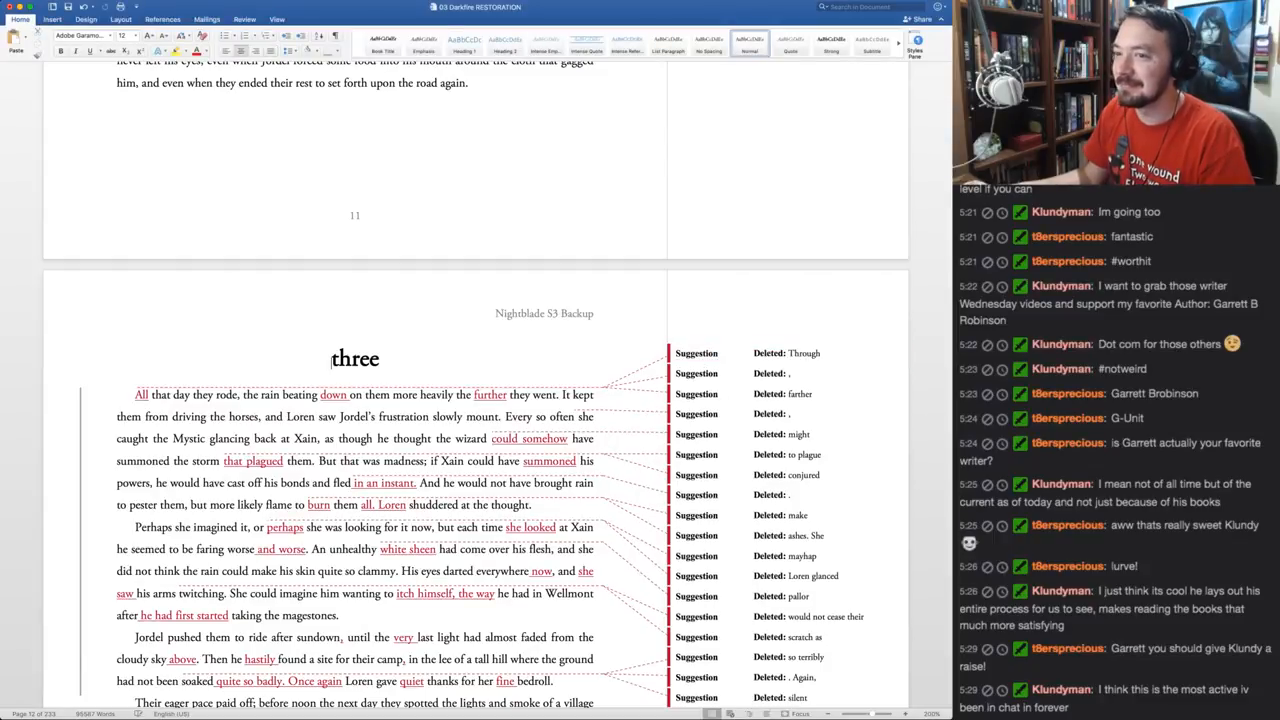
pyautogui.scroll(-3, 476, 384)
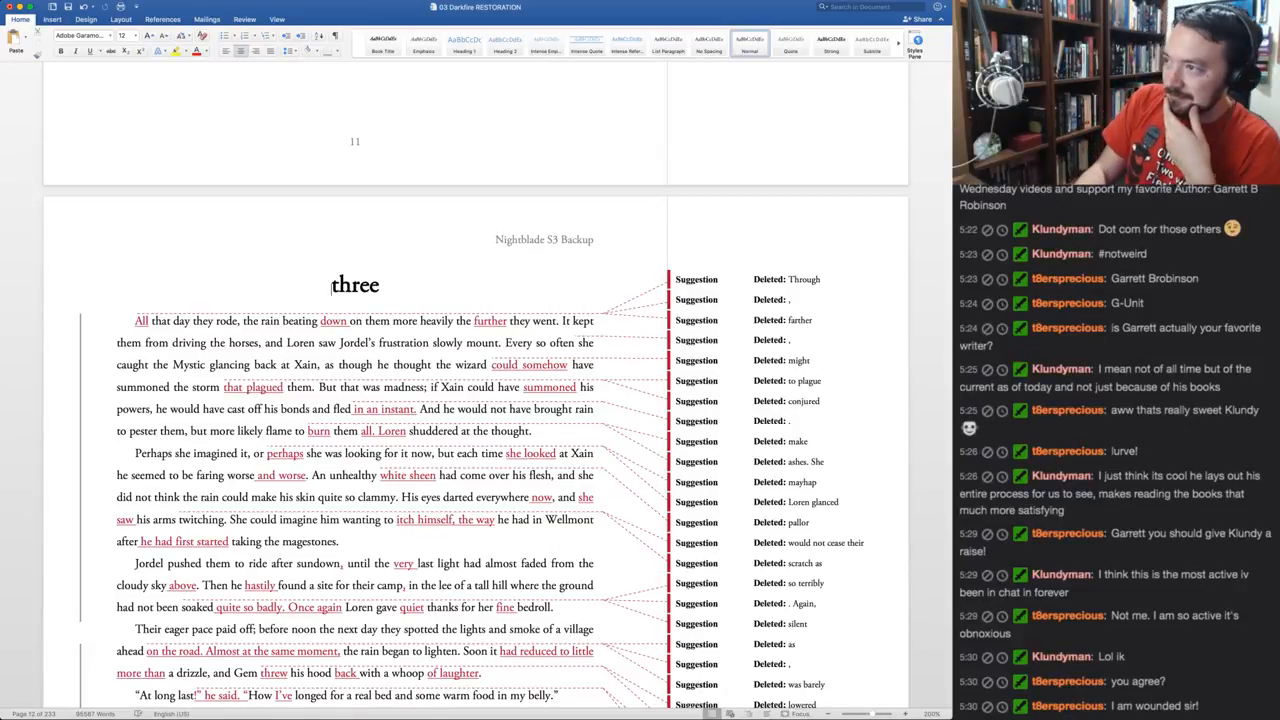
pyautogui.hotkey('ctrl', 'alt', 'n')
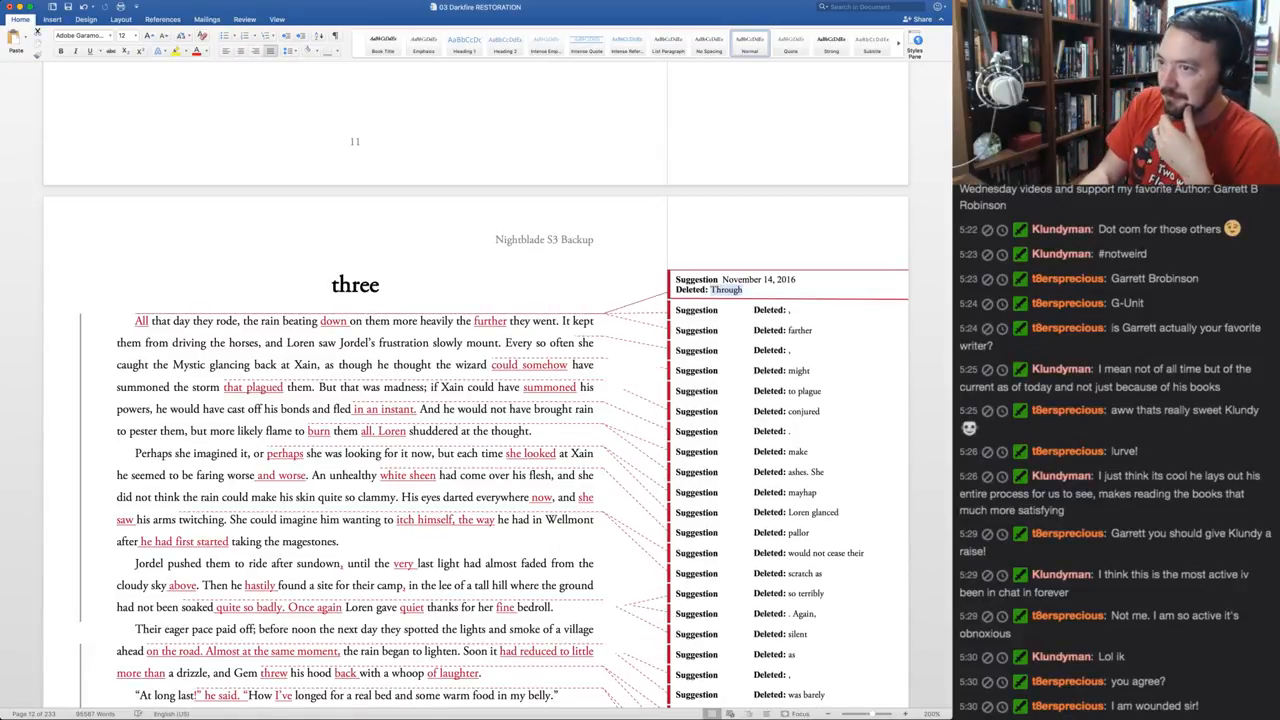
pyautogui.hotkey('ctrl', 'alt', 'a')
pyautogui.hotkey('ctrl', 'alt', 'a')
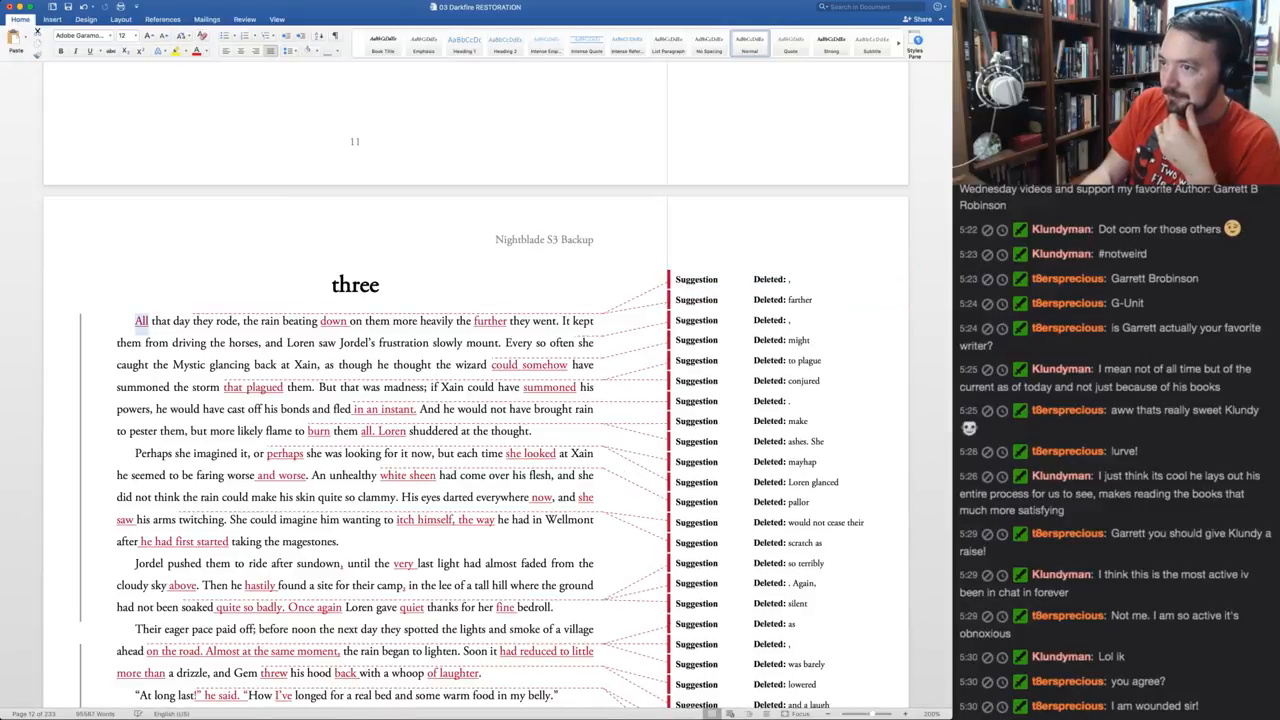
pyautogui.hotkey('ctrl', 'alt', 'a')
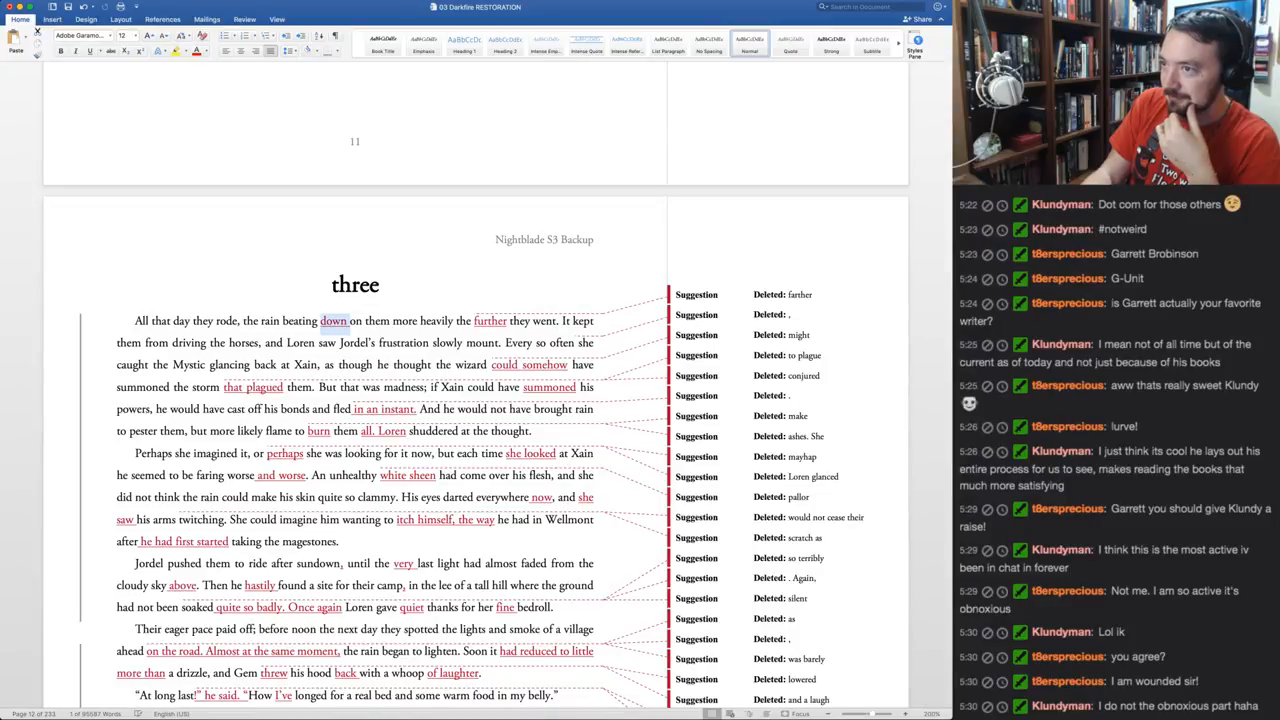
pyautogui.hotkey('ctrl', 'alt', 'r')
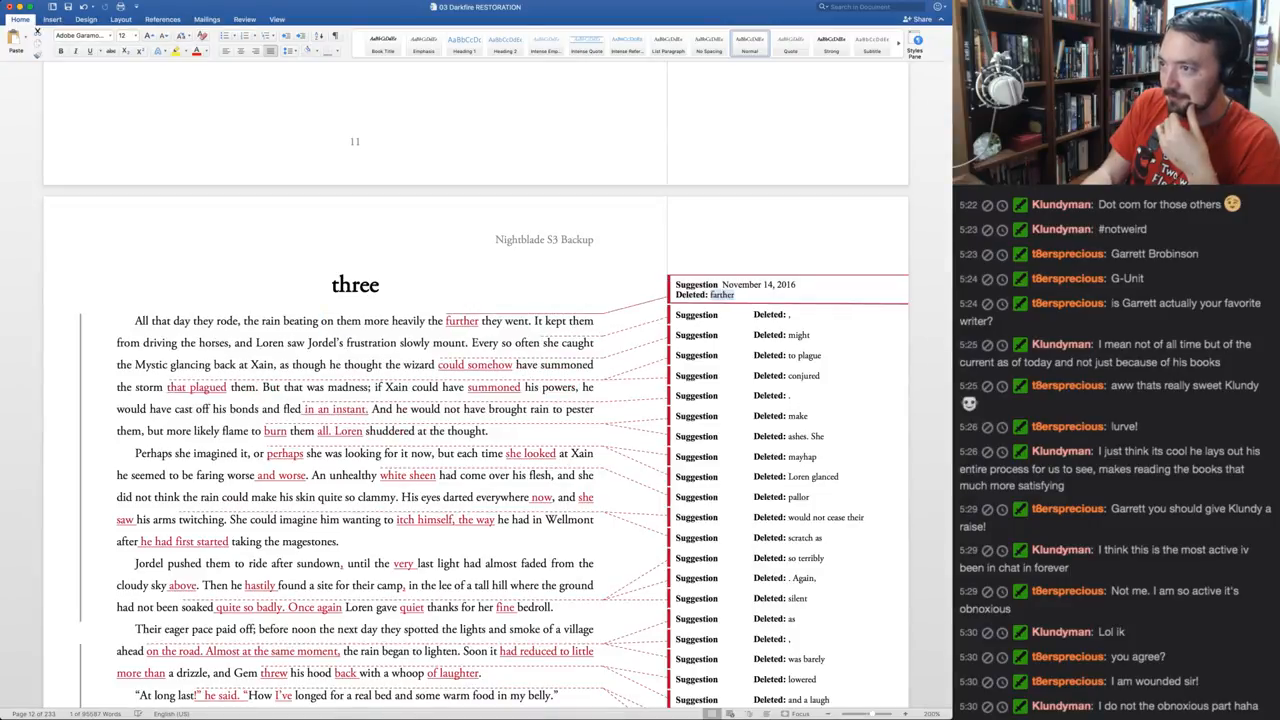
pyautogui.hotkey('ctrl', 'alt', 'r')
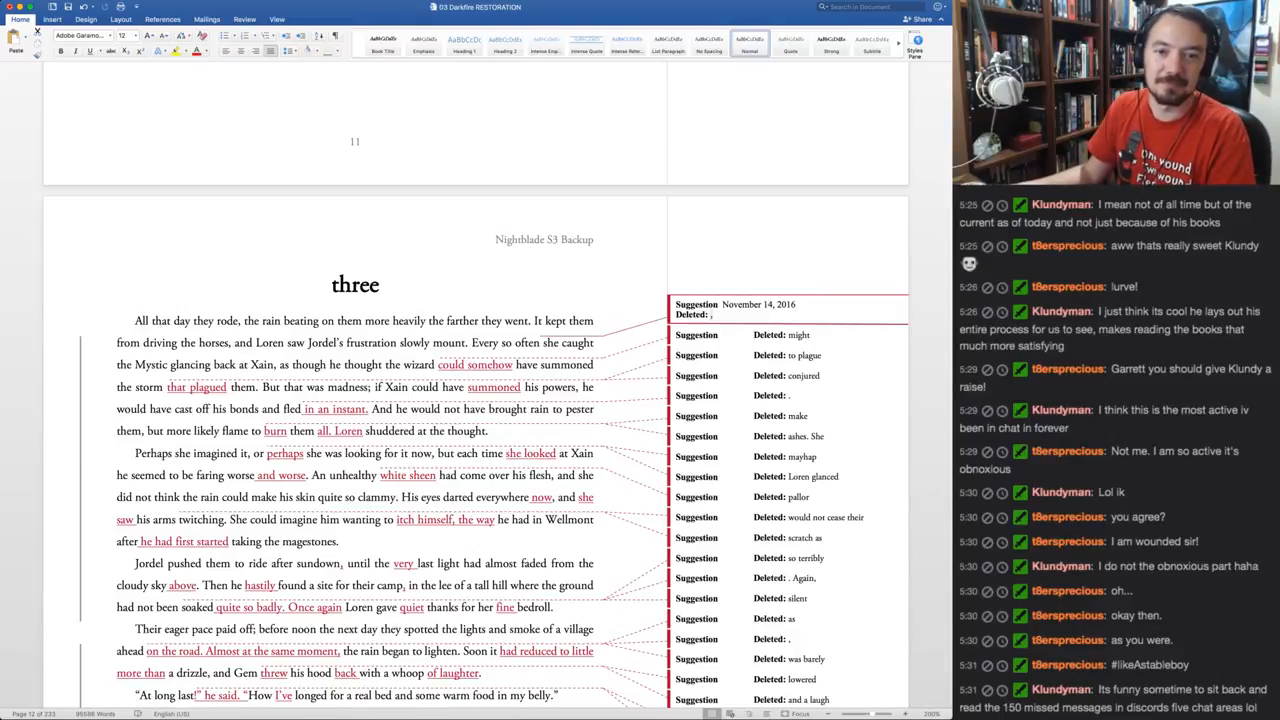
pyautogui.press('super+Tab')
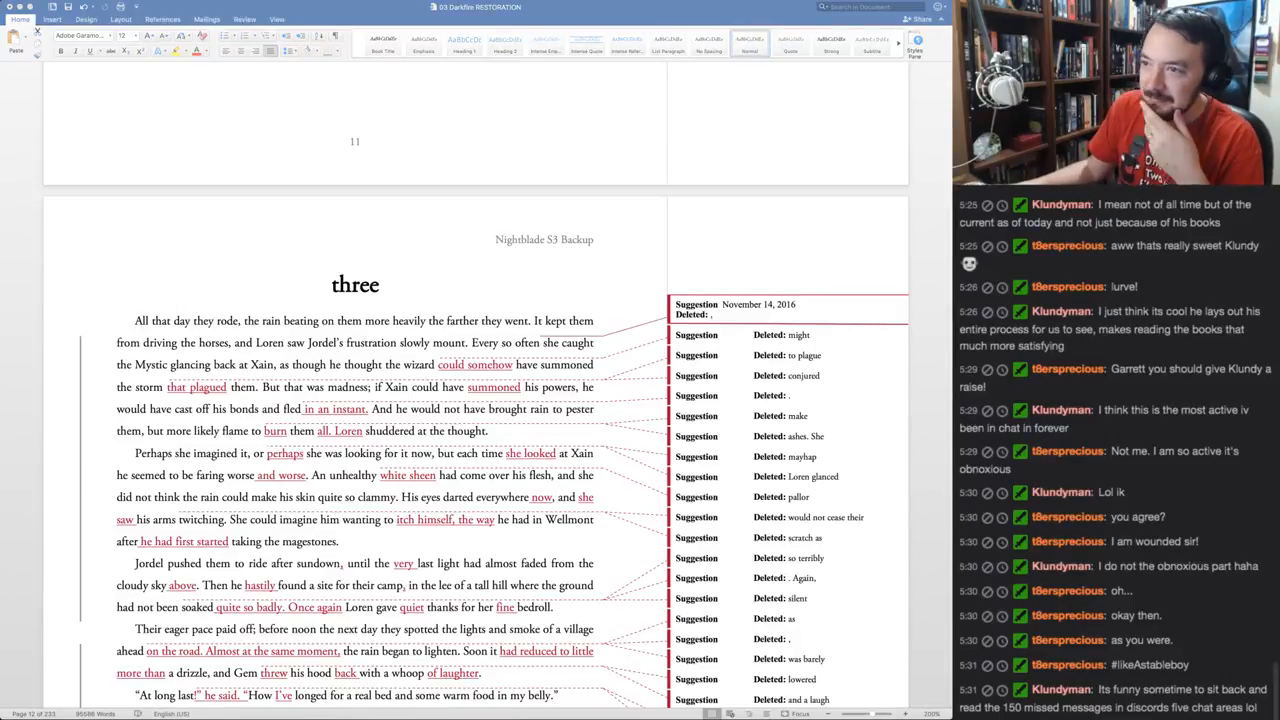
pyautogui.press('super+Tab')
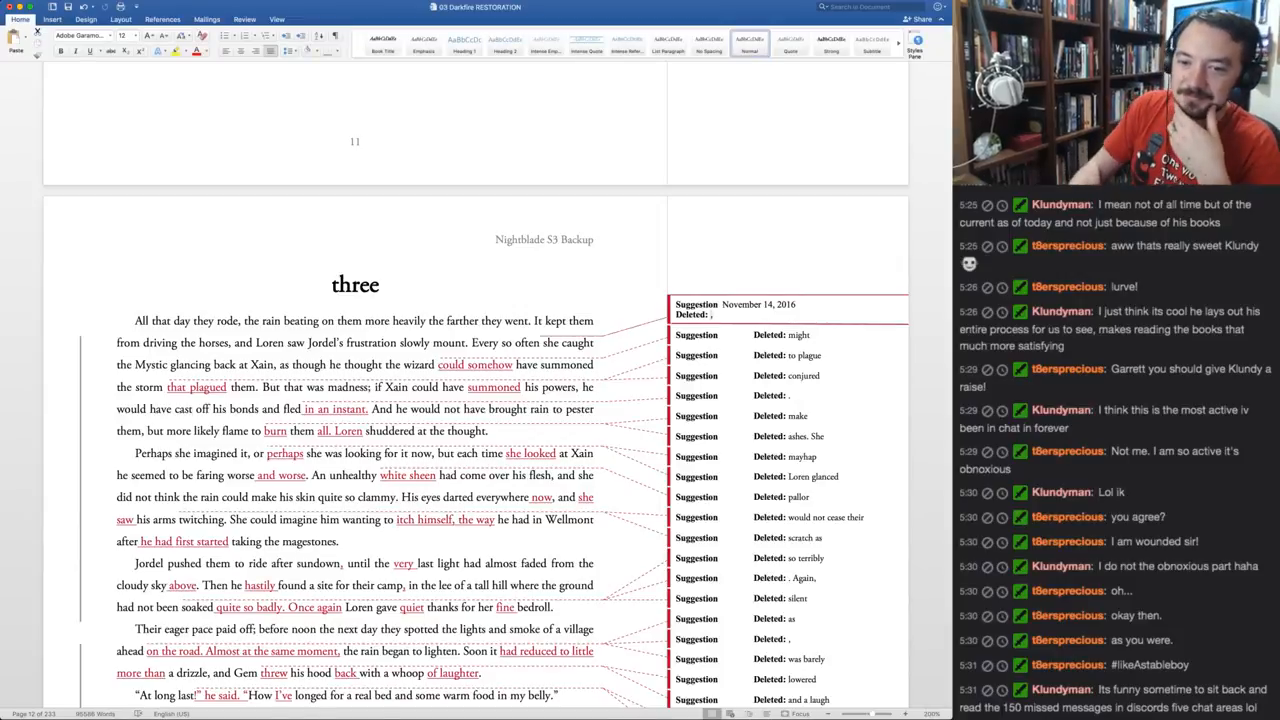
pyautogui.click(204, 321)
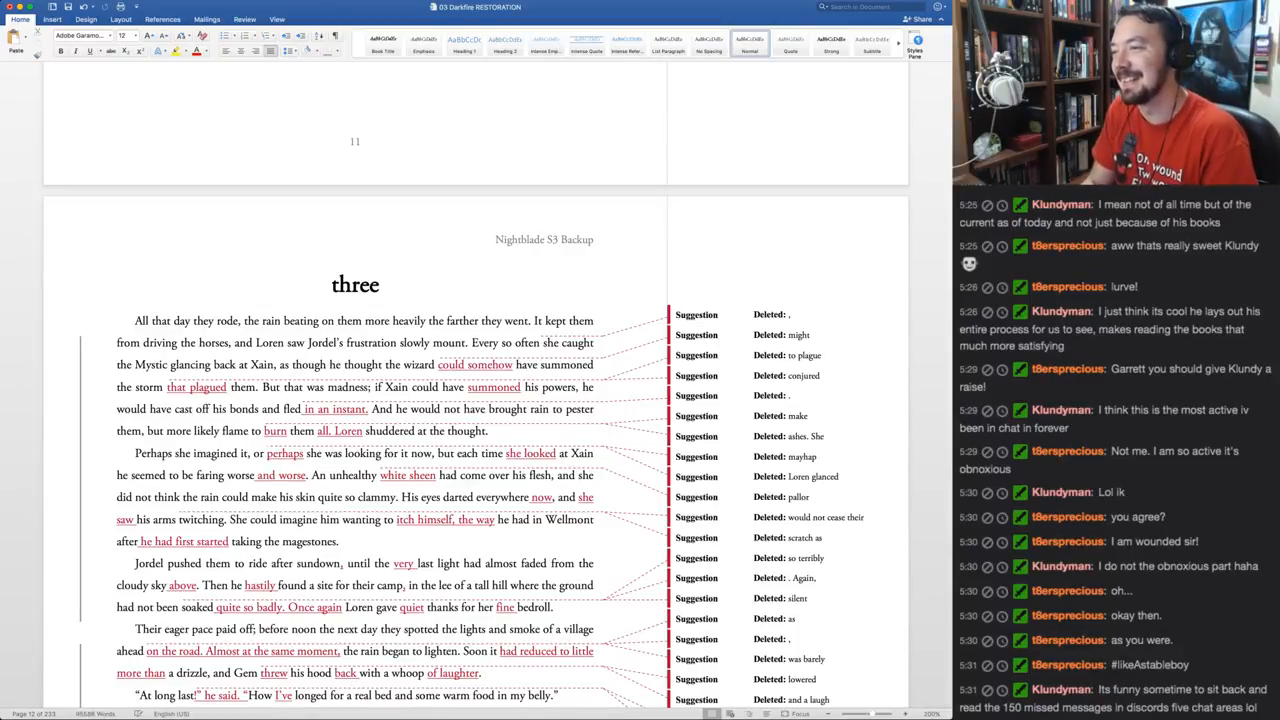
pyautogui.click(542, 343)
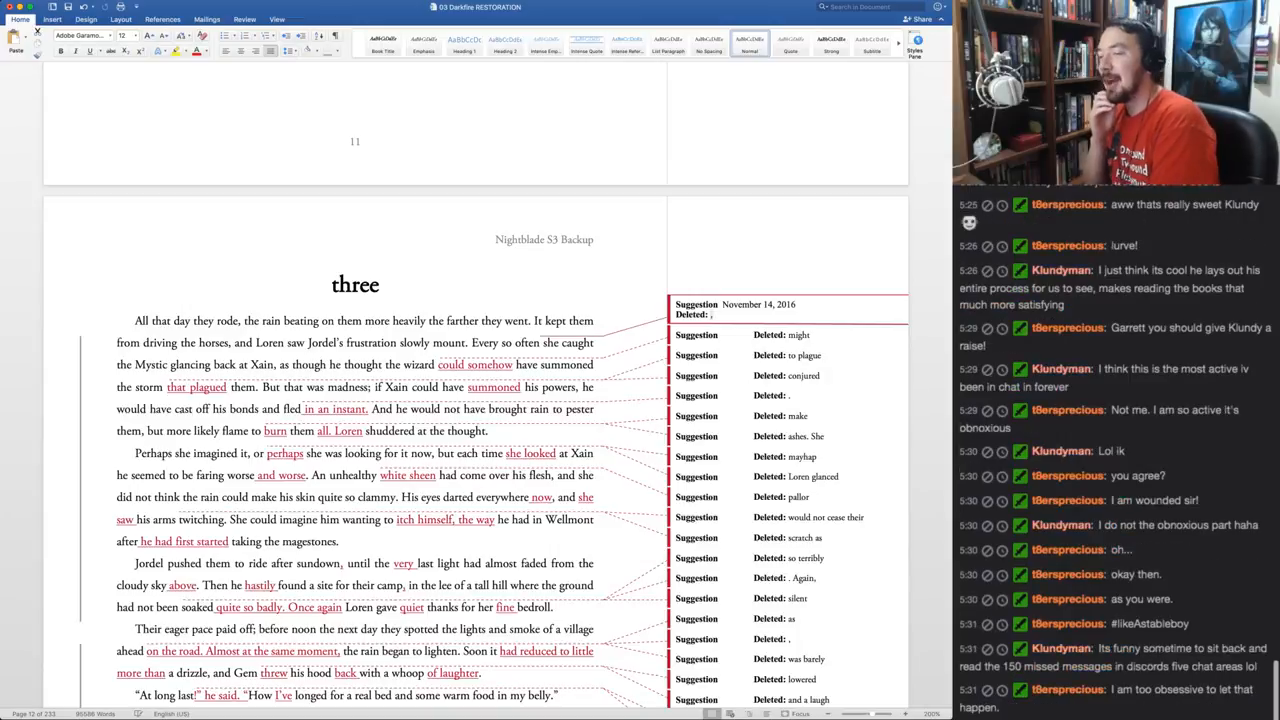
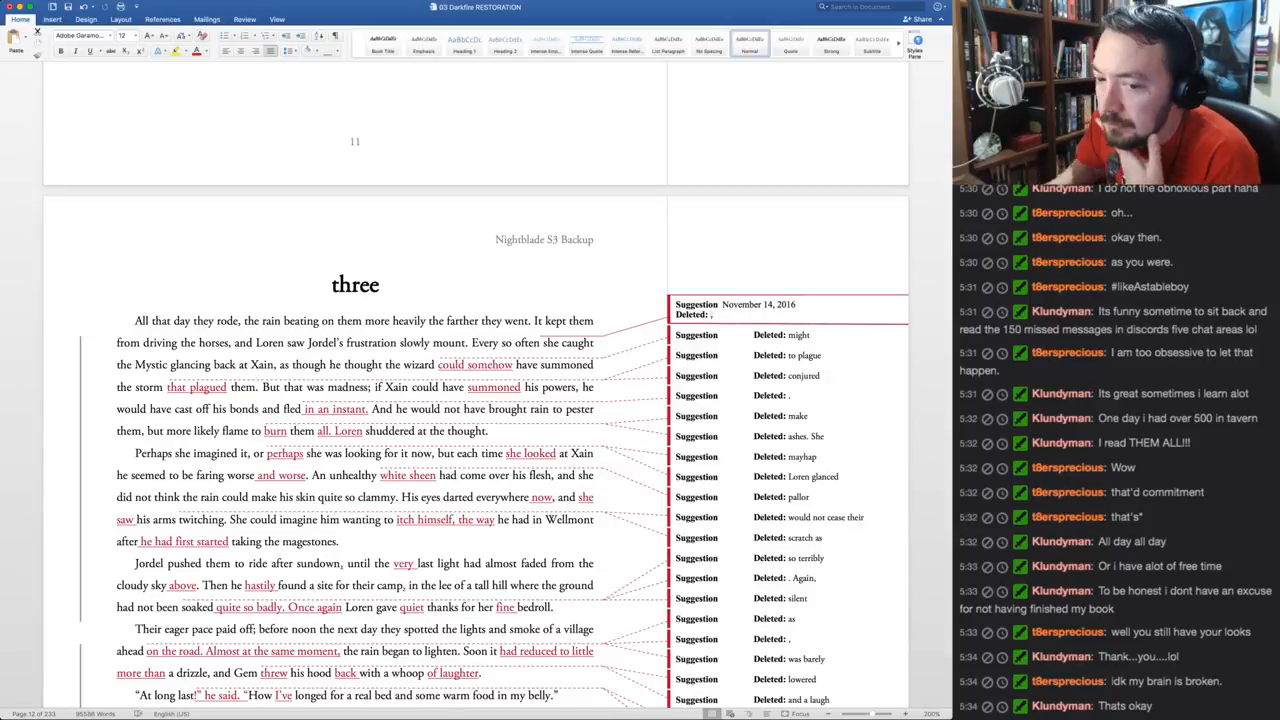
pyautogui.click(297, 343)
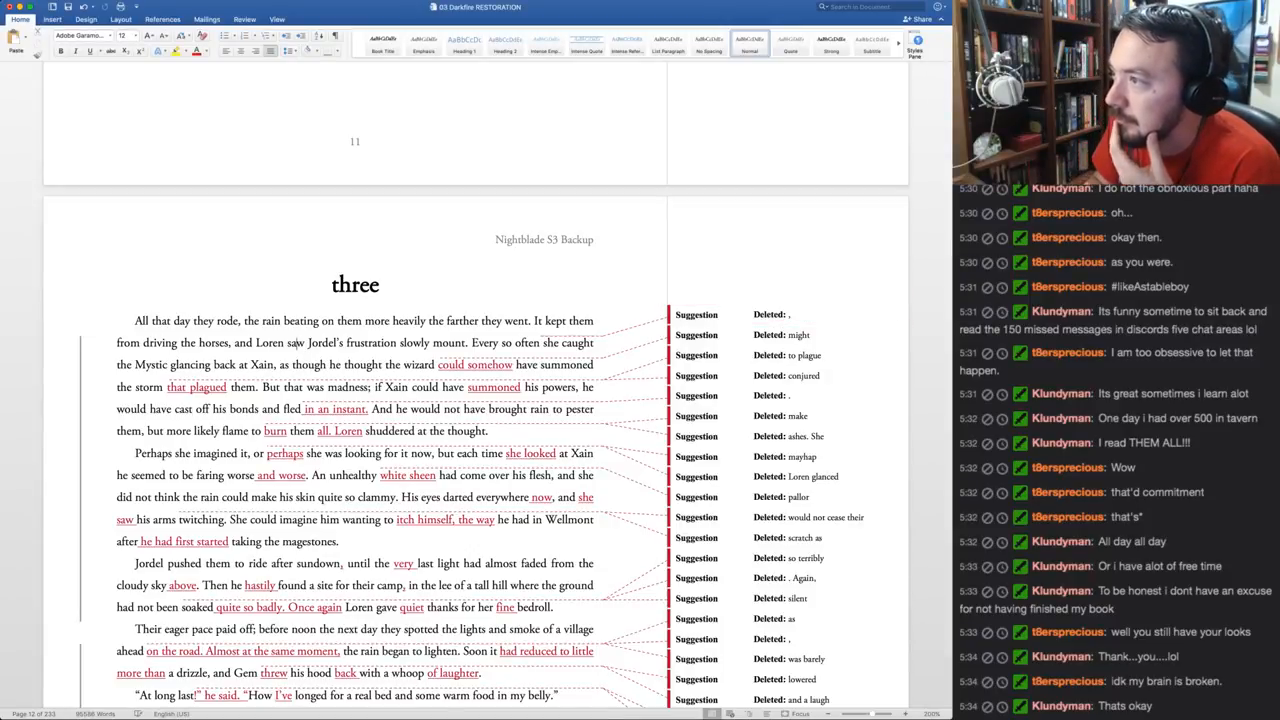
pyautogui.click(712, 315)
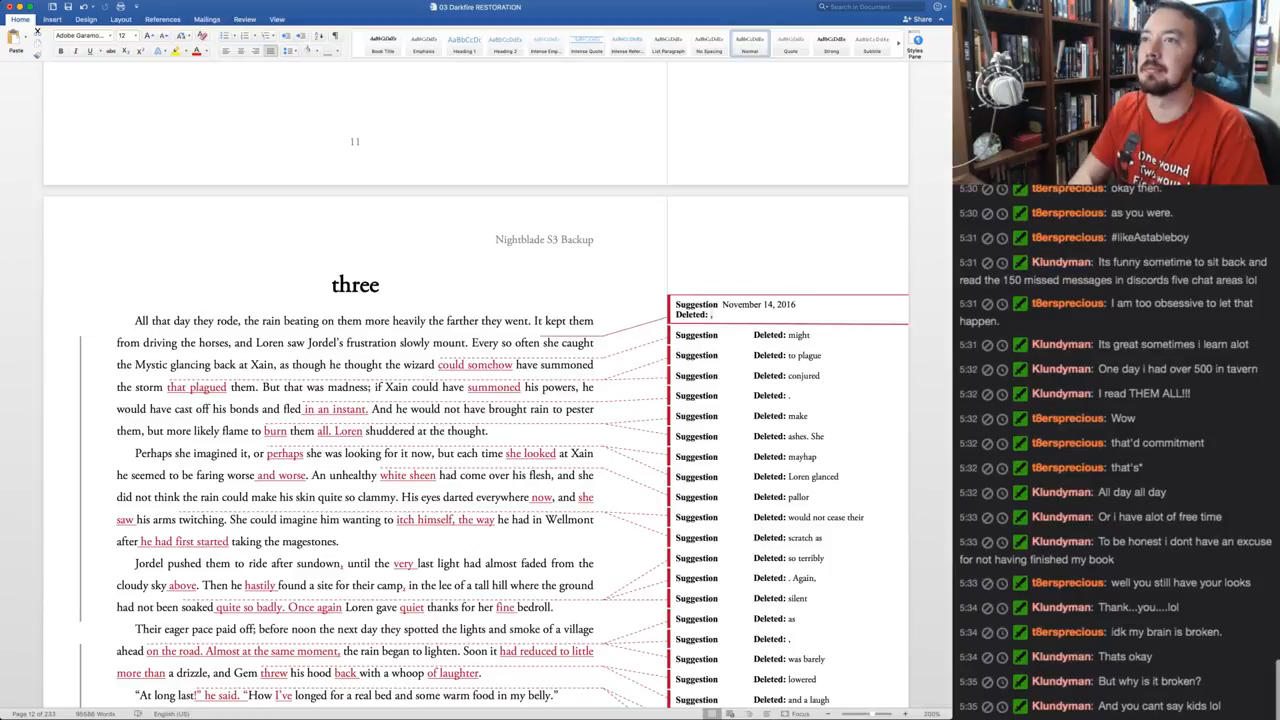
pyautogui.press('super+Tab')
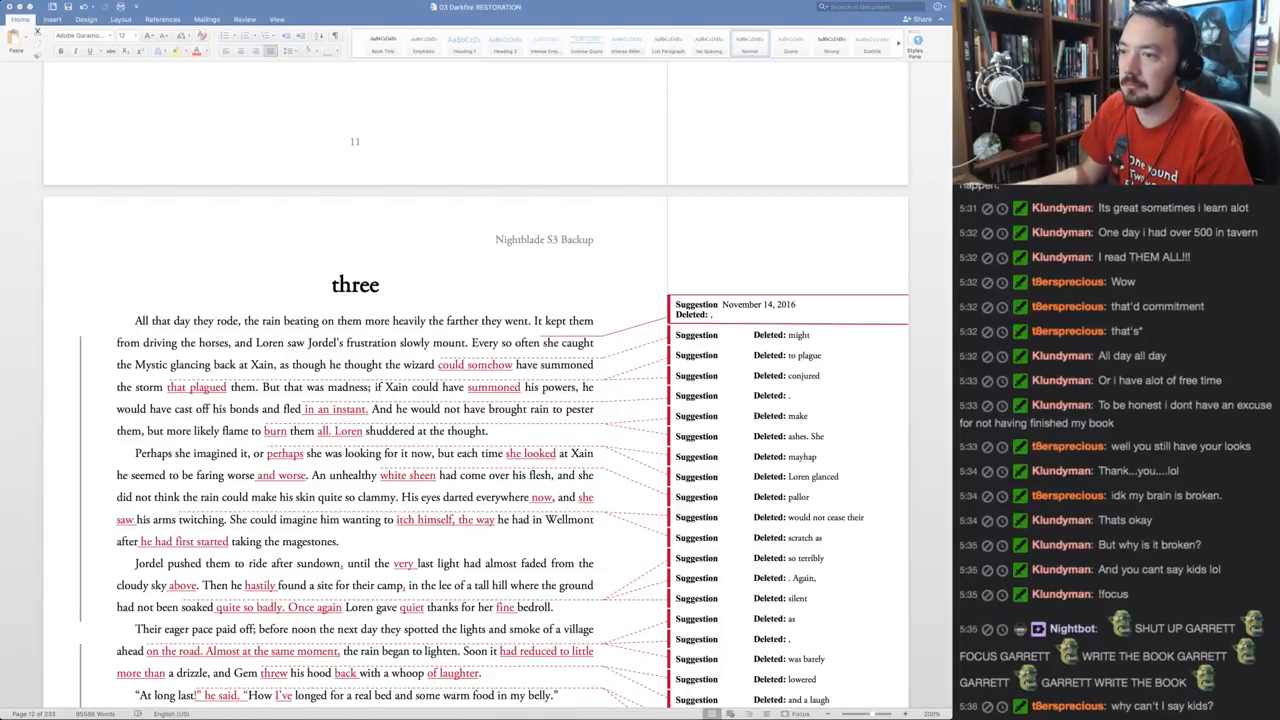
pyautogui.press('super+Tab')
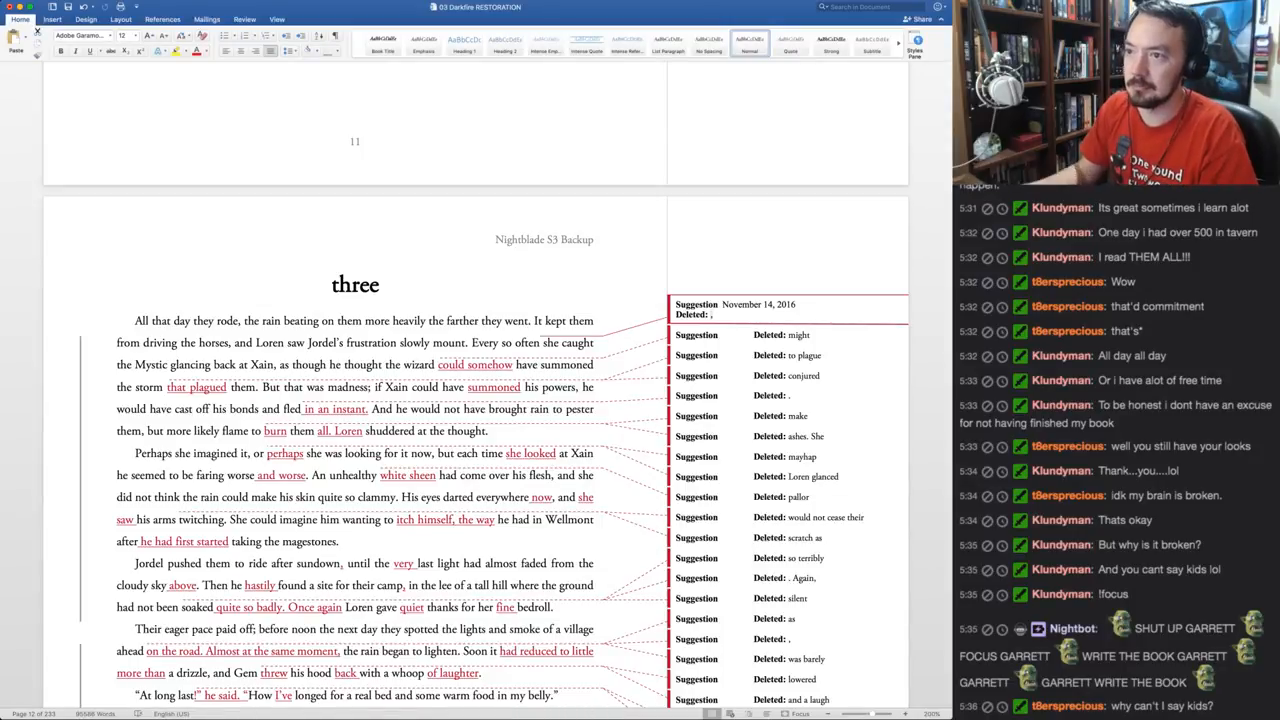
pyautogui.press('super+Tab')
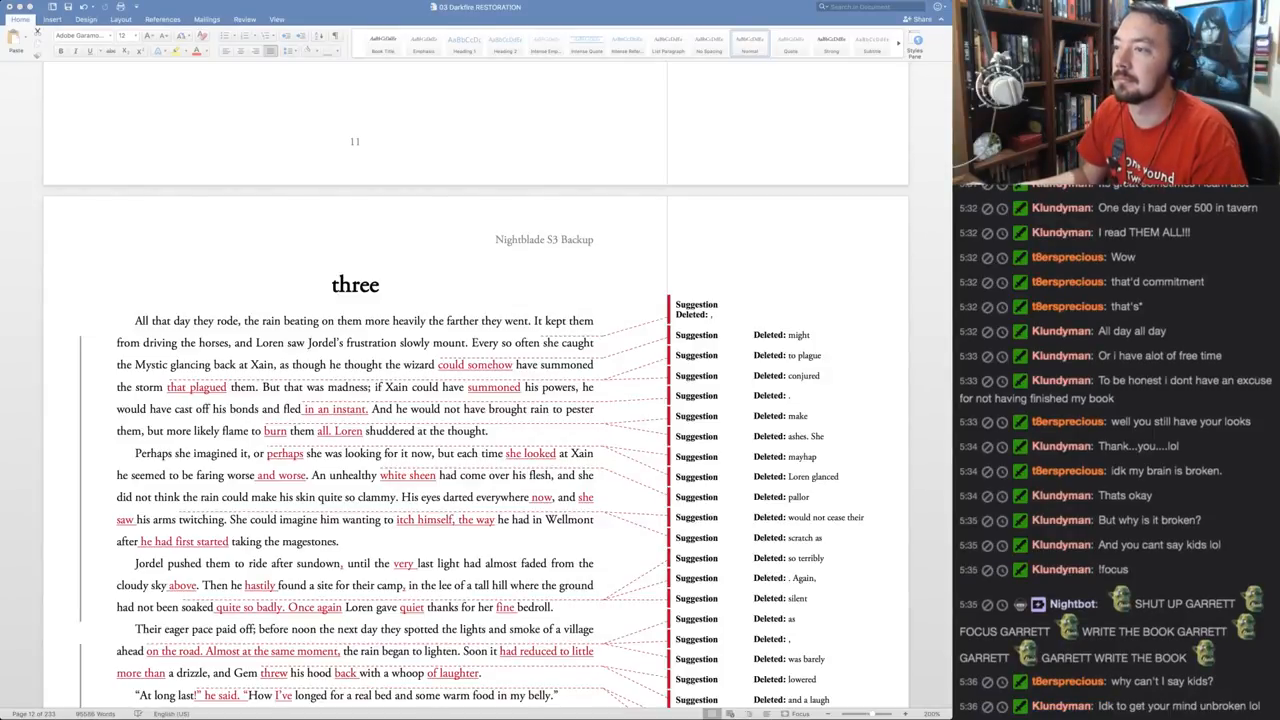
pyautogui.press('super+Tab')
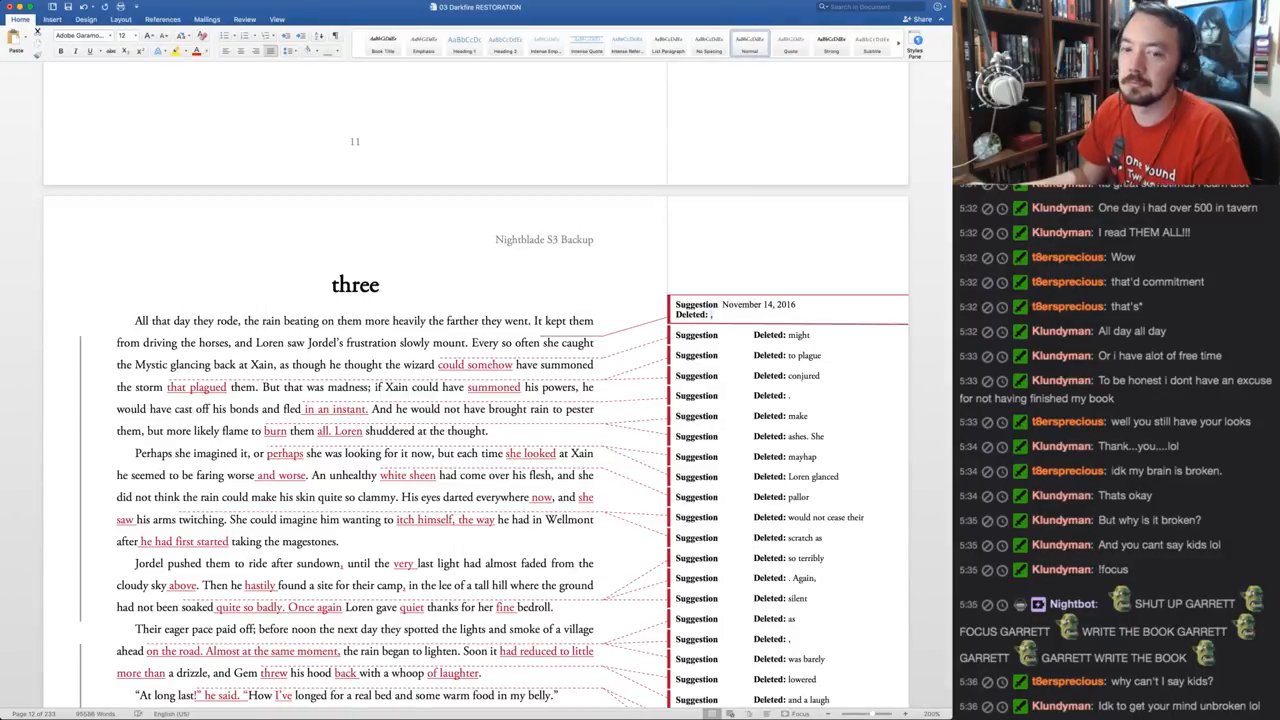
pyautogui.click(393, 321)
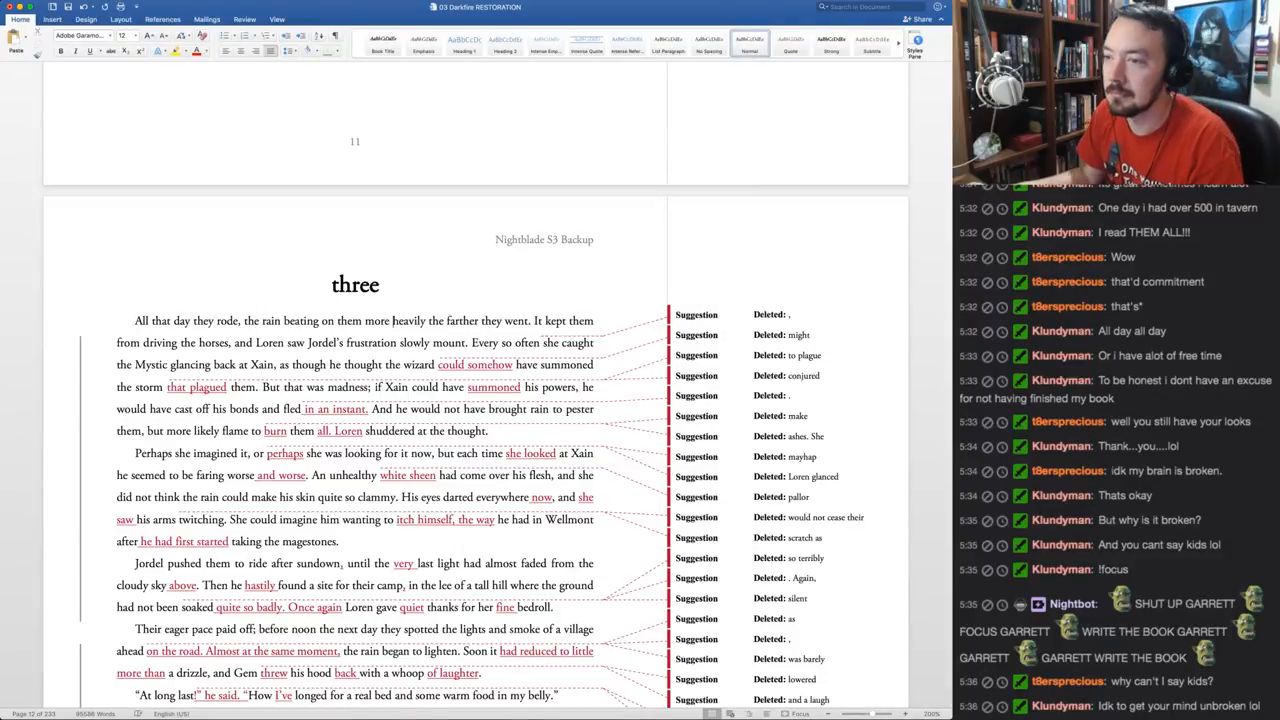
pyautogui.press('super+Tab')
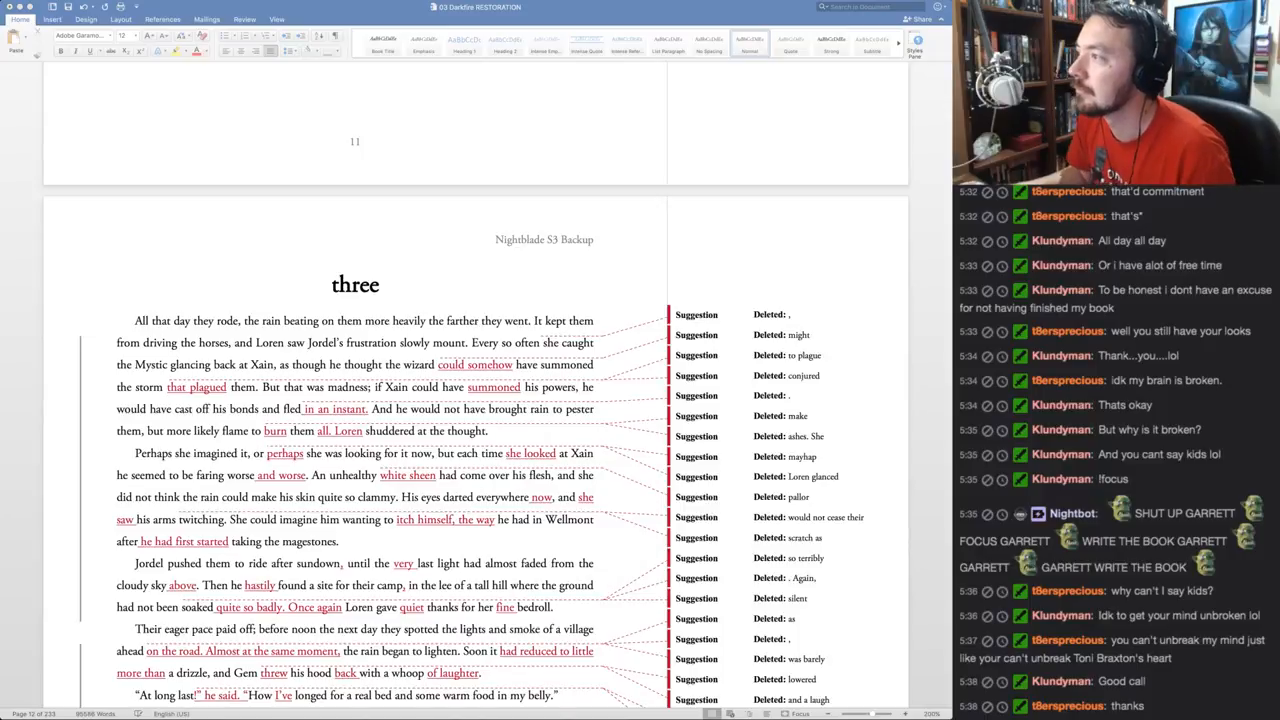
pyautogui.click(393, 320)
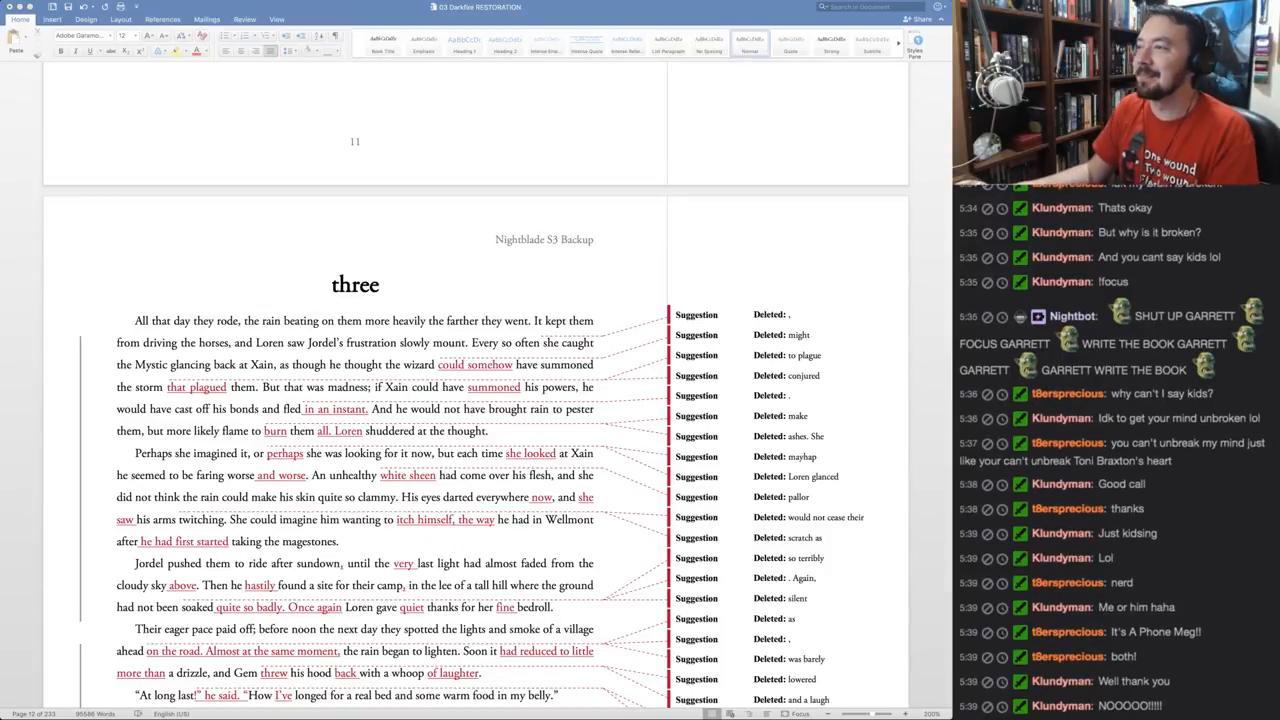
pyautogui.click(448, 321)
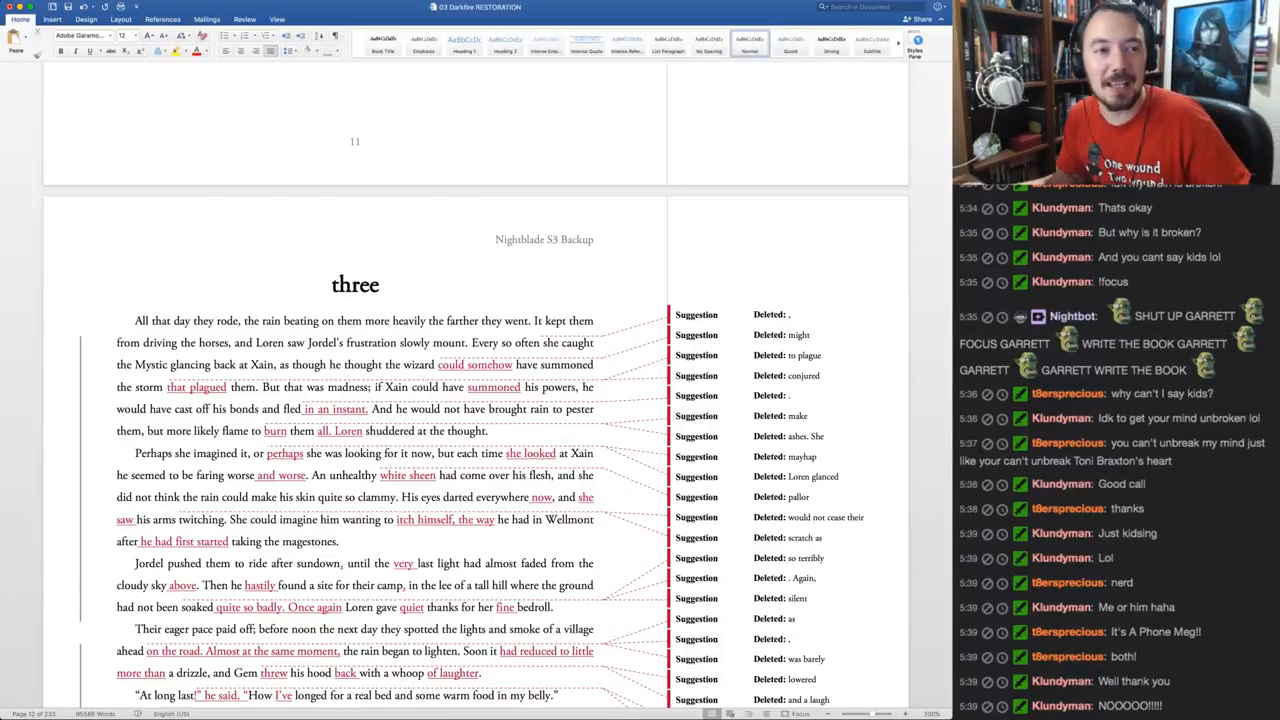
pyautogui.press('super+Tab')
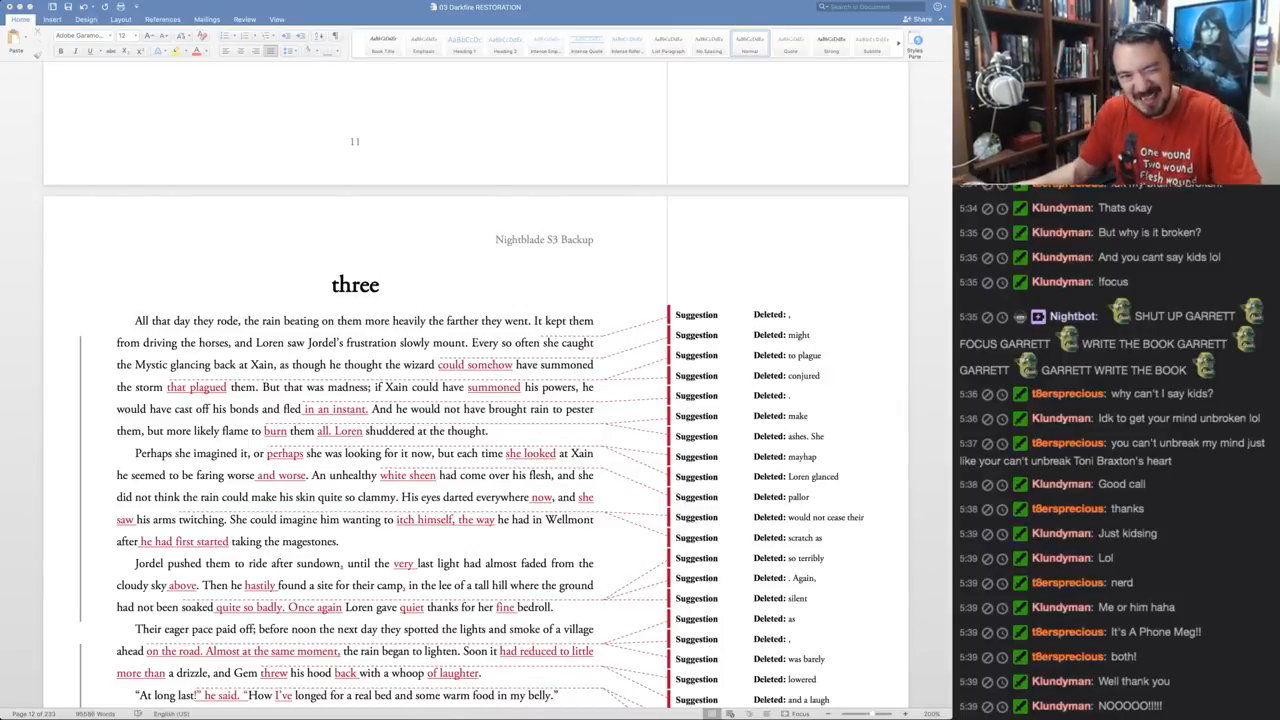